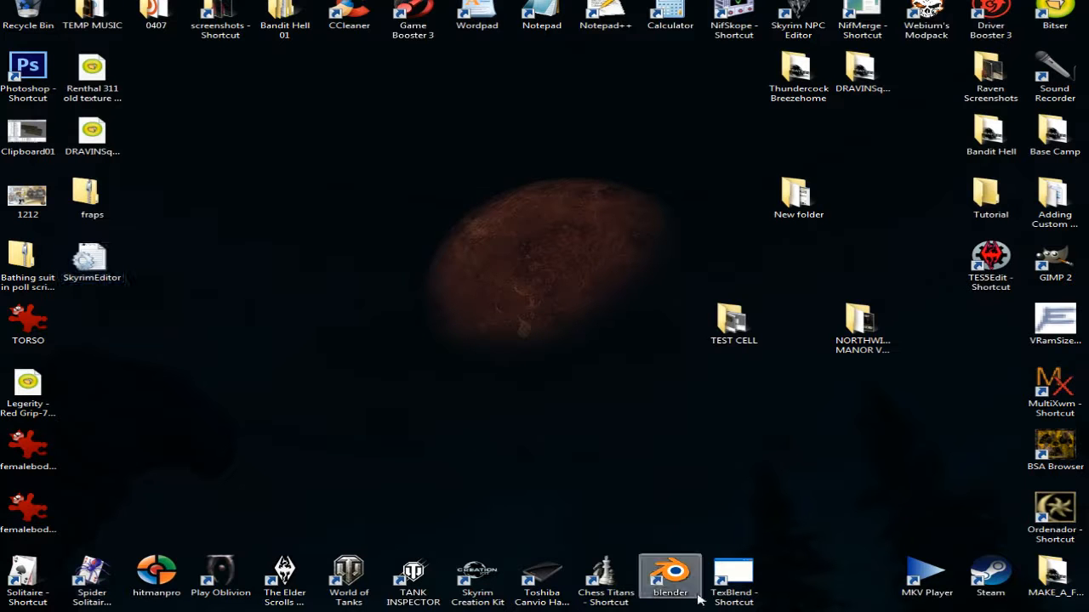
Step: Browse the Toshiba Canvio Hard Drive (F:) to the STEAM\Program Files\SteamApps\common\Skyrim folder
{"action": "left_click", "coordinate": [735, 611]}
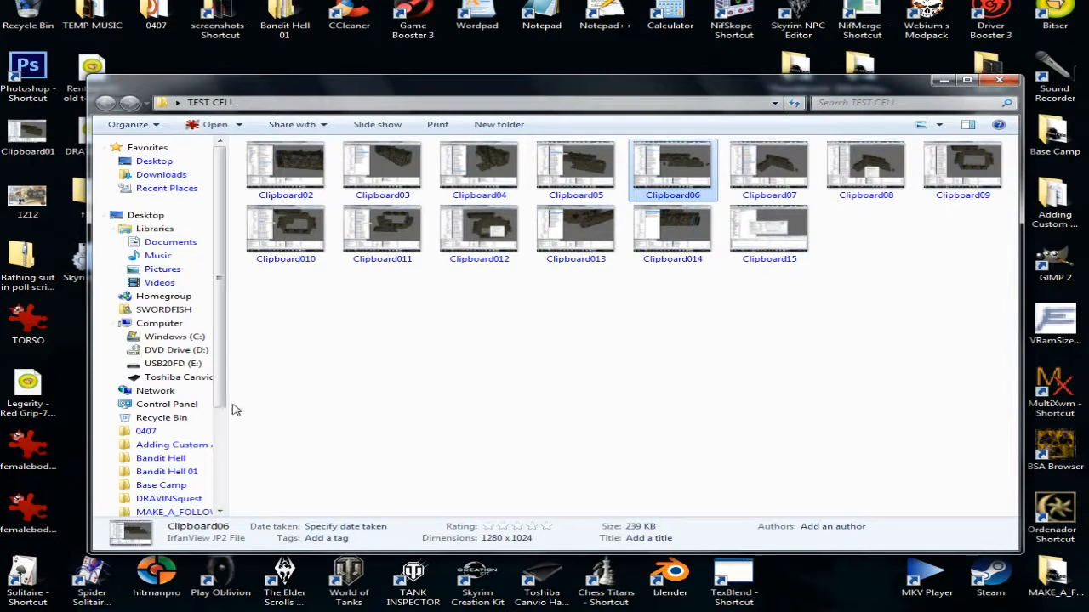
{"action": "left_click", "coordinate": [192, 379]}
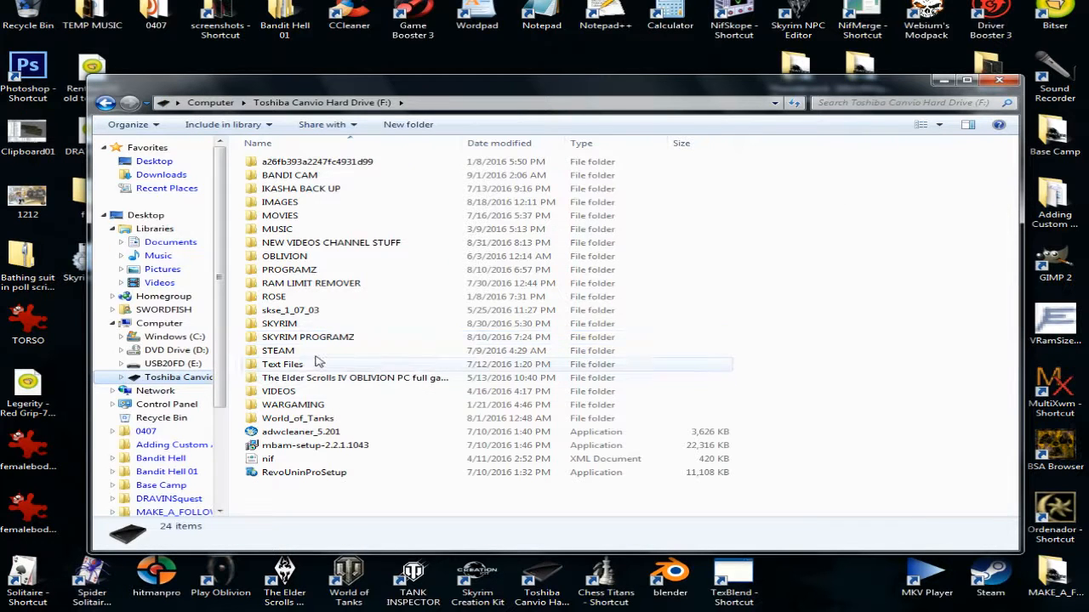
{"action": "double_click", "coordinate": [313, 350]}
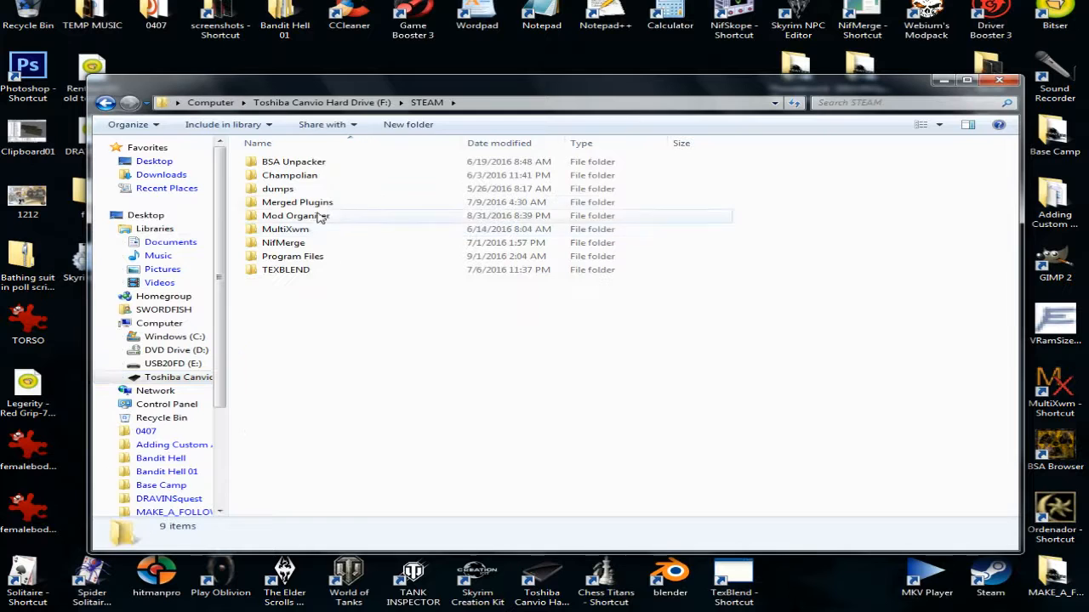
{"action": "double_click", "coordinate": [320, 259]}
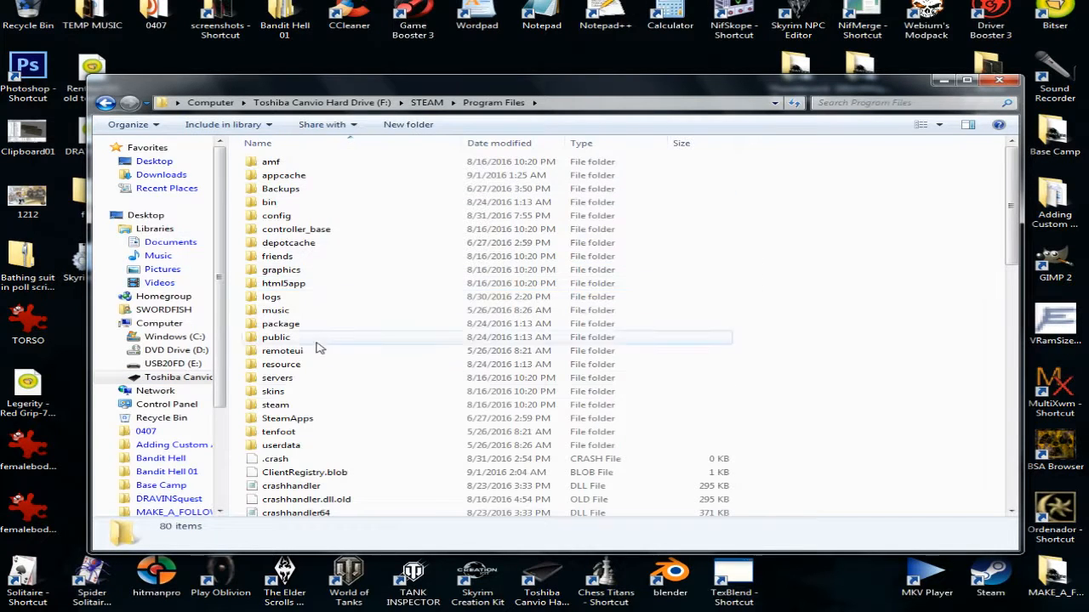
{"action": "double_click", "coordinate": [304, 418]}
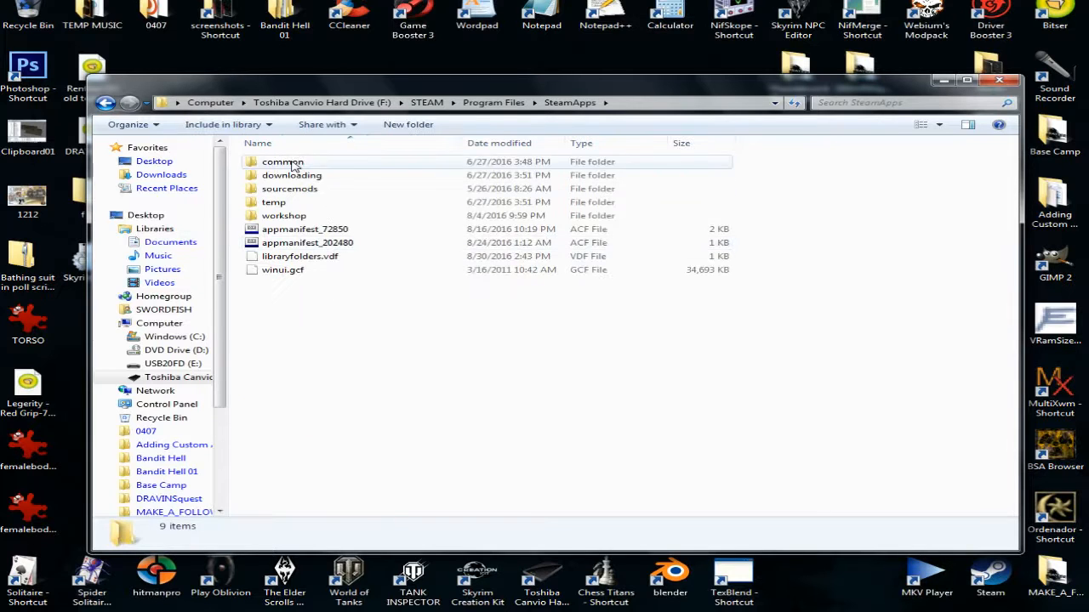
{"action": "double_click", "coordinate": [293, 162]}
{"action": "double_click", "coordinate": [302, 164]}
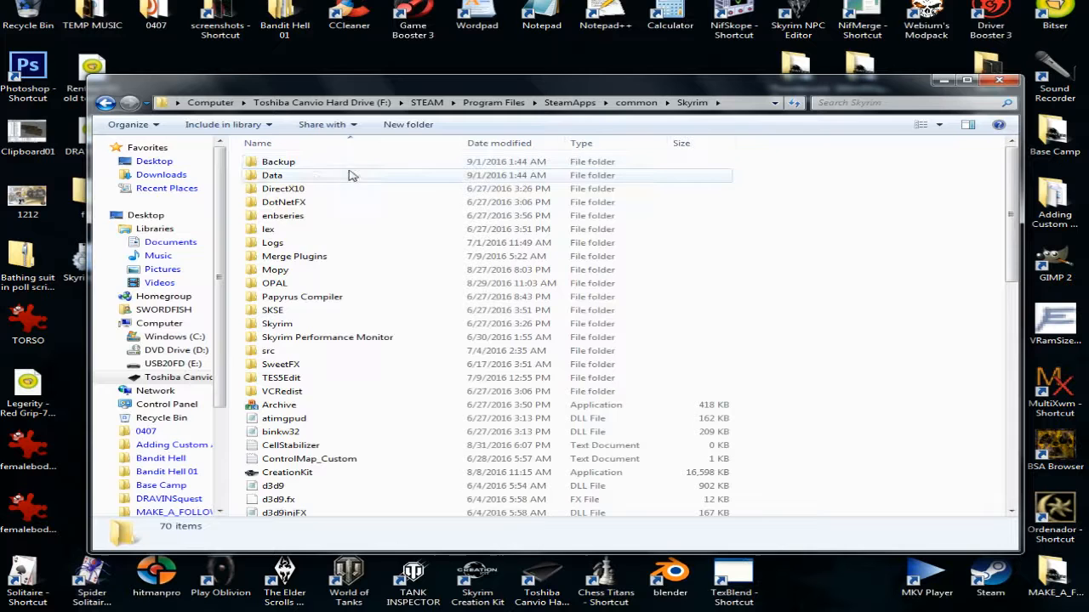
Step: Locate the CreationKit application in the Skyrim folder and view its option for sending a shortcut to the desktop
{"action": "scroll", "coordinate": [380, 423], "scroll_direction": "down", "scroll_amount": 3}
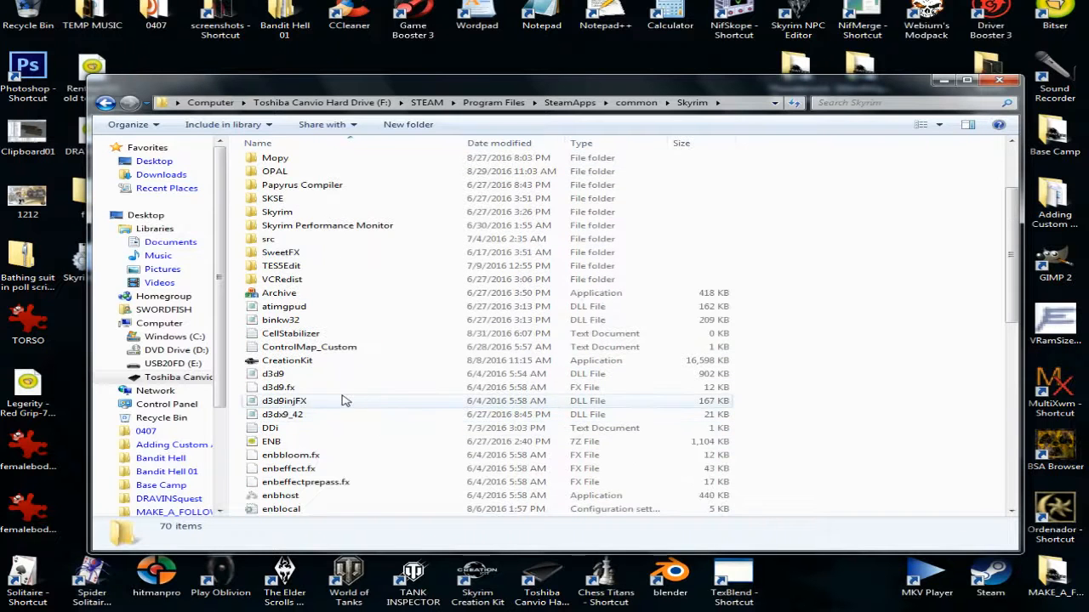
{"action": "double_click", "coordinate": [305, 360]}
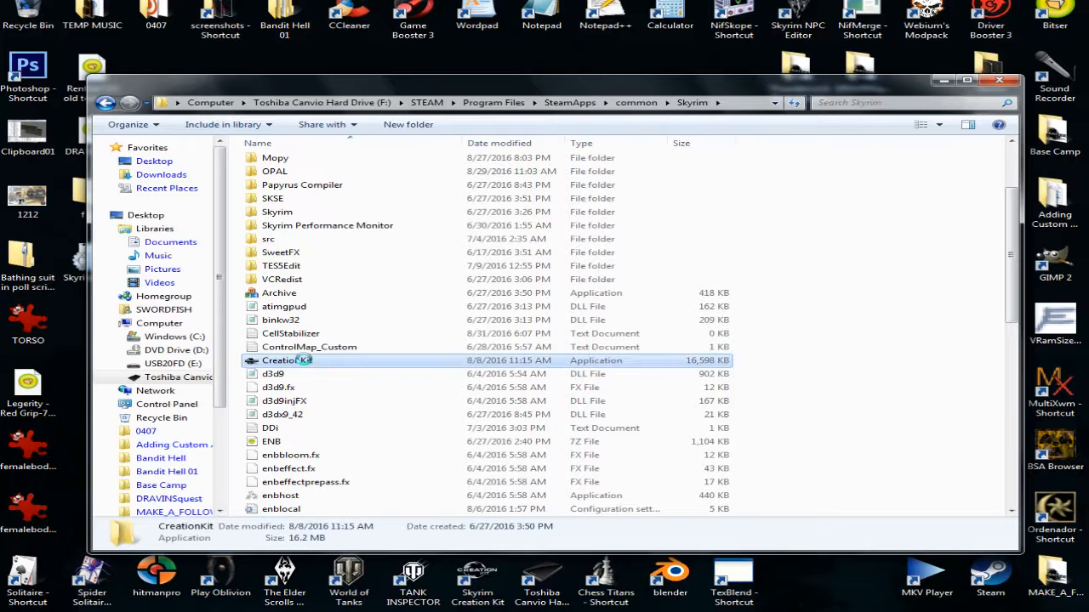
{"action": "right_click", "coordinate": [304, 361]}
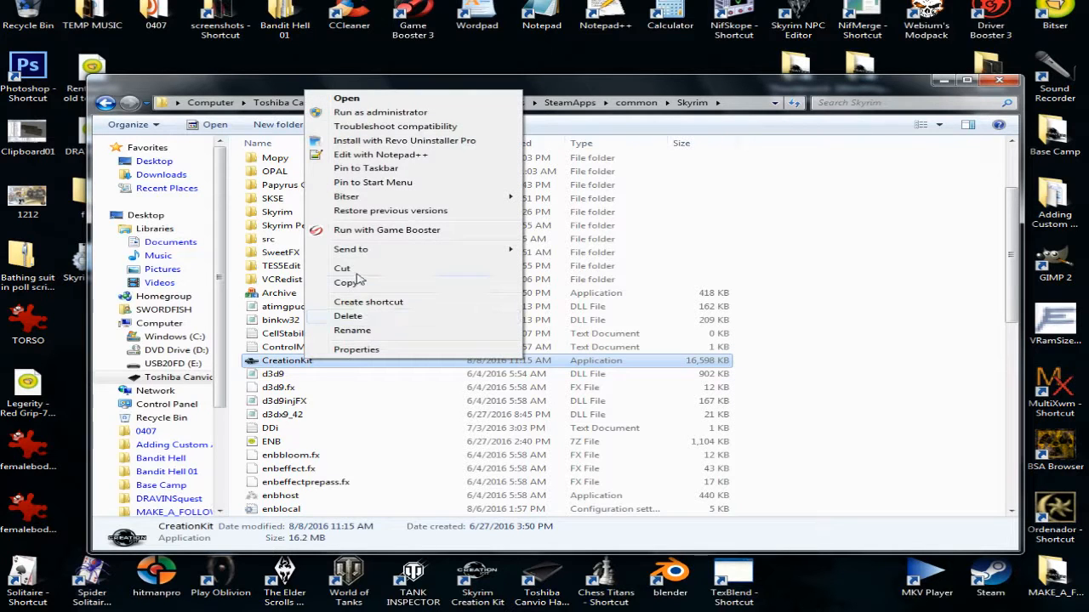
{"action": "mouse_move", "coordinate": [476, 250]}
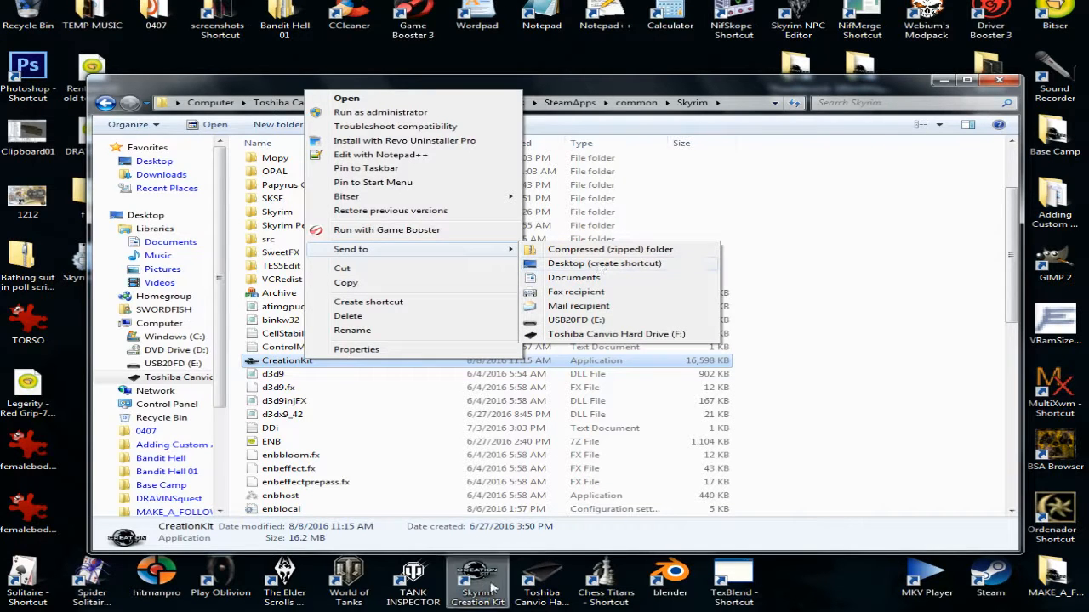
{"action": "left_click", "coordinate": [742, 89]}
Step: Open the SkyrimEditor configuration file from the Skyrim folder in Notepad and move its window clear of the screen edge
{"action": "scroll", "coordinate": [374, 390], "scroll_direction": "down", "scroll_amount": 8}
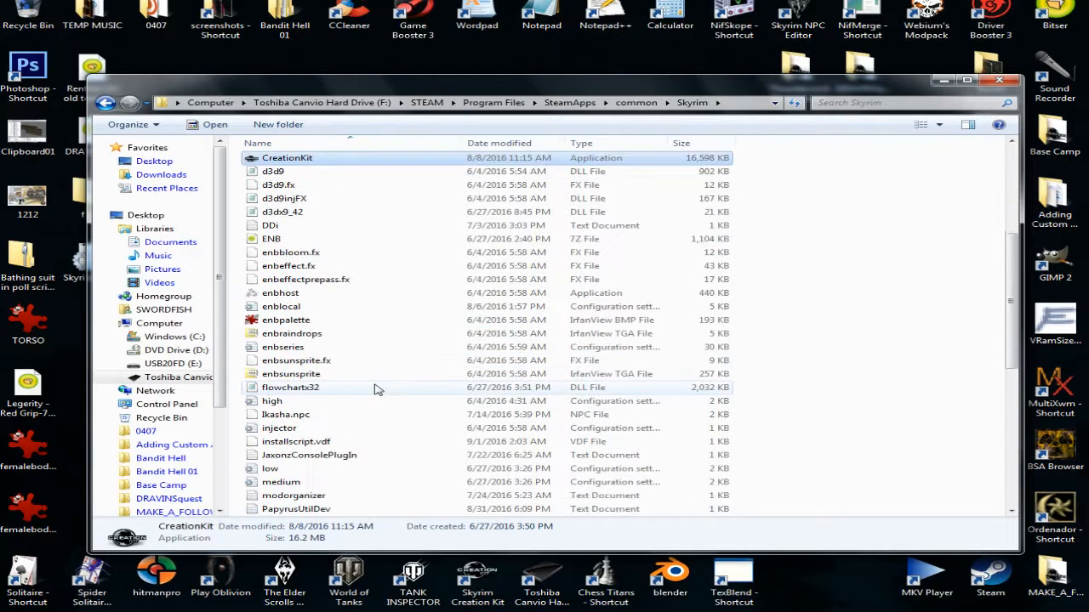
{"action": "scroll", "coordinate": [378, 389], "scroll_direction": "down", "scroll_amount": 4}
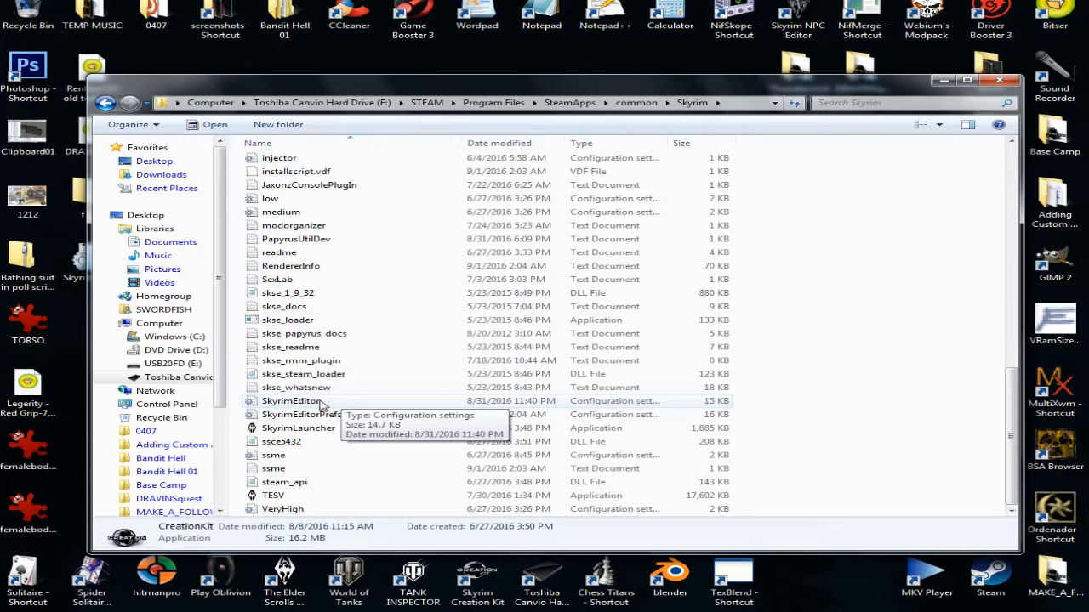
{"action": "left_click", "coordinate": [333, 403]}
{"action": "left_click", "coordinate": [377, 417]}
{"action": "left_click", "coordinate": [357, 402]}
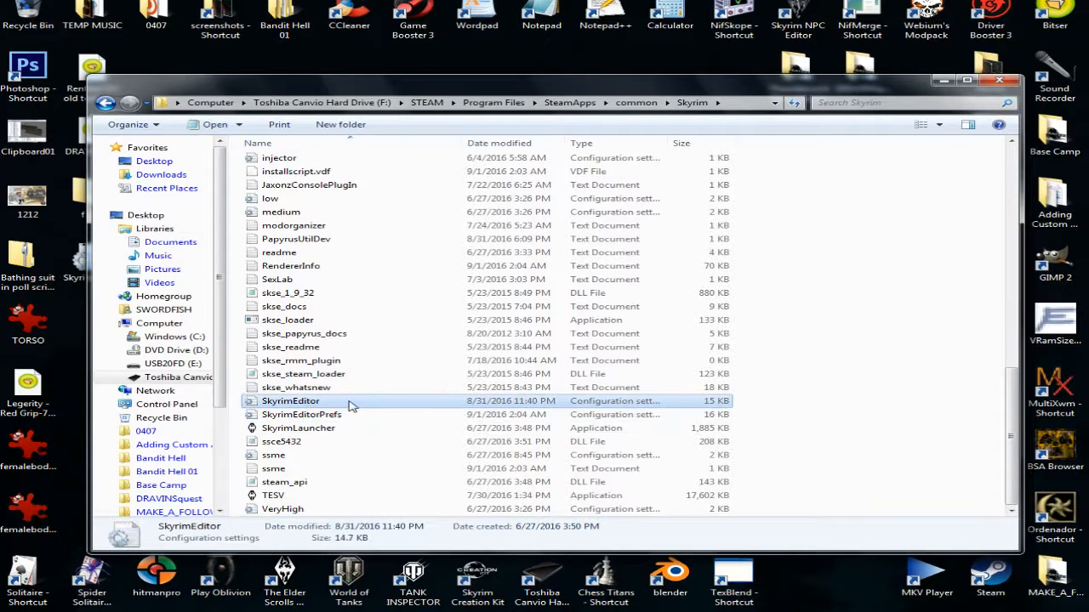
{"action": "double_click", "coordinate": [321, 404]}
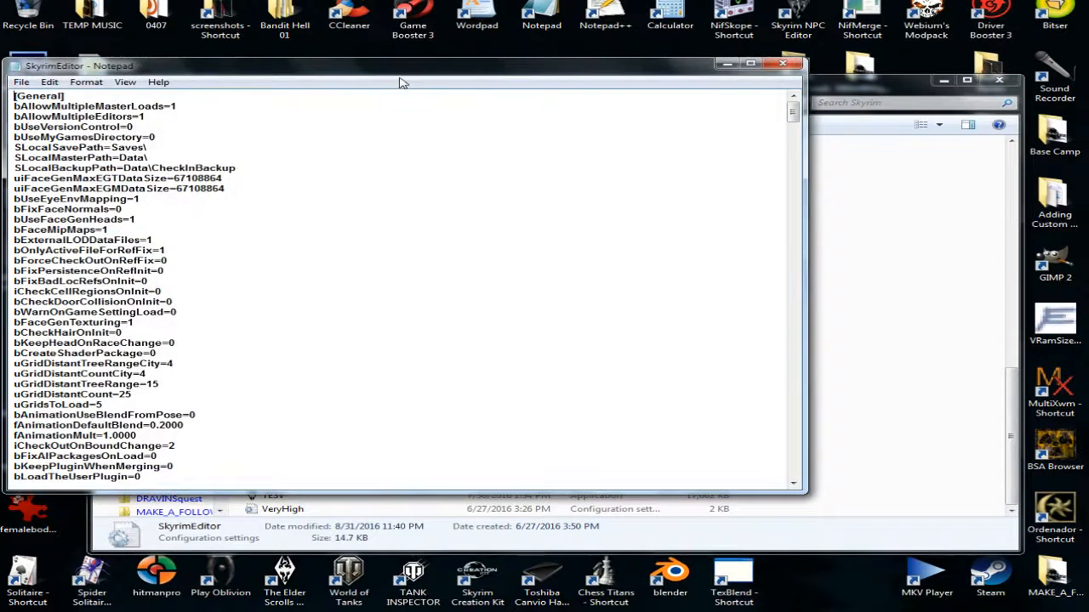
{"action": "left_click_drag", "start_coordinate": [408, 66], "coordinate": [568, 65]}
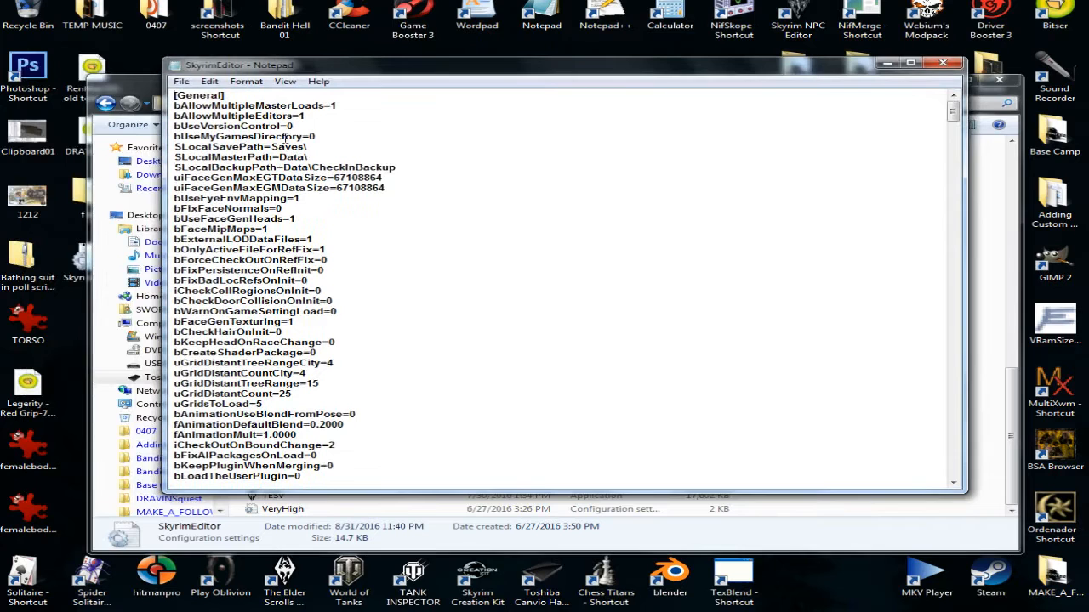
Step: Examine the bAllowMultipleMasterLoads and bAllowMultipleEditors settings under [General], and locate the [Archive] section
{"action": "left_click_drag", "start_coordinate": [174, 106], "coordinate": [336, 111]}
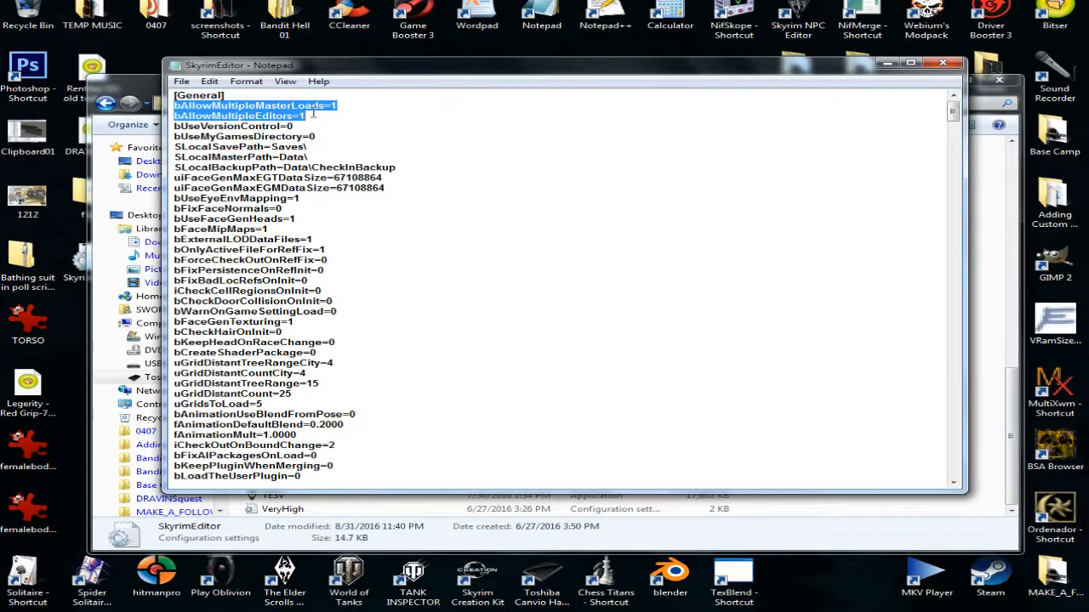
{"action": "scroll", "coordinate": [506, 179], "scroll_direction": "down", "scroll_amount": 3}
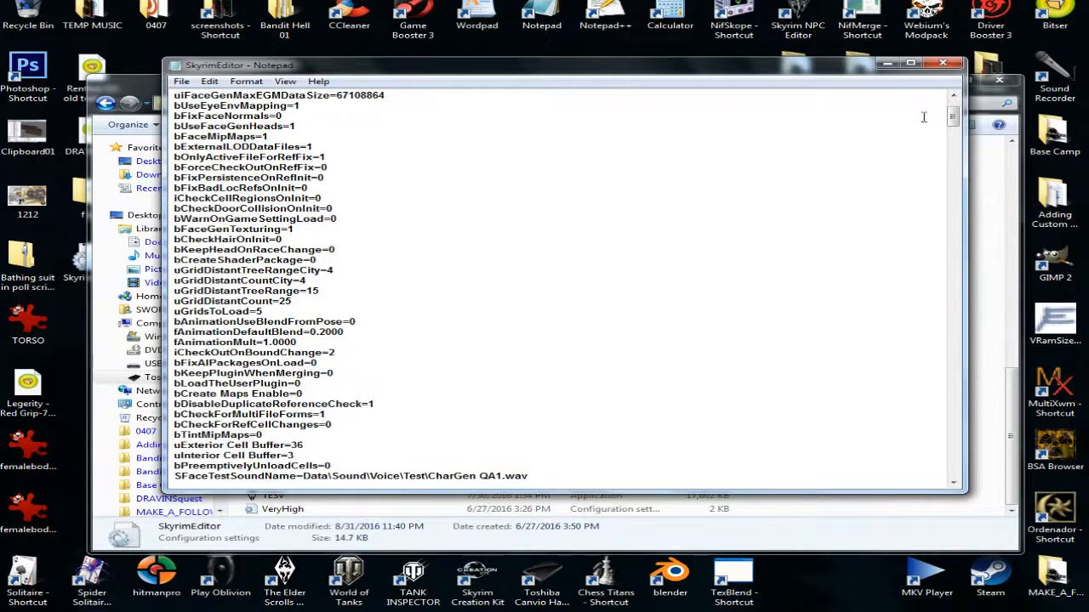
{"action": "left_click_drag", "start_coordinate": [953, 115], "coordinate": [970, 434]}
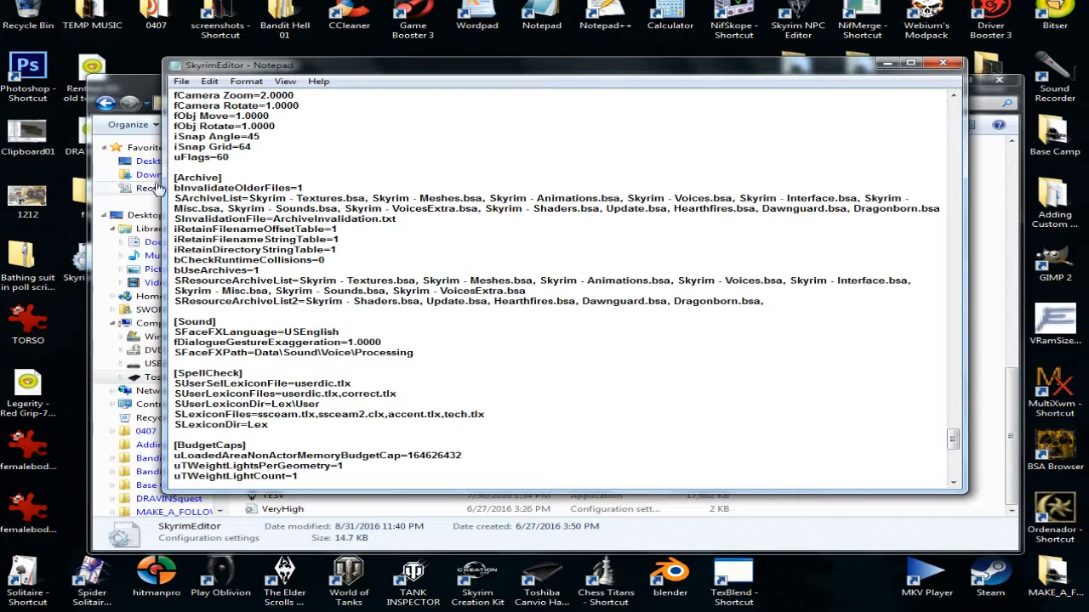
{"action": "left_click_drag", "start_coordinate": [176, 177], "coordinate": [225, 178]}
{"action": "left_click", "coordinate": [331, 177]}
Step: Check the SArchiveList, SResourceArchiveList and SResourceArchiveList2 lines for the Hearthfires.bsa, Dawnguard.bsa and Dragonborn.bsa entries
{"action": "left_click_drag", "start_coordinate": [674, 210], "coordinate": [940, 209]}
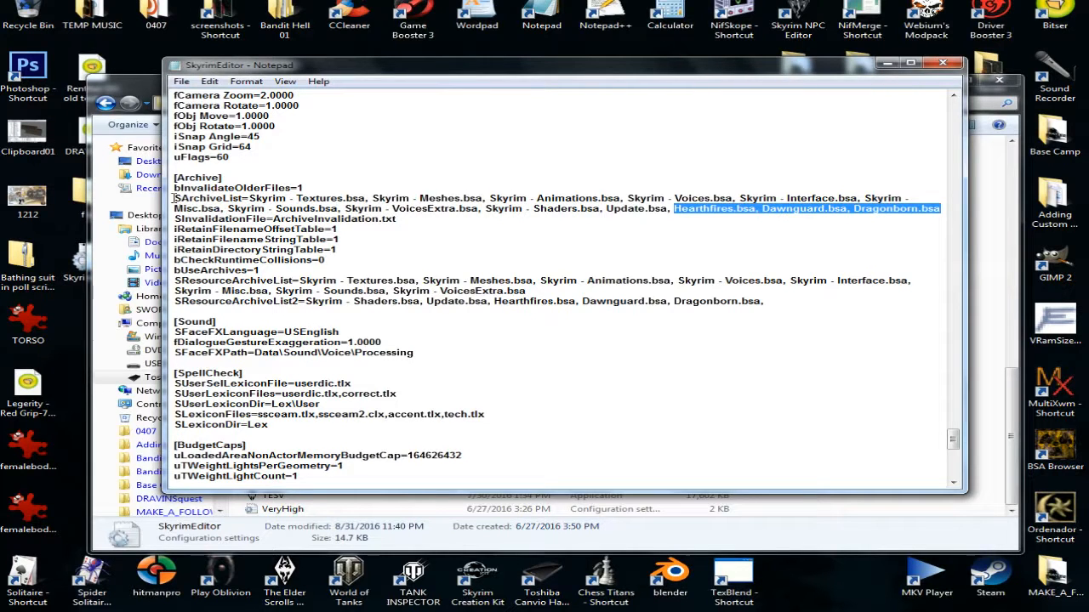
{"action": "left_click_drag", "start_coordinate": [175, 198], "coordinate": [248, 199]}
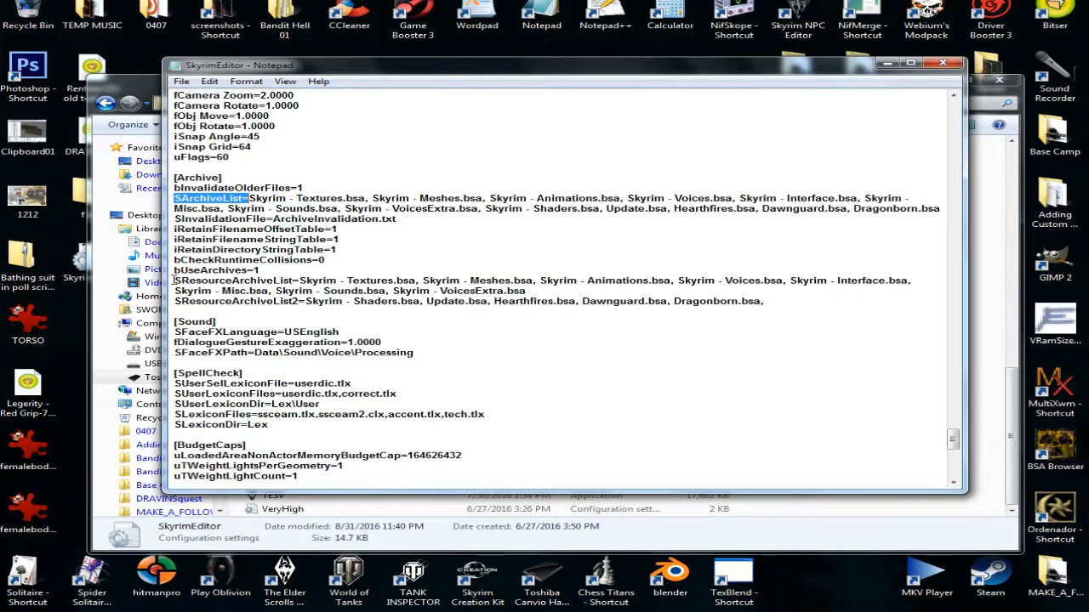
{"action": "left_click_drag", "start_coordinate": [174, 280], "coordinate": [293, 280]}
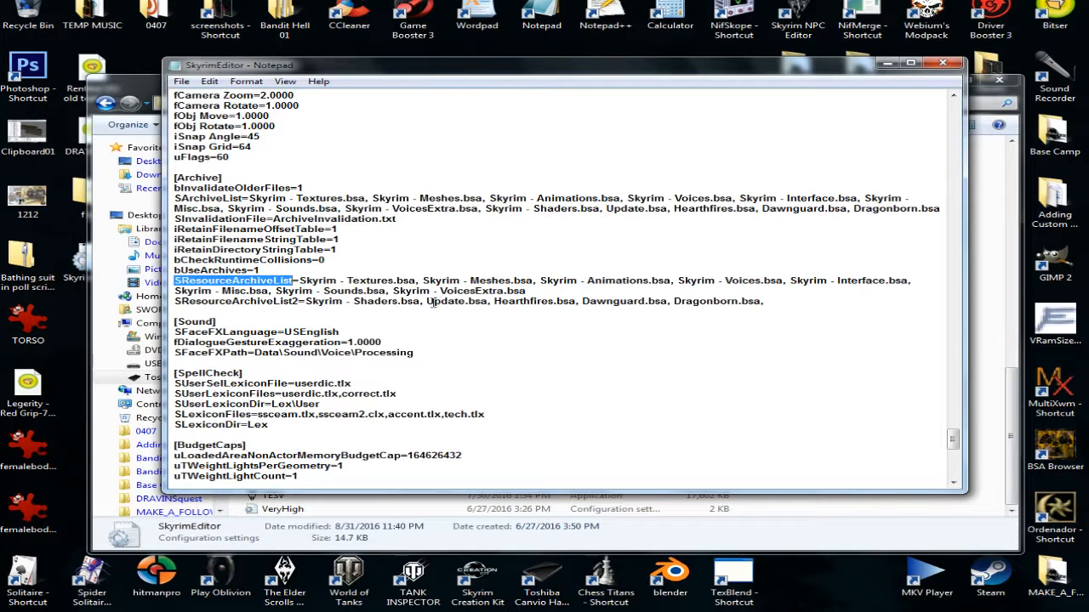
{"action": "left_click", "coordinate": [176, 301]}
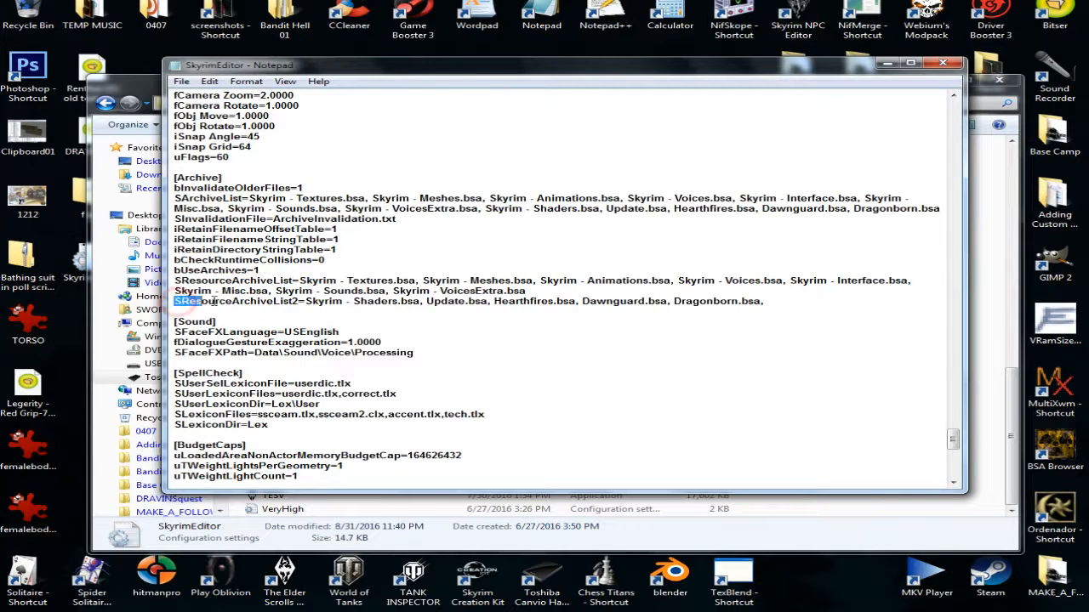
{"action": "left_click_drag", "start_coordinate": [175, 301], "coordinate": [292, 301]}
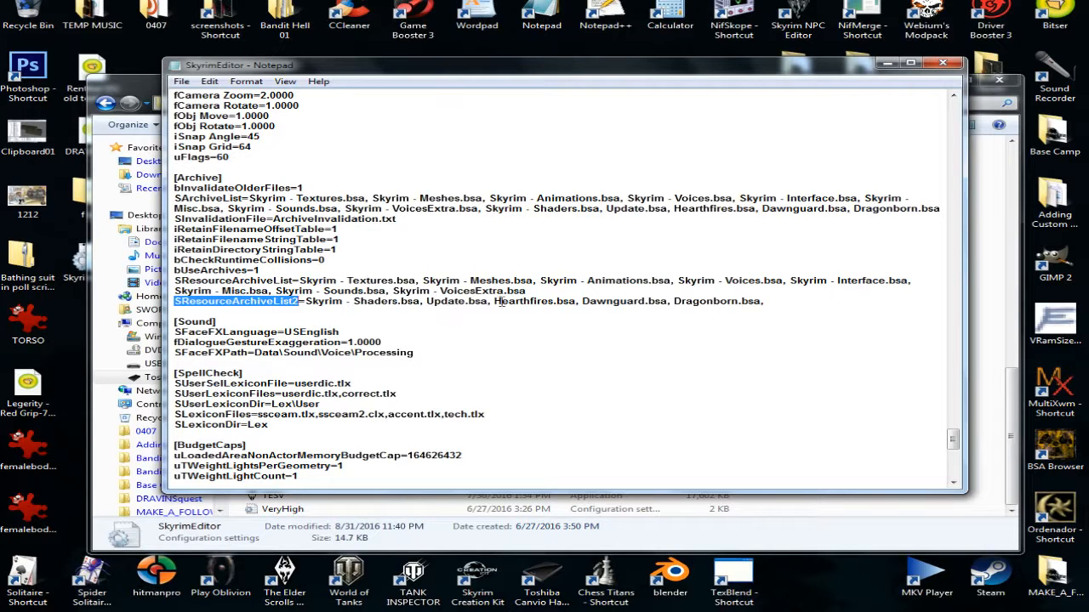
{"action": "left_click_drag", "start_coordinate": [495, 301], "coordinate": [763, 301]}
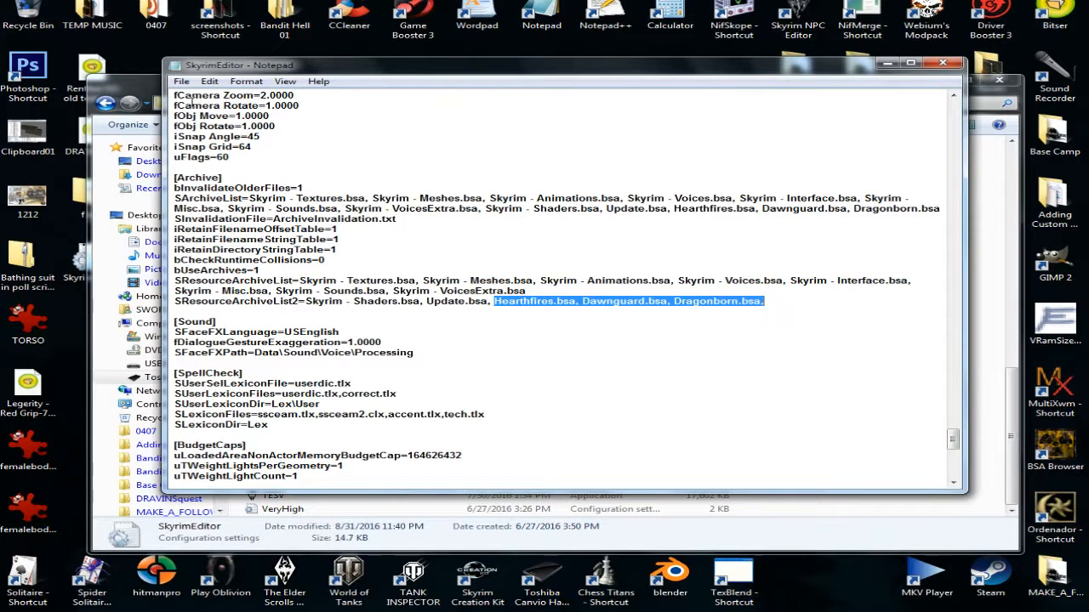
Step: Save the SkyrimEditor configuration file and close Notepad
{"action": "left_click", "coordinate": [190, 83]}
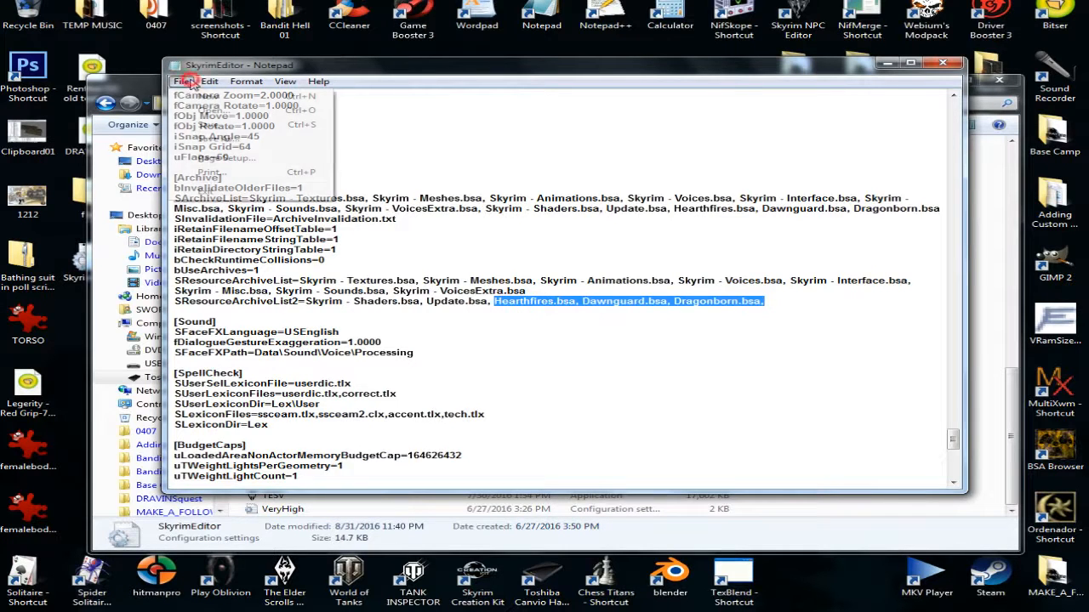
{"action": "left_click", "coordinate": [375, 109]}
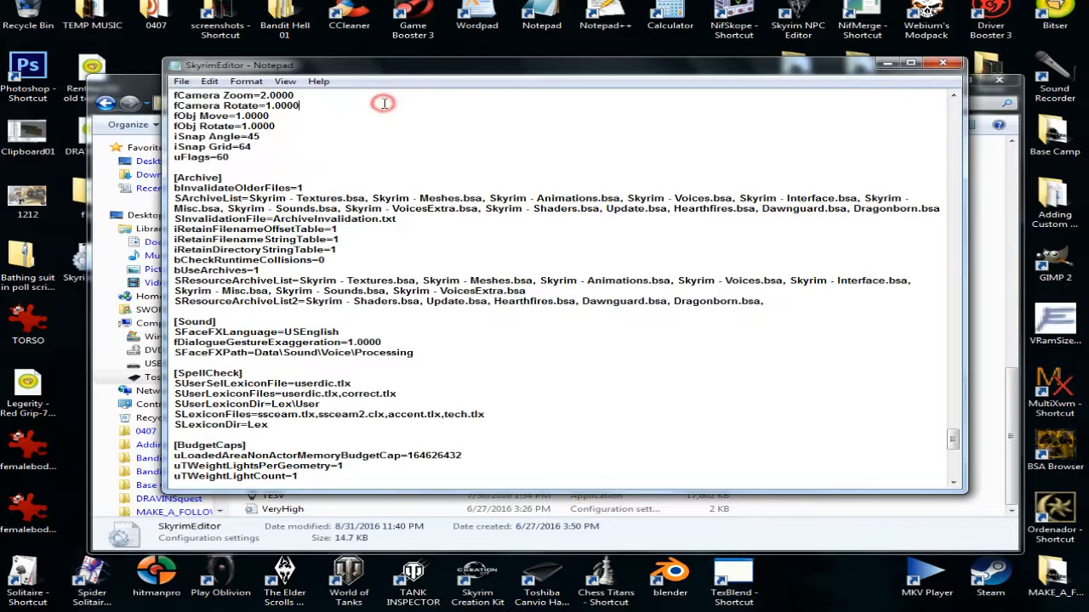
{"action": "left_click", "coordinate": [185, 82]}
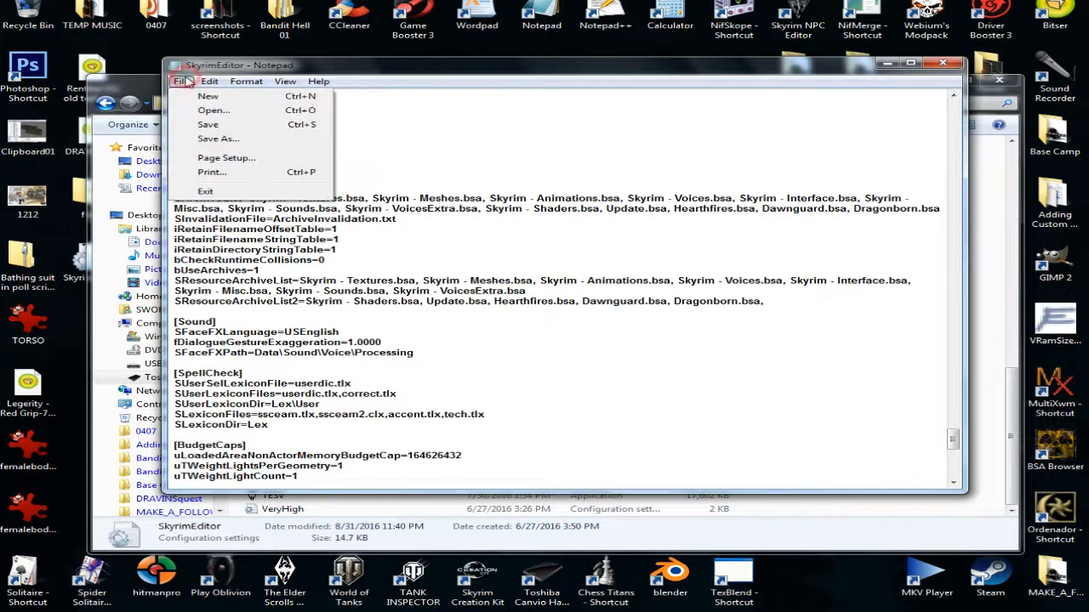
{"action": "left_click", "coordinate": [206, 124]}
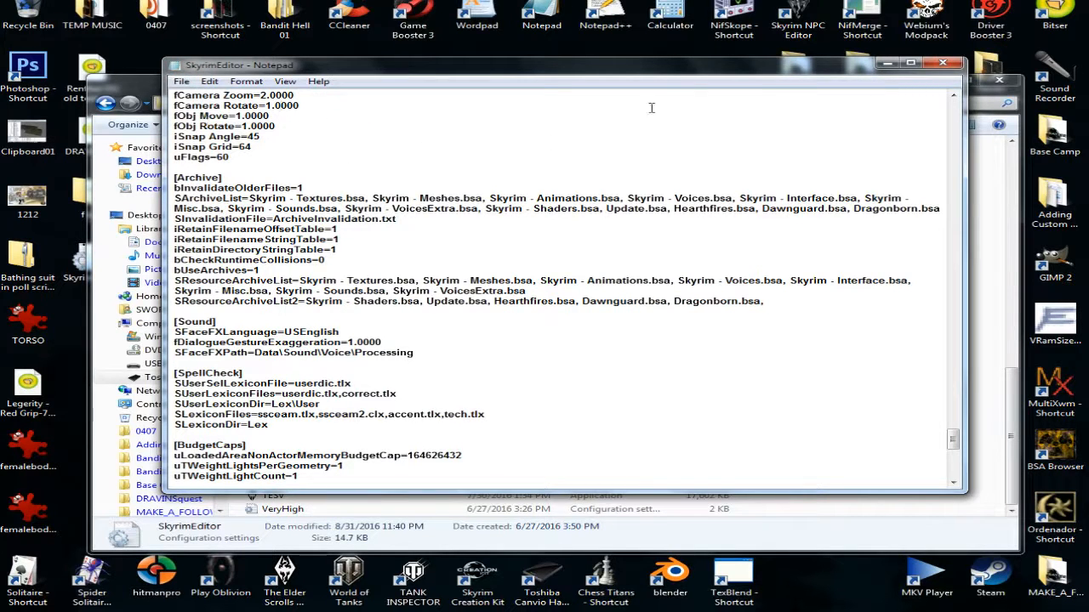
{"action": "left_click", "coordinate": [949, 66]}
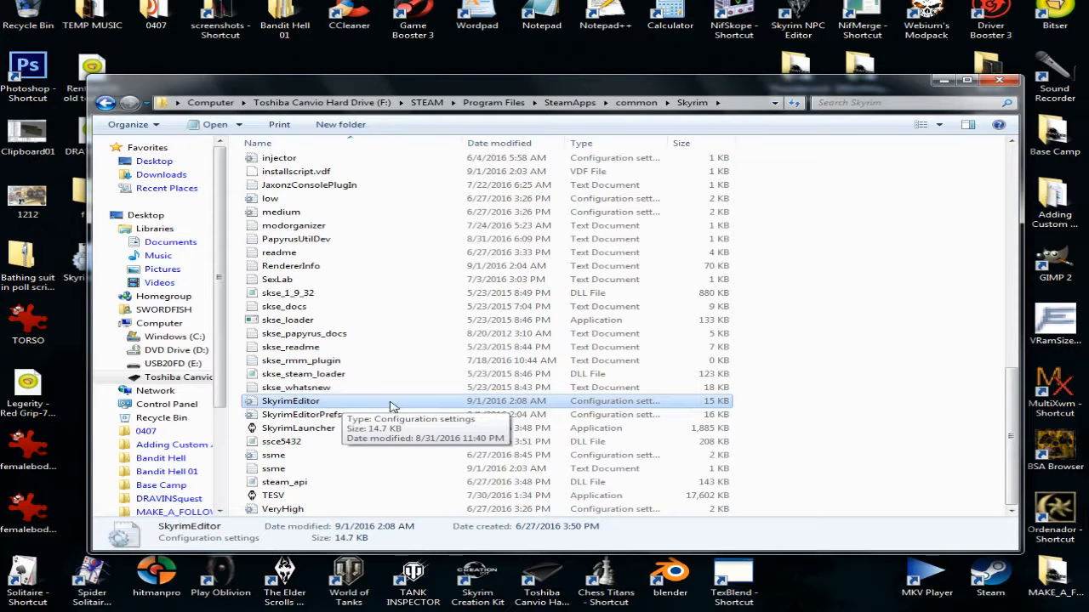
Step: Close the Skyrim folder window and launch the Skyrim Creation Kit from the desktop
{"action": "left_click_drag", "start_coordinate": [476, 89], "coordinate": [797, 81]}
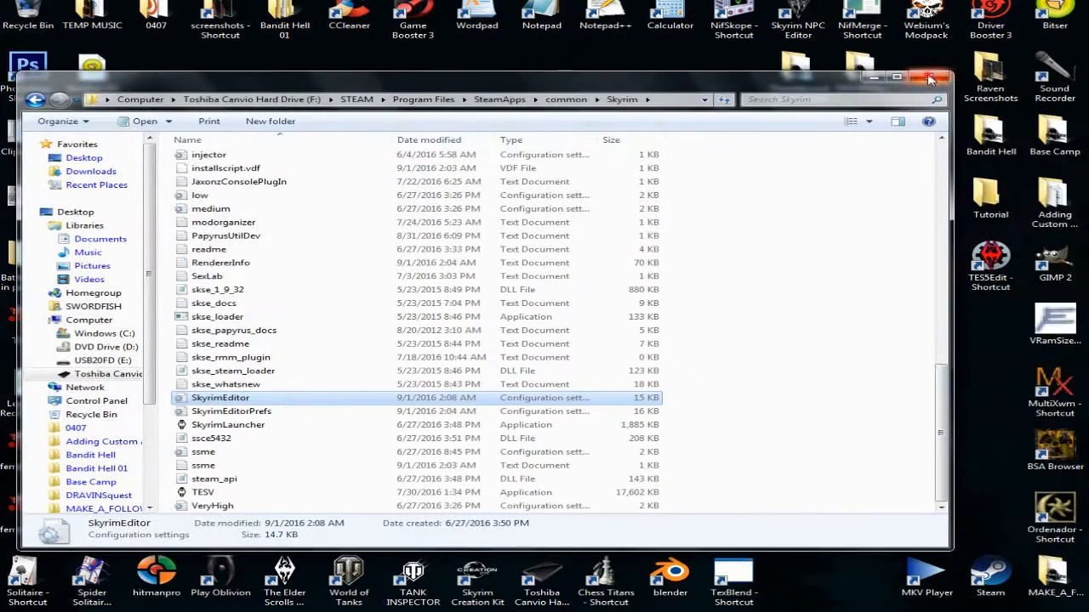
{"action": "left_click", "coordinate": [924, 74]}
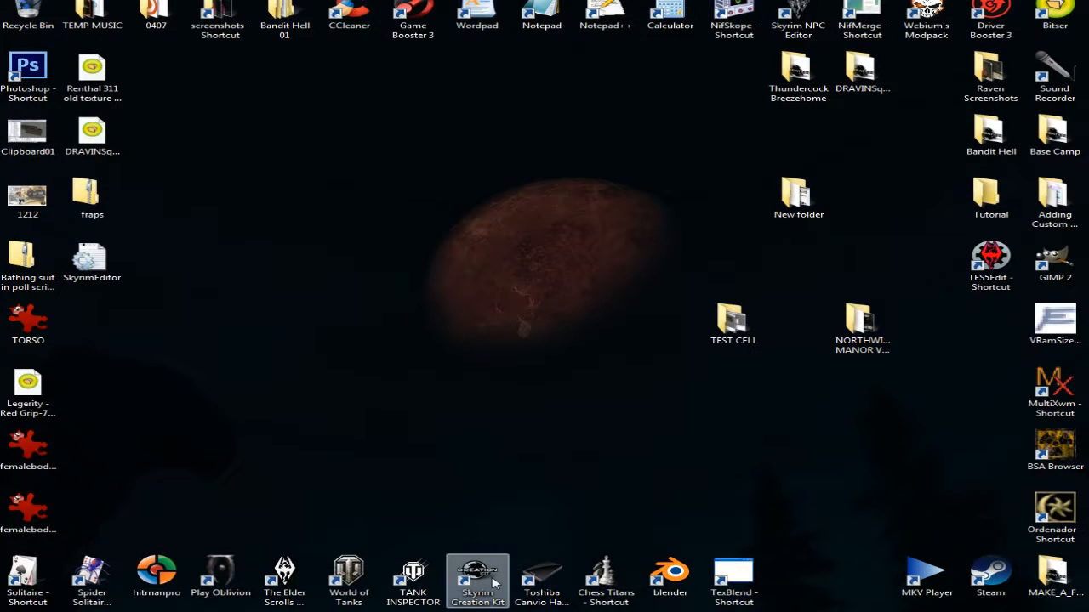
{"action": "double_click", "coordinate": [493, 583]}
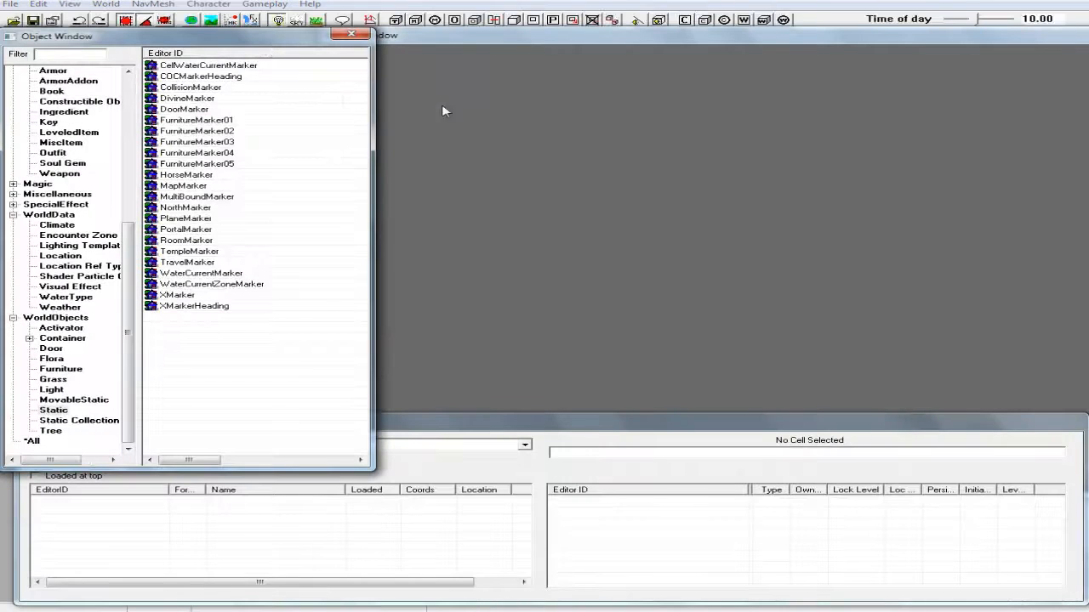
Step: Bring the Render Window, Object Window and Cell View to the front one after another to view each
{"action": "left_click", "coordinate": [613, 35]}
{"action": "left_click_drag", "start_coordinate": [615, 38], "coordinate": [584, 35]}
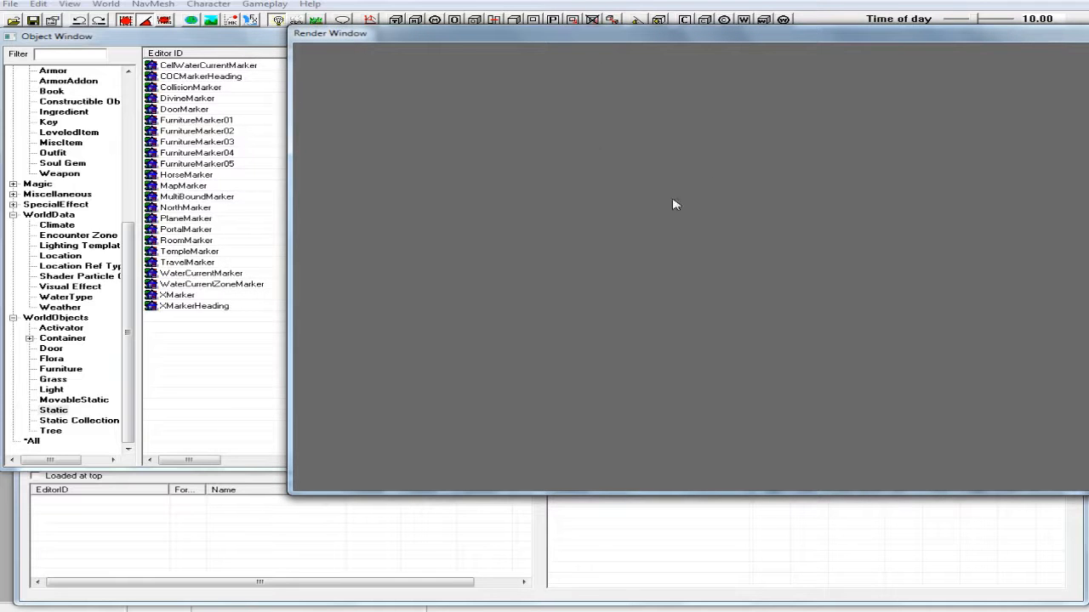
{"action": "left_click", "coordinate": [233, 45]}
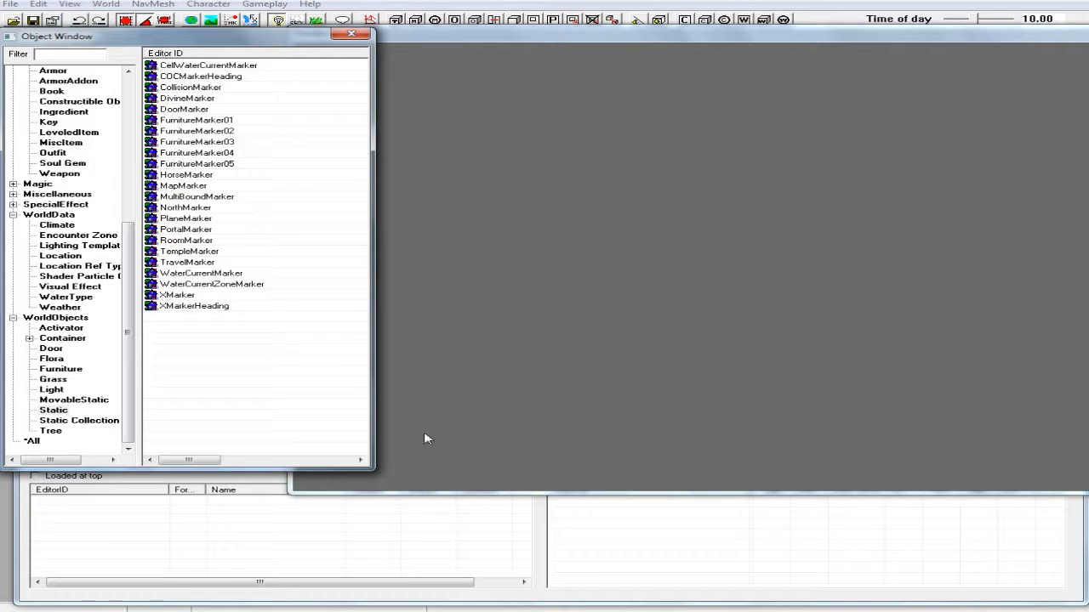
{"action": "left_click", "coordinate": [550, 599]}
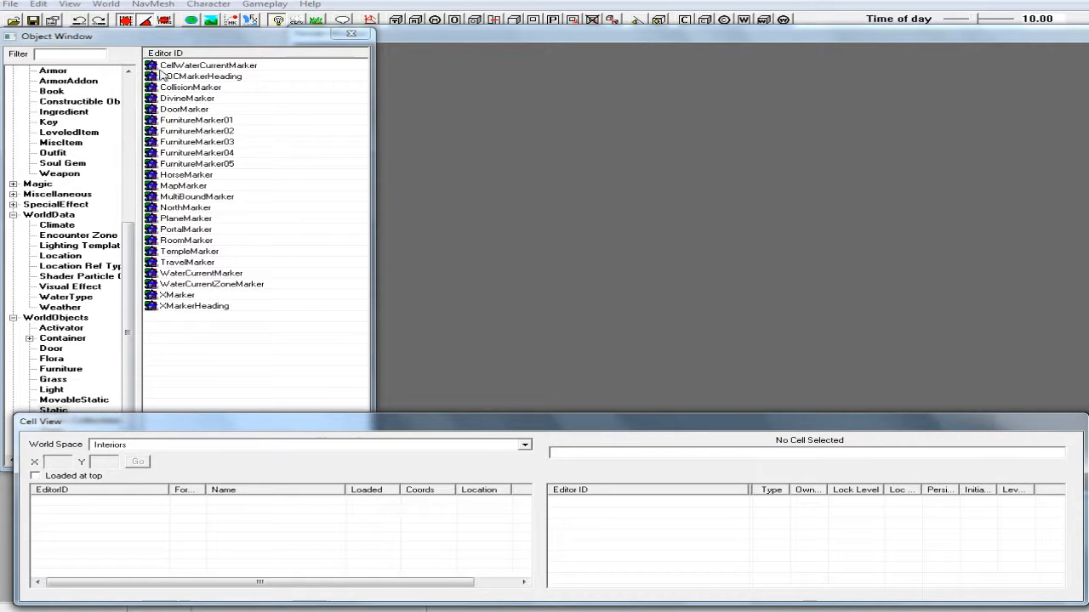
Step: Load the master files Skyrim.esm, Dragonborn.esm, HearthFires.esm and Dawnguard.esm into the editor
{"action": "left_click", "coordinate": [14, 20]}
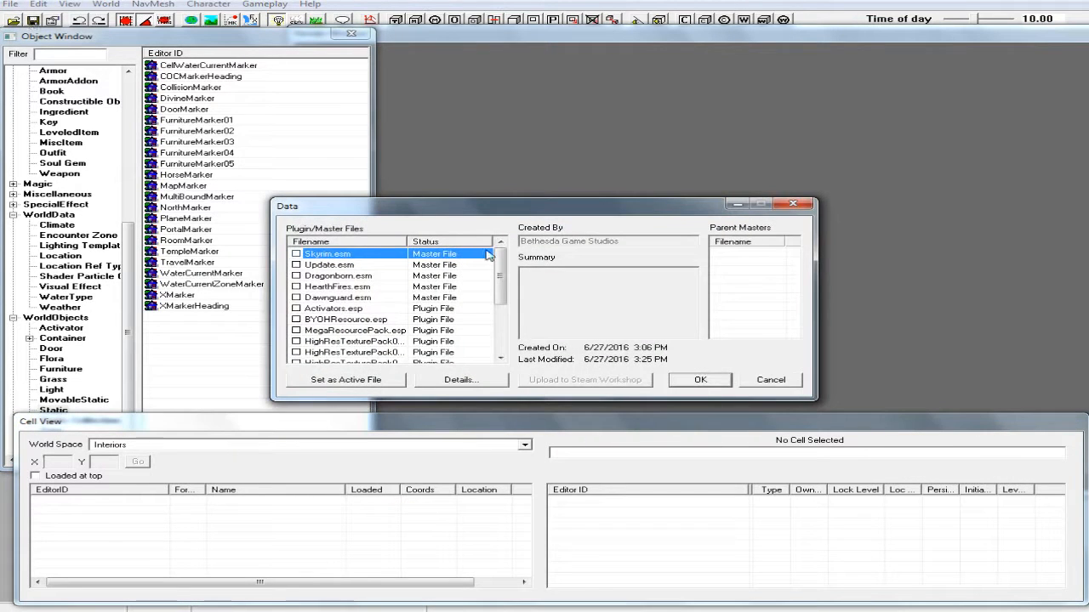
{"action": "left_click", "coordinate": [296, 255]}
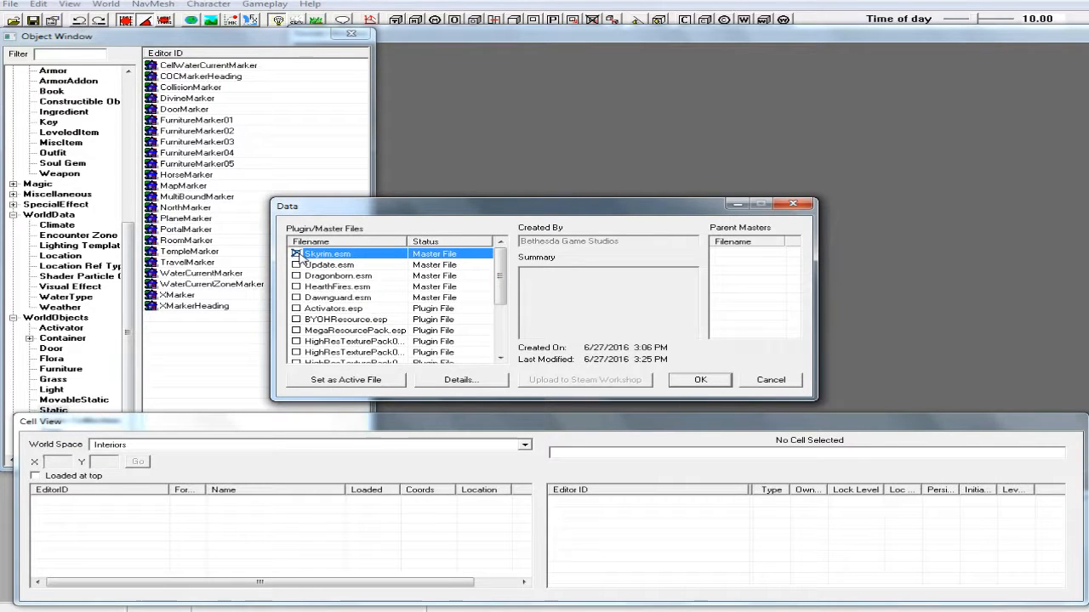
{"action": "double_click", "coordinate": [296, 275]}
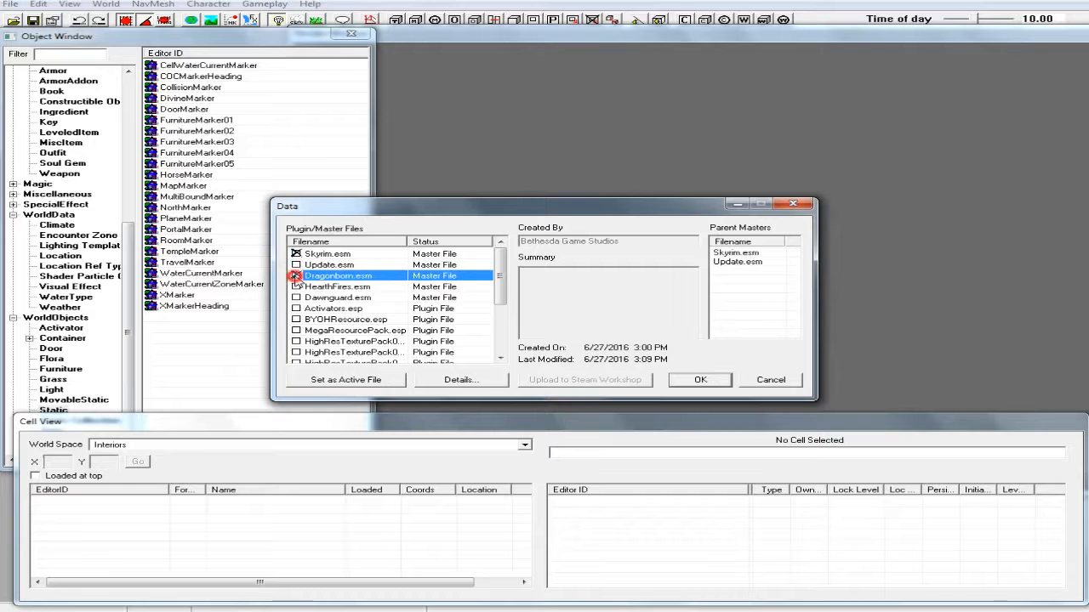
{"action": "double_click", "coordinate": [298, 286]}
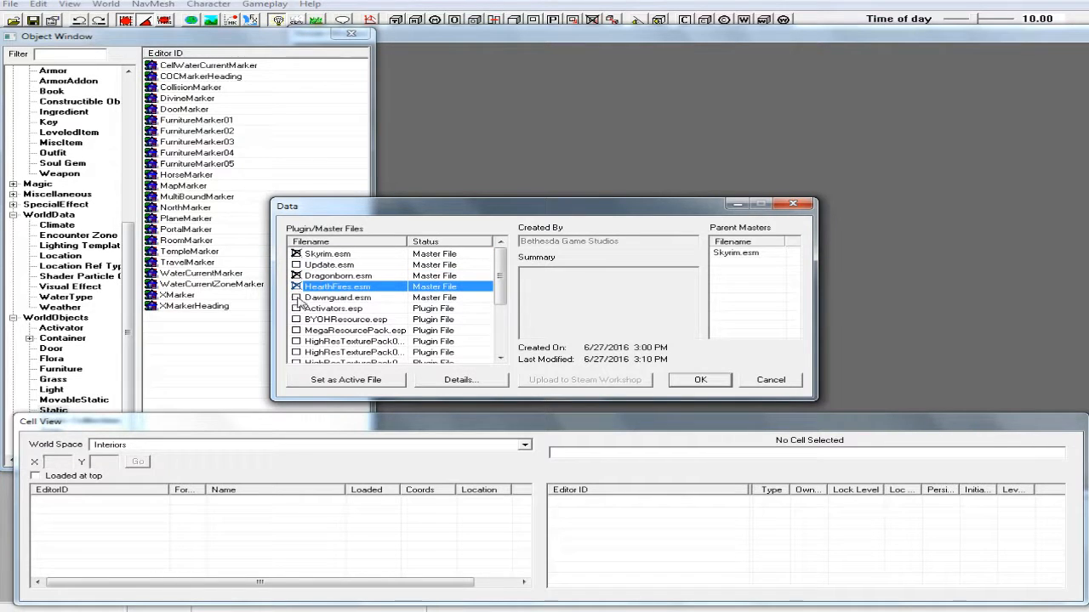
{"action": "double_click", "coordinate": [296, 298]}
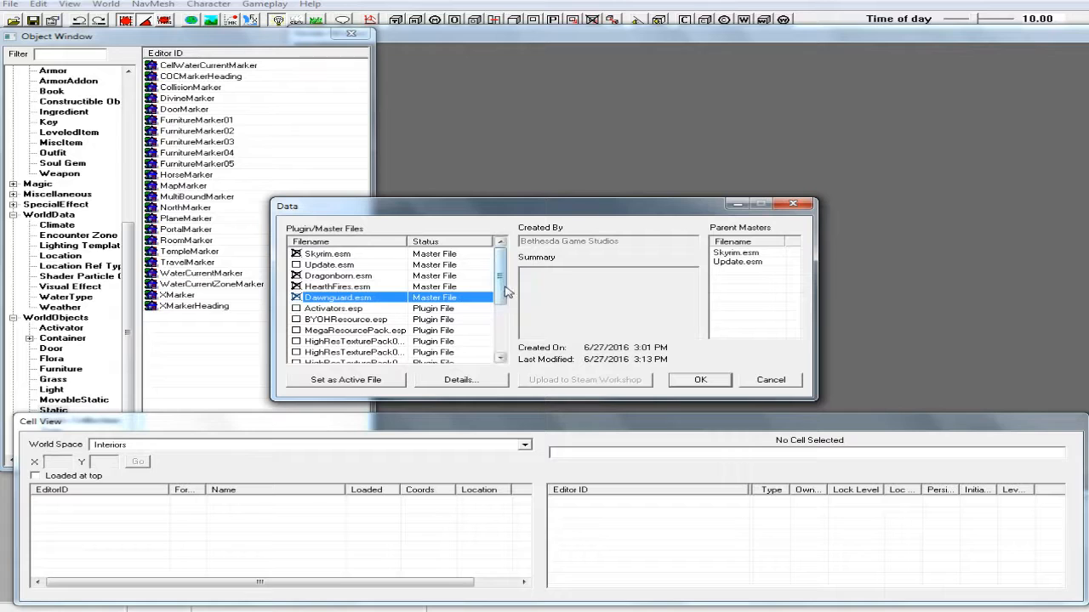
{"action": "left_click", "coordinate": [698, 382]}
{"action": "left_click", "coordinate": [699, 381]}
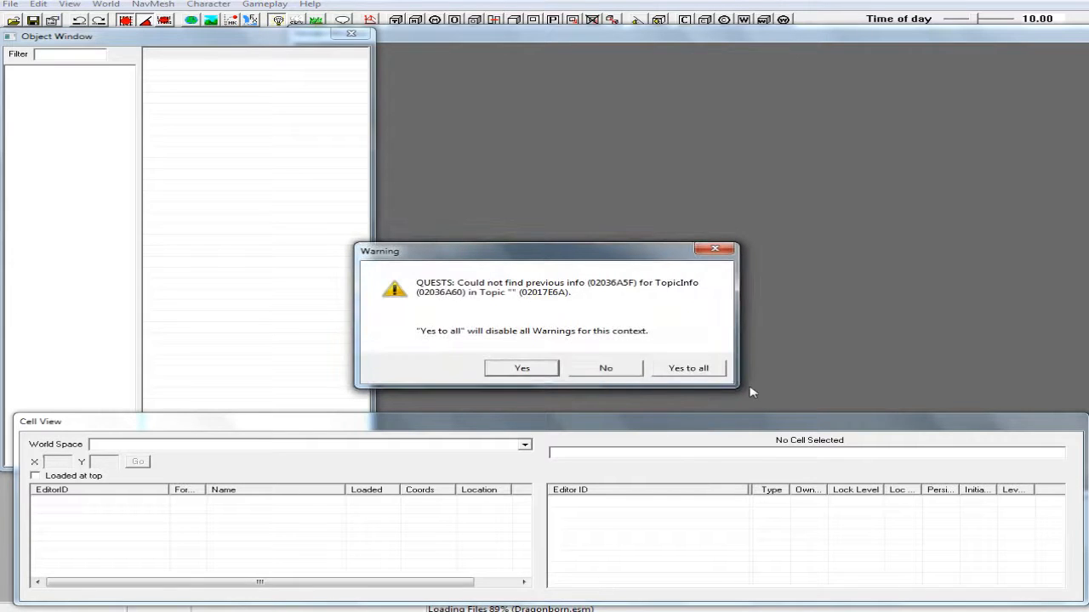
Step: Accept the loading warnings with Yes to all so that warnings are disabled for each context
{"action": "left_click", "coordinate": [688, 368]}
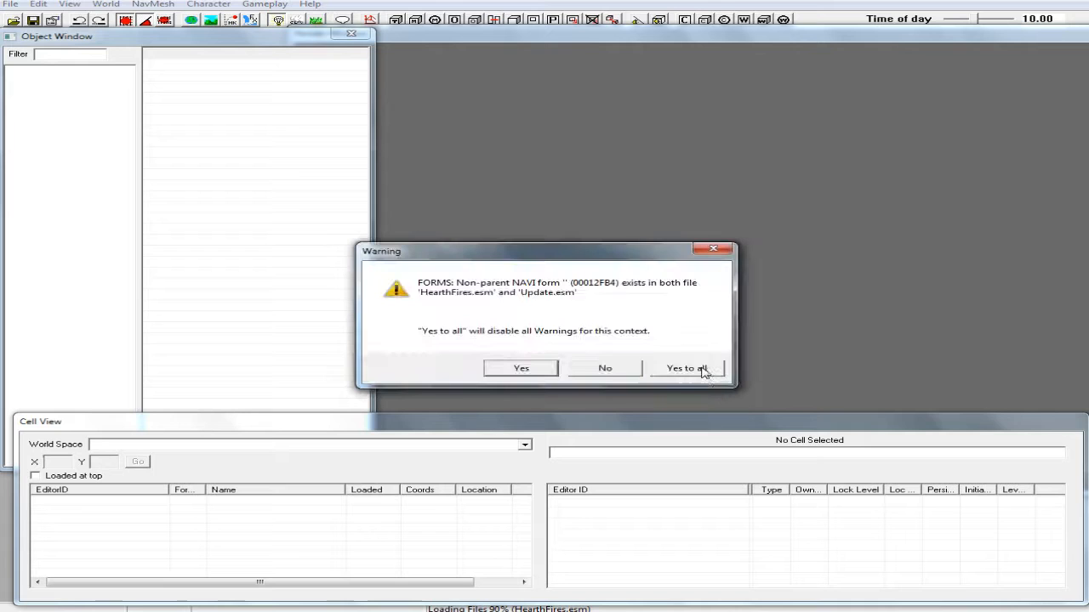
{"action": "left_click", "coordinate": [703, 372]}
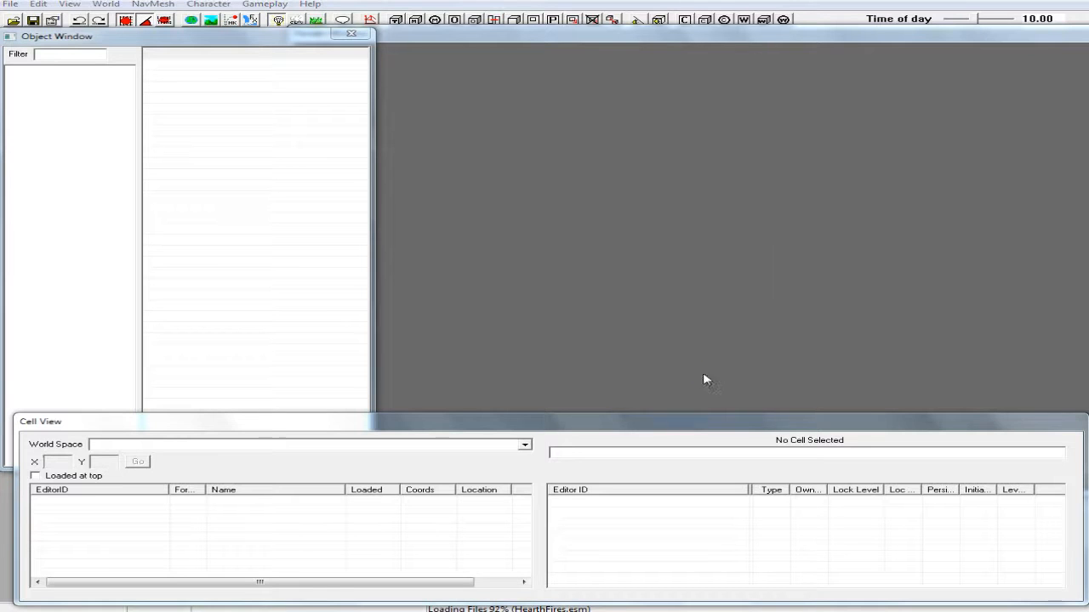
{"action": "left_click", "coordinate": [702, 374]}
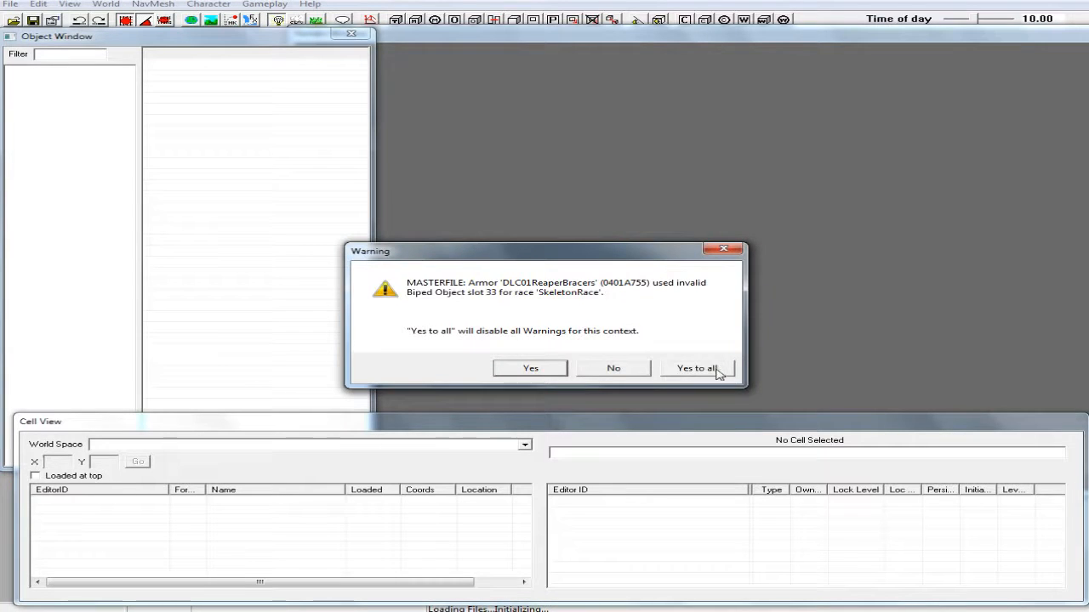
{"action": "left_click", "coordinate": [717, 368]}
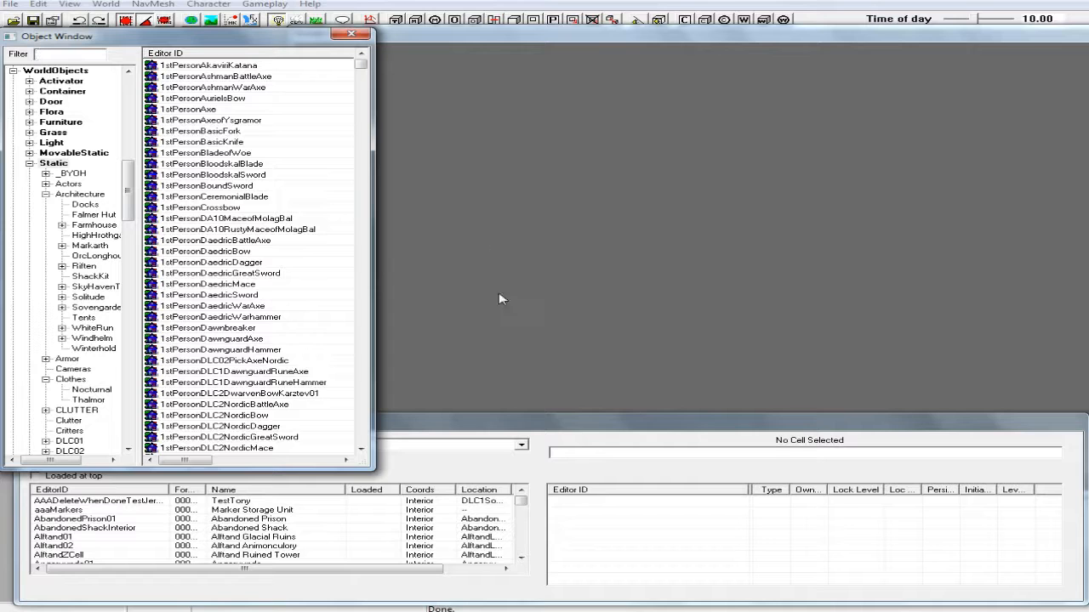
Step: Look through the interior cells and the available world spaces in the Cell View, leaving Interiors selected
{"action": "left_click", "coordinate": [481, 426]}
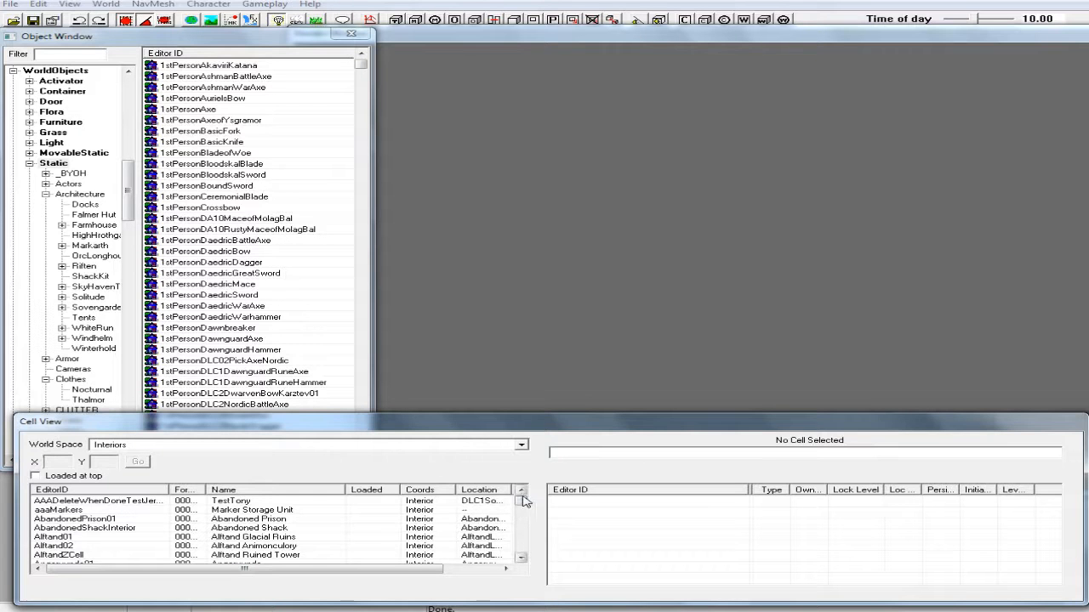
{"action": "left_click_drag", "start_coordinate": [520, 500], "coordinate": [457, 483]}
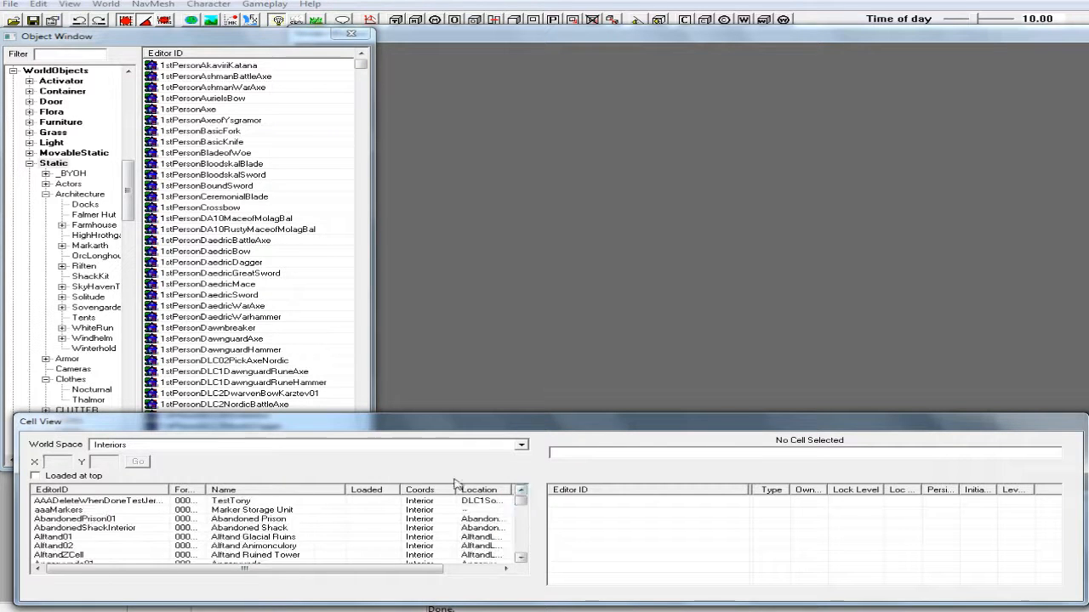
{"action": "left_click", "coordinate": [132, 447]}
{"action": "scroll", "coordinate": [149, 472], "scroll_direction": "down", "scroll_amount": 3}
{"action": "scroll", "coordinate": [155, 476], "scroll_direction": "down", "scroll_amount": 6}
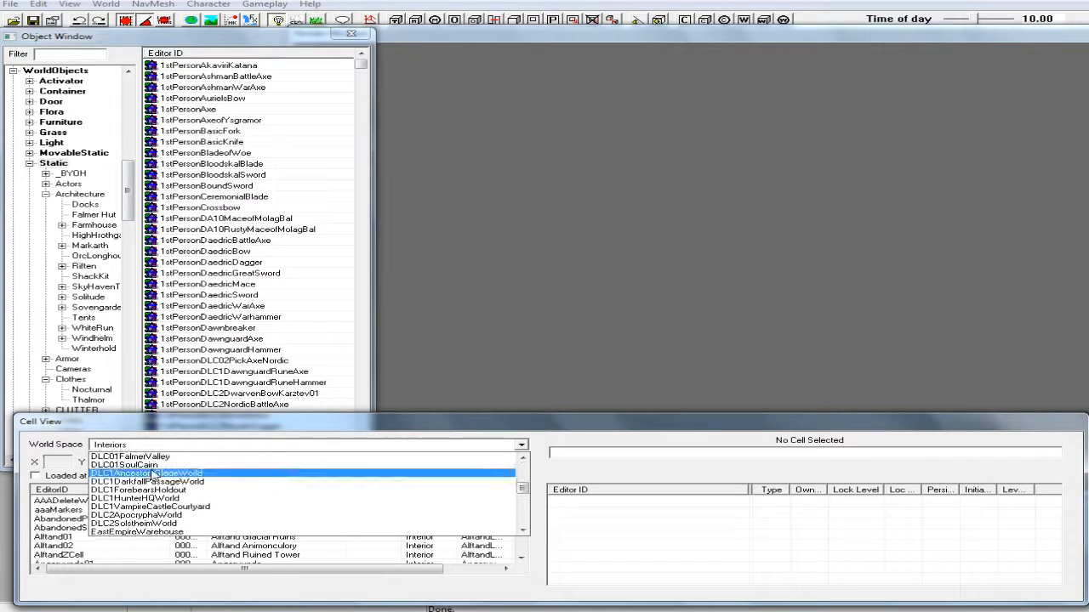
{"action": "scroll", "coordinate": [158, 487], "scroll_direction": "down", "scroll_amount": 6}
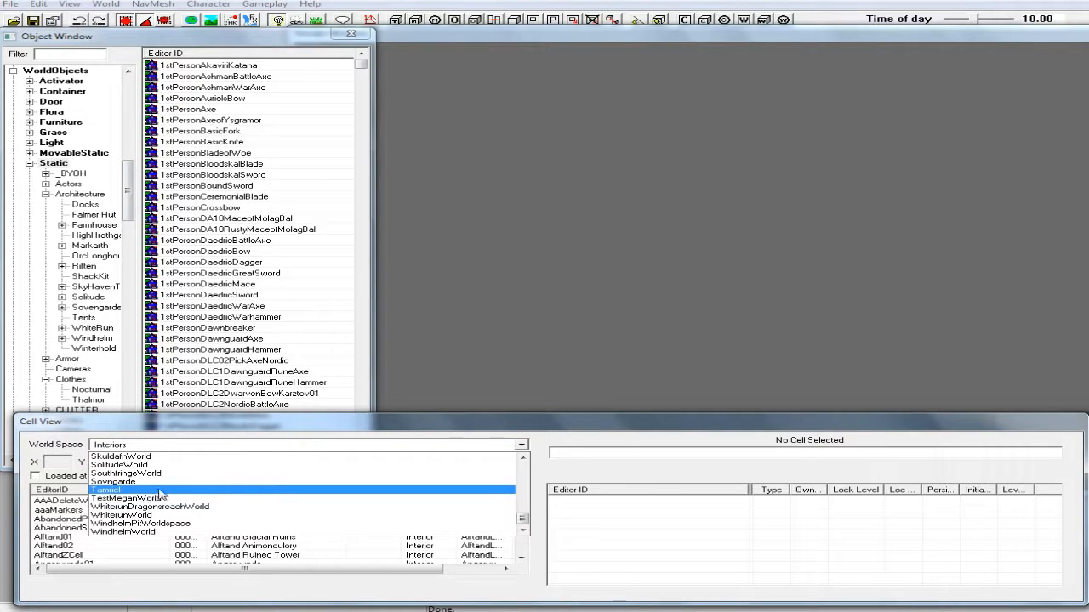
{"action": "left_click", "coordinate": [212, 426]}
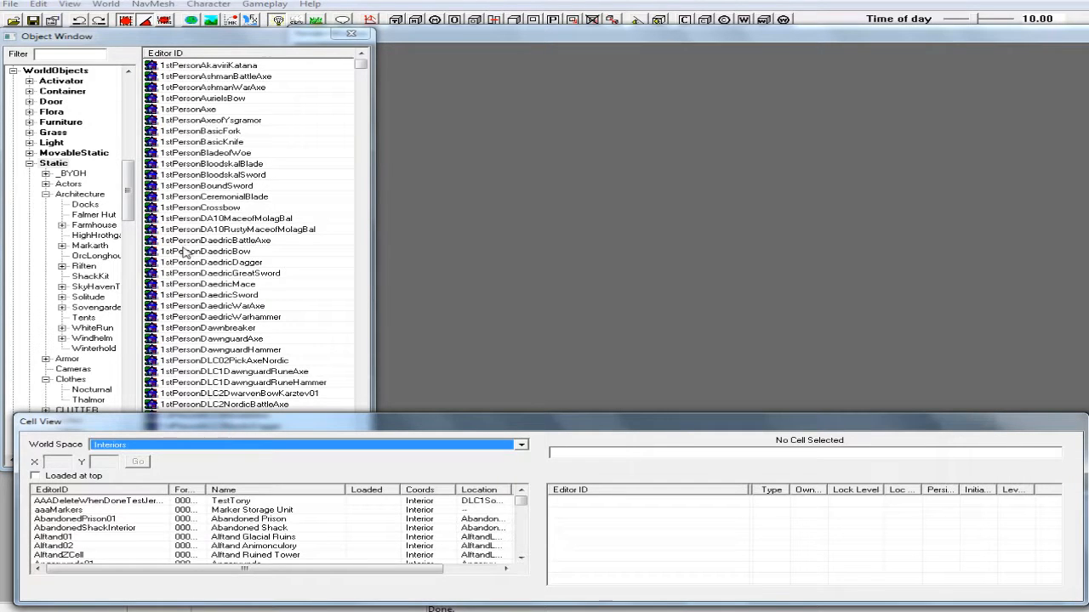
{"action": "left_click", "coordinate": [196, 34]}
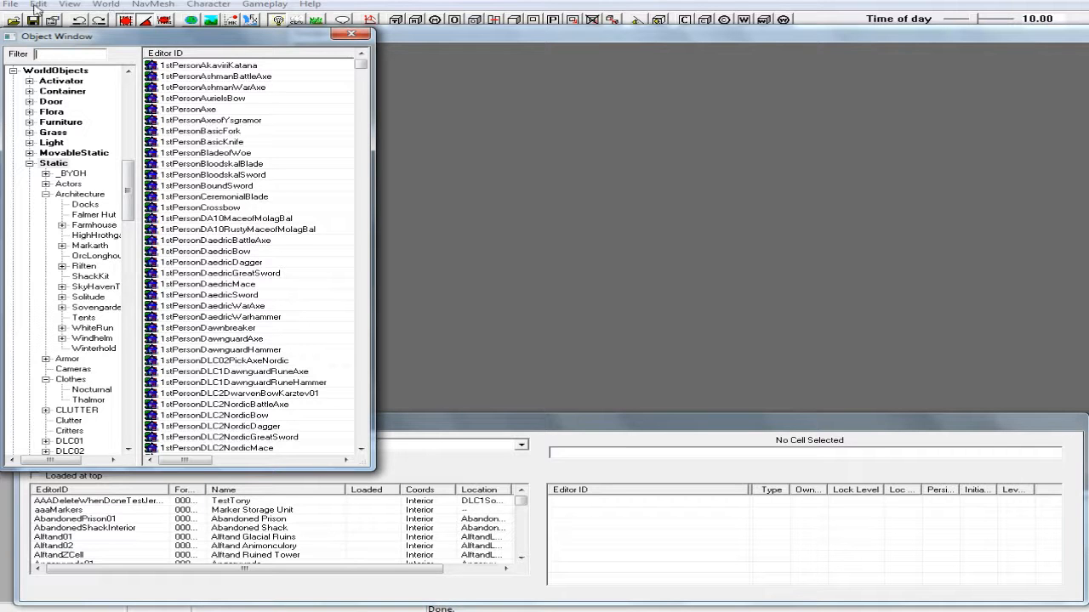
Step: Create a new interior cell with the editor ID 000TESTCELL
{"action": "left_click", "coordinate": [106, 4]}
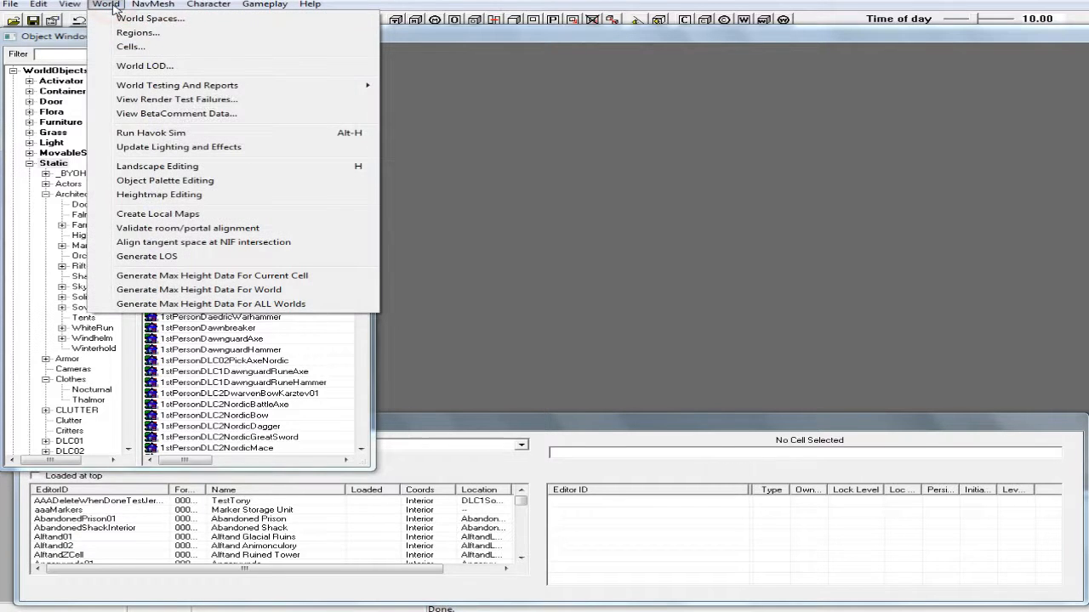
{"action": "left_click", "coordinate": [154, 47]}
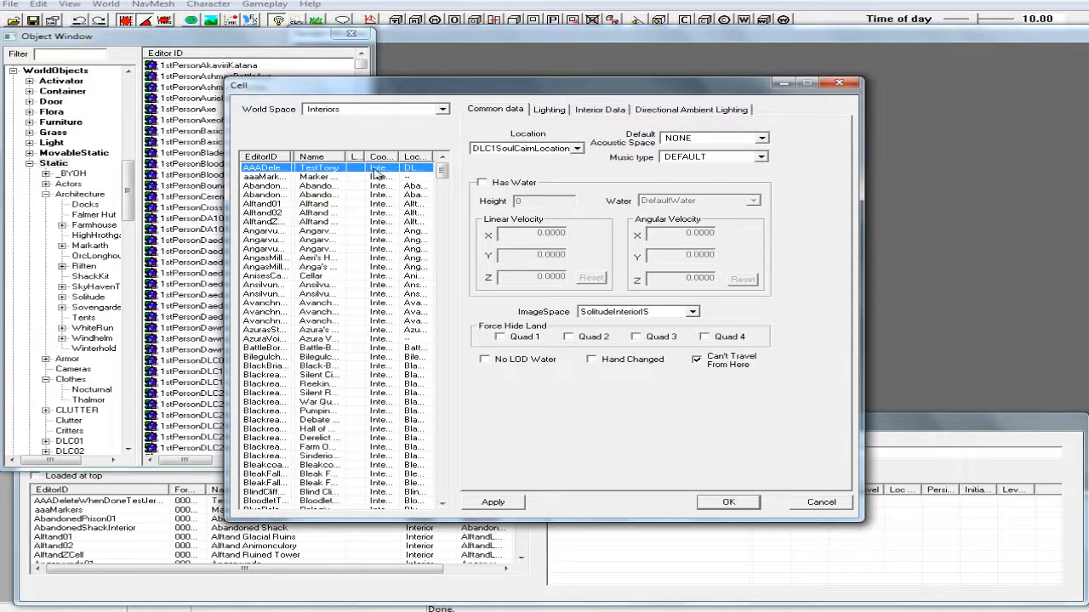
{"action": "right_click", "coordinate": [316, 203]}
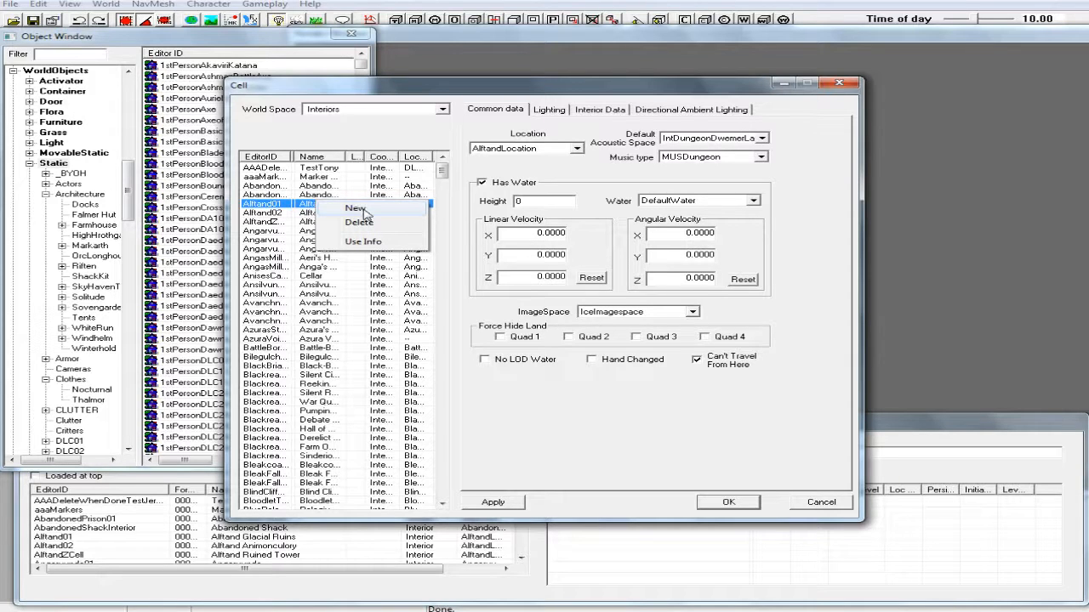
{"action": "left_click", "coordinate": [364, 213]}
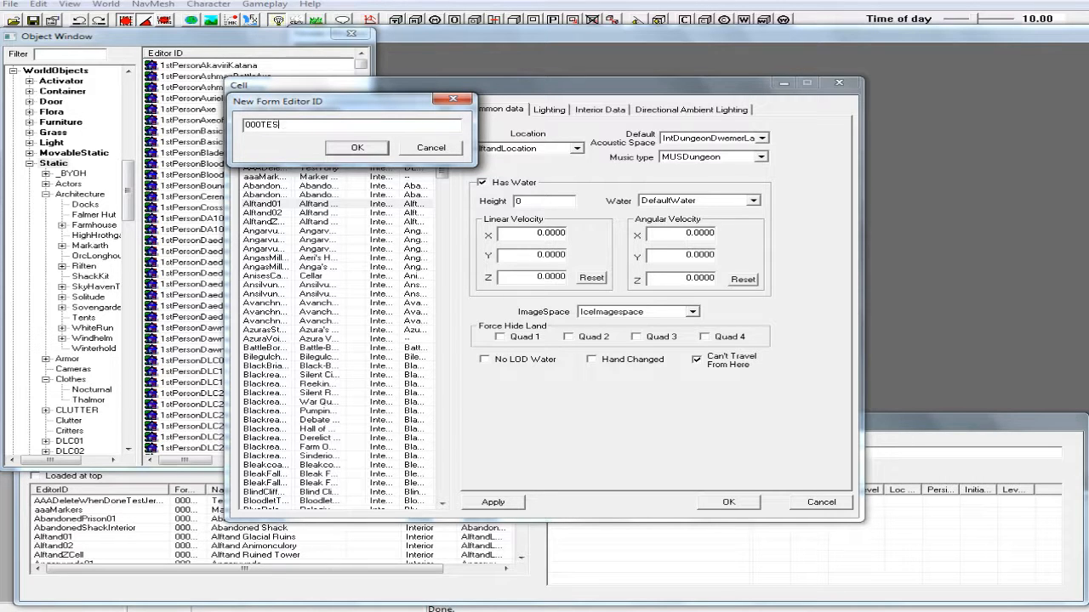
{"action": "type", "text": "TESTCELL"}
{"action": "left_click", "coordinate": [374, 150]}
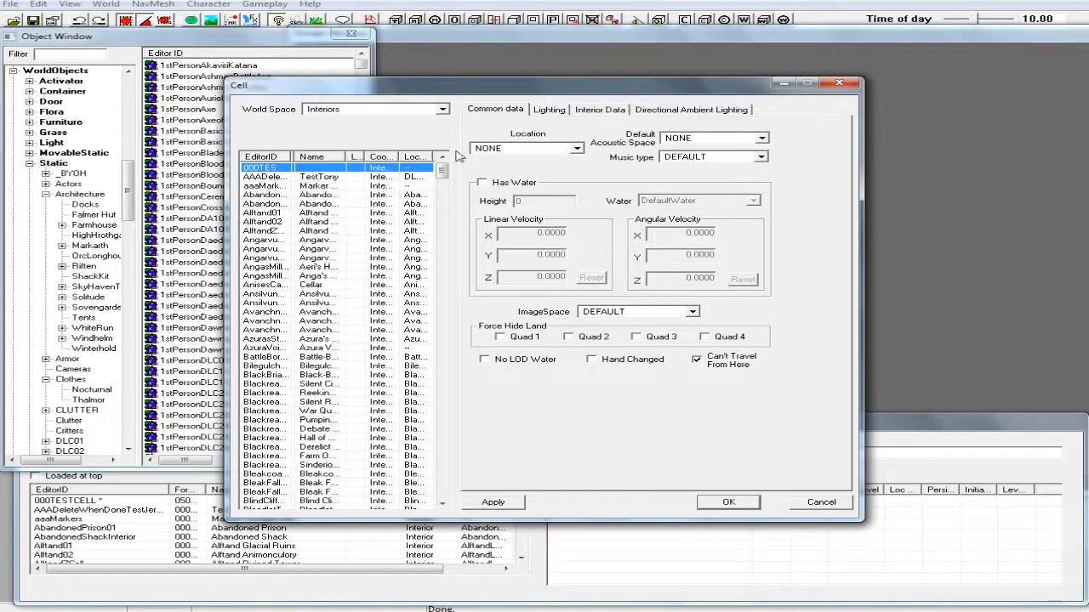
Step: Name the new cell "Shit Hole" in its interior data and apply the change
{"action": "left_click", "coordinate": [593, 114]}
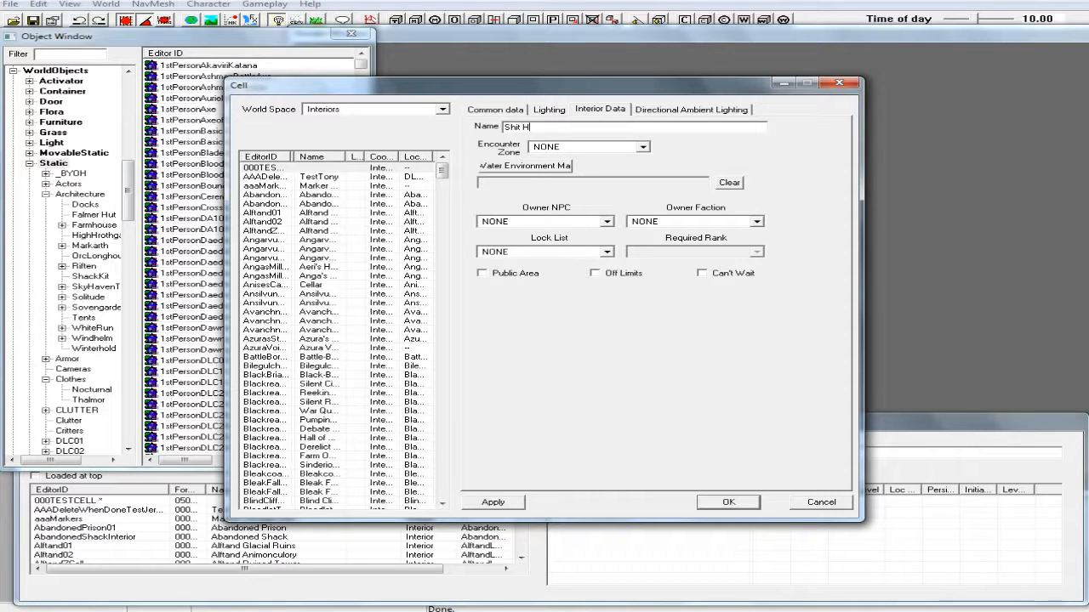
{"action": "type", "text": "e"}
{"action": "left_click", "coordinate": [509, 504]}
{"action": "left_click", "coordinate": [729, 504]}
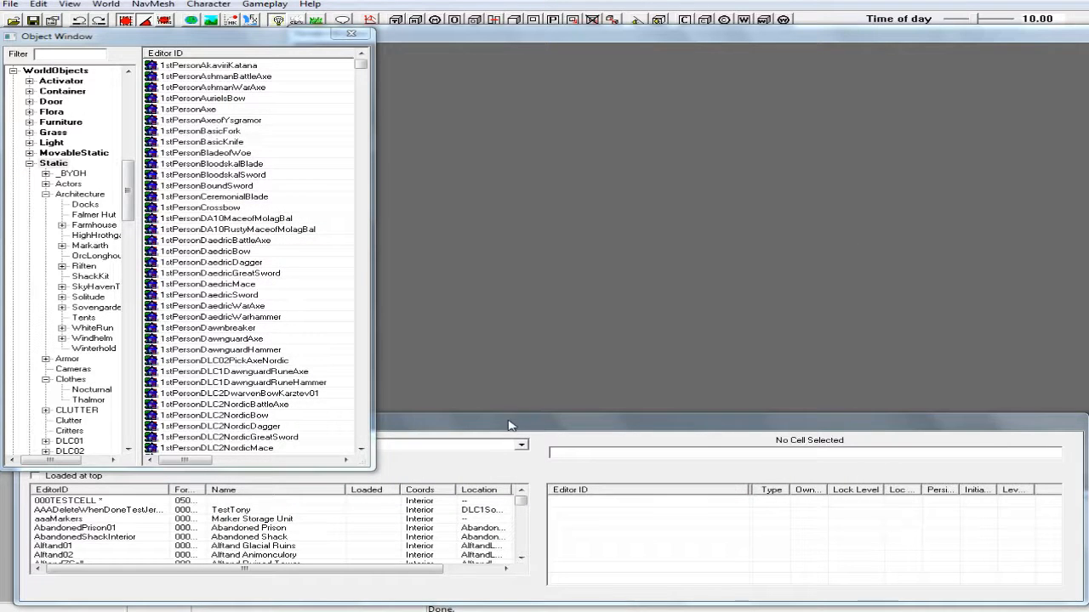
Step: Load 000TESTCELL from the Cell View into the Render Window and bring that window to the front
{"action": "left_click", "coordinate": [78, 502]}
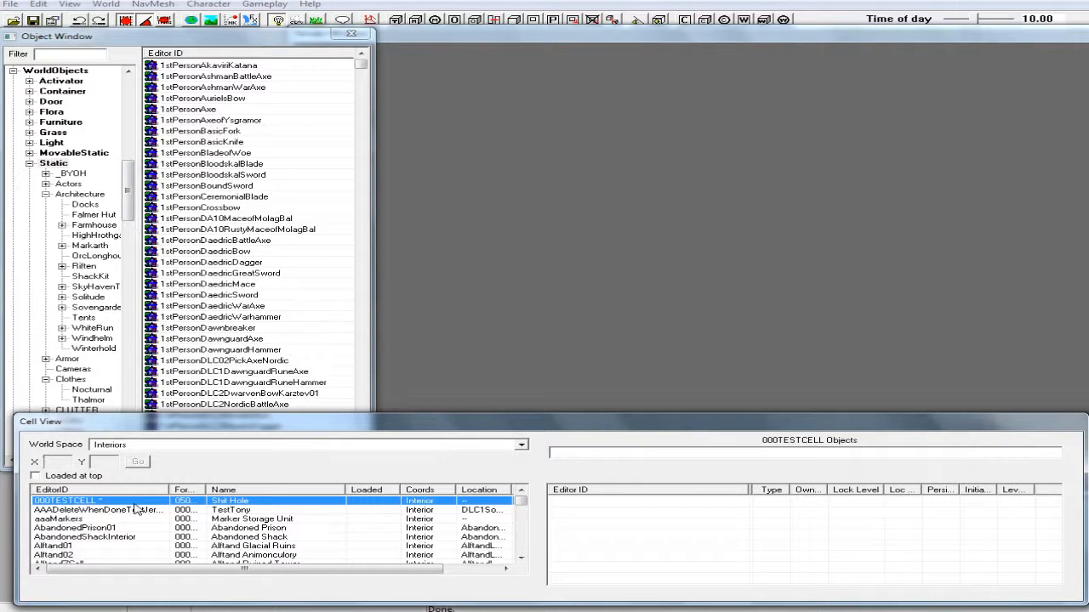
{"action": "double_click", "coordinate": [85, 501]}
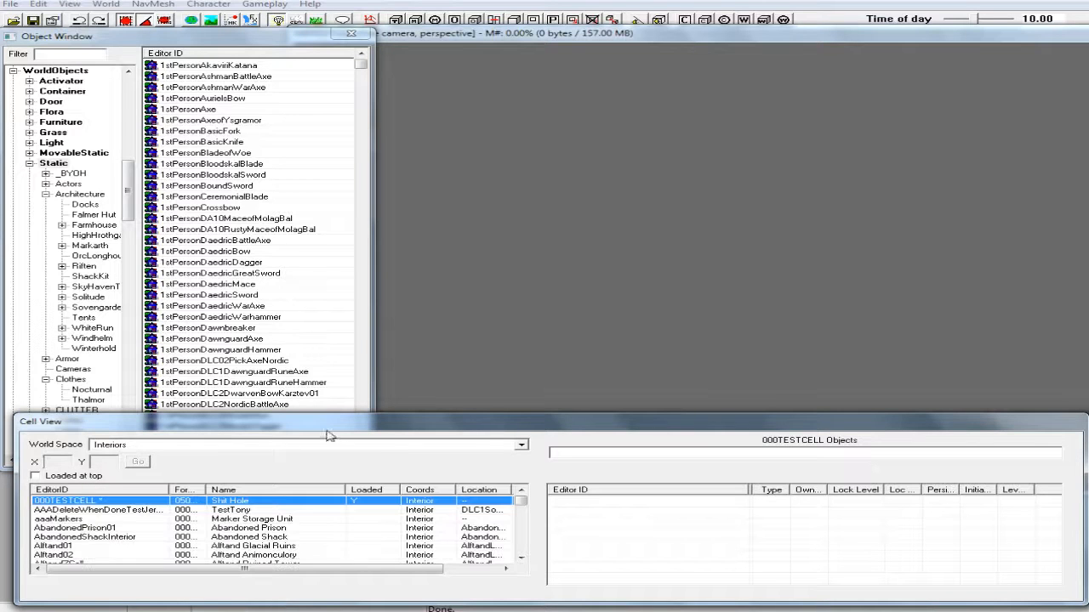
{"action": "left_click", "coordinate": [559, 36]}
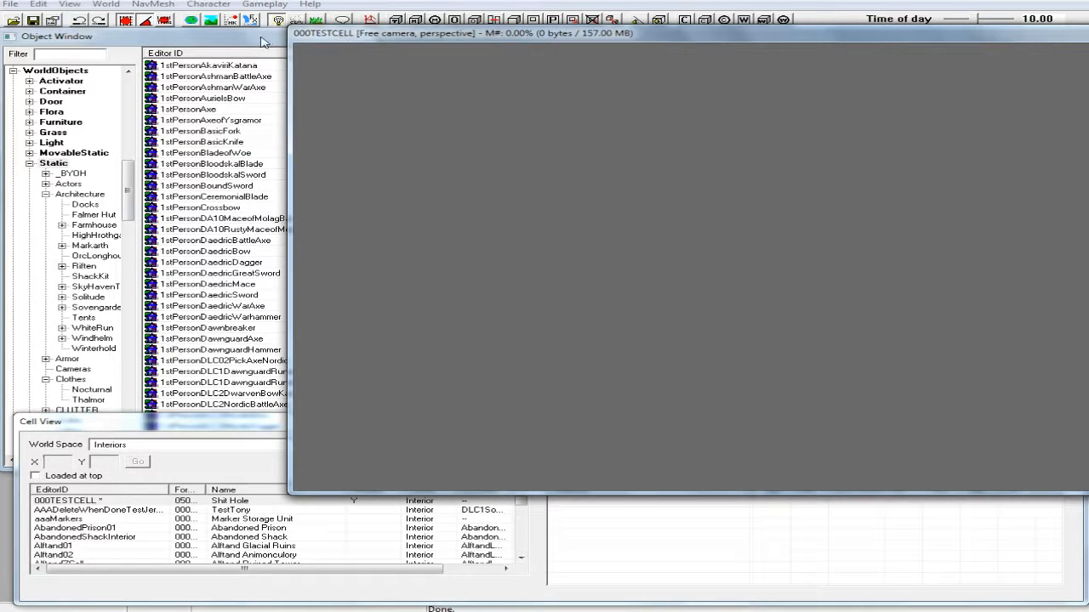
Step: Collapse the Static category in the Object Window and look over the Character, Items, WorldData and WorldObjects categories
{"action": "left_click", "coordinate": [229, 37]}
{"action": "left_click_drag", "start_coordinate": [129, 180], "coordinate": [151, 156]}
{"action": "left_click", "coordinate": [53, 266]}
{"action": "left_click", "coordinate": [28, 267]}
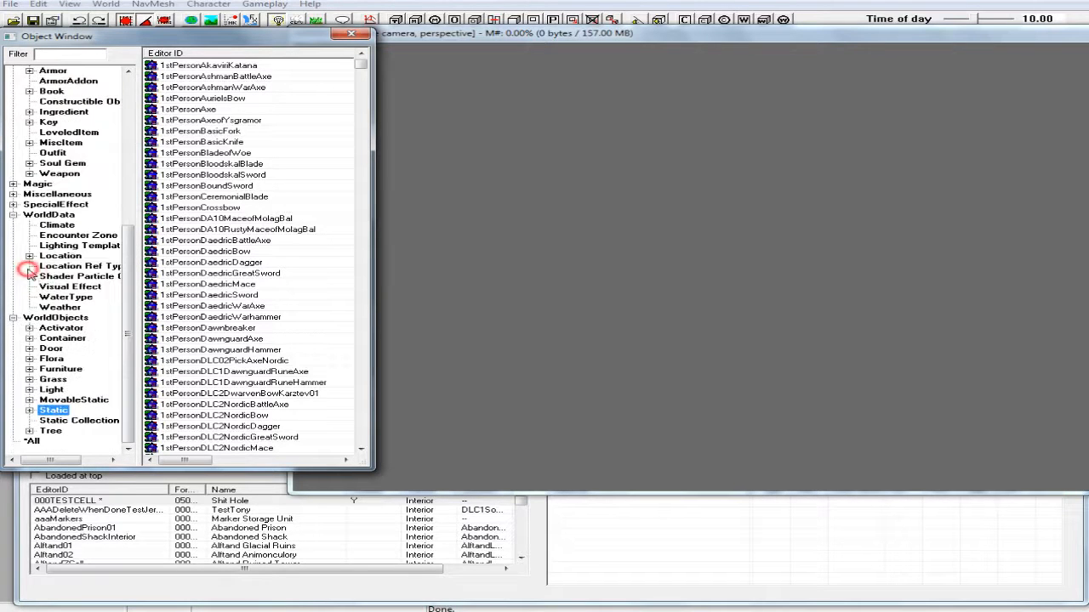
{"action": "left_click_drag", "start_coordinate": [128, 319], "coordinate": [136, 228]}
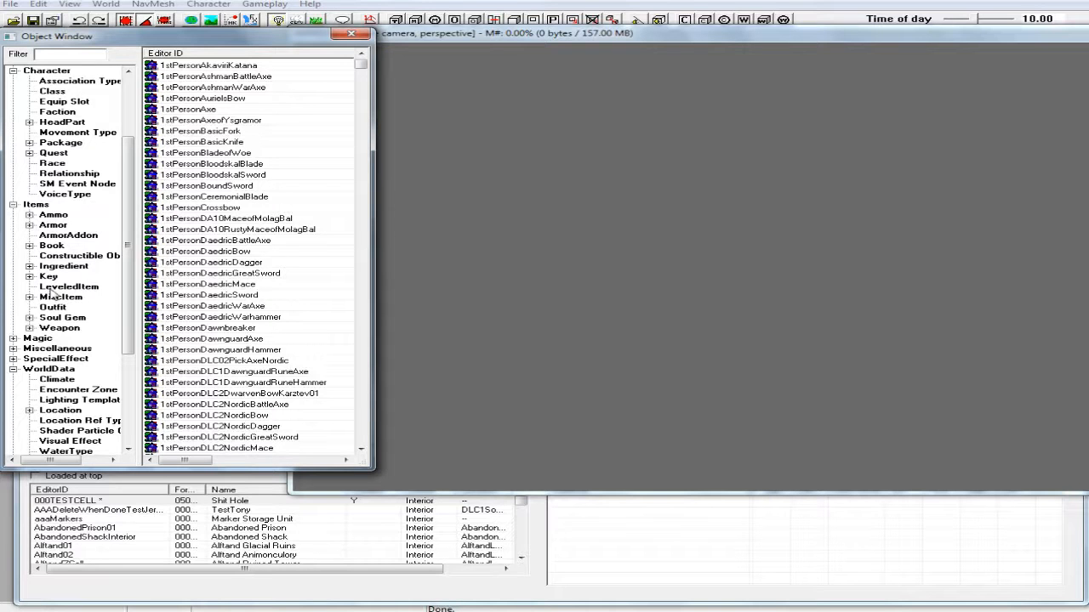
{"action": "left_click_drag", "start_coordinate": [131, 198], "coordinate": [134, 295]}
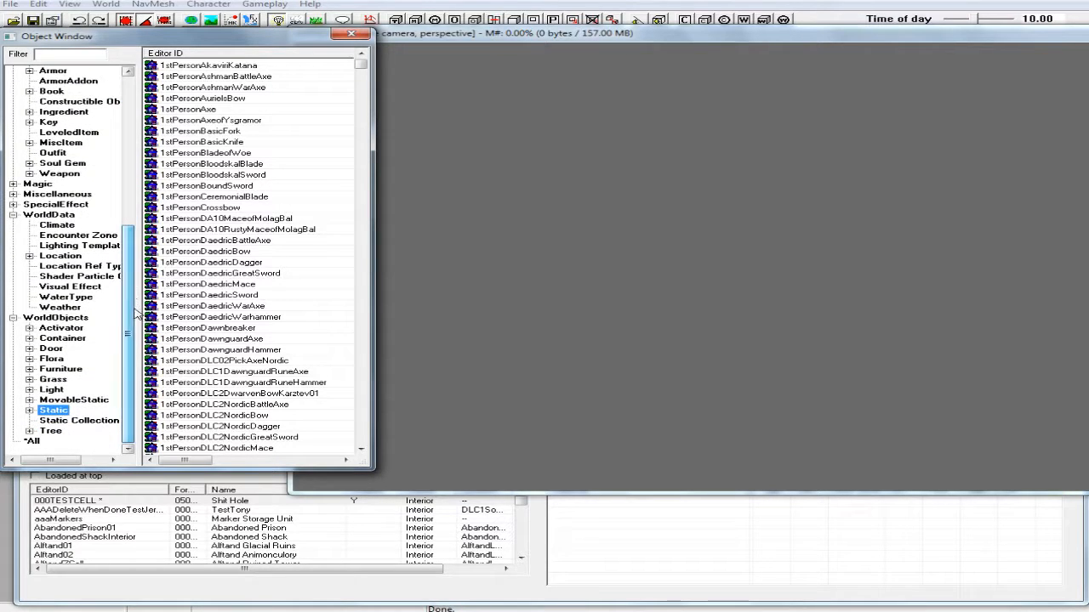
Step: Expand the Static category and list the SmHalls pieces of the Nordic dungeon set
{"action": "left_click", "coordinate": [30, 411]}
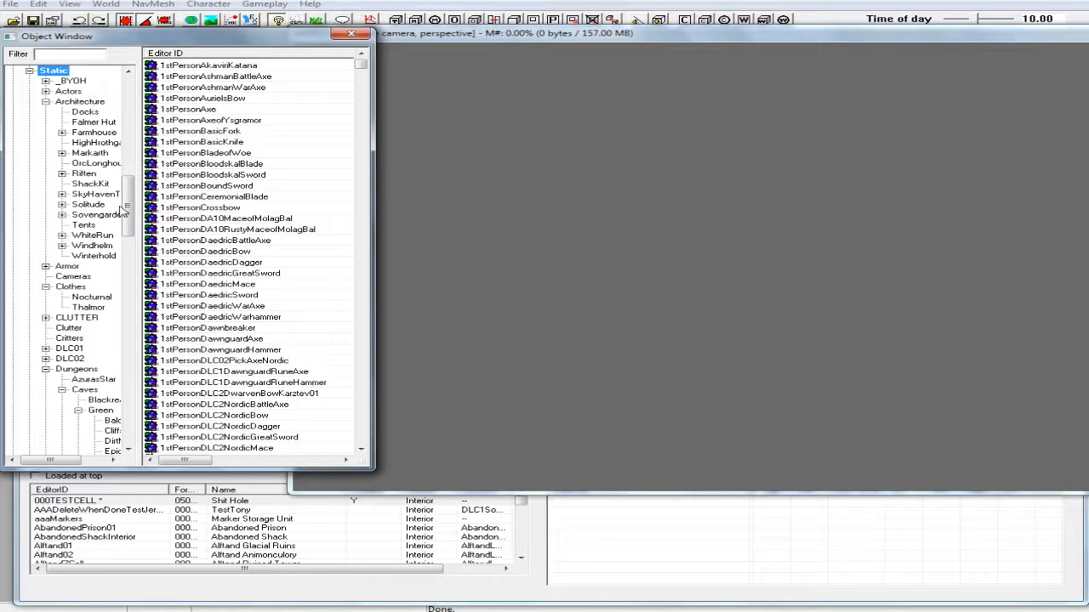
{"action": "left_click_drag", "start_coordinate": [132, 202], "coordinate": [151, 349]}
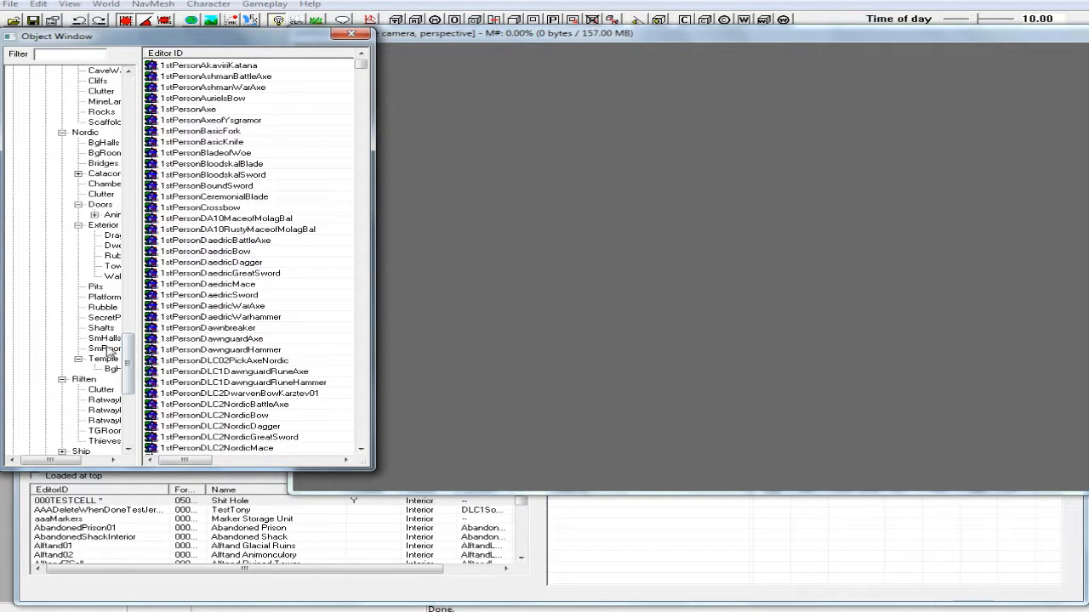
{"action": "left_click", "coordinate": [113, 339]}
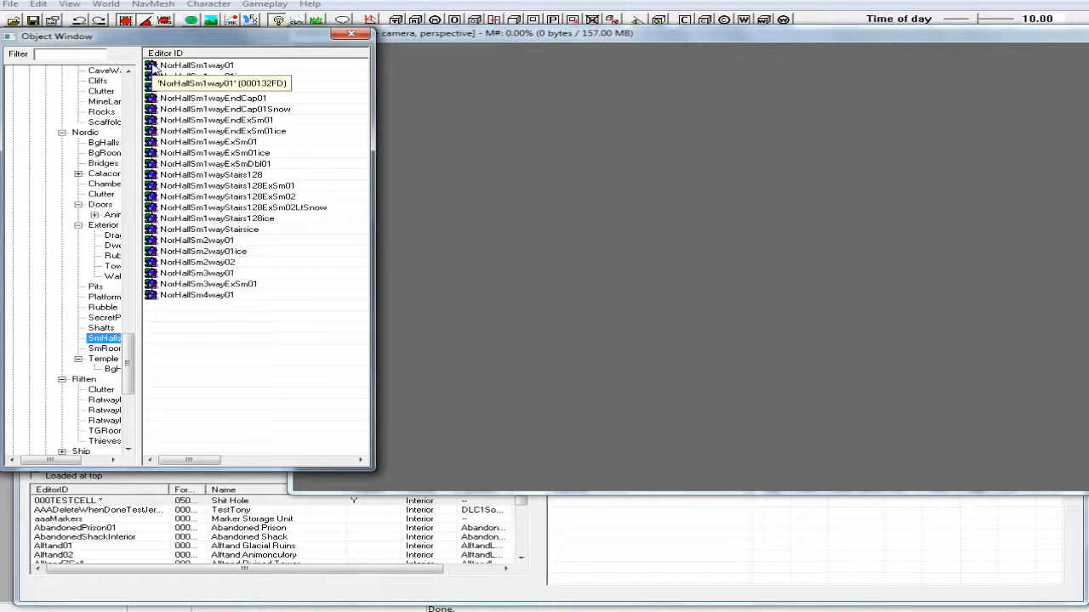
Step: Place the NorHallSm1way01 hall piece in the middle of the empty 000TESTCELL in the Render Window
{"action": "left_click", "coordinate": [191, 66]}
{"action": "left_click", "coordinate": [197, 65]}
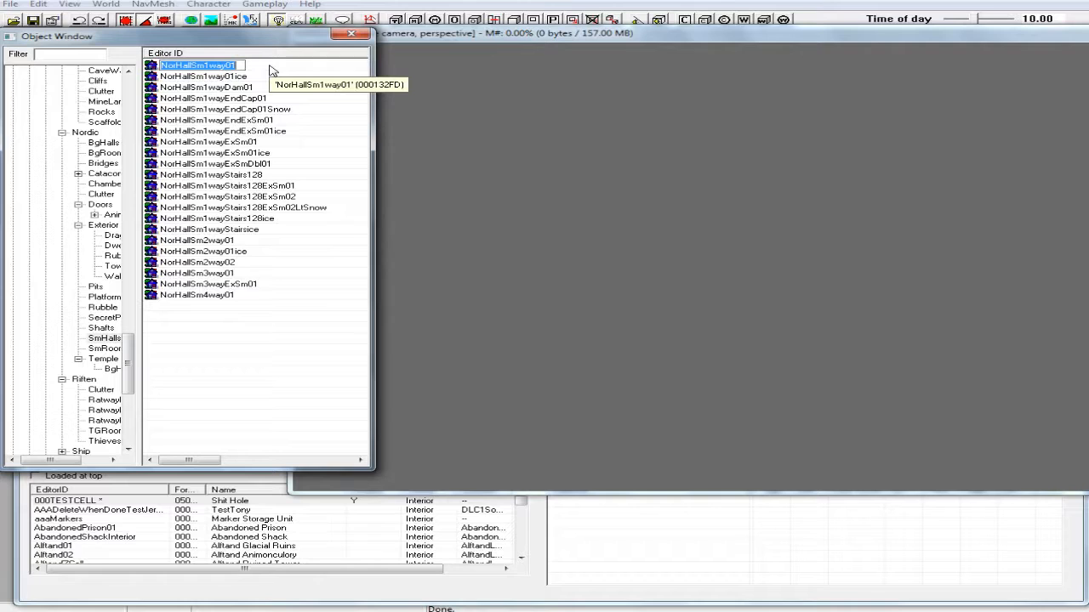
{"action": "key", "text": "Escape"}
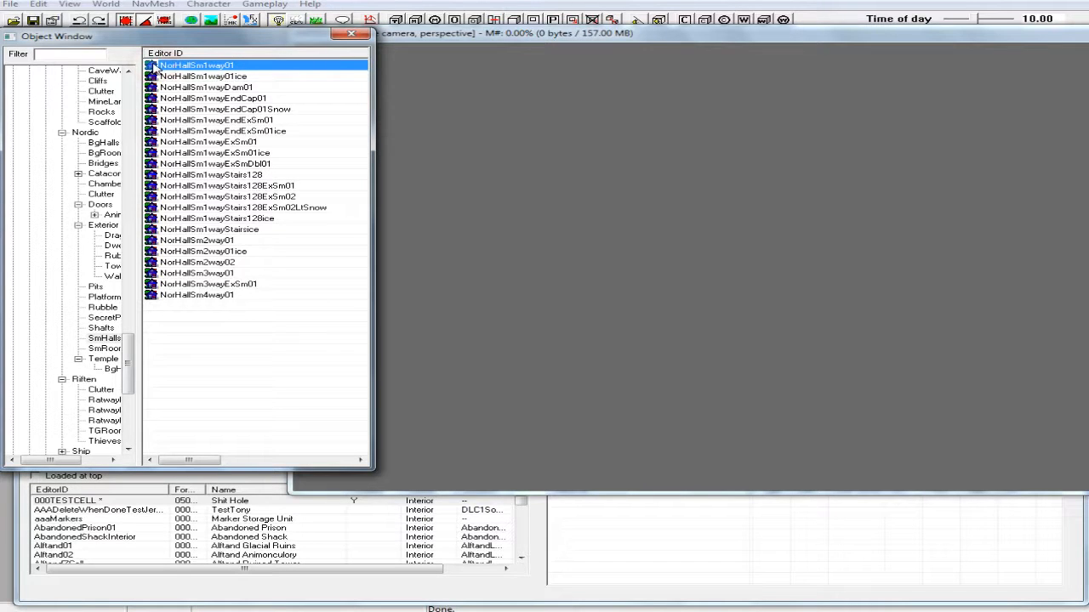
{"action": "left_click_drag", "start_coordinate": [153, 66], "coordinate": [680, 256]}
{"action": "left_click_drag", "start_coordinate": [680, 256], "coordinate": [681, 255]}
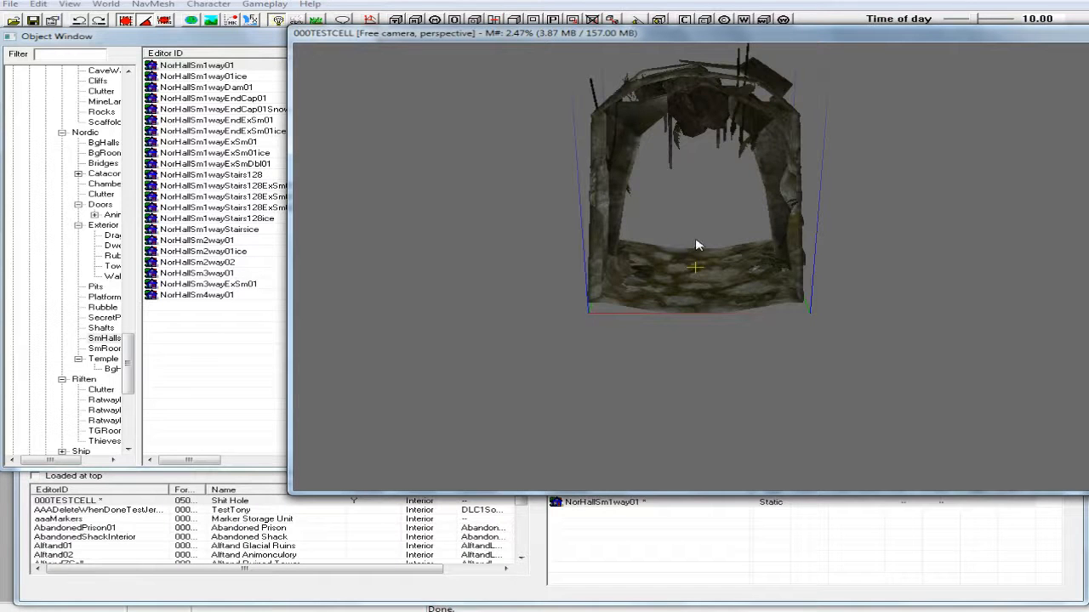
Step: Rotate the placed NorHallSm1way01 piece a quarter turn about its vertical axis so its open side runs lengthwise
{"action": "mouse_move", "coordinate": [721, 291]}
{"action": "left_mouse_down"}
{"action": "mouse_move", "coordinate": [692, 290]}
{"action": "mouse_move", "coordinate": [730, 290]}
{"action": "left_mouse_up"}
{"action": "mouse_move", "coordinate": [714, 290]}
{"action": "right_mouse_down"}
{"action": "mouse_move", "coordinate": [748, 290]}
{"action": "mouse_move", "coordinate": [712, 282]}
{"action": "right_mouse_up"}
{"action": "left_click_drag", "start_coordinate": [723, 289], "coordinate": [658, 283]}
{"action": "mouse_move", "coordinate": [660, 285]}
{"action": "right_mouse_down"}
{"action": "mouse_move", "coordinate": [727, 285]}
{"action": "mouse_move", "coordinate": [656, 275]}
{"action": "right_mouse_up"}
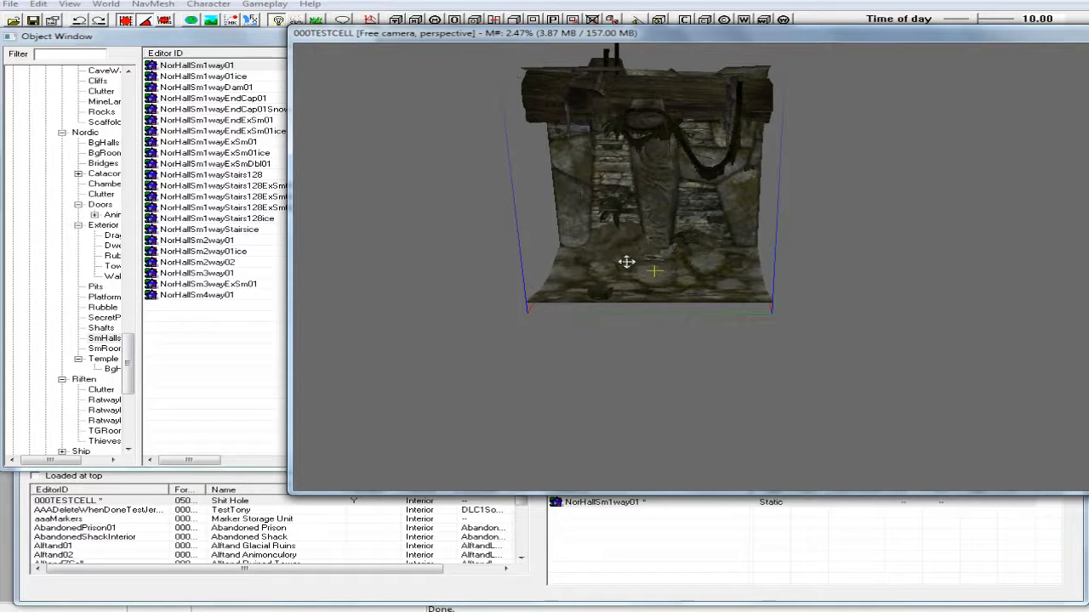
{"action": "mouse_move", "coordinate": [632, 257]}
{"action": "right_mouse_down"}
{"action": "mouse_move", "coordinate": [860, 256]}
{"action": "mouse_move", "coordinate": [707, 275]}
{"action": "mouse_move", "coordinate": [688, 176]}
{"action": "mouse_move", "coordinate": [656, 374]}
{"action": "mouse_move", "coordinate": [635, 263]}
{"action": "right_mouse_up"}
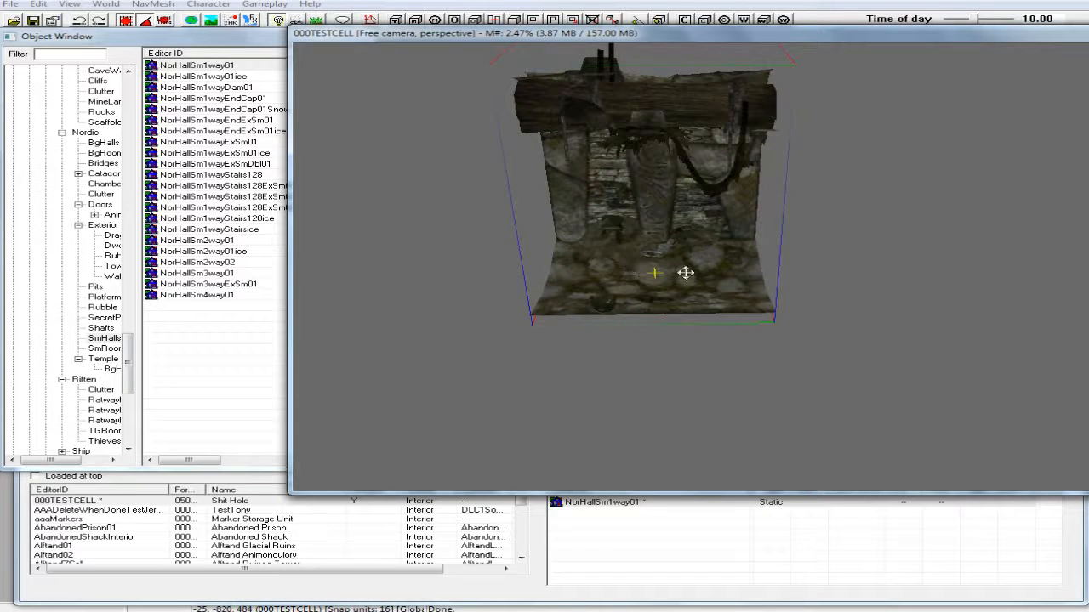
{"action": "mouse_move", "coordinate": [716, 286]}
{"action": "middle_mouse_down"}
{"action": "mouse_move", "coordinate": [707, 292]}
{"action": "mouse_move", "coordinate": [729, 303]}
{"action": "mouse_move", "coordinate": [709, 289]}
{"action": "mouse_move", "coordinate": [727, 299]}
{"action": "mouse_move", "coordinate": [709, 301]}
{"action": "middle_mouse_up"}
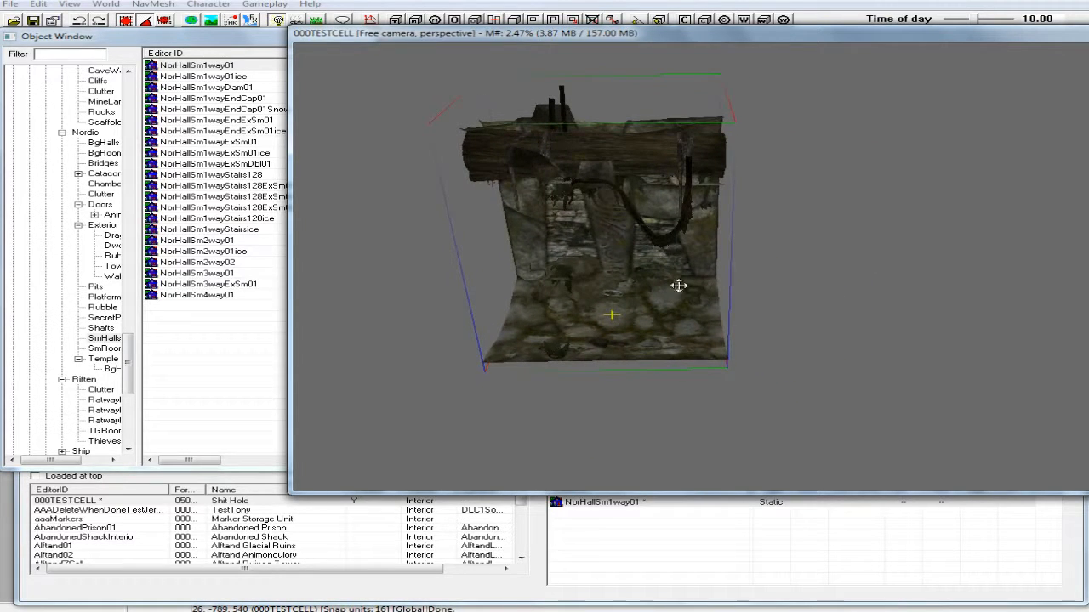
{"action": "middle_click_drag", "start_coordinate": [646, 321], "coordinate": [655, 326]}
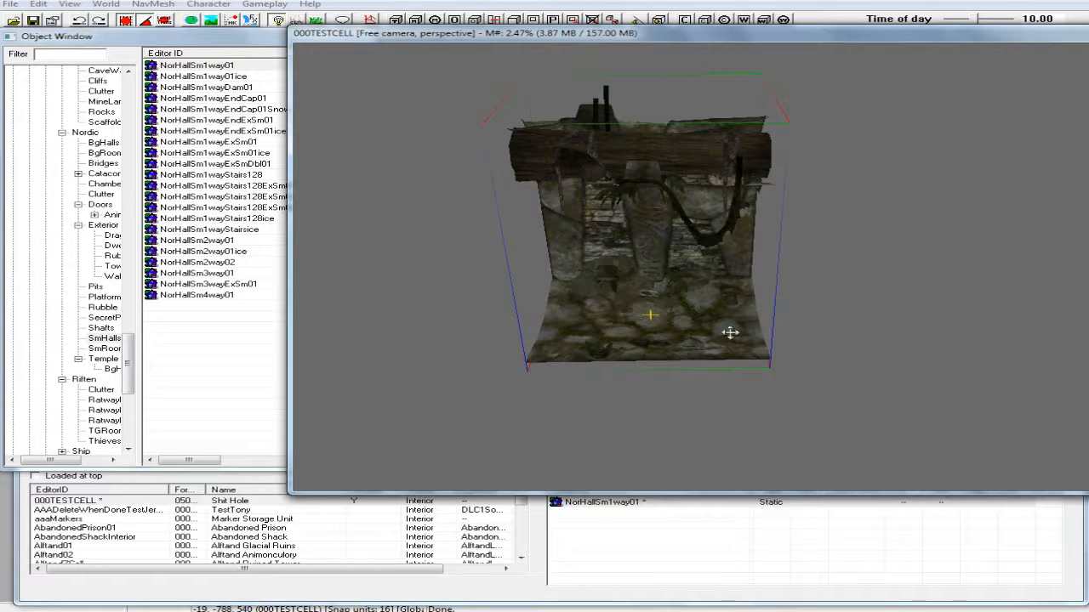
Step: Add a second NorHallSm1way01 piece beside the first one and turn it to face the same direction
{"action": "left_click_drag", "start_coordinate": [156, 66], "coordinate": [746, 342]}
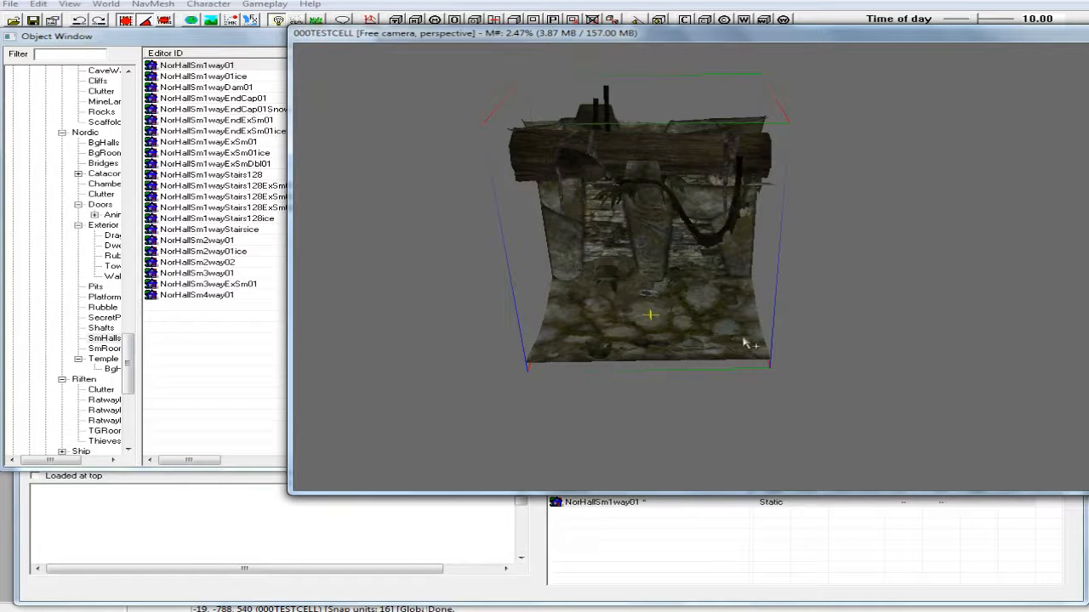
{"action": "left_click_drag", "start_coordinate": [800, 370], "coordinate": [950, 369]}
{"action": "right_click_drag", "start_coordinate": [949, 370], "coordinate": [1000, 369]}
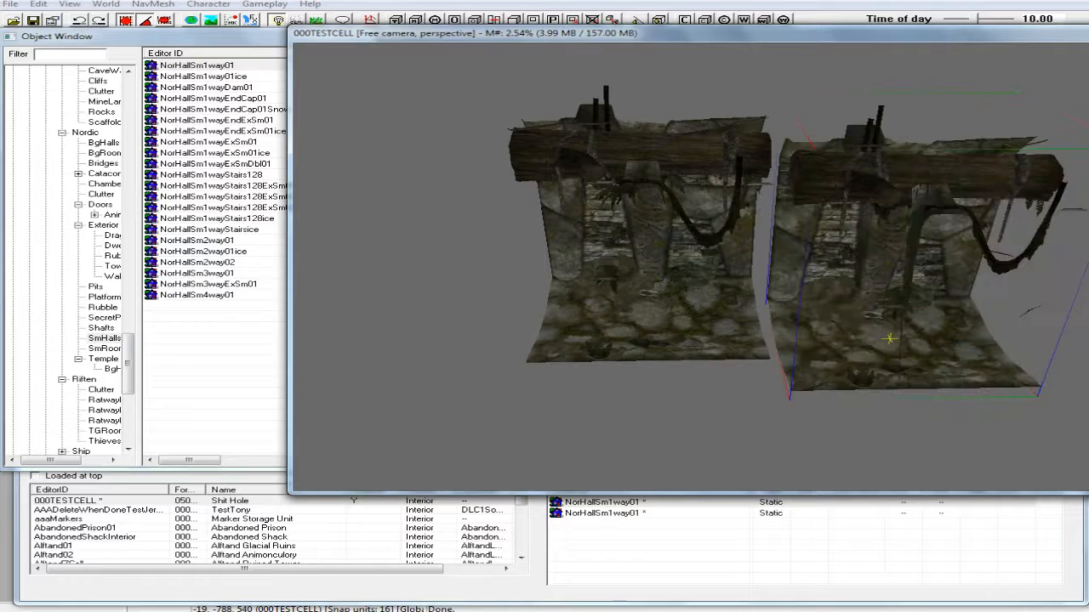
Step: Set the second hall piece's Z position to 0 in its reference data
{"action": "mouse_move", "coordinate": [941, 358]}
{"action": "middle_mouse_down", "text": "shift"}
{"action": "mouse_move", "coordinate": [932, 317]}
{"action": "mouse_move", "coordinate": [924, 334]}
{"action": "middle_mouse_up", "text": "shift"}
{"action": "double_click", "coordinate": [866, 357]}
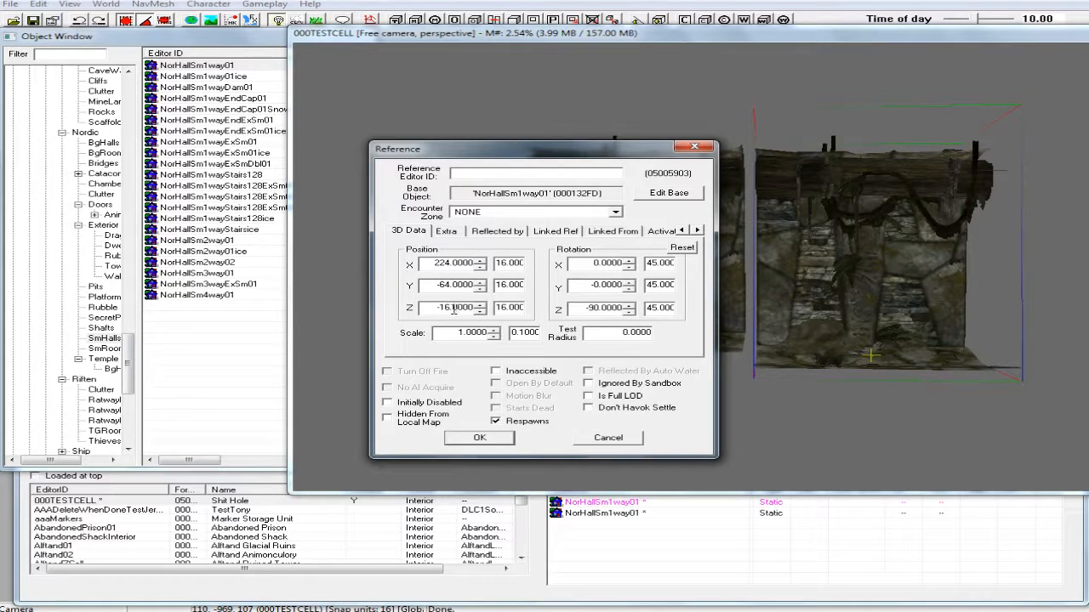
{"action": "left_click_drag", "start_coordinate": [448, 307], "coordinate": [437, 307]}
{"action": "type", "text": "0"}
{"action": "left_click", "coordinate": [467, 441]}
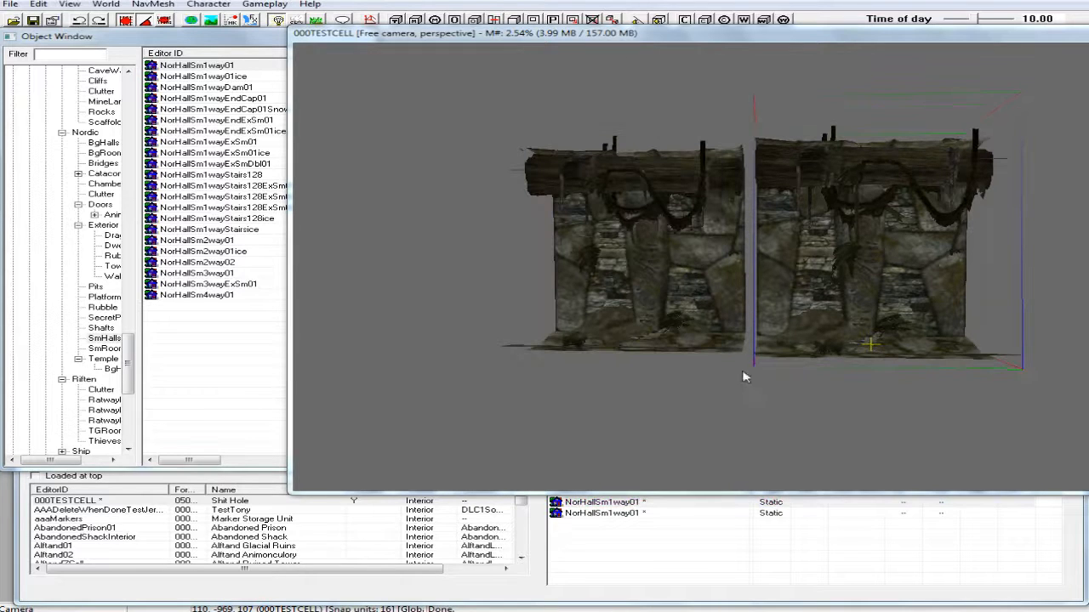
Step: Slide the second hall piece against the first so the two sections join without a gap
{"action": "middle_click_drag", "start_coordinate": [827, 324], "coordinate": [827, 380], "text": "shift"}
{"action": "left_click_drag", "start_coordinate": [827, 380], "coordinate": [755, 338]}
{"action": "middle_click_drag", "start_coordinate": [755, 338], "coordinate": [786, 329], "text": "shift"}
{"action": "left_click_drag", "start_coordinate": [858, 319], "coordinate": [805, 326]}
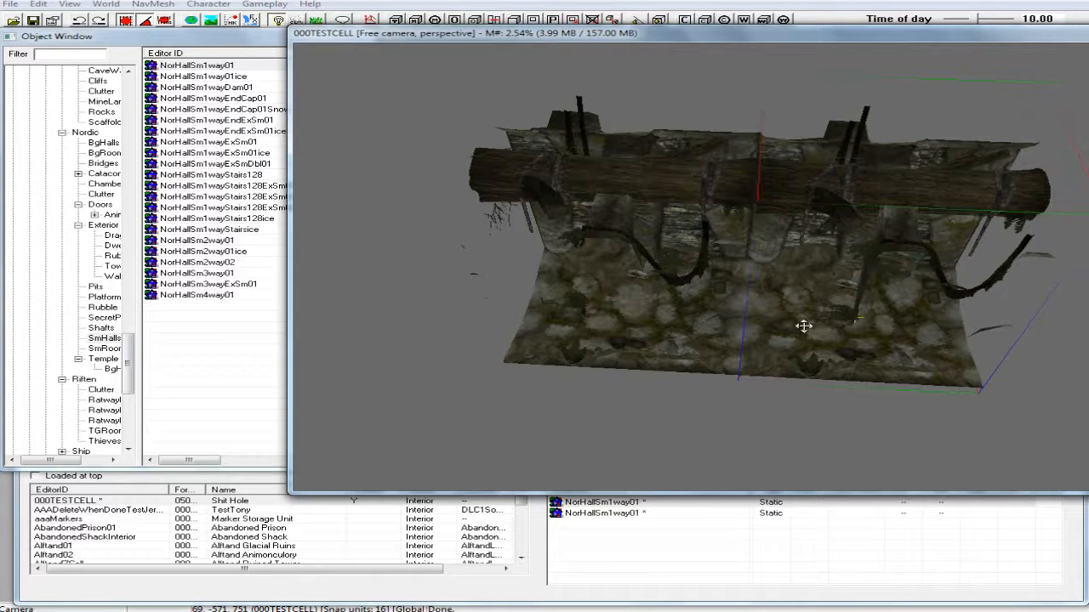
{"action": "middle_click_drag", "start_coordinate": [804, 304], "coordinate": [809, 297], "text": "shift"}
{"action": "scroll", "coordinate": [810, 296], "scroll_direction": "down", "scroll_amount": 1}
{"action": "scroll", "coordinate": [810, 297], "scroll_direction": "down", "scroll_amount": 1}
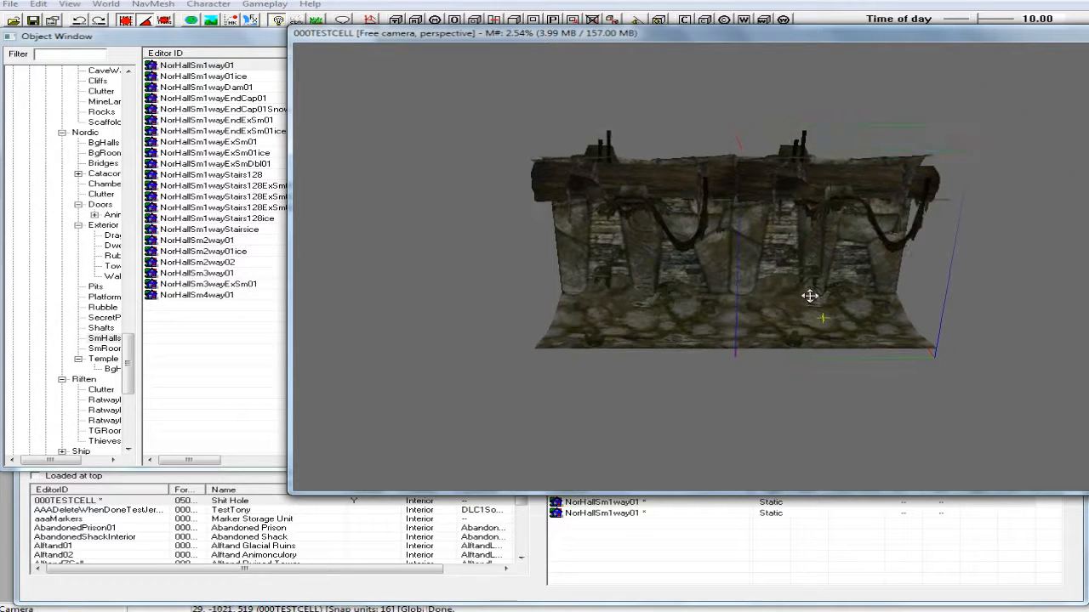
{"action": "middle_click_drag", "start_coordinate": [634, 335], "coordinate": [632, 336], "text": "shift"}
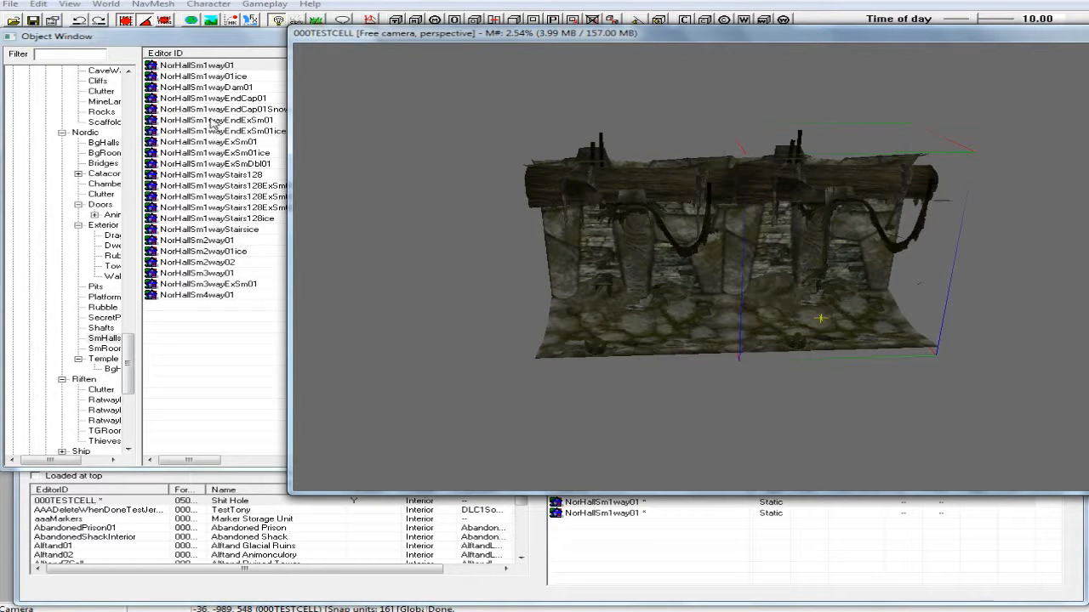
Step: Place the NorHallSm1wayEndExSm01 end piece at the free end of the first hall section and rotate it in line with the hall
{"action": "left_click", "coordinate": [152, 122]}
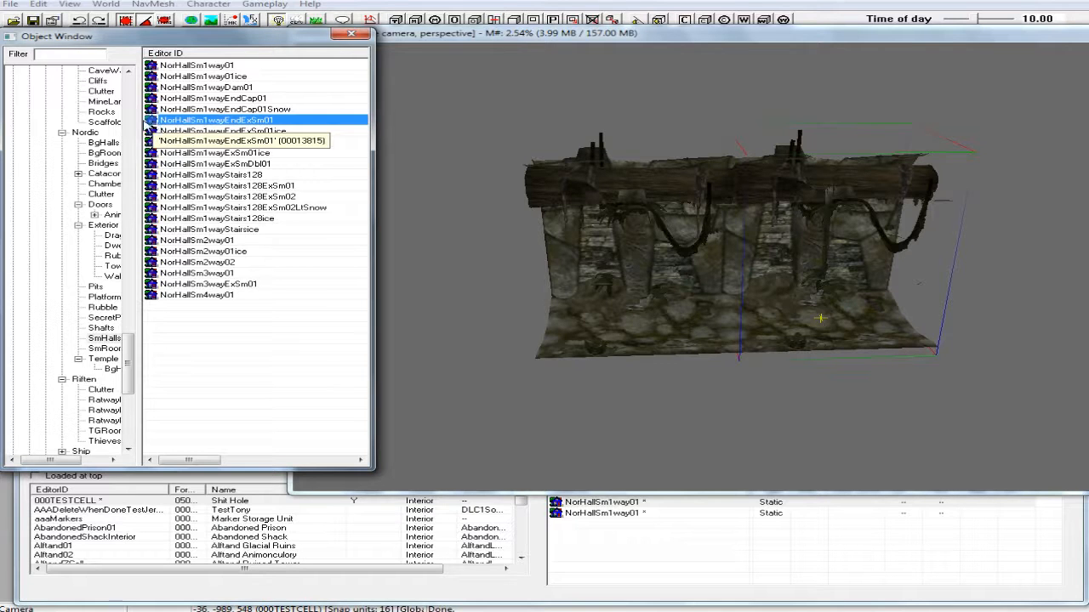
{"action": "left_click_drag", "start_coordinate": [151, 122], "coordinate": [390, 341]}
{"action": "mouse_move", "coordinate": [390, 341]}
{"action": "middle_mouse_down", "text": "shift"}
{"action": "mouse_move", "coordinate": [401, 315]}
{"action": "mouse_move", "coordinate": [401, 336]}
{"action": "middle_mouse_up", "text": "shift"}
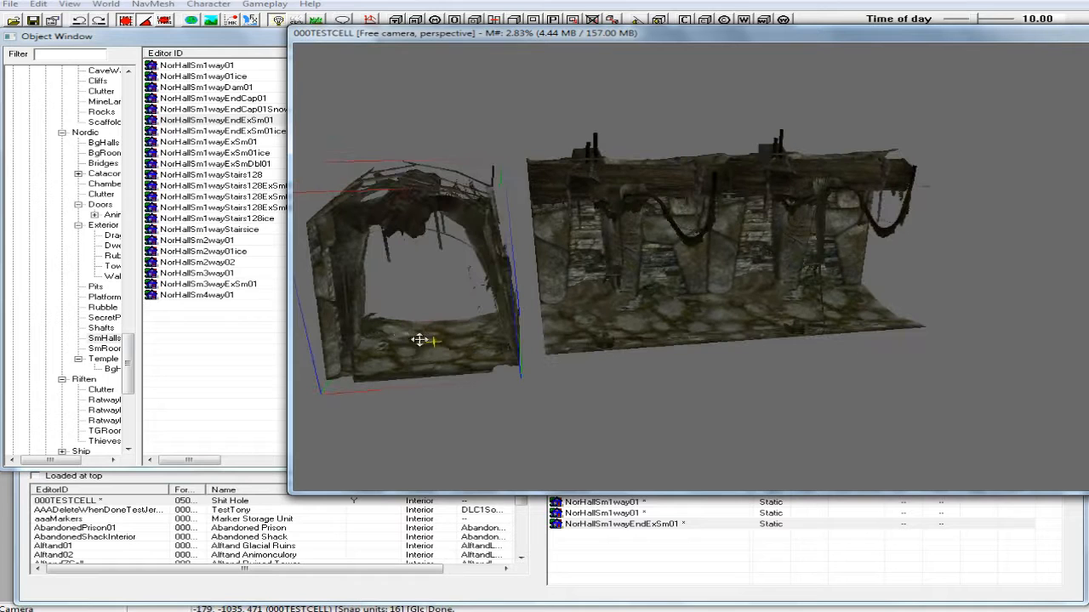
{"action": "right_click_drag", "start_coordinate": [441, 341], "coordinate": [490, 342]}
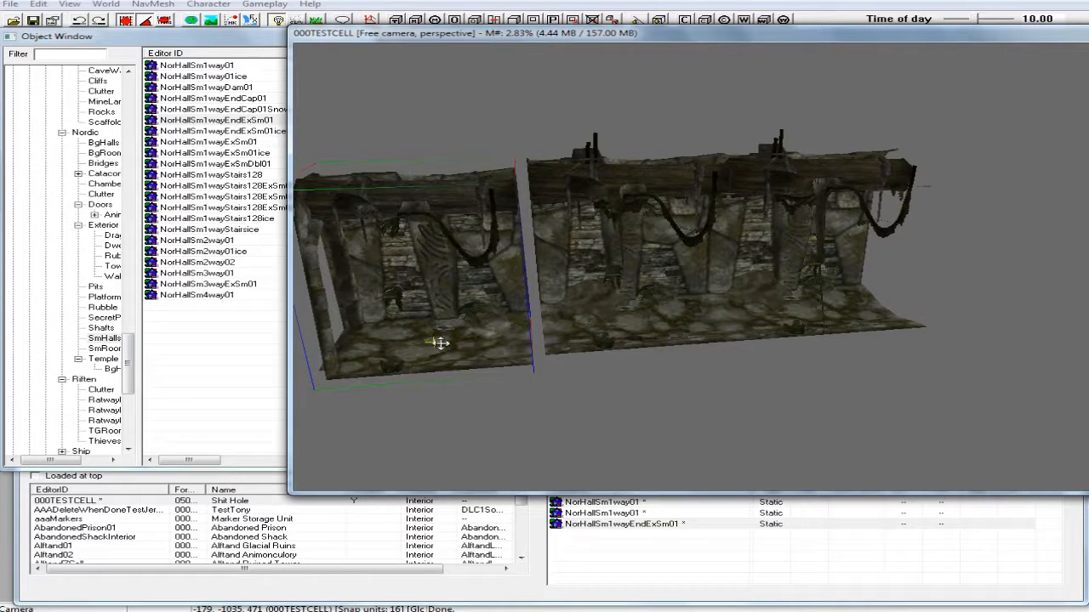
Step: Move the end piece against the hall and raise it along Z until its floor and ceiling meet the neighbouring section
{"action": "middle_click_drag", "start_coordinate": [440, 342], "coordinate": [442, 375], "text": "shift"}
{"action": "left_click_drag", "start_coordinate": [462, 369], "coordinate": [459, 337]}
{"action": "mouse_move", "coordinate": [446, 340]}
{"action": "left_mouse_down"}
{"action": "mouse_move", "coordinate": [458, 338]}
{"action": "mouse_move", "coordinate": [446, 339]}
{"action": "left_mouse_up"}
{"action": "middle_click_drag", "start_coordinate": [472, 354], "coordinate": [469, 311], "text": "shift"}
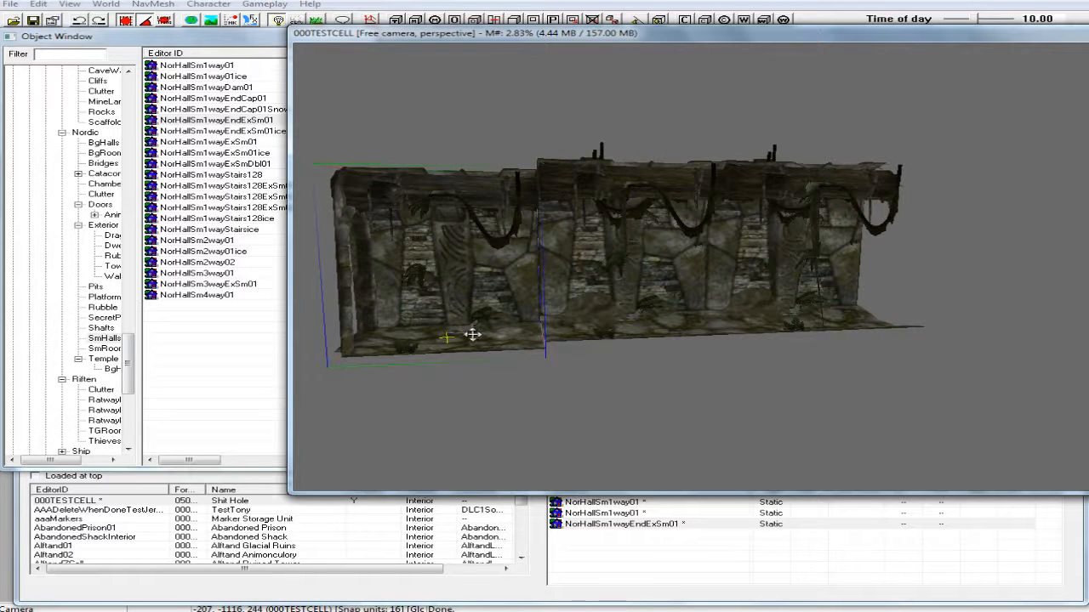
{"action": "key", "text": "z"}
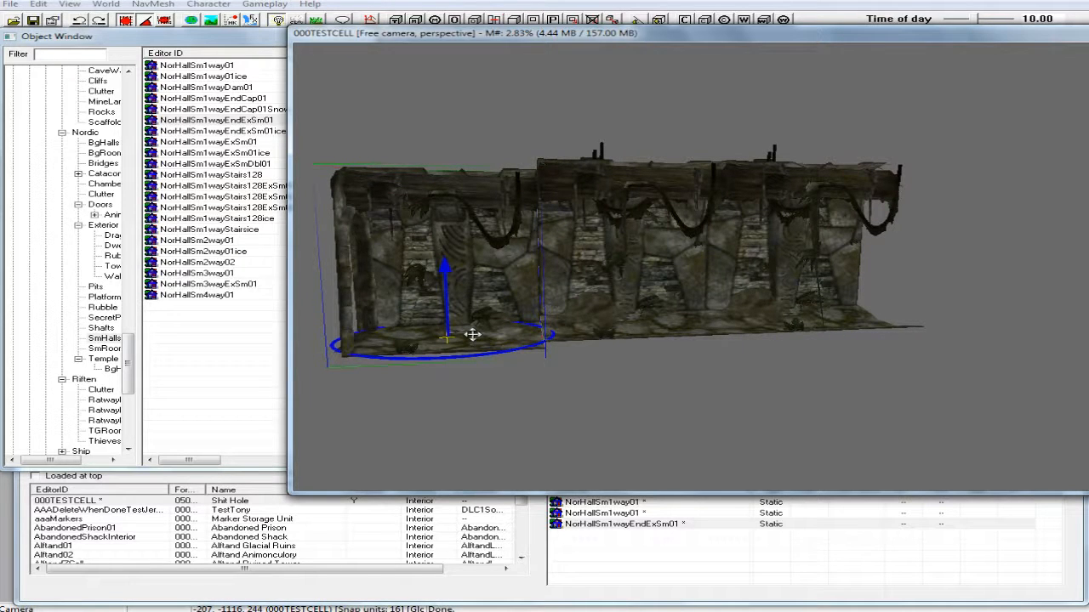
{"action": "left_click_drag", "start_coordinate": [472, 335], "coordinate": [472, 326]}
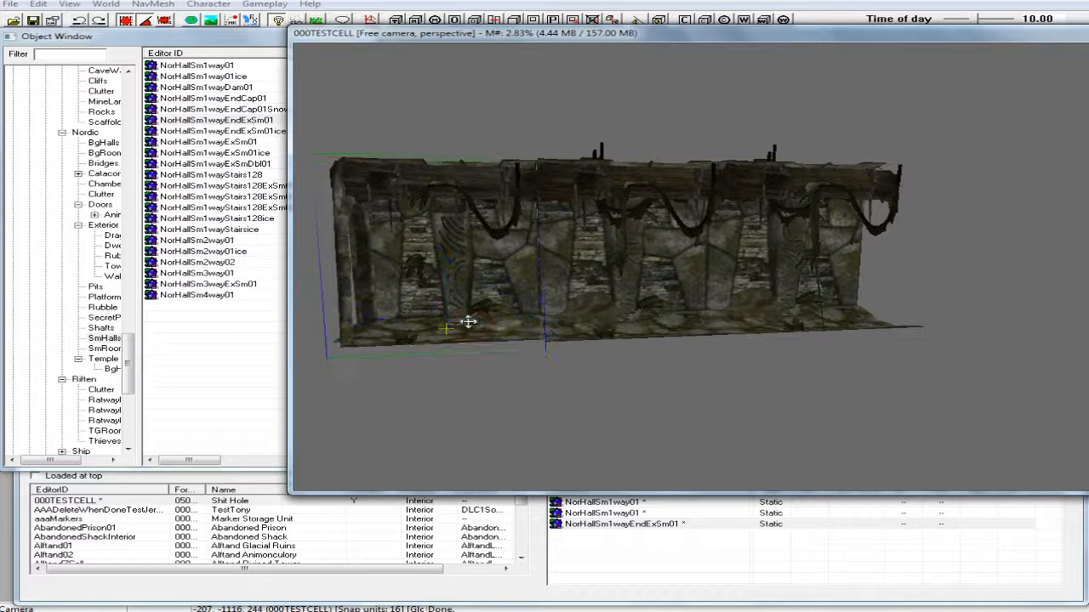
{"action": "middle_click_drag", "start_coordinate": [469, 335], "coordinate": [494, 343], "text": "shift"}
{"action": "left_click_drag", "start_coordinate": [493, 343], "coordinate": [442, 342]}
{"action": "mouse_move", "coordinate": [491, 342]}
{"action": "middle_mouse_down", "text": "shift"}
{"action": "mouse_move", "coordinate": [428, 331]}
{"action": "mouse_move", "coordinate": [481, 328]}
{"action": "middle_mouse_up", "text": "shift"}
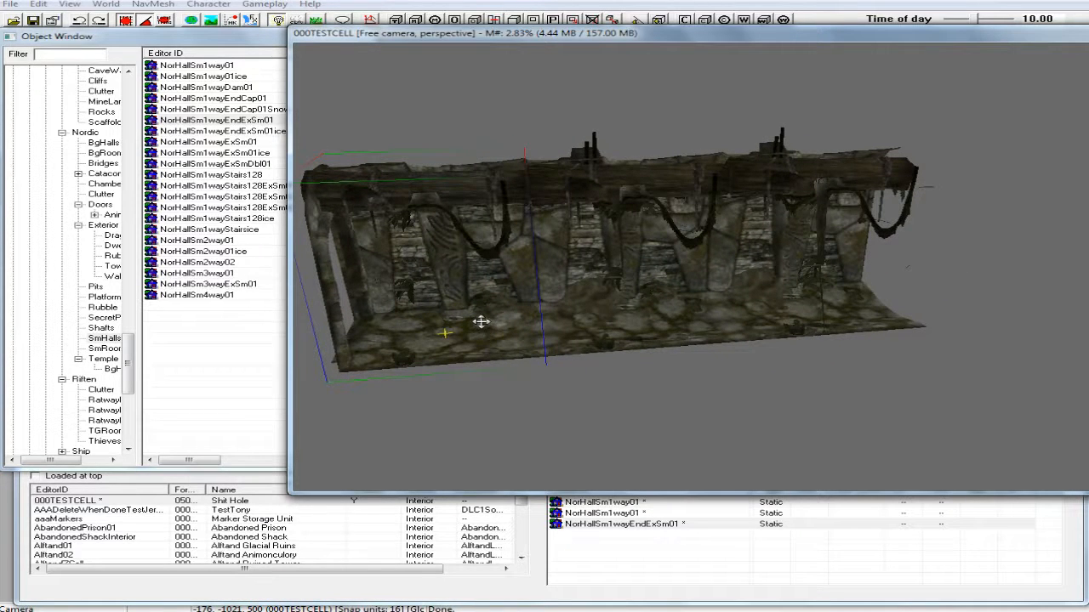
Step: List the Door objects under WorldObjects and select NorDoorSmLoad01
{"action": "middle_click_drag", "start_coordinate": [474, 323], "coordinate": [505, 338], "text": "shift"}
{"action": "scroll", "coordinate": [489, 323], "scroll_direction": "up", "scroll_amount": 2}
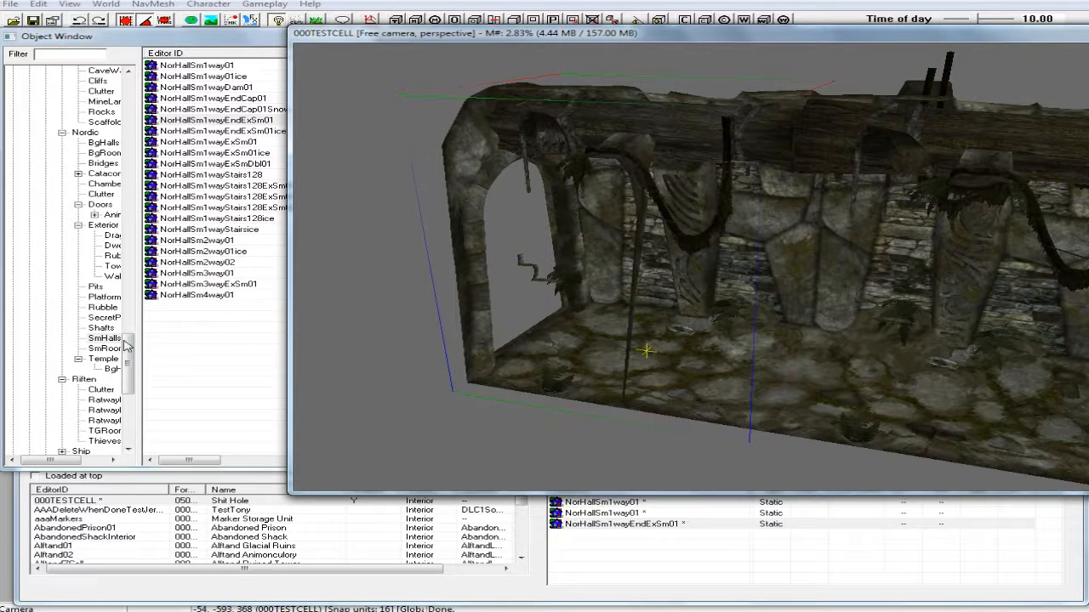
{"action": "left_click", "coordinate": [157, 41]}
{"action": "mouse_move", "coordinate": [130, 366]}
{"action": "left_mouse_down"}
{"action": "mouse_move", "coordinate": [141, 319]}
{"action": "mouse_move", "coordinate": [134, 170]}
{"action": "left_mouse_up"}
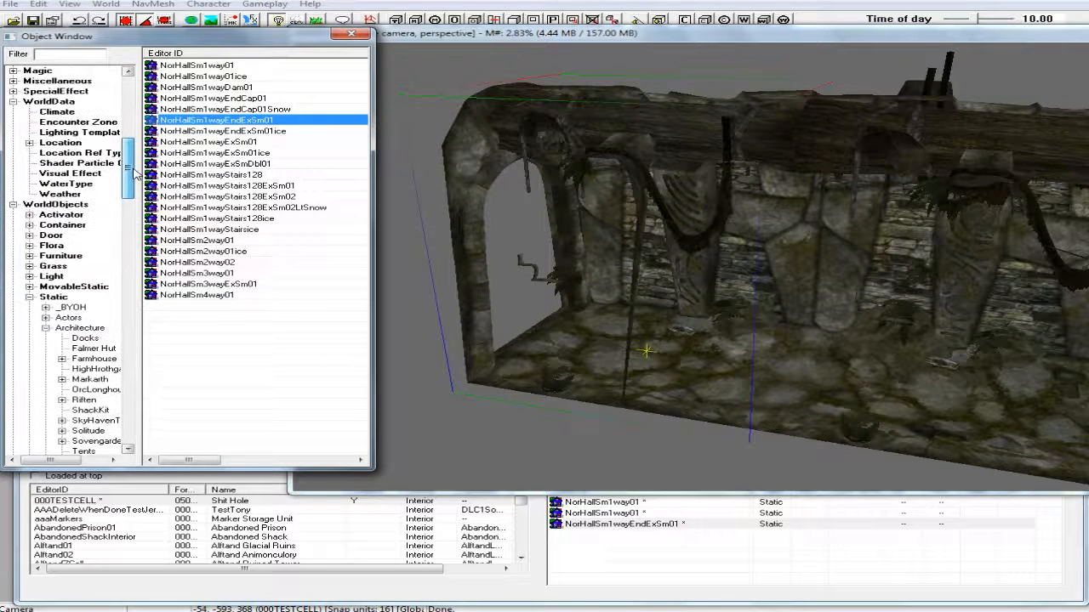
{"action": "left_click", "coordinate": [56, 236]}
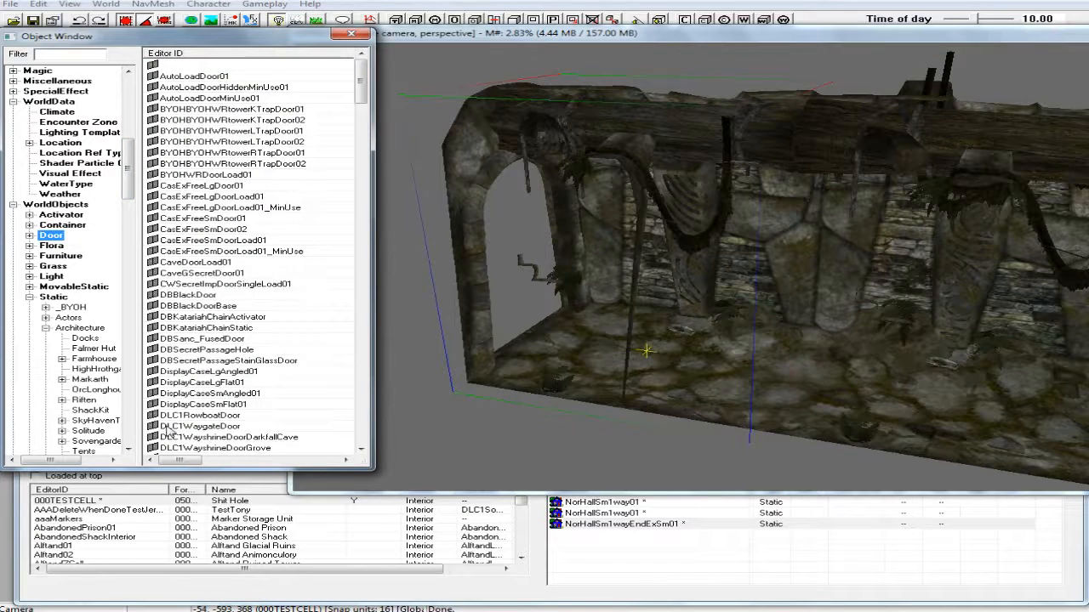
{"action": "left_click_drag", "start_coordinate": [361, 85], "coordinate": [311, 265]}
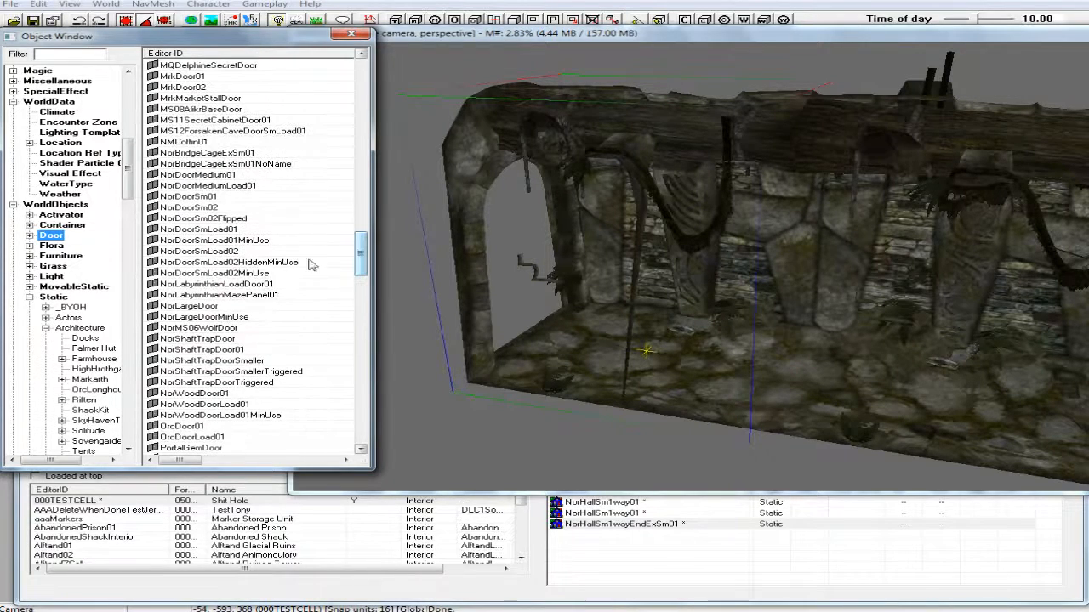
{"action": "left_click", "coordinate": [190, 231]}
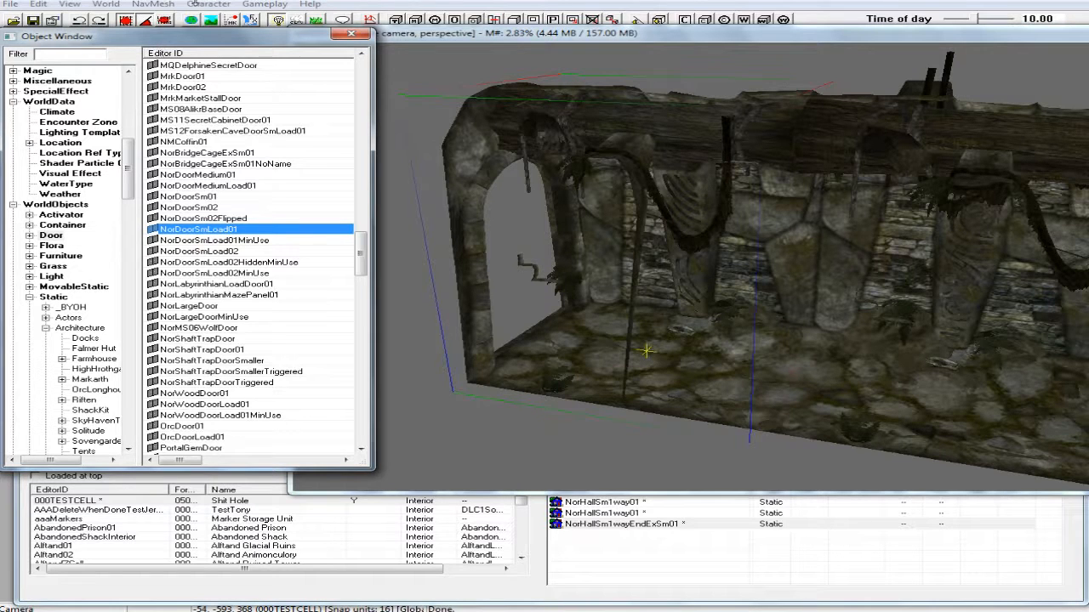
{"action": "left_click", "coordinate": [210, 7]}
{"action": "mouse_move", "coordinate": [265, 4]}
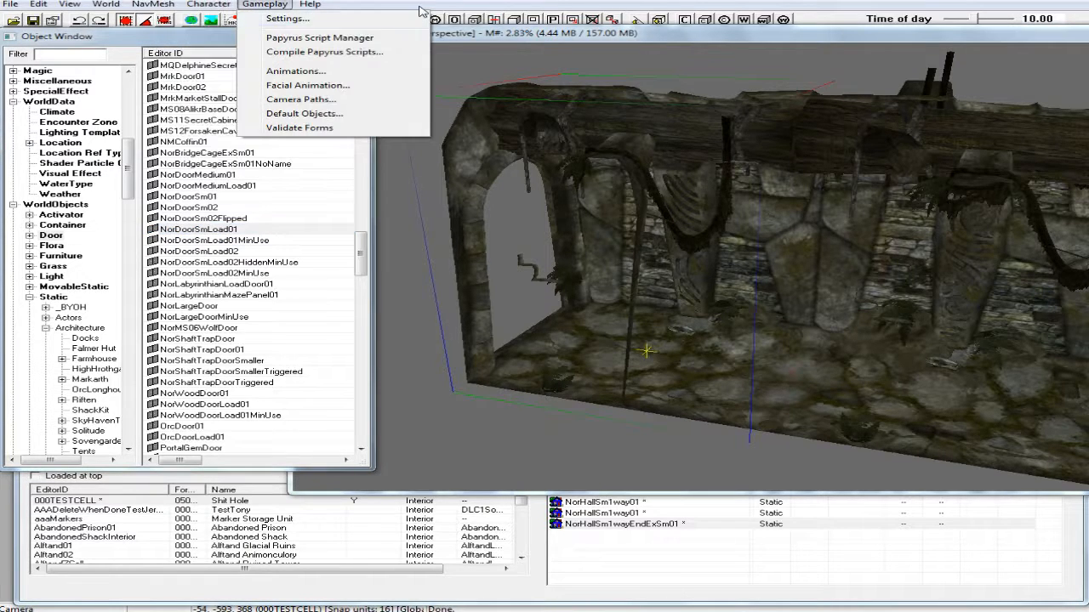
{"action": "left_click", "coordinate": [428, 7]}
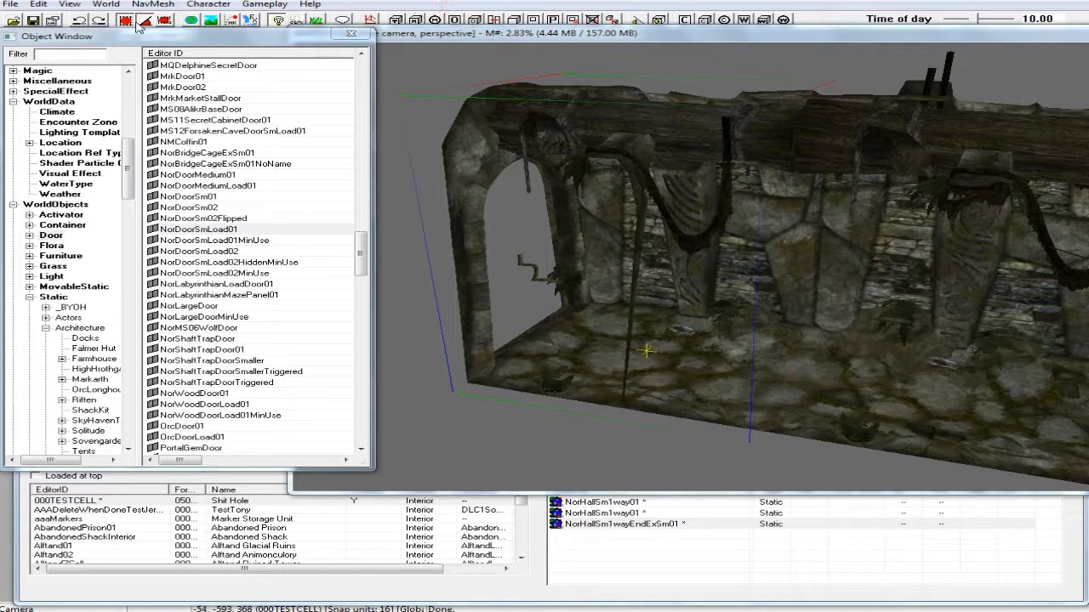
{"action": "left_click_drag", "start_coordinate": [161, 34], "coordinate": [159, 51]}
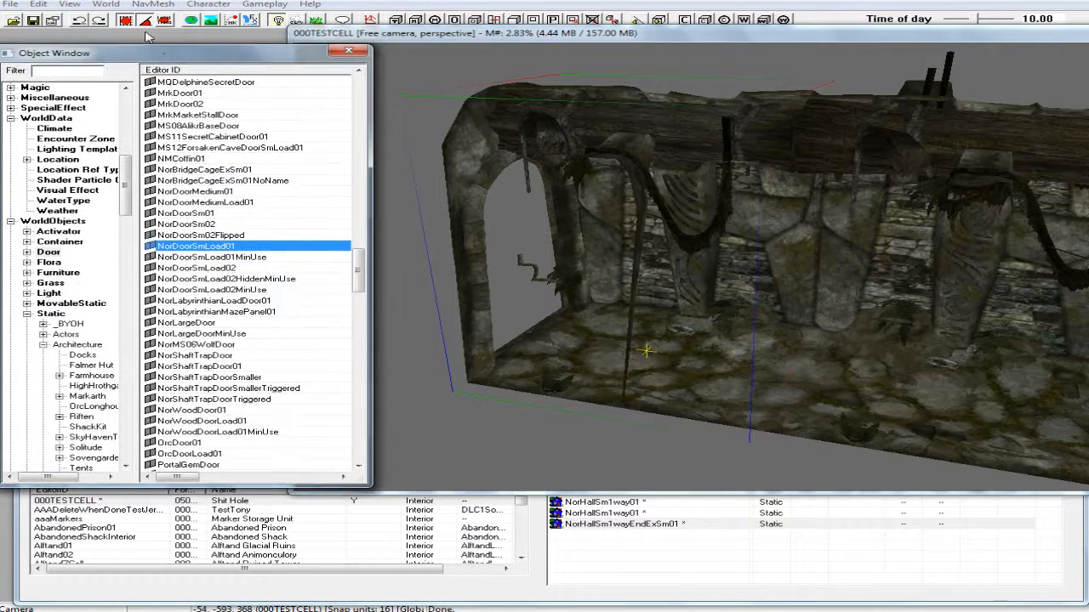
{"action": "left_click", "coordinate": [344, 8]}
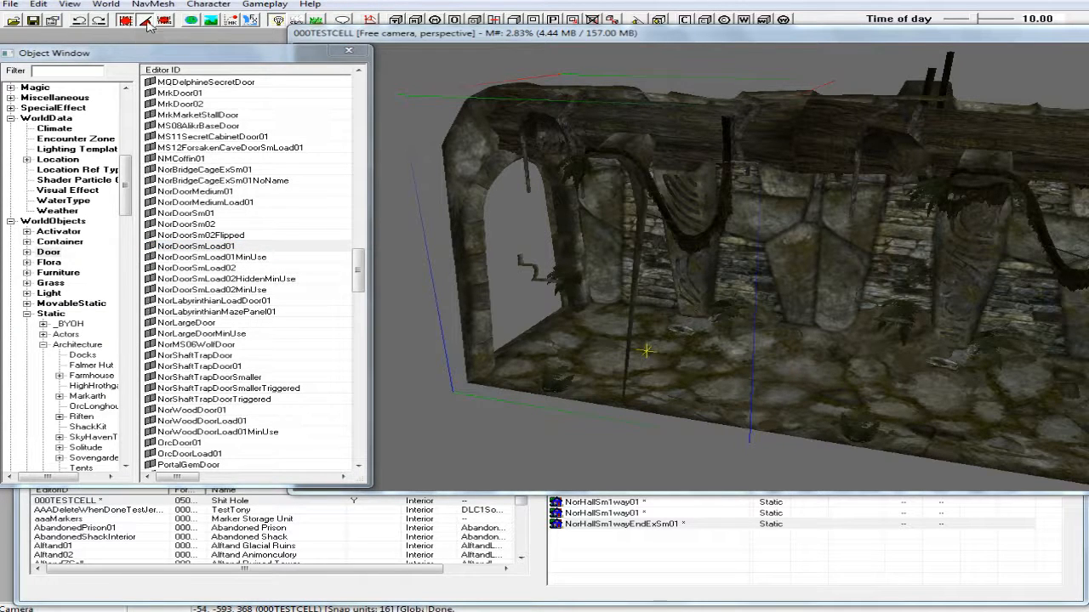
{"action": "left_click_drag", "start_coordinate": [158, 51], "coordinate": [159, 41]}
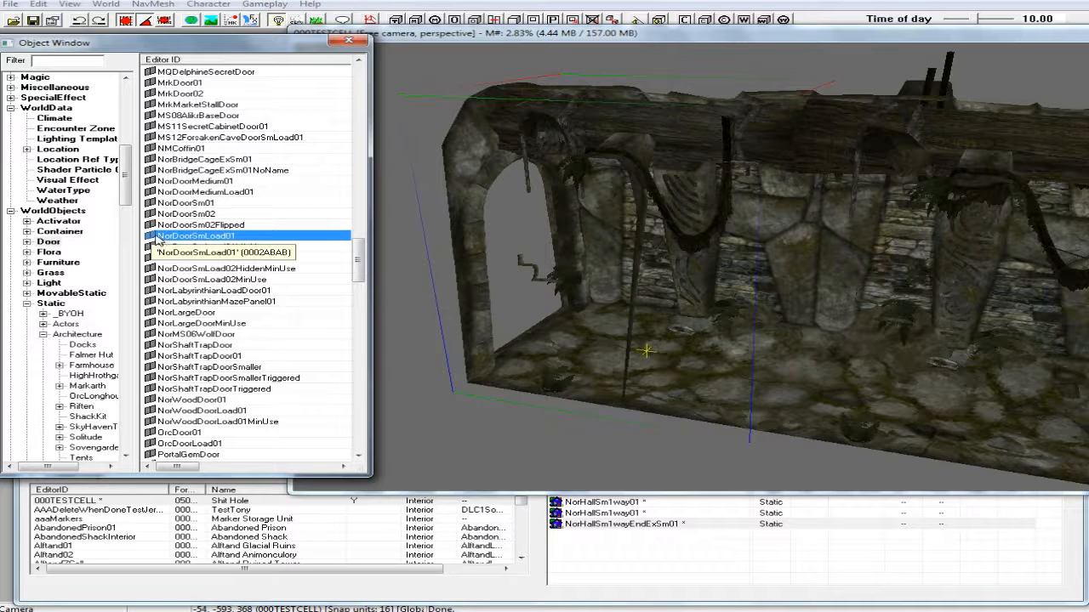
Step: Place the NorDoorSmLoad01 door in the end piece's archway and rotate it to fill the opening facing into the hall
{"action": "left_click_drag", "start_coordinate": [147, 236], "coordinate": [446, 322]}
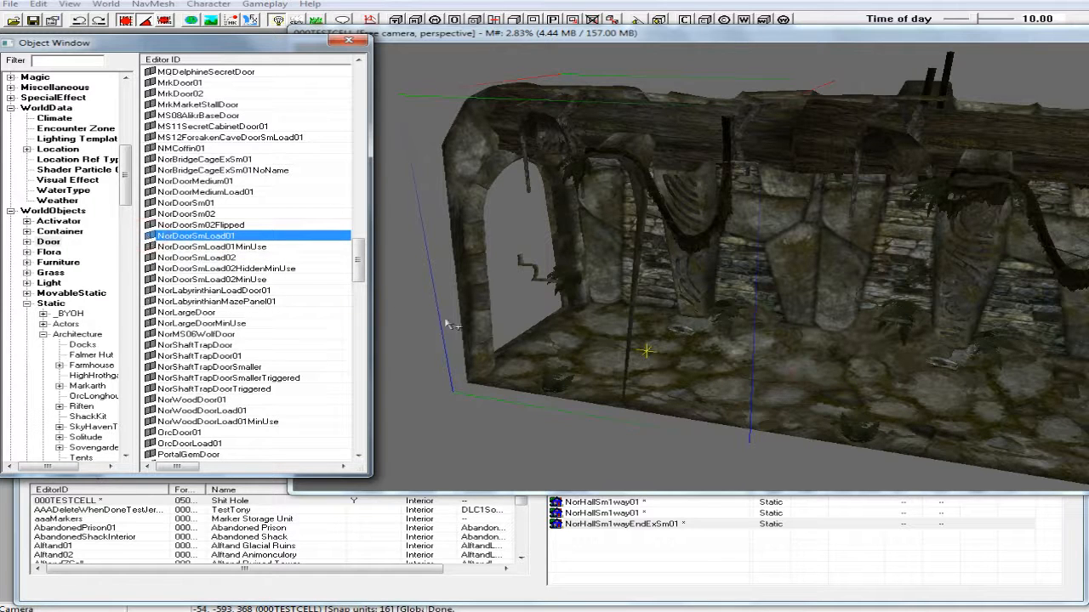
{"action": "left_click_drag", "start_coordinate": [515, 336], "coordinate": [529, 339]}
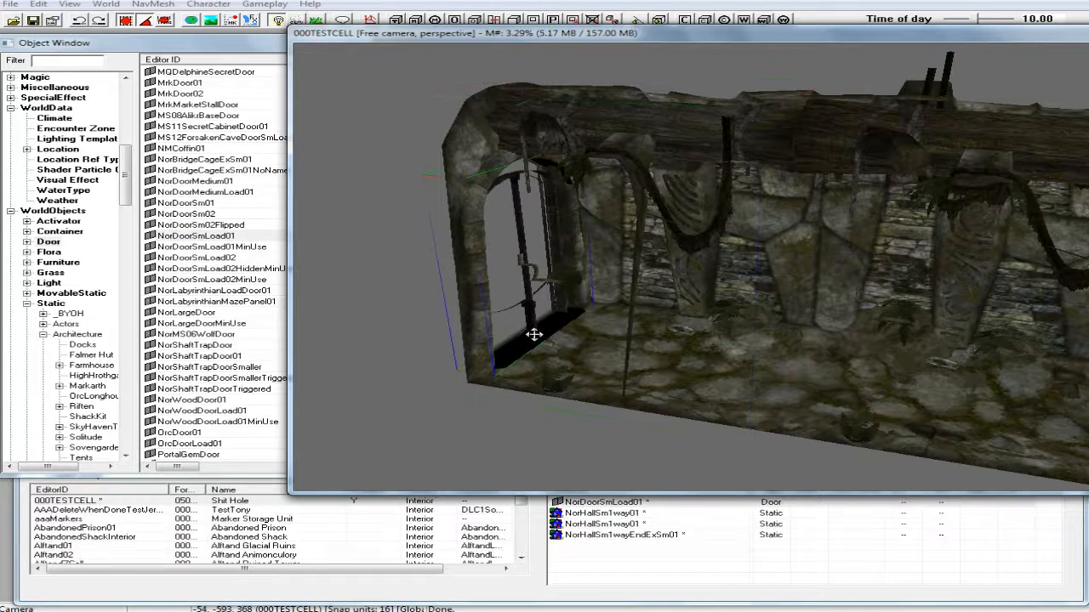
{"action": "right_click_drag", "start_coordinate": [530, 339], "coordinate": [561, 340]}
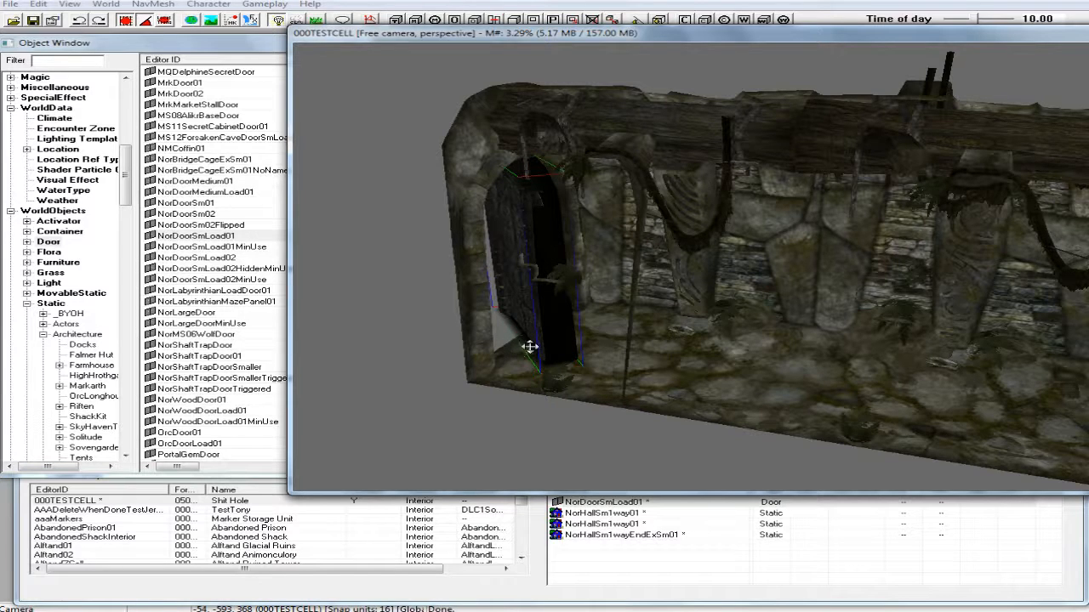
{"action": "right_click_drag", "start_coordinate": [543, 349], "coordinate": [574, 349]}
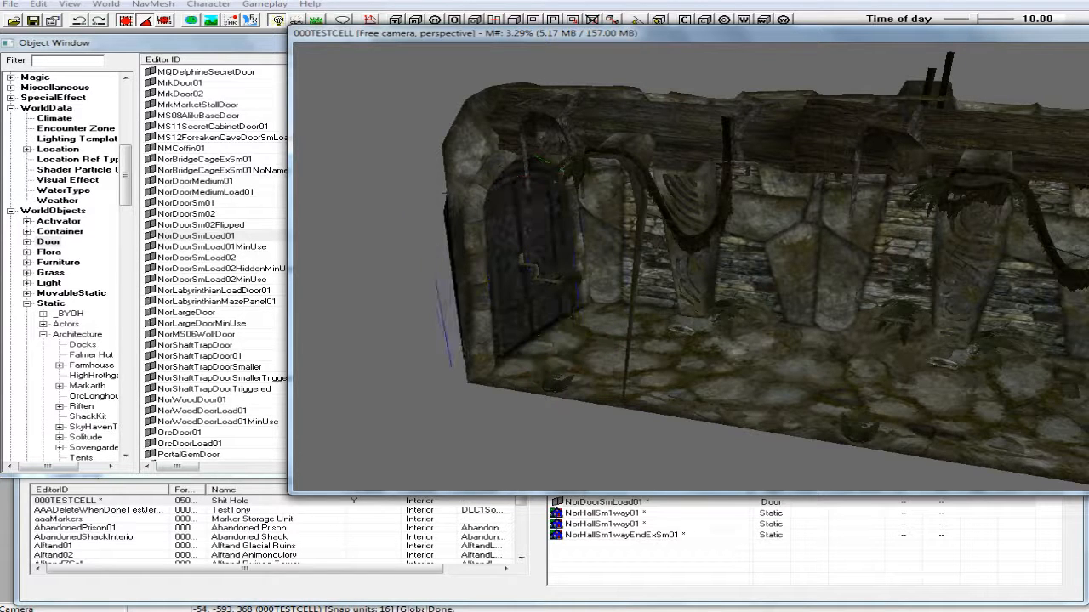
Step: Examine the fit of the door in the archway from inside the hall and from outside
{"action": "middle_click_drag", "start_coordinate": [551, 344], "coordinate": [432, 245], "text": "shift"}
{"action": "scroll", "coordinate": [517, 287], "scroll_direction": "down", "scroll_amount": 3}
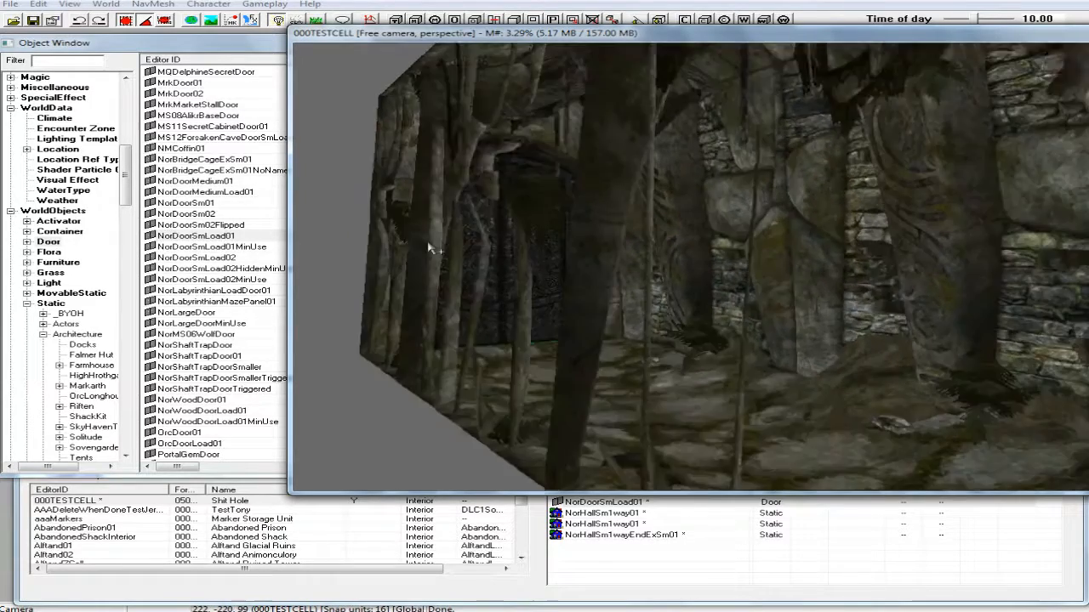
{"action": "scroll", "coordinate": [409, 244], "scroll_direction": "up", "scroll_amount": 3}
{"action": "scroll", "coordinate": [409, 246], "scroll_direction": "up", "scroll_amount": 5}
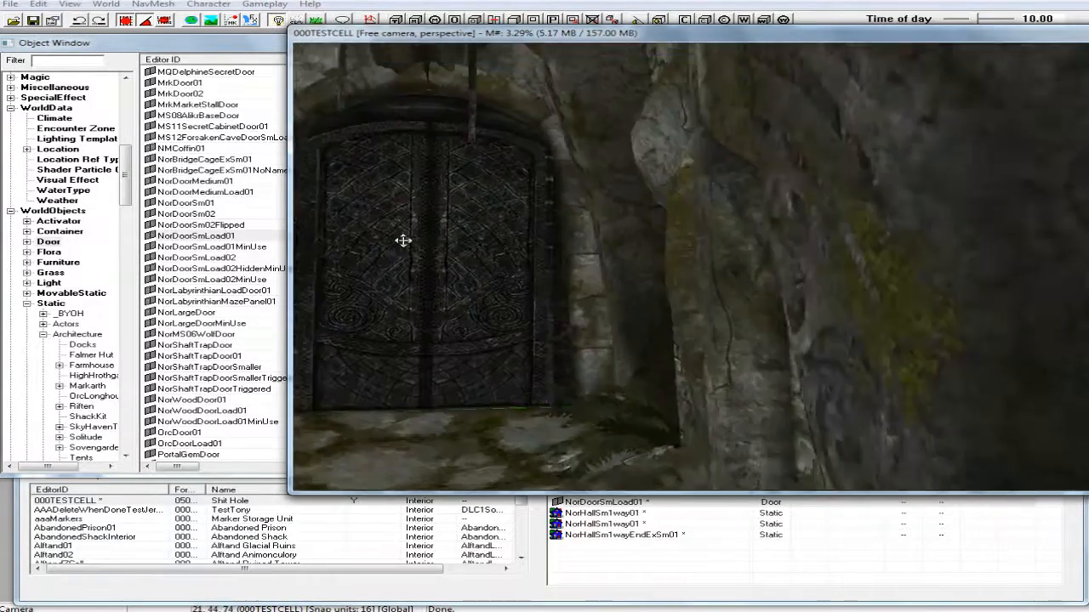
{"action": "scroll", "coordinate": [413, 251], "scroll_direction": "down", "scroll_amount": 2}
{"action": "middle_click_drag", "start_coordinate": [404, 240], "coordinate": [496, 282]}
{"action": "scroll", "coordinate": [417, 253], "scroll_direction": "up", "scroll_amount": 1}
{"action": "scroll", "coordinate": [468, 272], "scroll_direction": "down", "scroll_amount": 3}
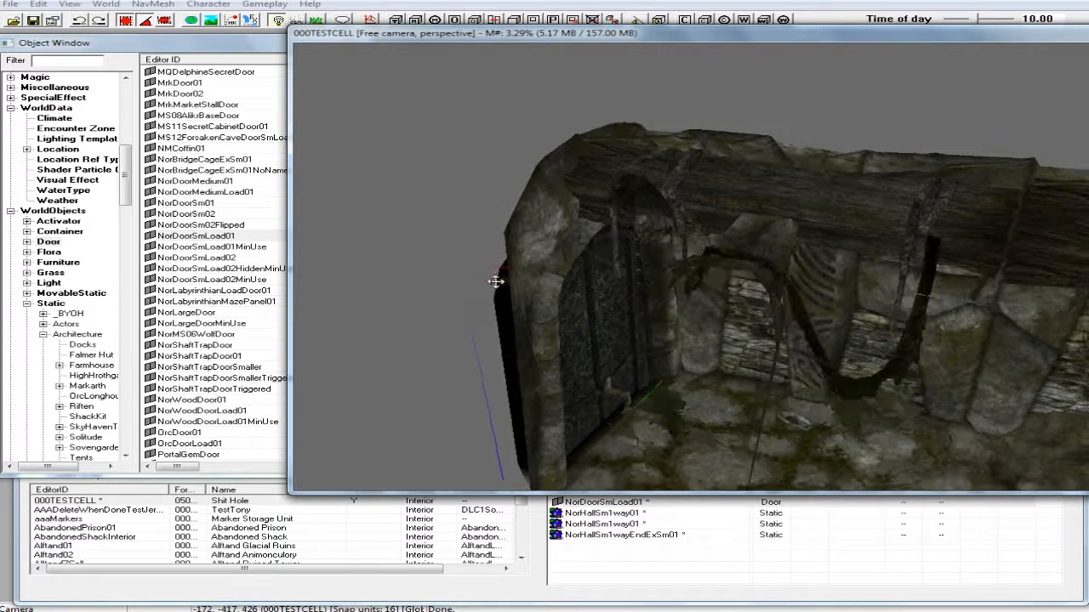
Step: List the Nordic SmHalls pieces among the Static objects and select NorHallSm1wayExSm01
{"action": "middle_click_drag", "start_coordinate": [586, 358], "coordinate": [700, 375], "text": "shift"}
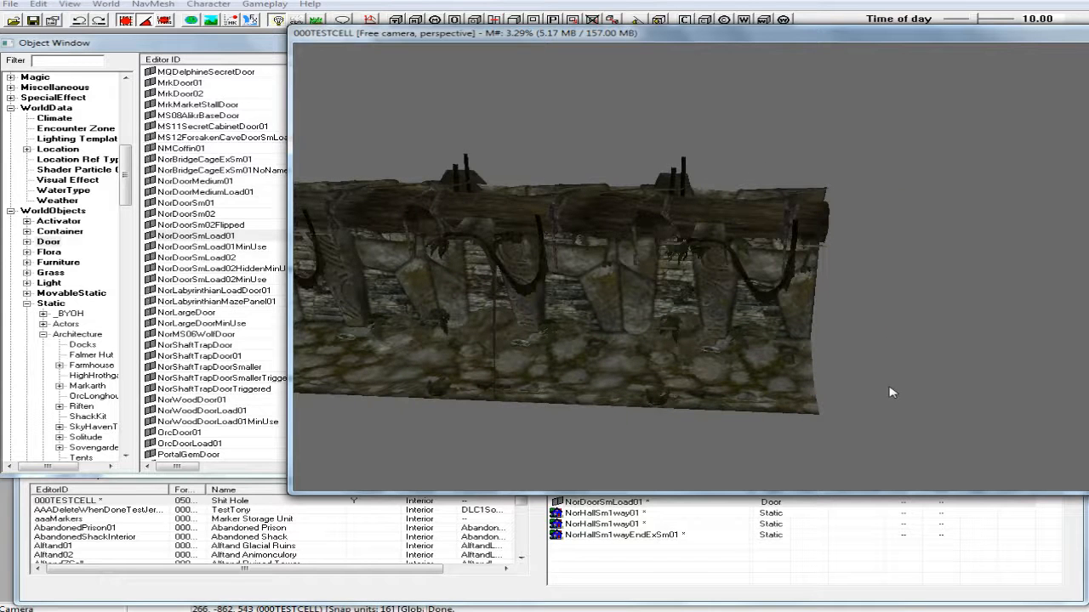
{"action": "middle_click_drag", "start_coordinate": [891, 392], "coordinate": [863, 388], "text": "shift"}
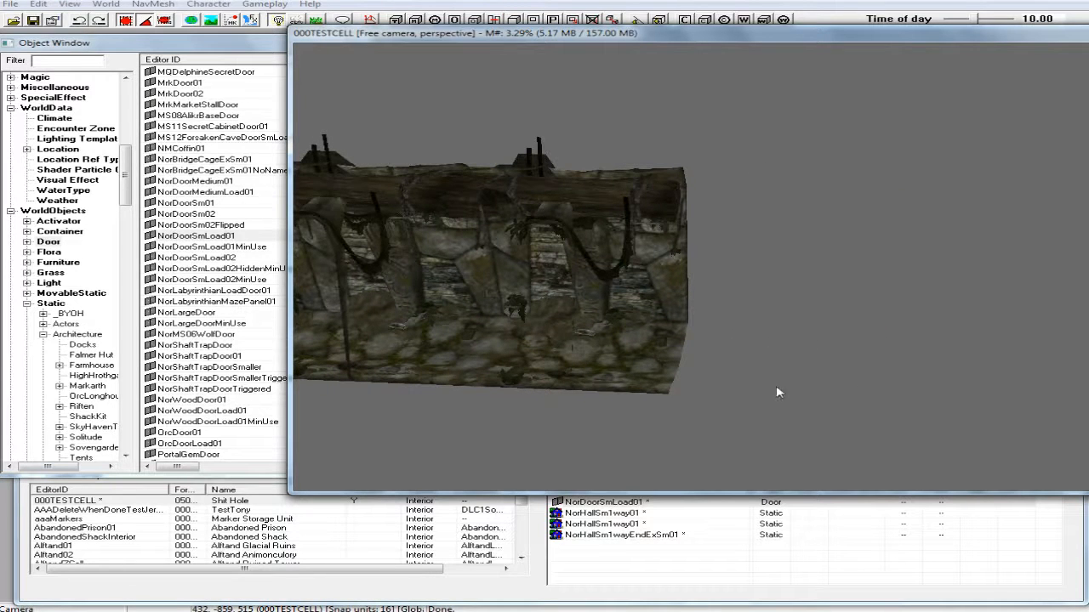
{"action": "scroll", "coordinate": [776, 392], "scroll_direction": "down", "scroll_amount": 5}
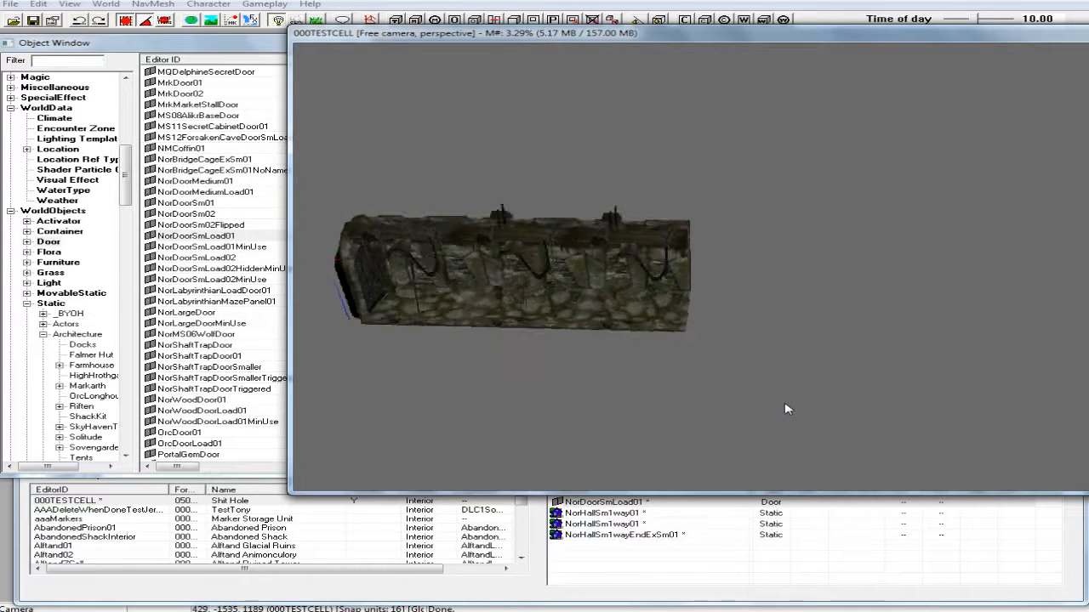
{"action": "middle_click_drag", "start_coordinate": [787, 409], "coordinate": [783, 422], "text": "shift"}
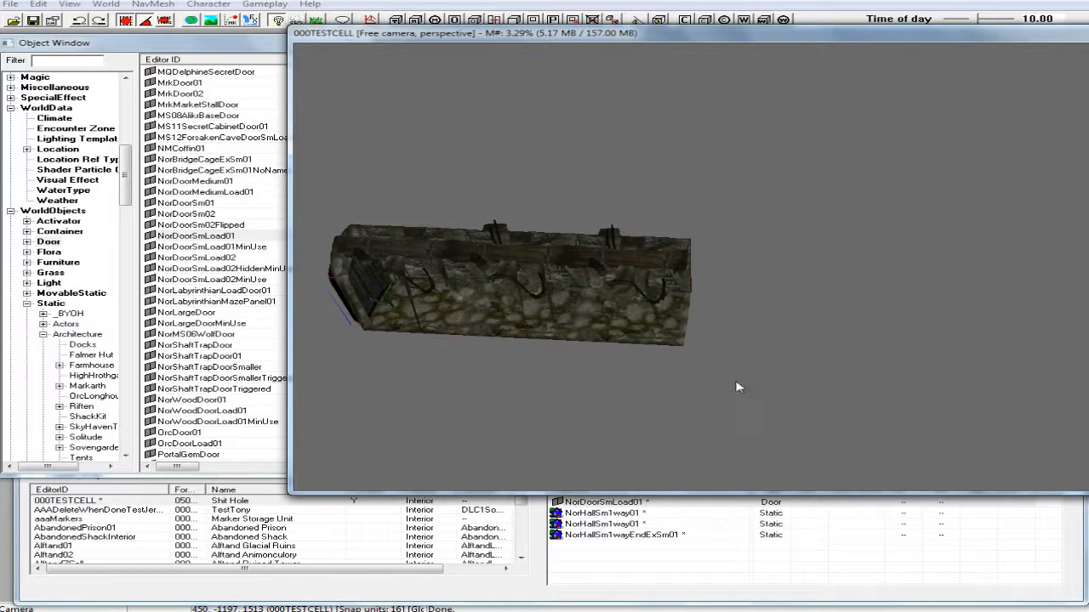
{"action": "left_click_drag", "start_coordinate": [125, 188], "coordinate": [132, 304]}
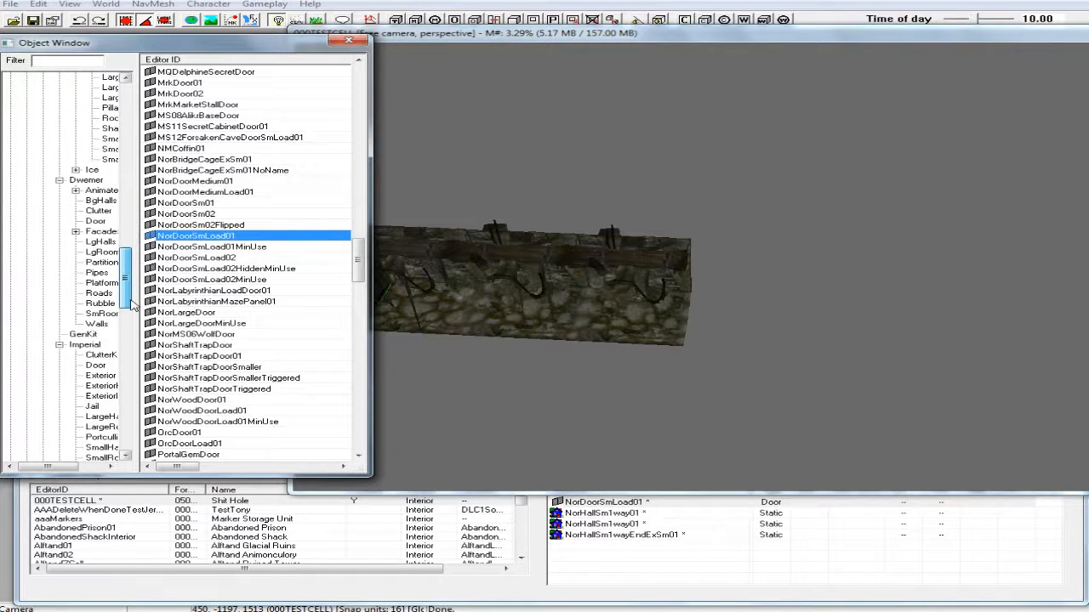
{"action": "scroll", "coordinate": [122, 287], "scroll_direction": "down", "scroll_amount": 10}
{"action": "left_click_drag", "start_coordinate": [128, 323], "coordinate": [130, 342]}
{"action": "scroll", "coordinate": [104, 304], "scroll_direction": "down", "scroll_amount": 5}
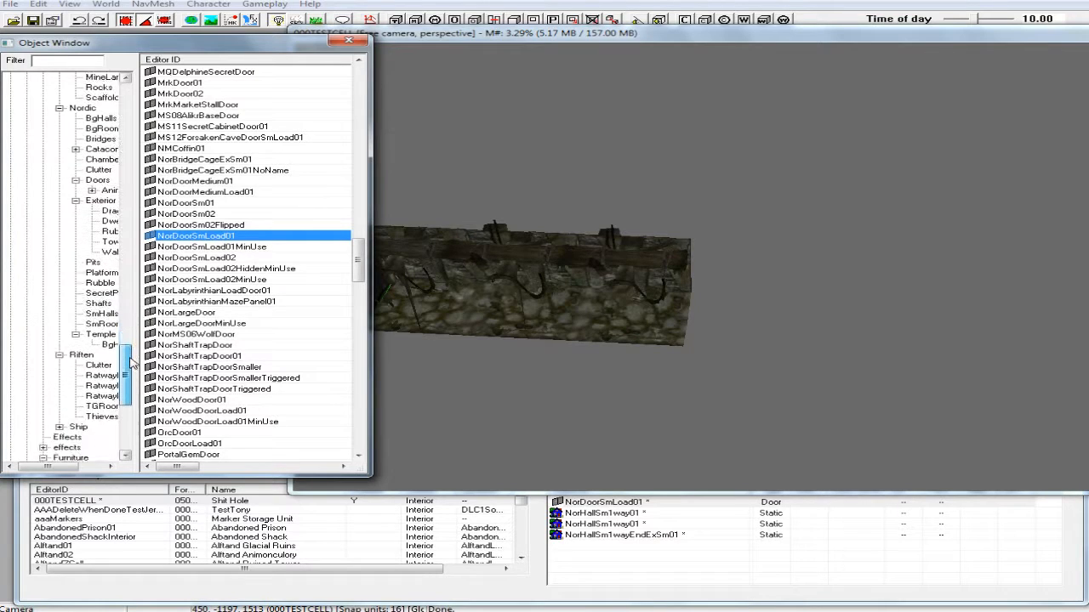
{"action": "left_click", "coordinate": [100, 292]}
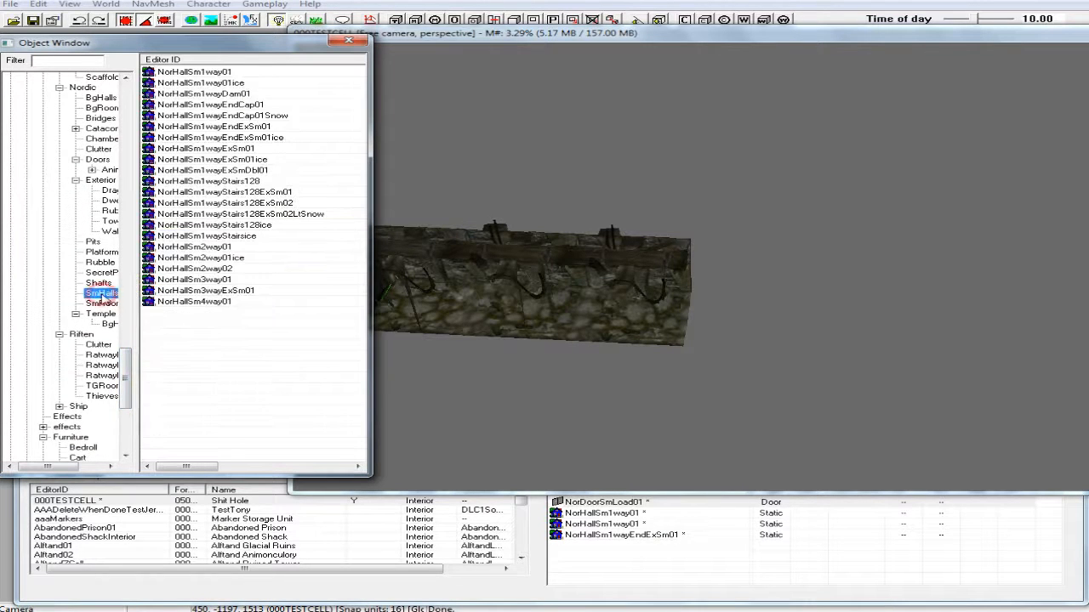
{"action": "left_click", "coordinate": [231, 150]}
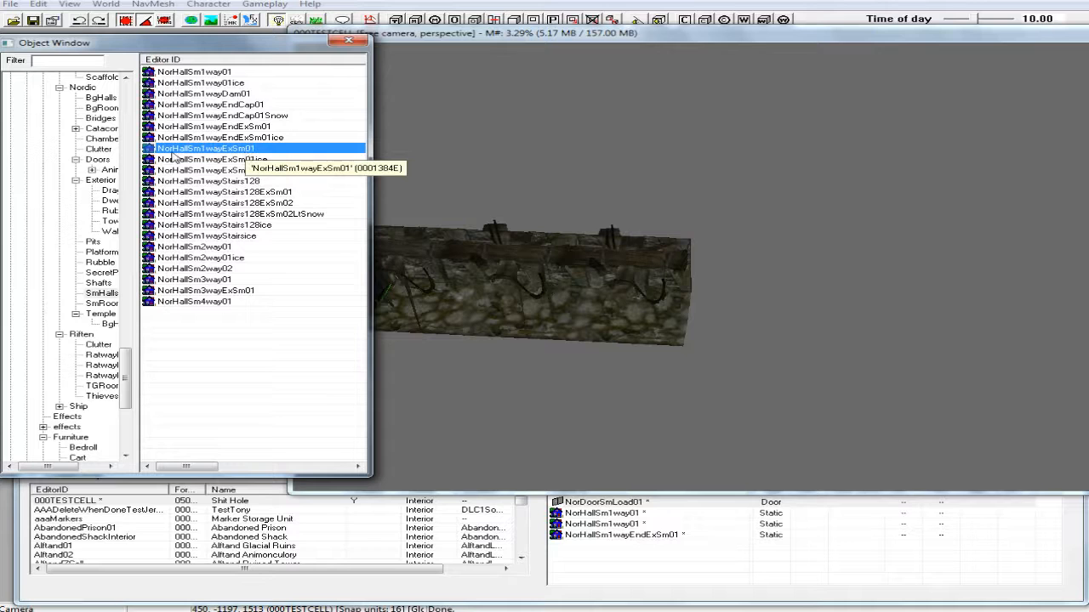
Step: Place NorHallSm1wayExSm01 at the open end of the hall, turn it in line and move it against the last section
{"action": "left_click_drag", "start_coordinate": [150, 148], "coordinate": [675, 338]}
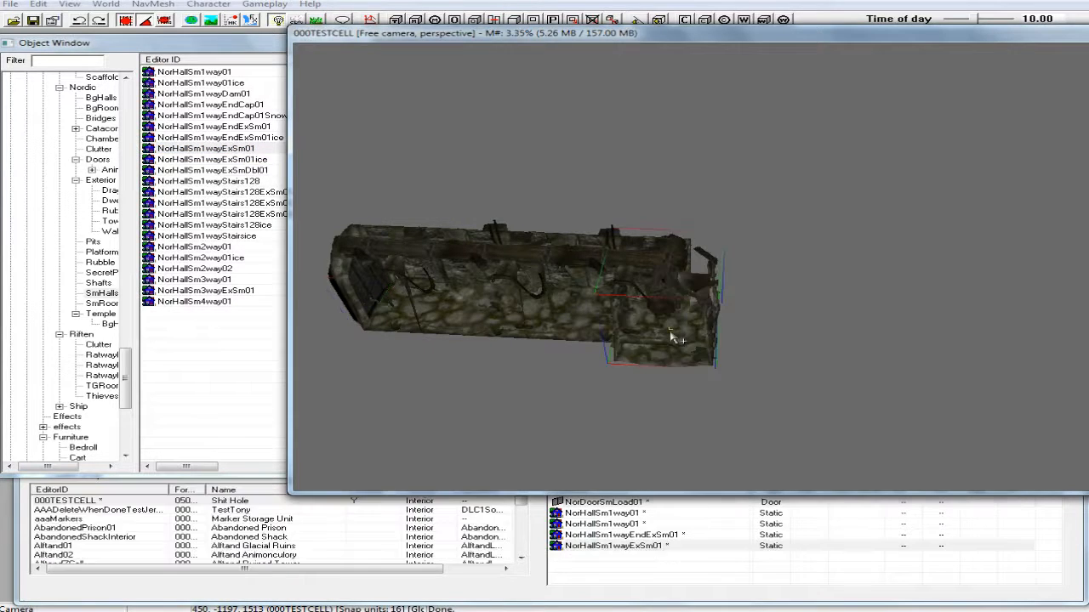
{"action": "left_click_drag", "start_coordinate": [669, 328], "coordinate": [762, 325]}
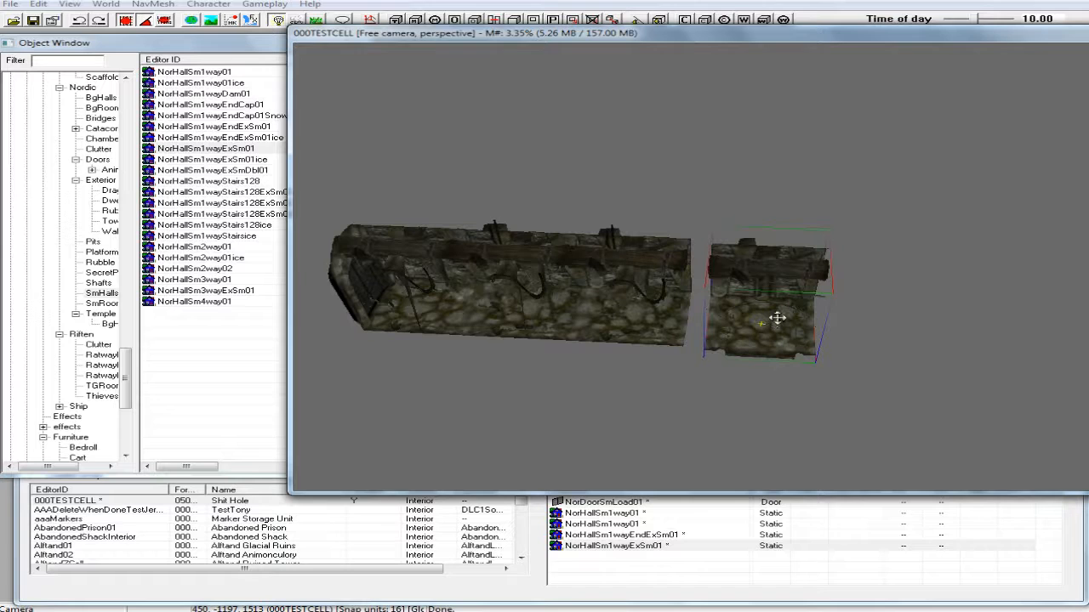
{"action": "middle_click_drag", "start_coordinate": [776, 317], "coordinate": [790, 382], "text": "shift"}
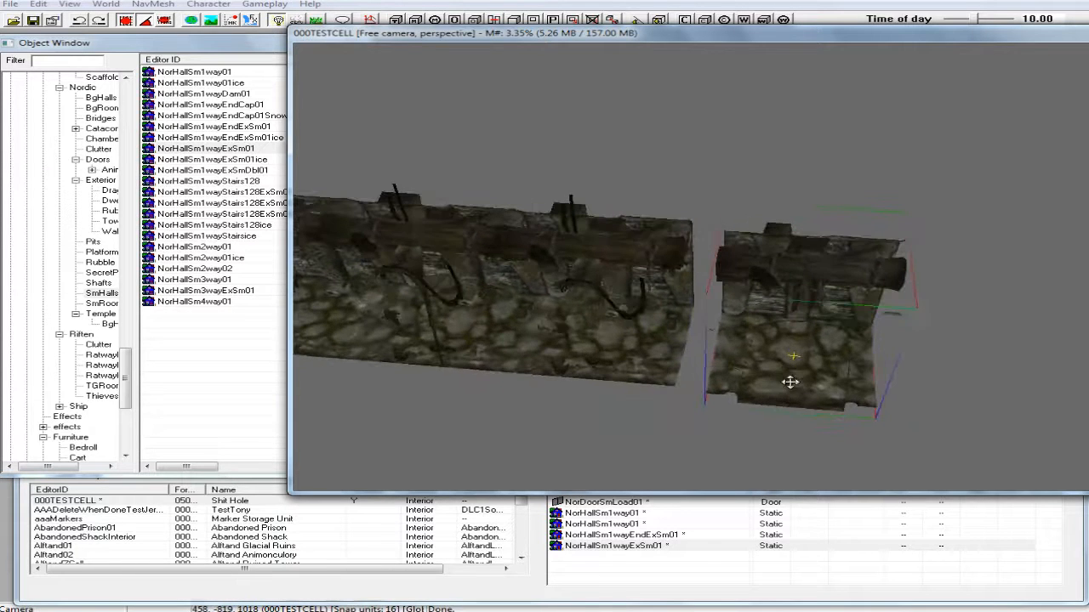
{"action": "left_click_drag", "start_coordinate": [791, 382], "coordinate": [761, 379]}
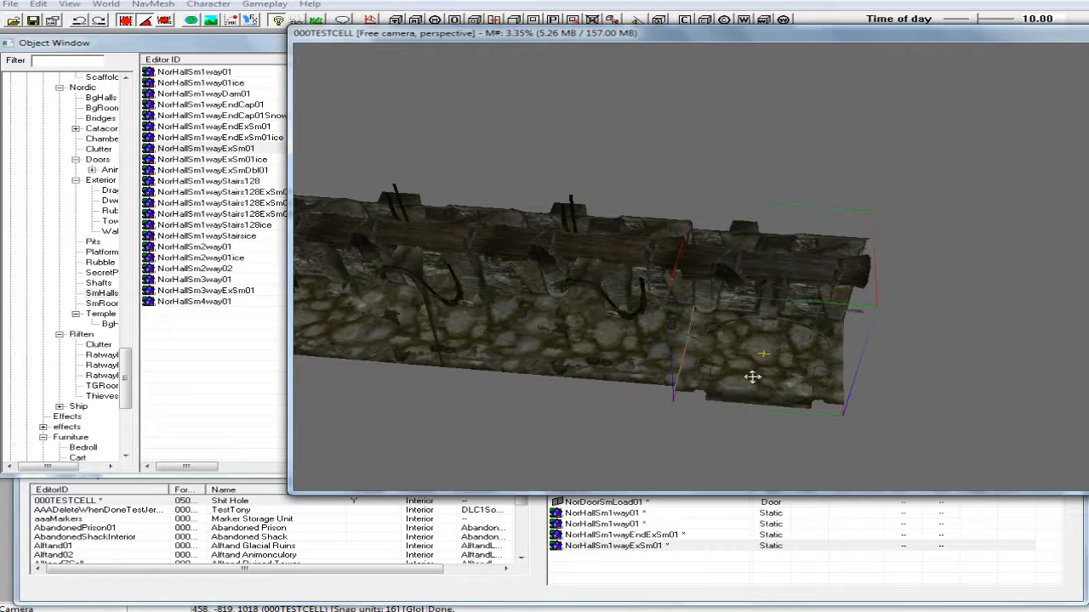
Step: Raise the NorHallSm1wayExSm01 piece along Z to match the hall's floor and ceiling, and adjust its position against the hall
{"action": "middle_click_drag", "start_coordinate": [753, 377], "coordinate": [762, 320], "text": "shift"}
{"action": "key", "text": "z"}
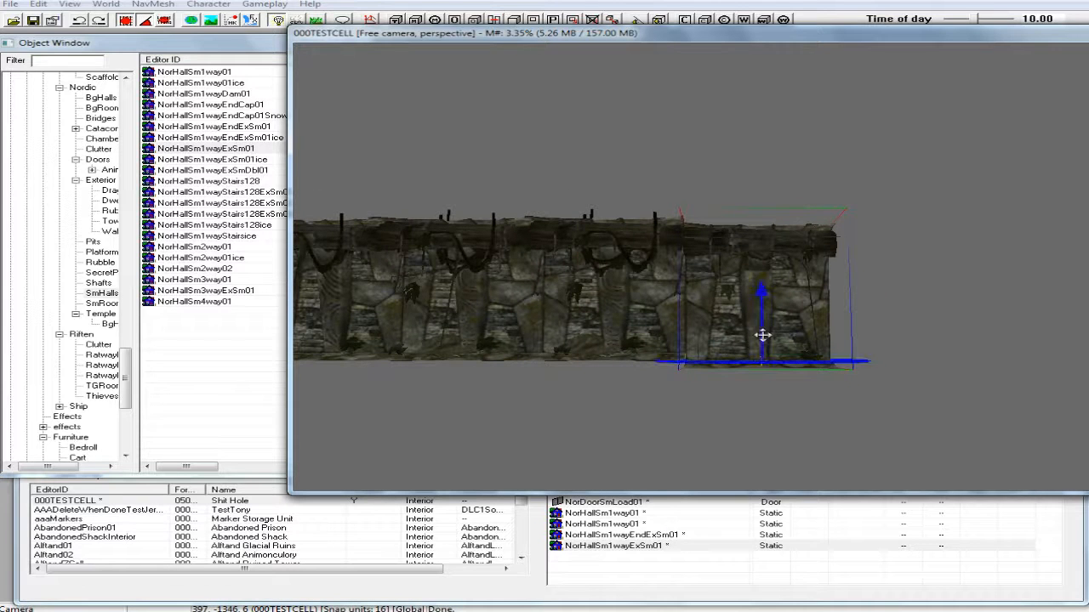
{"action": "left_click_drag", "start_coordinate": [762, 336], "coordinate": [763, 324]}
{"action": "middle_click_drag", "start_coordinate": [764, 324], "coordinate": [758, 380], "text": "shift"}
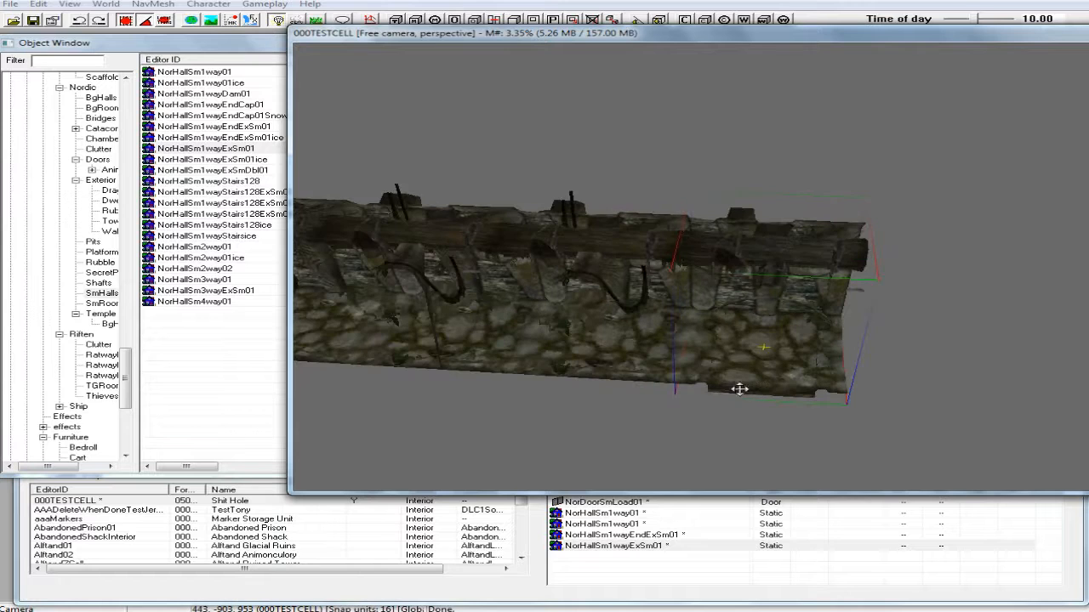
{"action": "left_click_drag", "start_coordinate": [749, 364], "coordinate": [763, 347]}
{"action": "middle_click_drag", "start_coordinate": [763, 347], "coordinate": [586, 344], "text": "shift"}
{"action": "middle_click_drag", "start_coordinate": [570, 338], "coordinate": [719, 368], "text": "shift"}
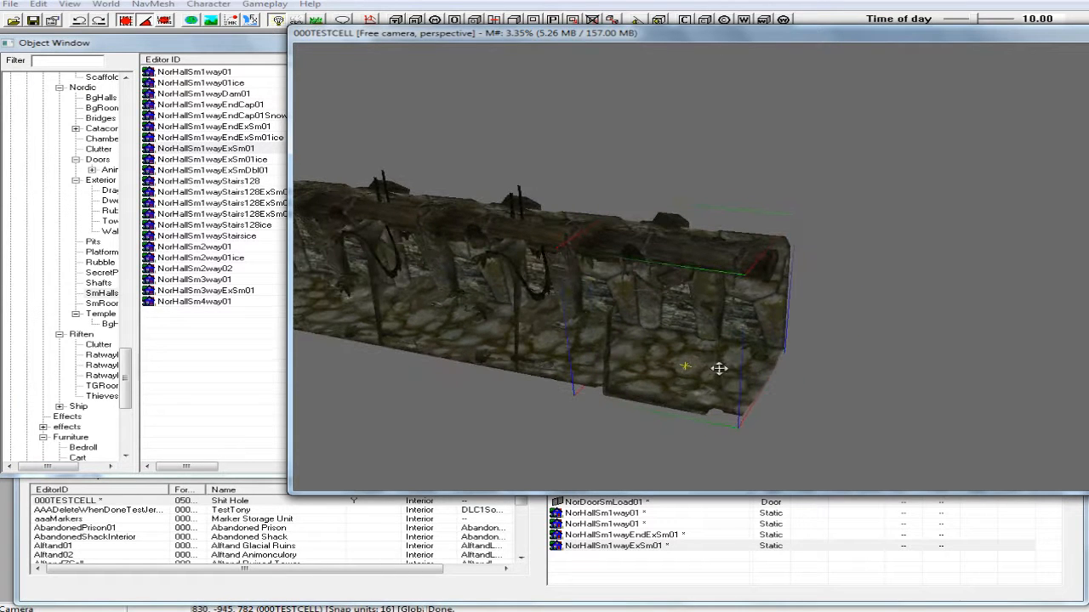
Step: Preview the NorHallSm1wayEndCap01 piece and turn it to examine its shape
{"action": "left_click", "coordinate": [174, 105]}
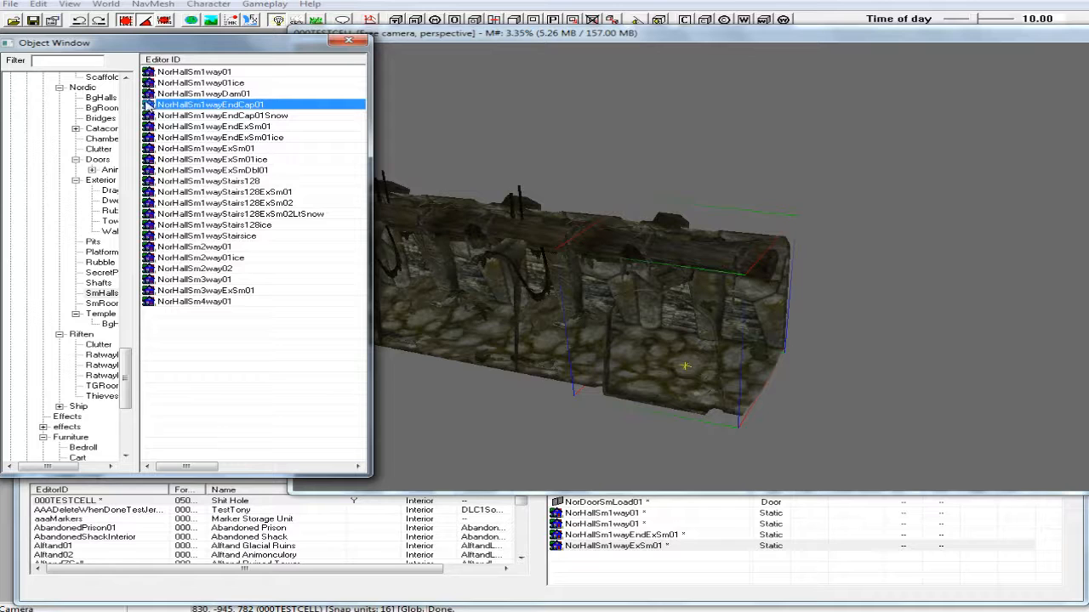
{"action": "right_click", "coordinate": [220, 110]}
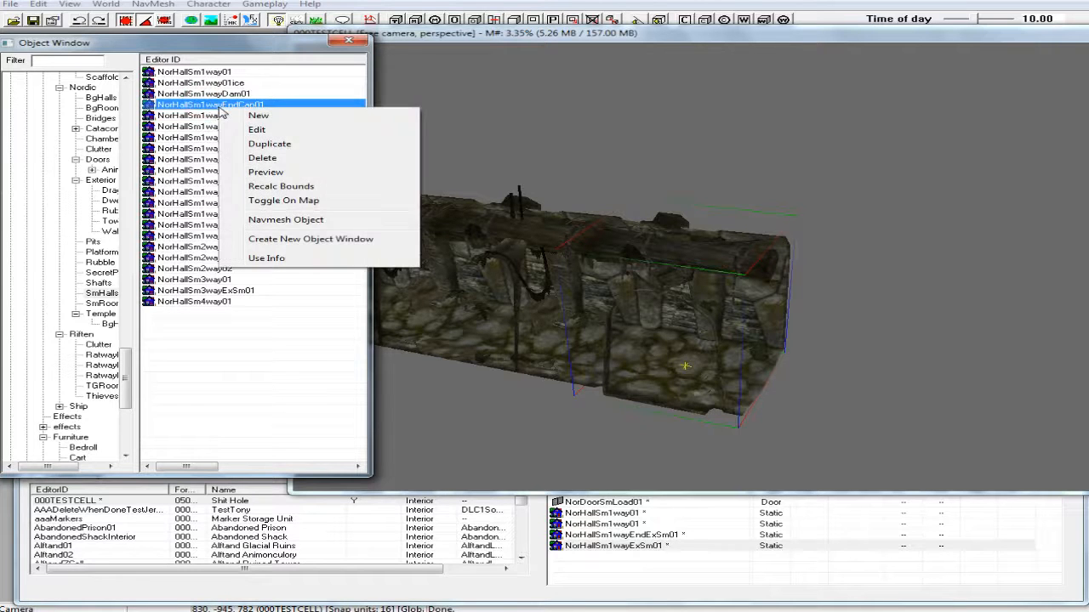
{"action": "left_click", "coordinate": [265, 172]}
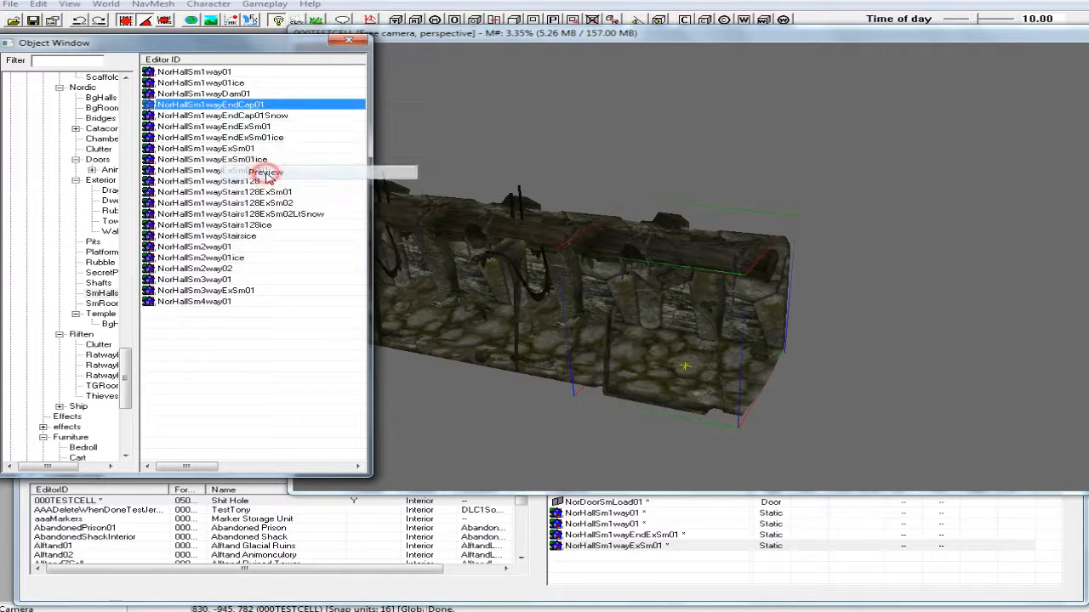
{"action": "left_click_drag", "start_coordinate": [562, 213], "coordinate": [601, 213]}
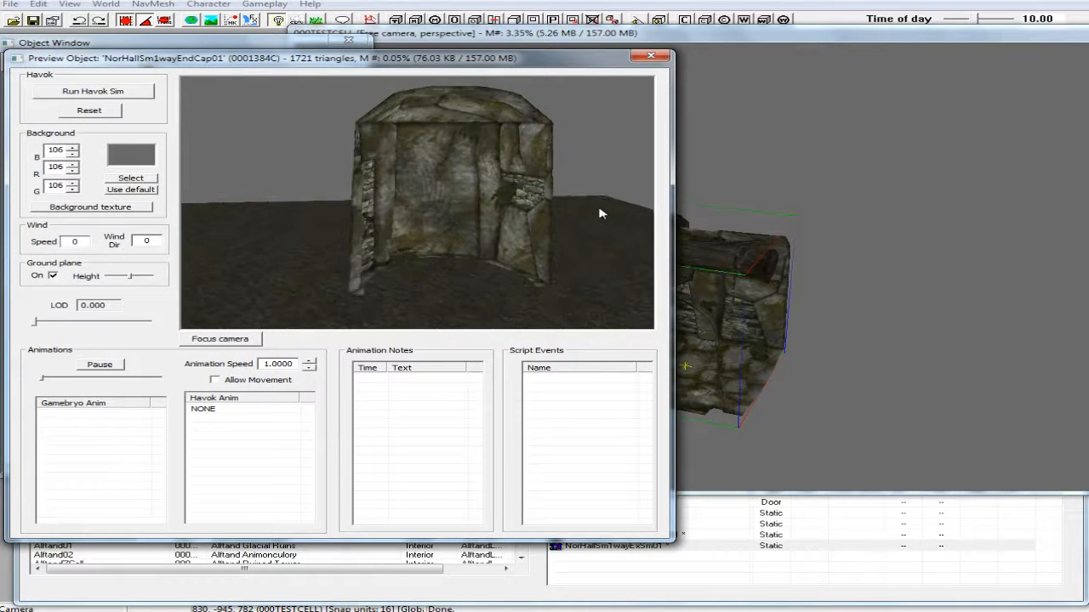
{"action": "left_click", "coordinate": [651, 56]}
Step: Preview the snow variant NorHallSm1wayEndCap01Snow and turn it to examine its shape
{"action": "left_click", "coordinate": [252, 116]}
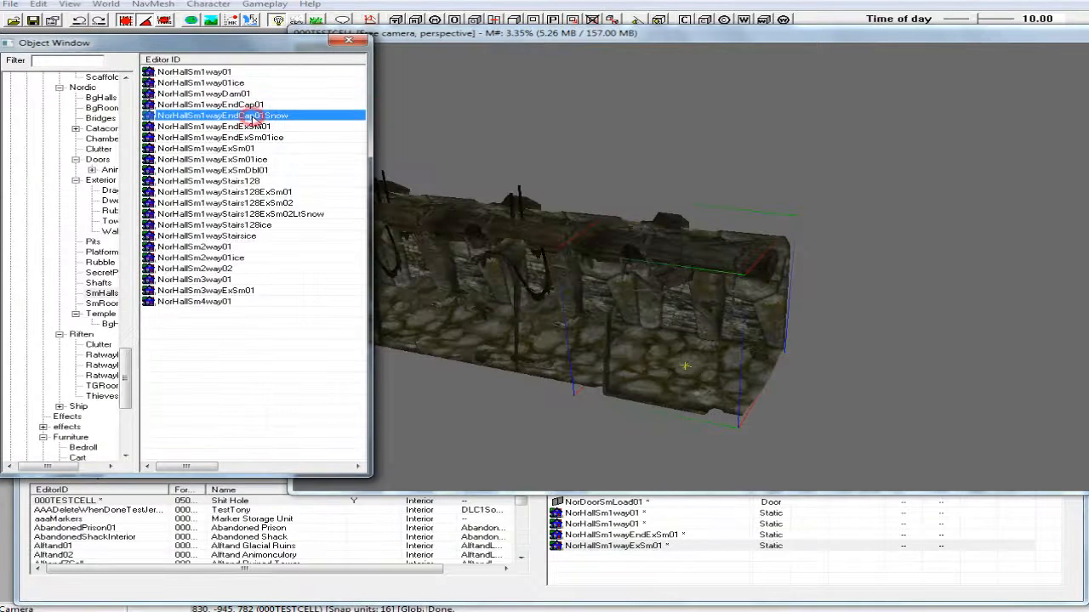
{"action": "right_click", "coordinate": [252, 117]}
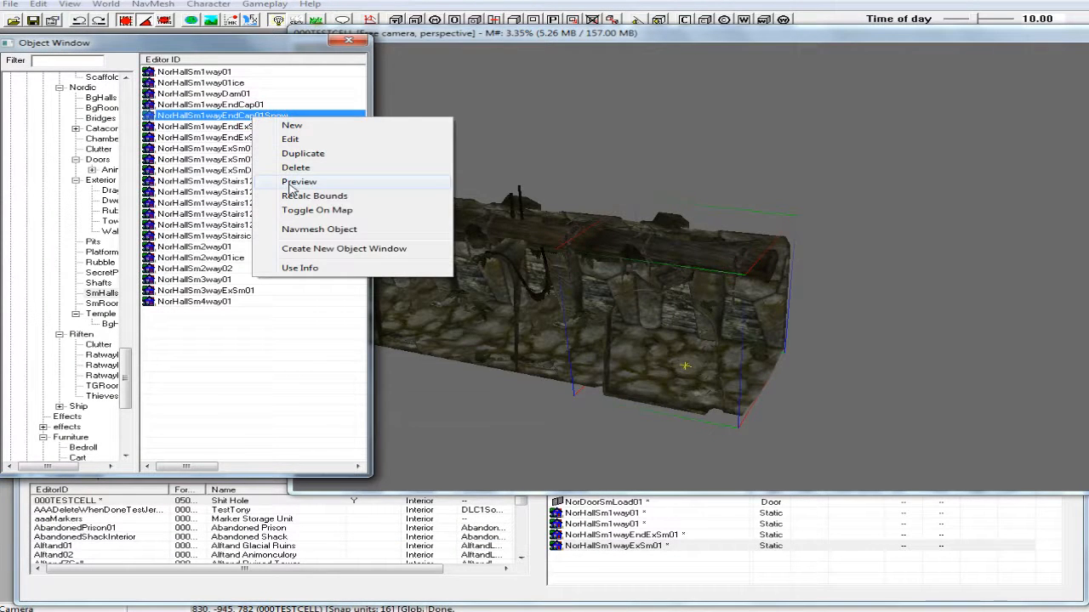
{"action": "left_click", "coordinate": [290, 183]}
{"action": "left_click_drag", "start_coordinate": [441, 196], "coordinate": [323, 197]}
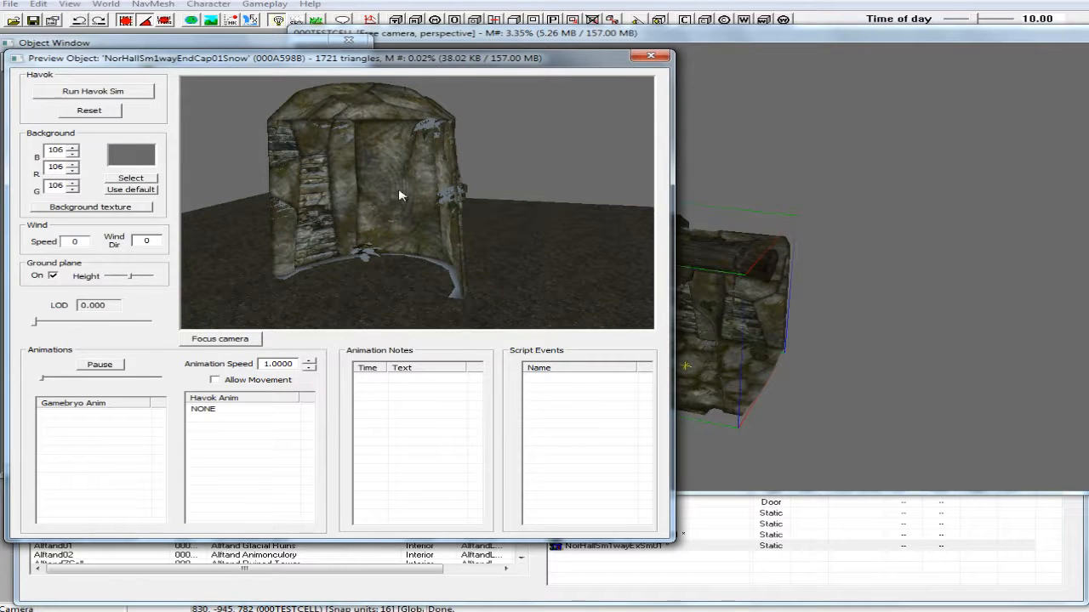
{"action": "left_click", "coordinate": [651, 56]}
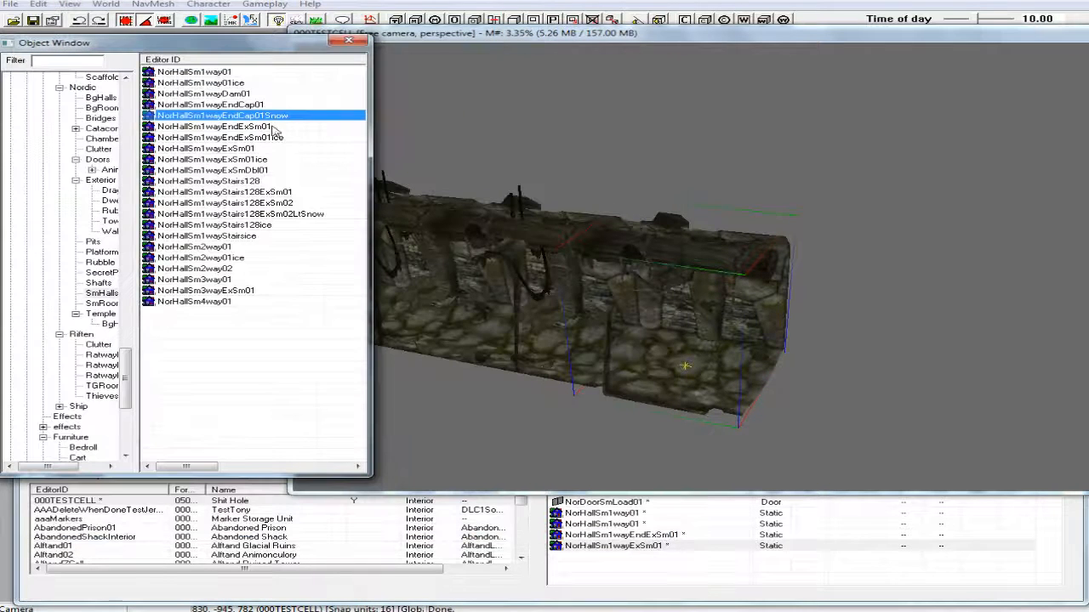
Step: Place NorHallSm1wayEndCap01 beyond the hall's open end and rotate it so its opening faces the hall
{"action": "left_click", "coordinate": [218, 104]}
{"action": "left_click_drag", "start_coordinate": [146, 108], "coordinate": [559, 278]}
{"action": "left_click_drag", "start_coordinate": [756, 393], "coordinate": [909, 400]}
{"action": "right_click_drag", "start_coordinate": [901, 405], "coordinate": [948, 405]}
Step: Raise the end cap along Z to the hall's height and move it against the NorHallSm1wayExSm01 piece to close the end
{"action": "middle_click_drag", "start_coordinate": [908, 407], "coordinate": [927, 363], "text": "shift"}
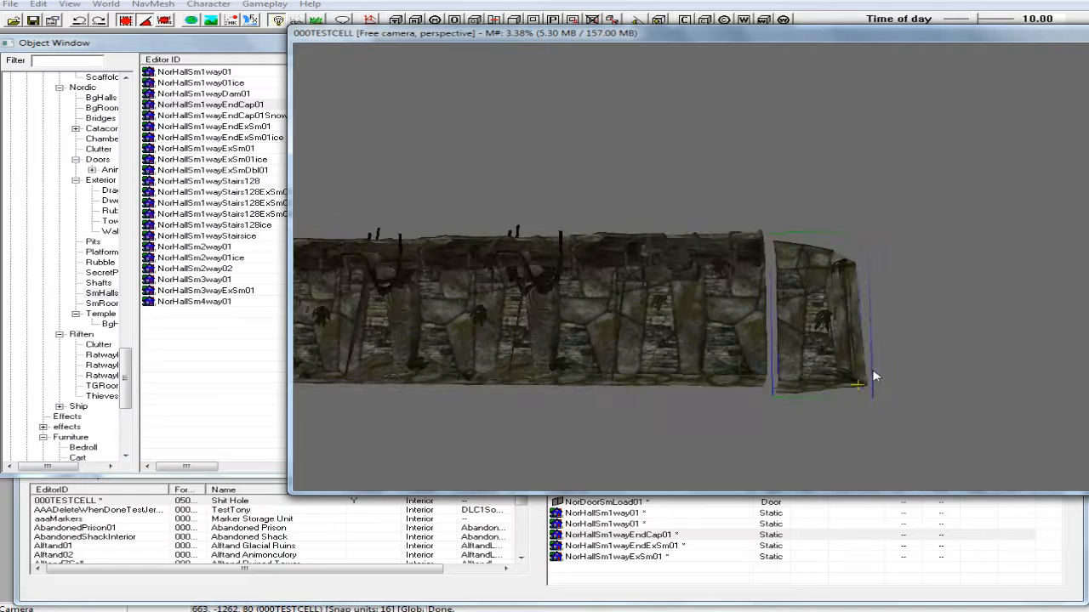
{"action": "key", "text": "z"}
{"action": "left_click_drag", "start_coordinate": [811, 375], "coordinate": [813, 365]}
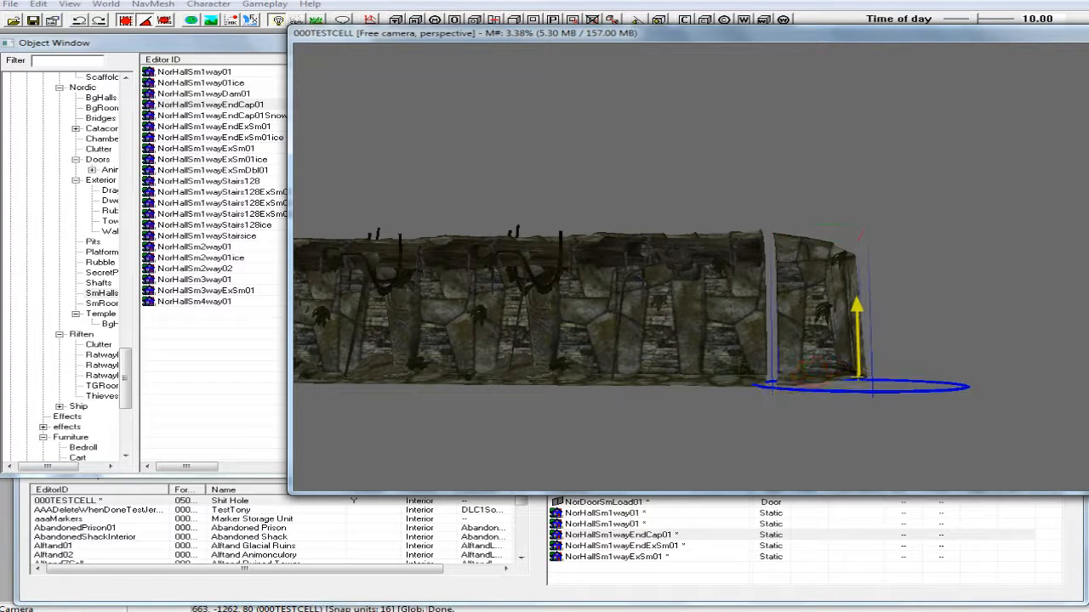
{"action": "mouse_move", "coordinate": [812, 366]}
{"action": "middle_mouse_down", "text": "shift"}
{"action": "mouse_move", "coordinate": [816, 377]}
{"action": "mouse_move", "coordinate": [817, 335]}
{"action": "mouse_move", "coordinate": [817, 364]}
{"action": "middle_mouse_up", "text": "shift"}
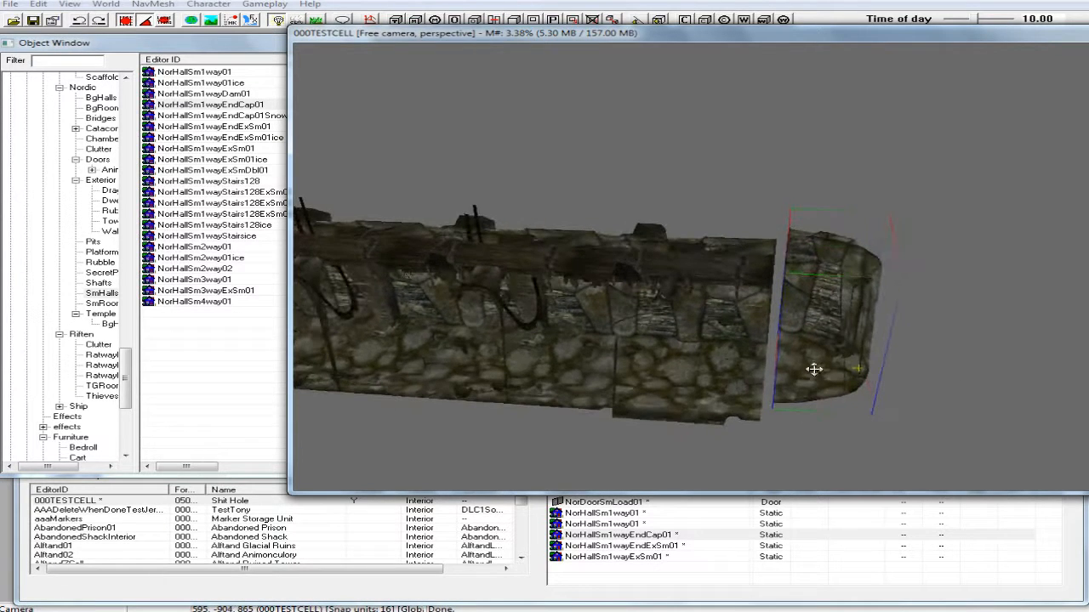
{"action": "left_click_drag", "start_coordinate": [857, 379], "coordinate": [848, 385]}
{"action": "middle_click_drag", "start_coordinate": [806, 381], "coordinate": [762, 386], "text": "shift"}
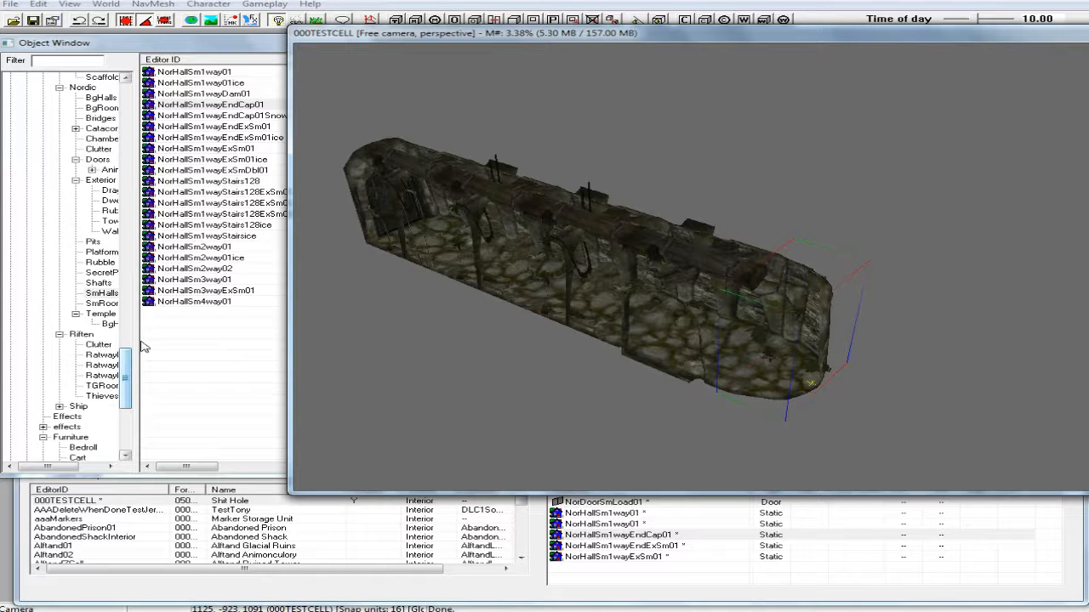
Step: Widen the object category tree and list the Nordic SmRooms pieces
{"action": "left_click_drag", "start_coordinate": [138, 338], "coordinate": [159, 336]}
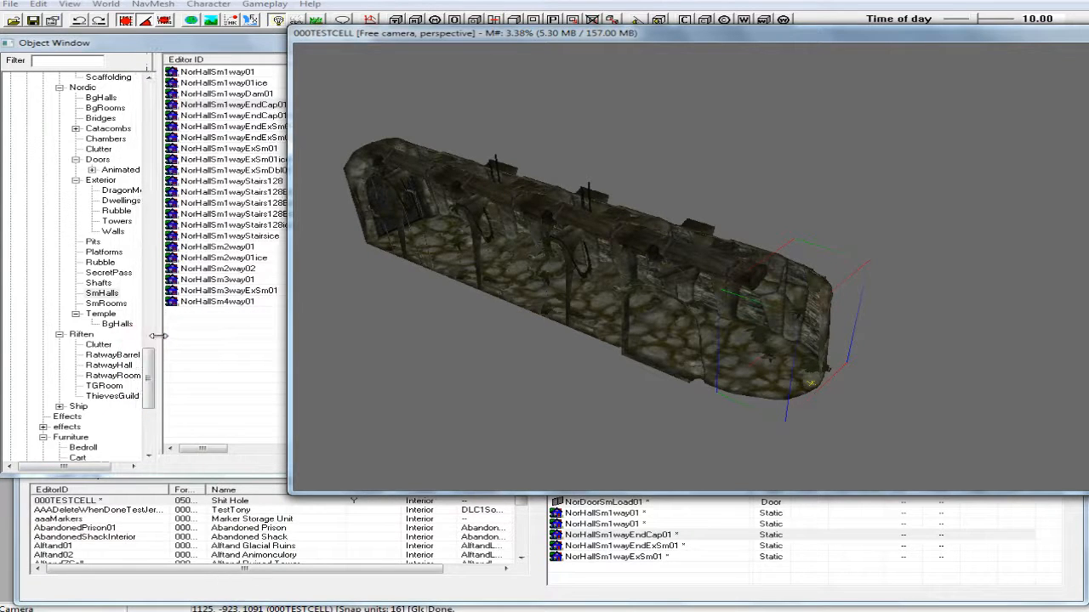
{"action": "left_click", "coordinate": [117, 294]}
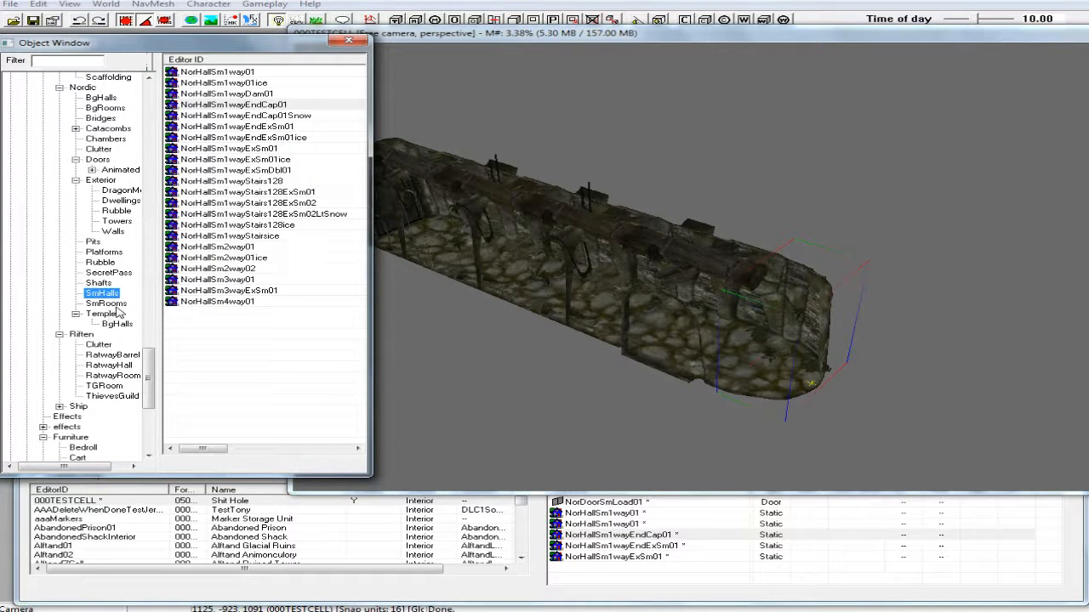
{"action": "left_click", "coordinate": [114, 304]}
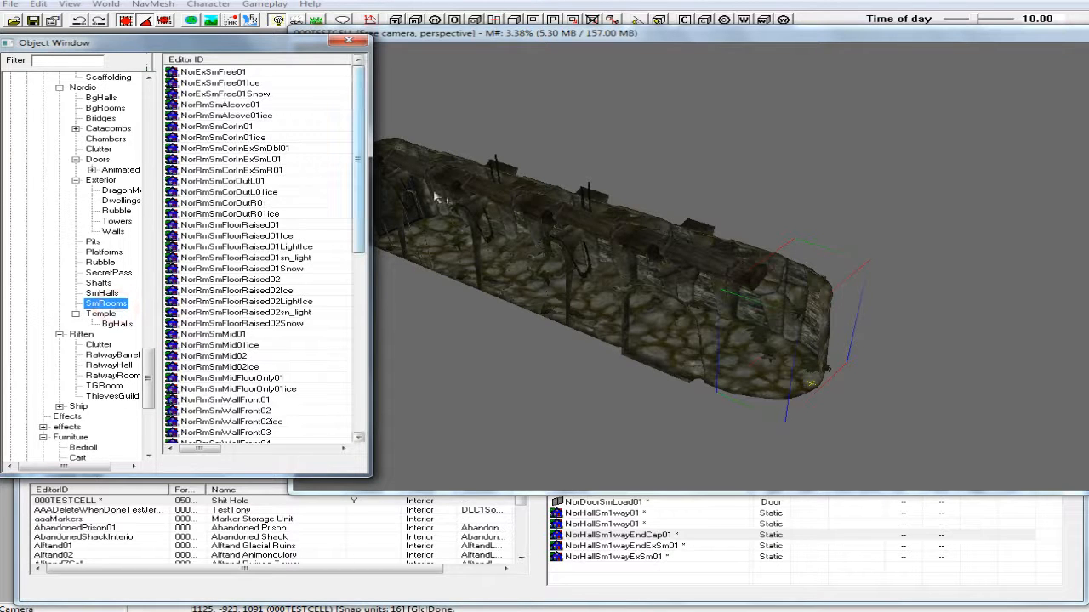
{"action": "left_click", "coordinate": [640, 38]}
{"action": "middle_click_drag", "start_coordinate": [694, 71], "coordinate": [725, 76], "text": "shift"}
{"action": "middle_click_drag", "start_coordinate": [717, 151], "coordinate": [730, 132], "text": "shift"}
{"action": "left_click", "coordinate": [190, 42]}
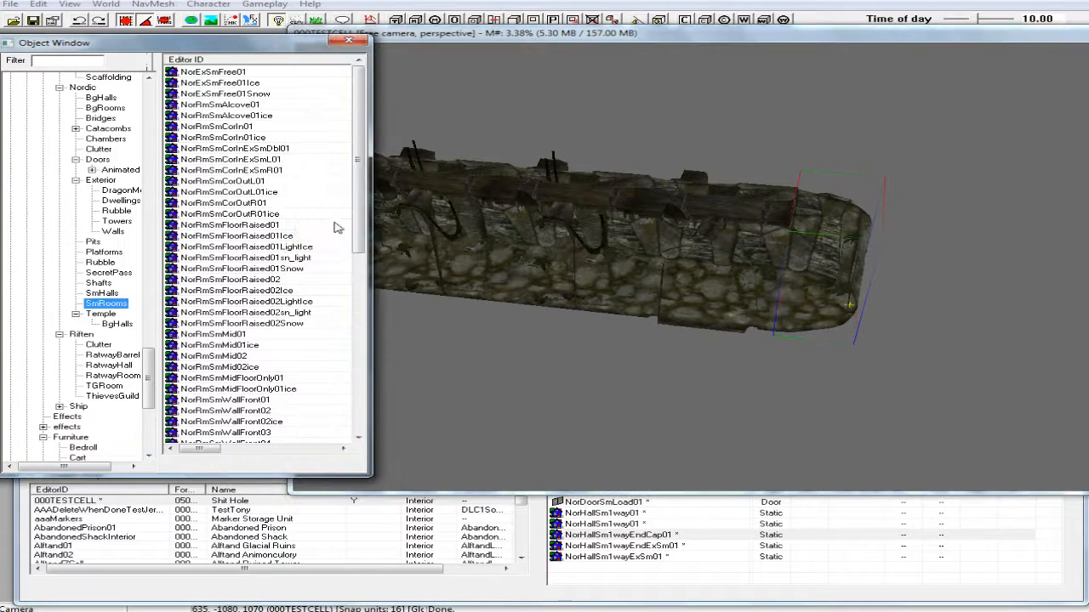
Step: Preview the NorRmSmWallFront01 room piece and turn it to examine its shape
{"action": "left_click_drag", "start_coordinate": [360, 196], "coordinate": [364, 294]}
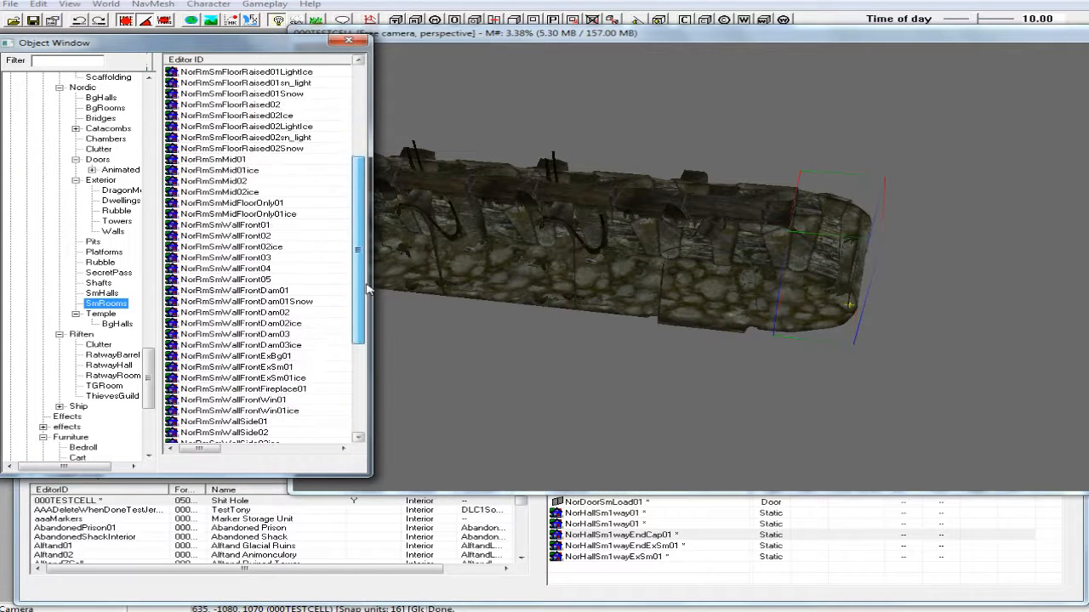
{"action": "right_click", "coordinate": [260, 228]}
{"action": "left_click", "coordinate": [294, 293]}
{"action": "left_click_drag", "start_coordinate": [524, 248], "coordinate": [554, 270]}
{"action": "left_click", "coordinate": [651, 55]}
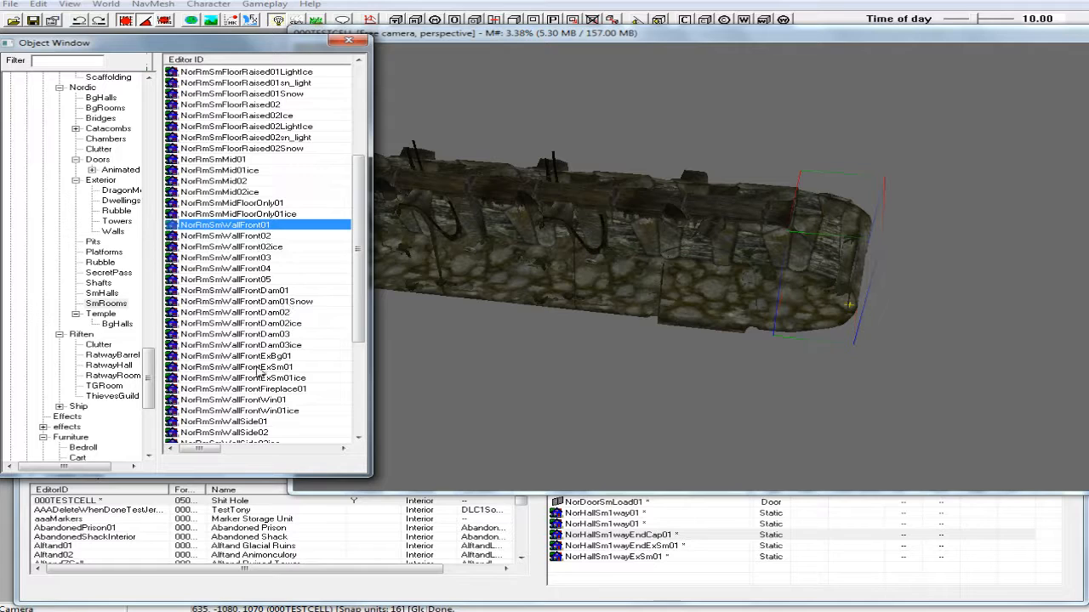
Step: Preview the NorRmSmWallFrontExBg01 room piece and tilt it to examine its opening
{"action": "left_click", "coordinate": [206, 368]}
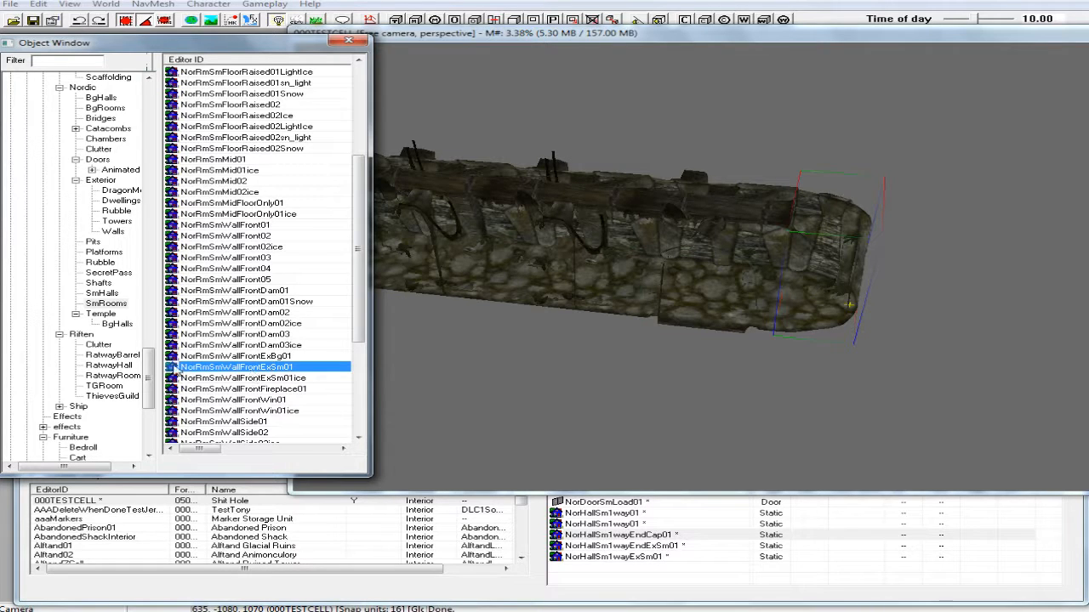
{"action": "left_click", "coordinate": [207, 356]}
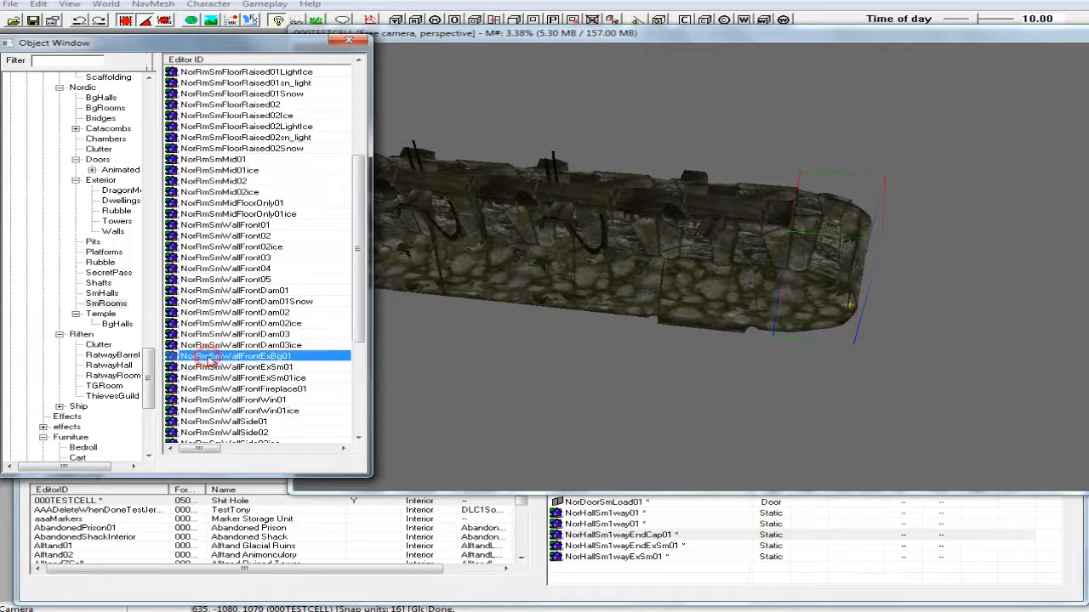
{"action": "right_click", "coordinate": [207, 358]}
{"action": "left_click", "coordinate": [251, 421]}
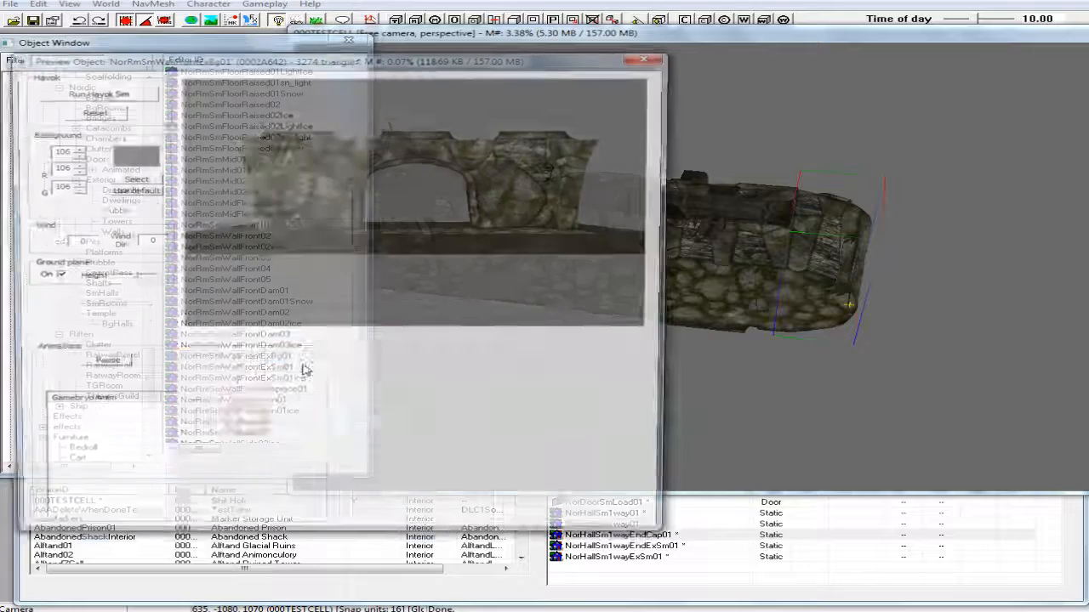
{"action": "left_click_drag", "start_coordinate": [470, 267], "coordinate": [467, 297]}
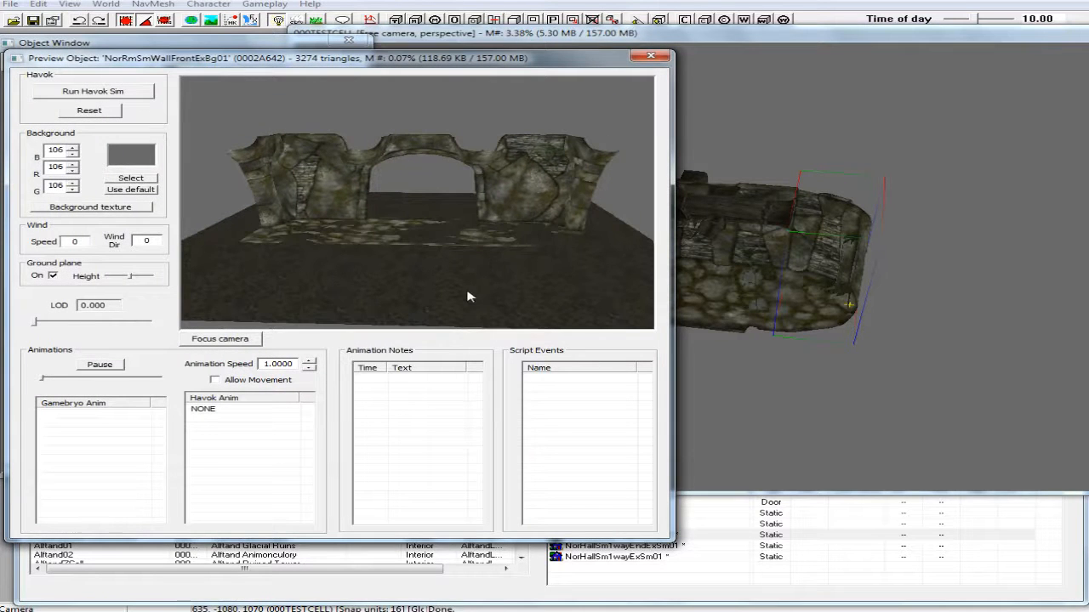
{"action": "left_click", "coordinate": [649, 59]}
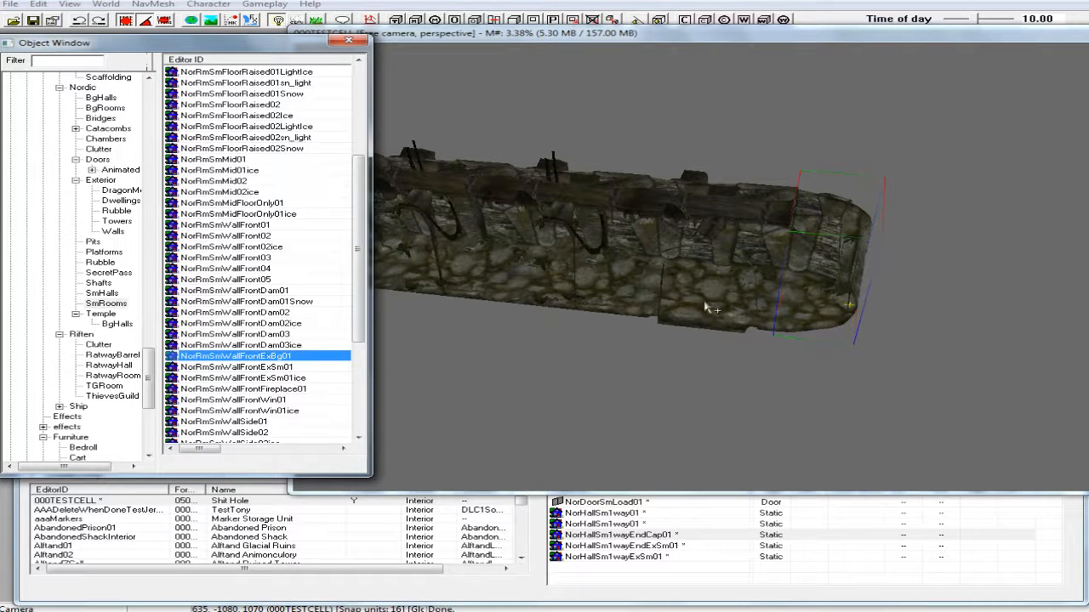
Step: Place NorRmSmWallFrontExSm01 in the cell and move it up to the side opening of the hall near the end cap
{"action": "left_click", "coordinate": [255, 367]}
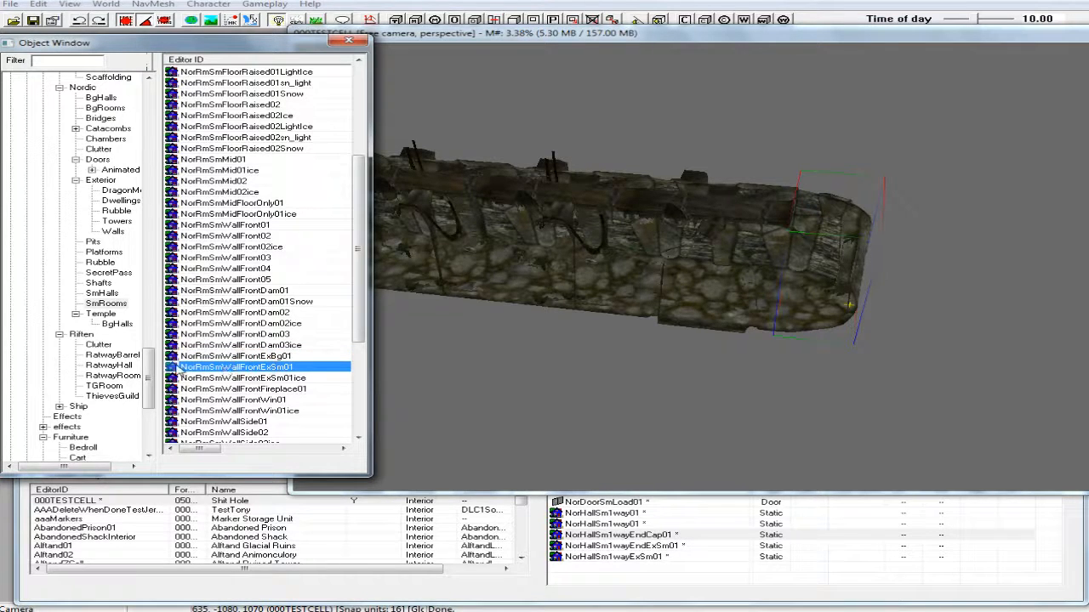
{"action": "left_click_drag", "start_coordinate": [176, 368], "coordinate": [700, 385]}
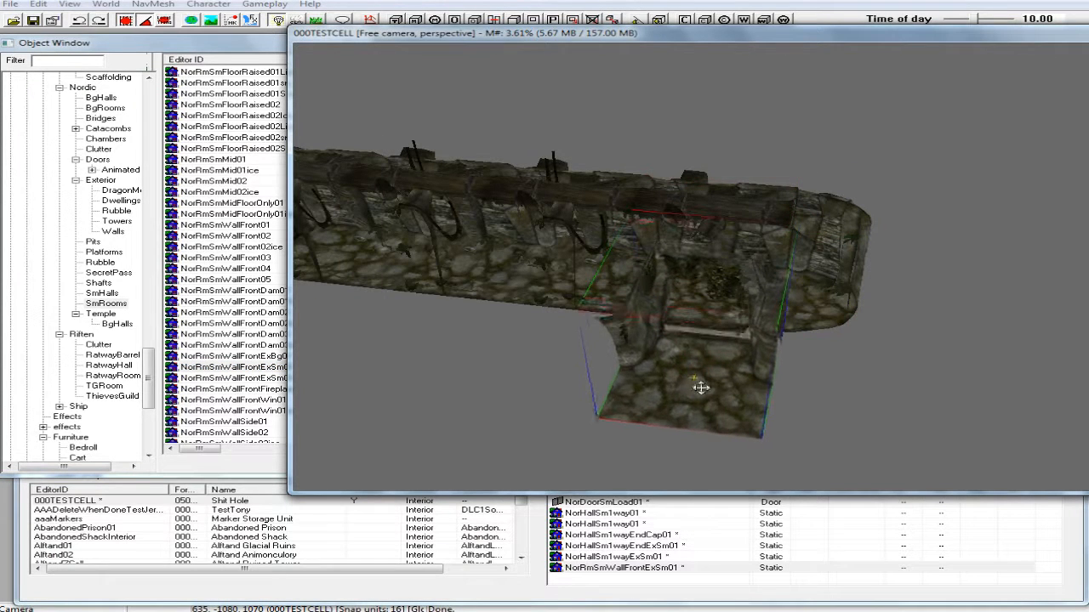
{"action": "middle_click_drag", "start_coordinate": [700, 389], "coordinate": [698, 444]}
{"action": "middle_click_drag", "start_coordinate": [637, 392], "coordinate": [691, 432]}
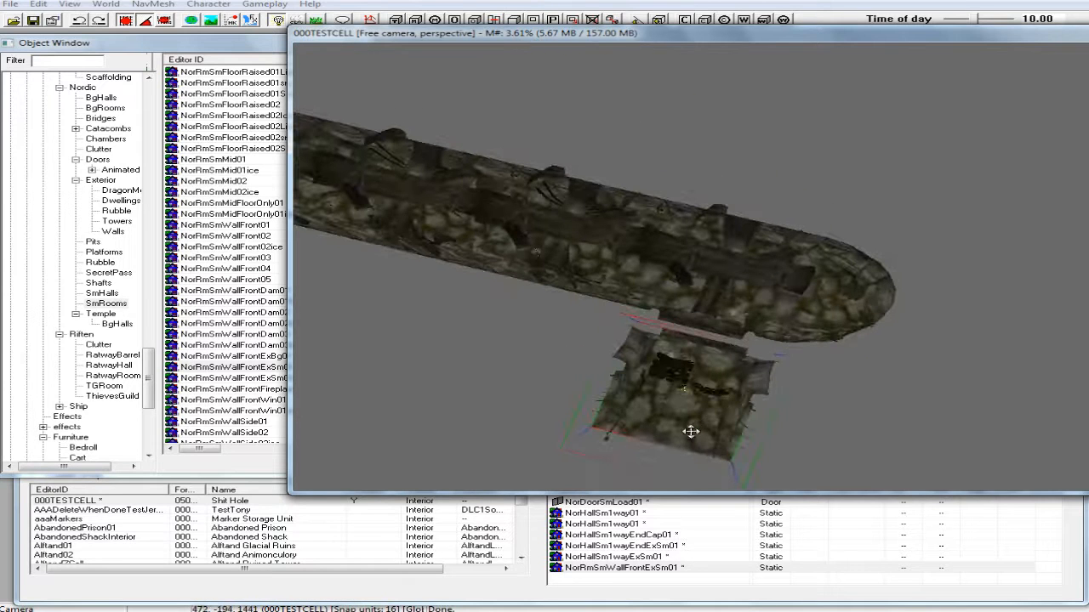
{"action": "left_click_drag", "start_coordinate": [687, 396], "coordinate": [678, 385]}
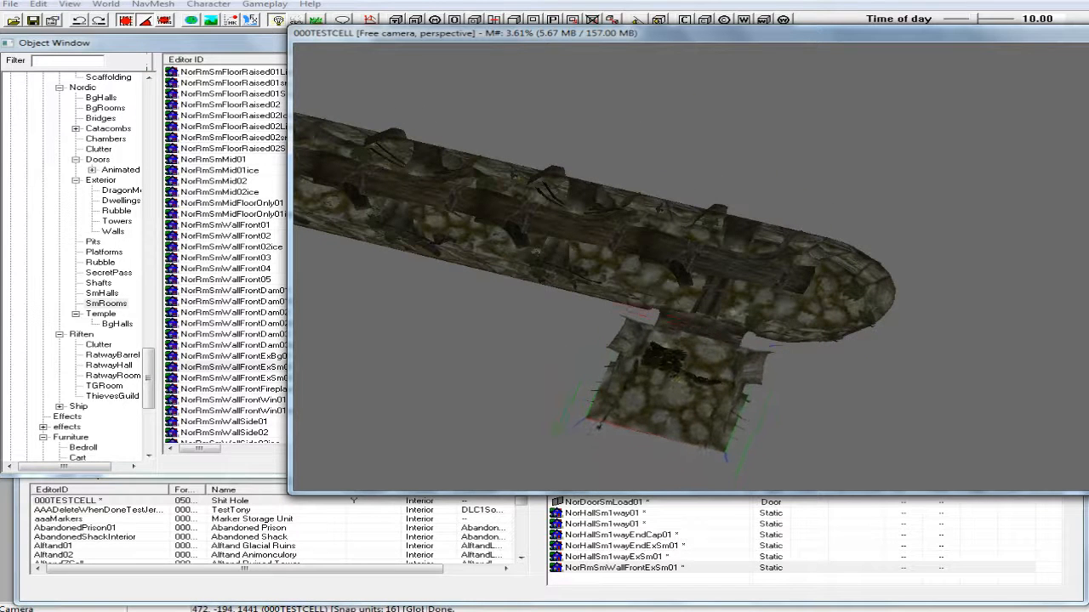
{"action": "middle_click_drag", "start_coordinate": [678, 384], "coordinate": [673, 350]}
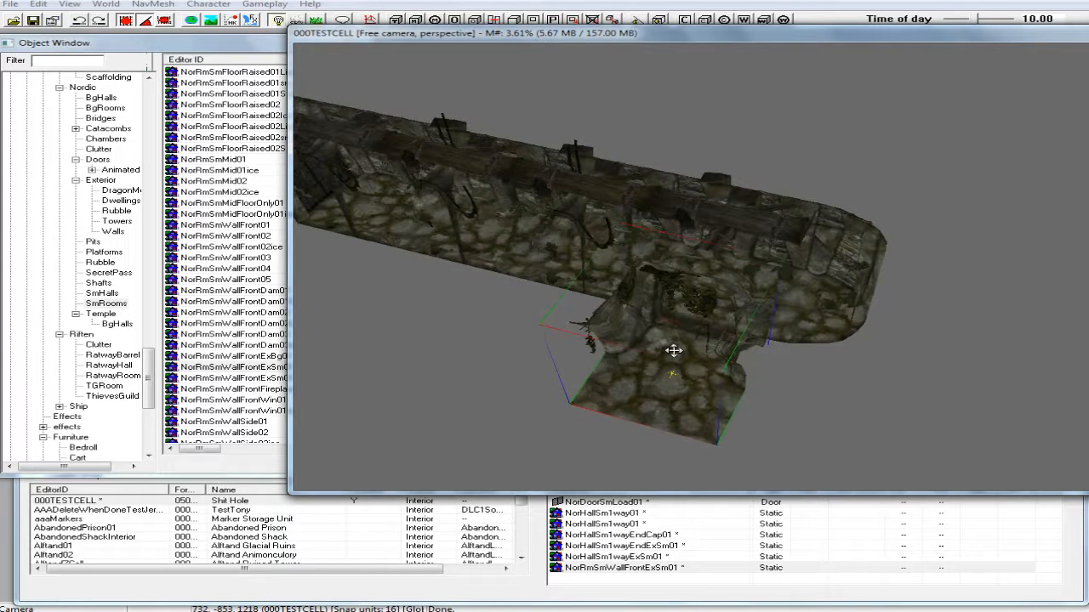
{"action": "left_click_drag", "start_coordinate": [673, 351], "coordinate": [677, 346]}
Step: Fit the NorRmSmWallFrontExSm01 piece tightly against the hall's side opening and inspect the floor seam up close
{"action": "middle_click_drag", "start_coordinate": [675, 368], "coordinate": [621, 353]}
{"action": "scroll", "coordinate": [628, 354], "scroll_direction": "up", "scroll_amount": 10}
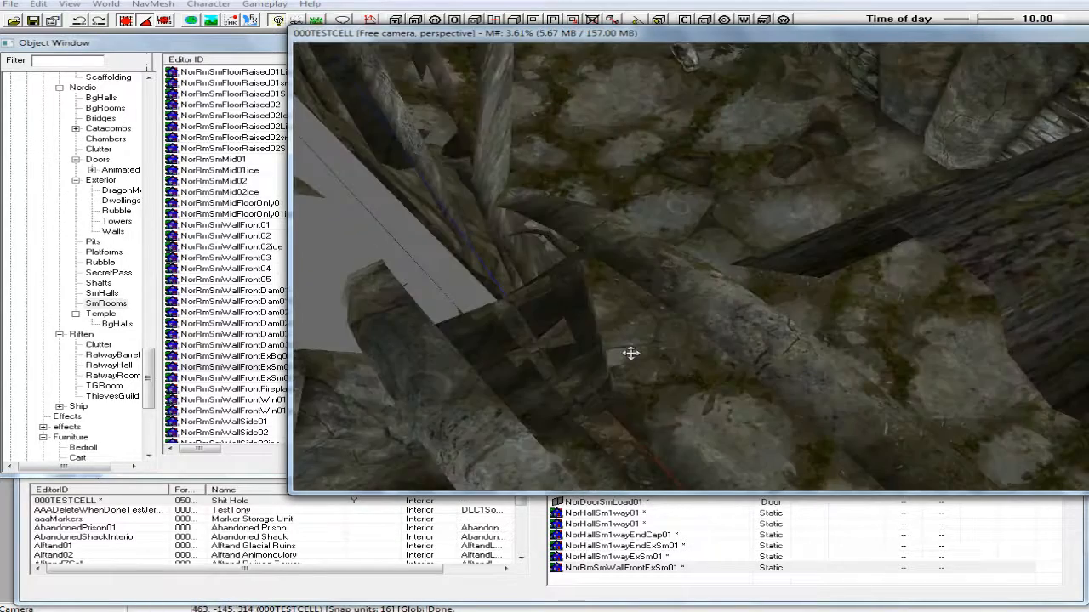
{"action": "middle_click_drag", "start_coordinate": [631, 353], "coordinate": [655, 357]}
{"action": "scroll", "coordinate": [649, 358], "scroll_direction": "up", "scroll_amount": 4}
{"action": "mouse_move", "coordinate": [658, 352]}
{"action": "left_mouse_down"}
{"action": "mouse_move", "coordinate": [650, 362]}
{"action": "mouse_move", "coordinate": [662, 350]}
{"action": "left_mouse_up"}
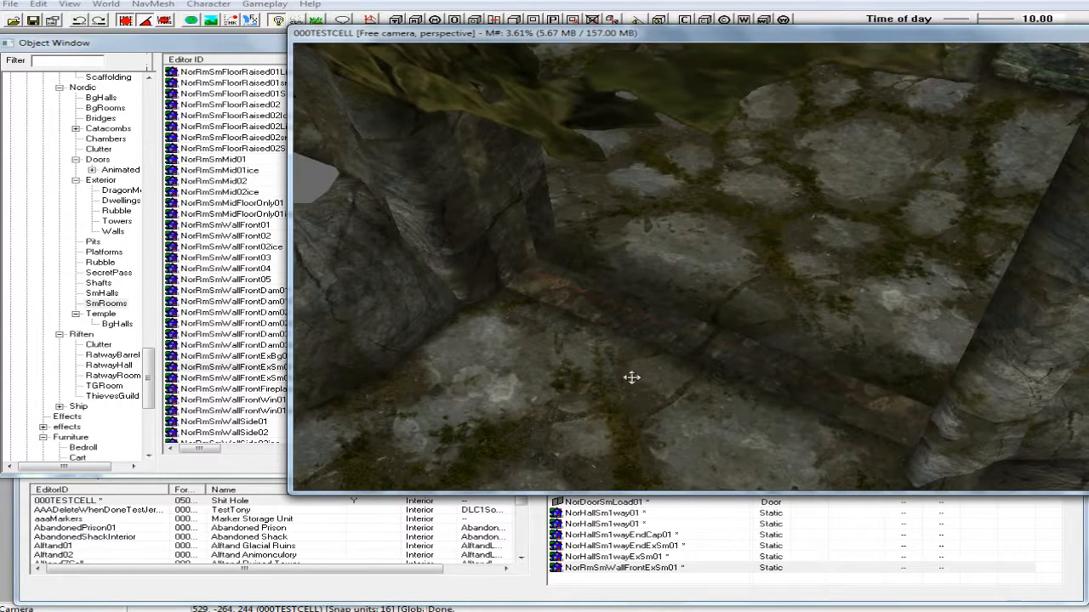
{"action": "scroll", "coordinate": [632, 377], "scroll_direction": "down", "scroll_amount": 10}
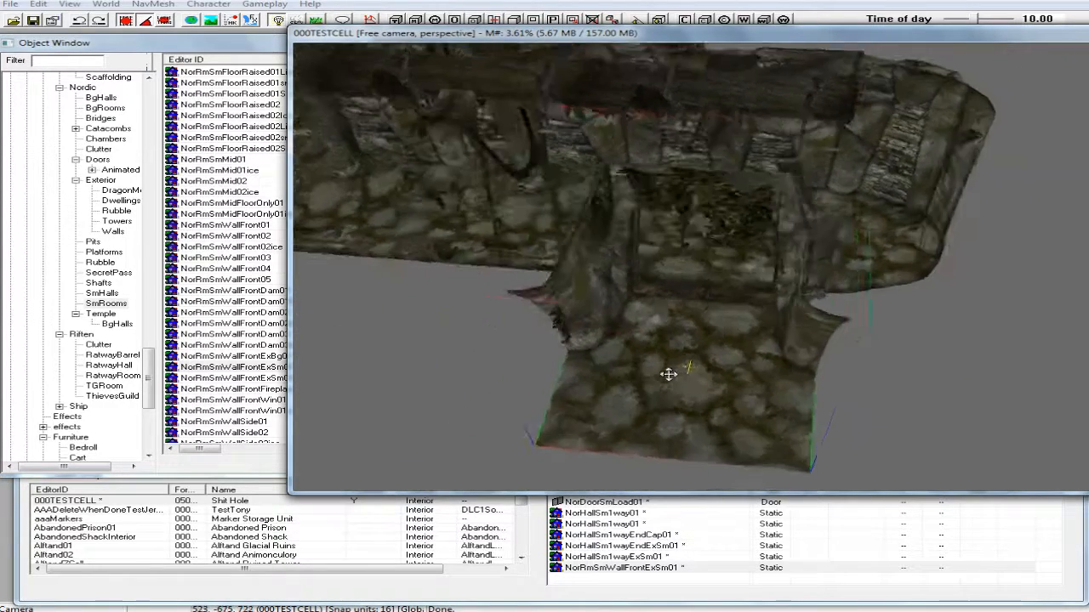
{"action": "scroll", "coordinate": [672, 373], "scroll_direction": "down", "scroll_amount": 6}
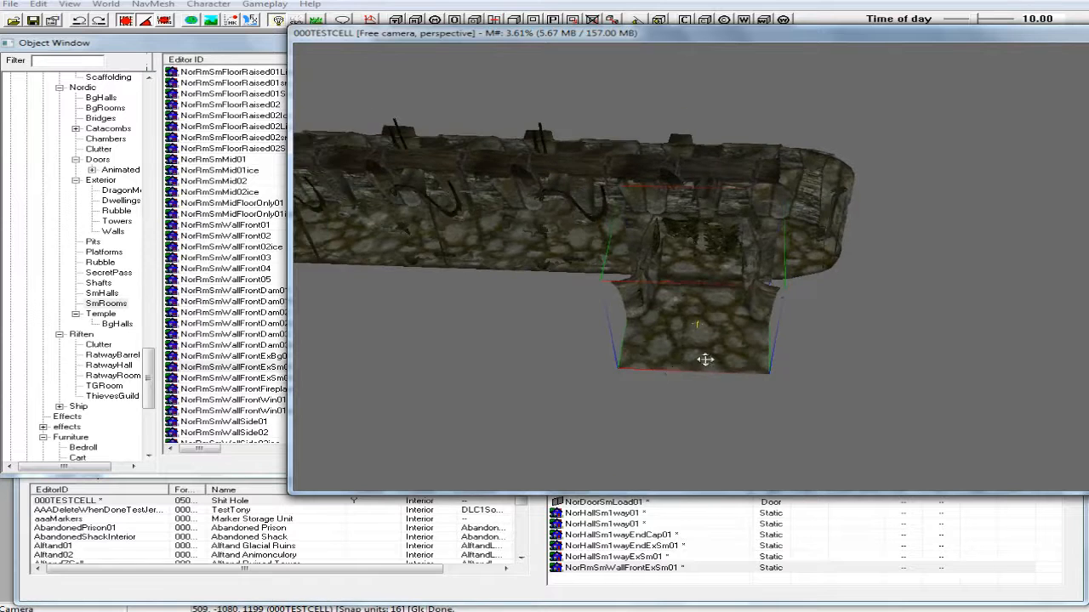
{"action": "middle_click_drag", "start_coordinate": [704, 359], "coordinate": [656, 348], "text": "shift"}
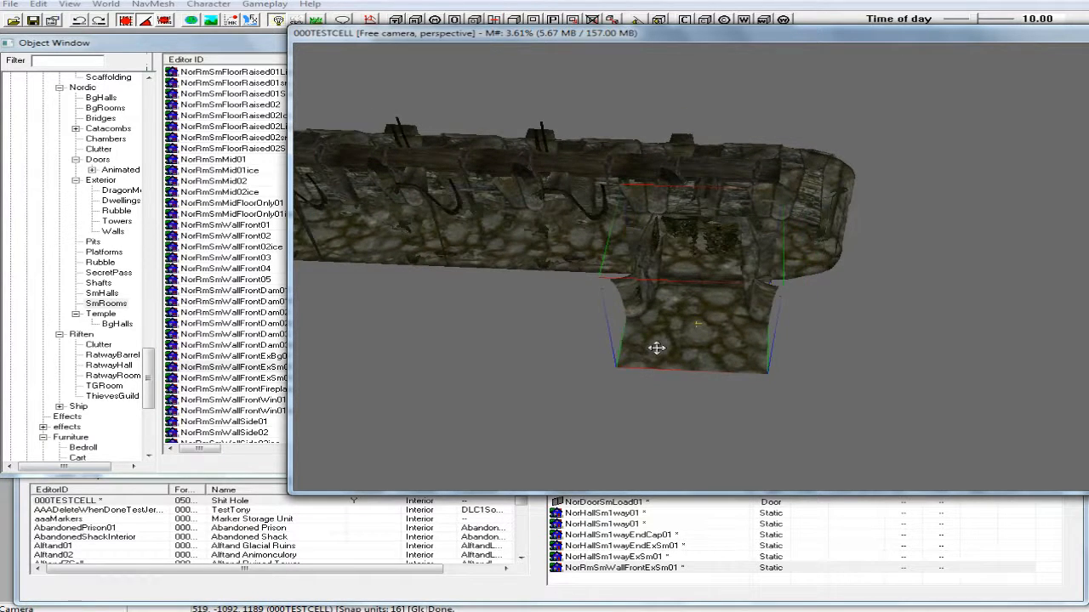
Step: Place NorRmSmWallFront01 and align it flush with the left side of the NorRmSmWallFrontExSm01 doorway piece
{"action": "left_click", "coordinate": [228, 225]}
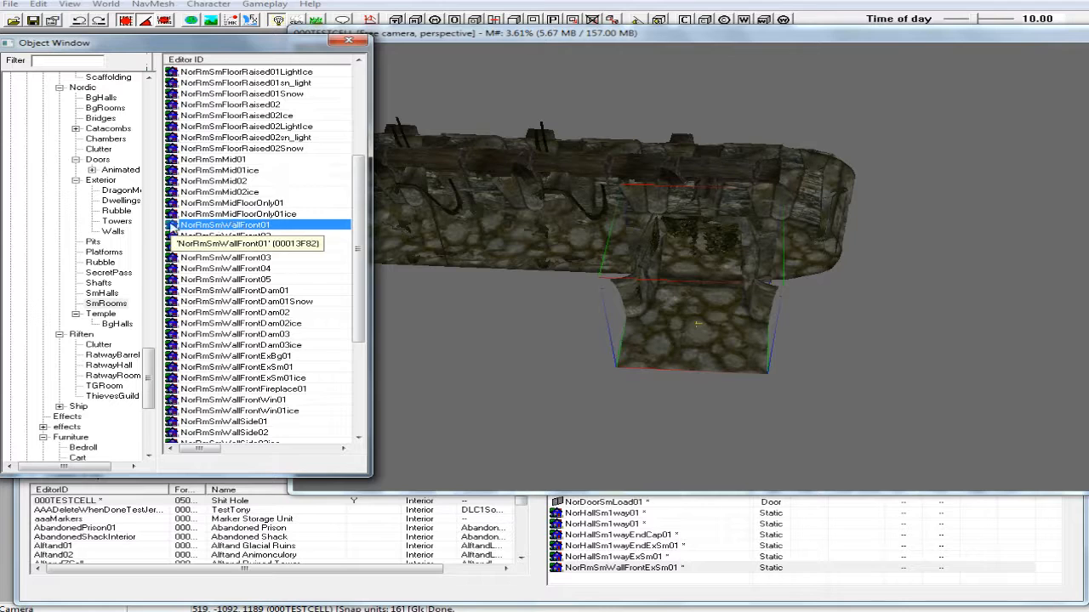
{"action": "left_click_drag", "start_coordinate": [173, 230], "coordinate": [494, 392]}
{"action": "left_click_drag", "start_coordinate": [535, 359], "coordinate": [510, 355]}
{"action": "middle_click_drag", "start_coordinate": [510, 355], "coordinate": [523, 374], "text": "shift"}
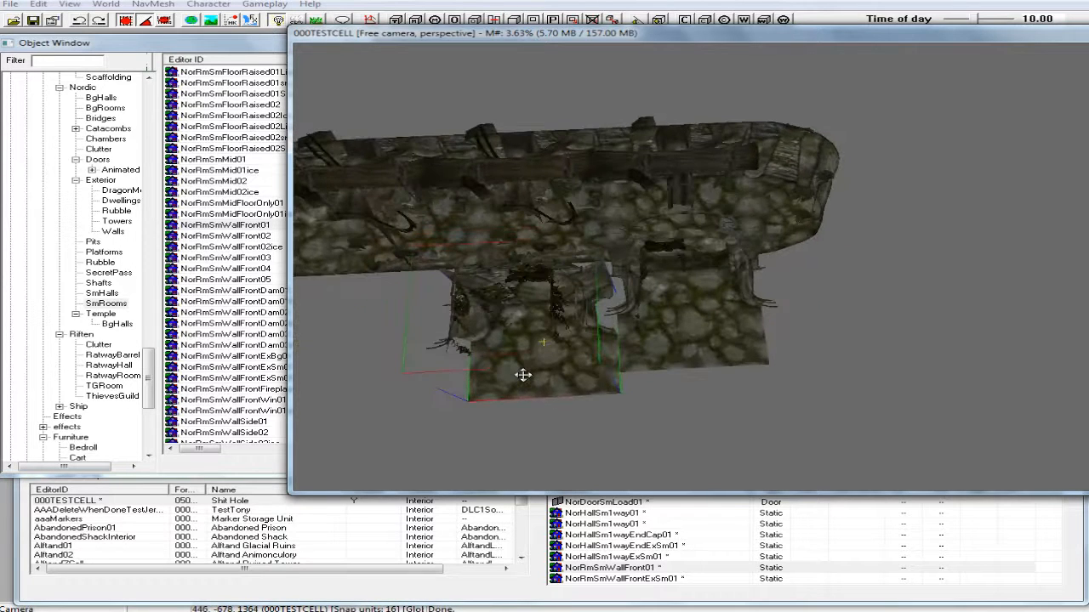
{"action": "scroll", "coordinate": [556, 366], "scroll_direction": "up", "scroll_amount": 5}
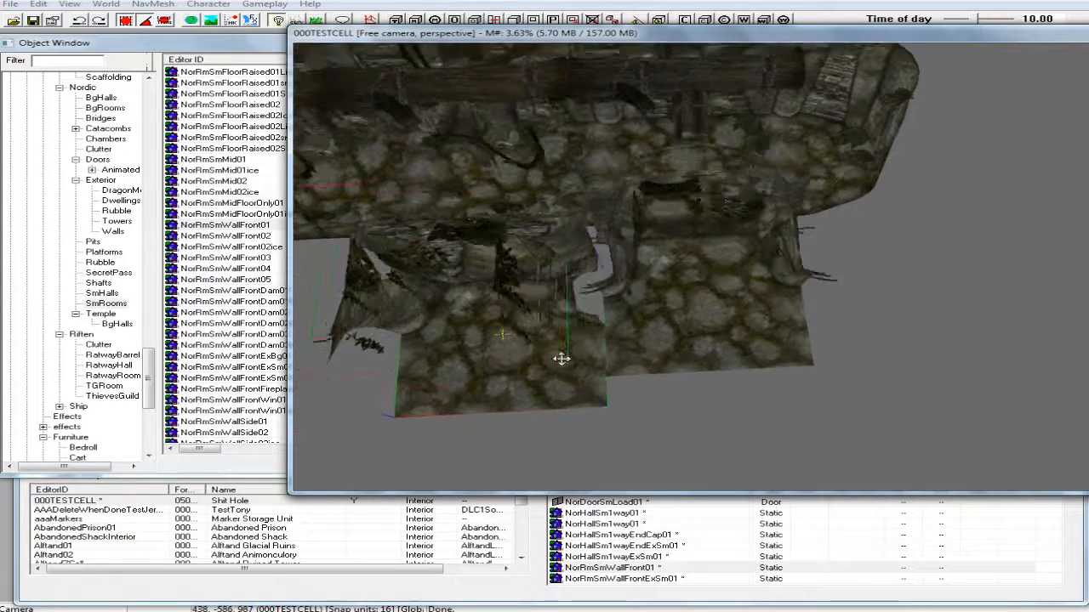
{"action": "left_click_drag", "start_coordinate": [575, 355], "coordinate": [576, 327]}
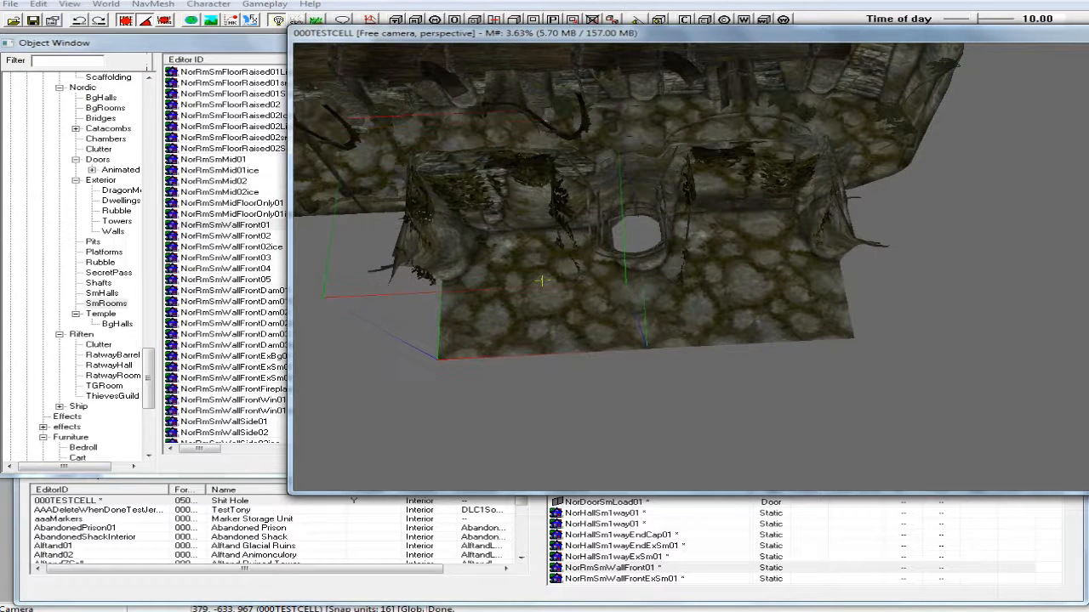
{"action": "middle_click_drag", "start_coordinate": [570, 319], "coordinate": [559, 289], "text": "shift"}
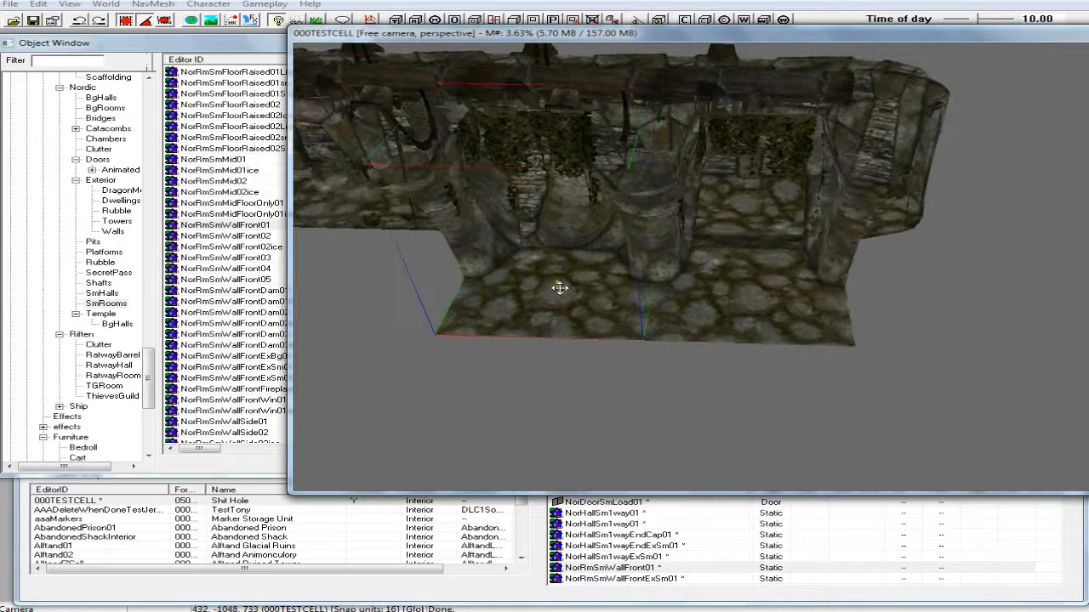
Step: Duplicate the NorRmSmWallFront01 piece and move the copy flush against the doorway piece's opposite side
{"action": "right_click", "coordinate": [560, 290]}
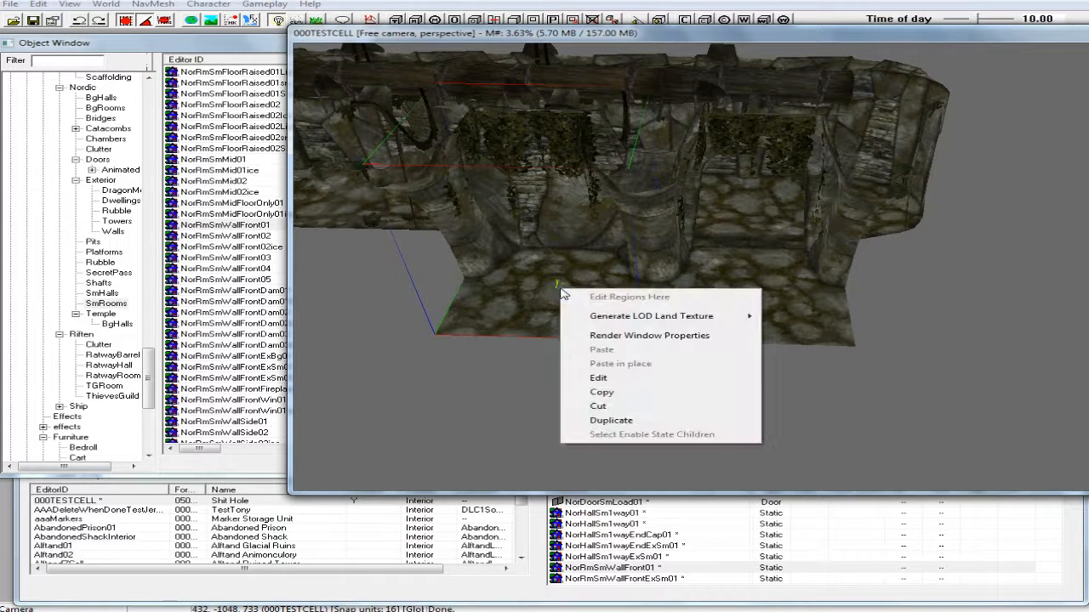
{"action": "left_click", "coordinate": [618, 422]}
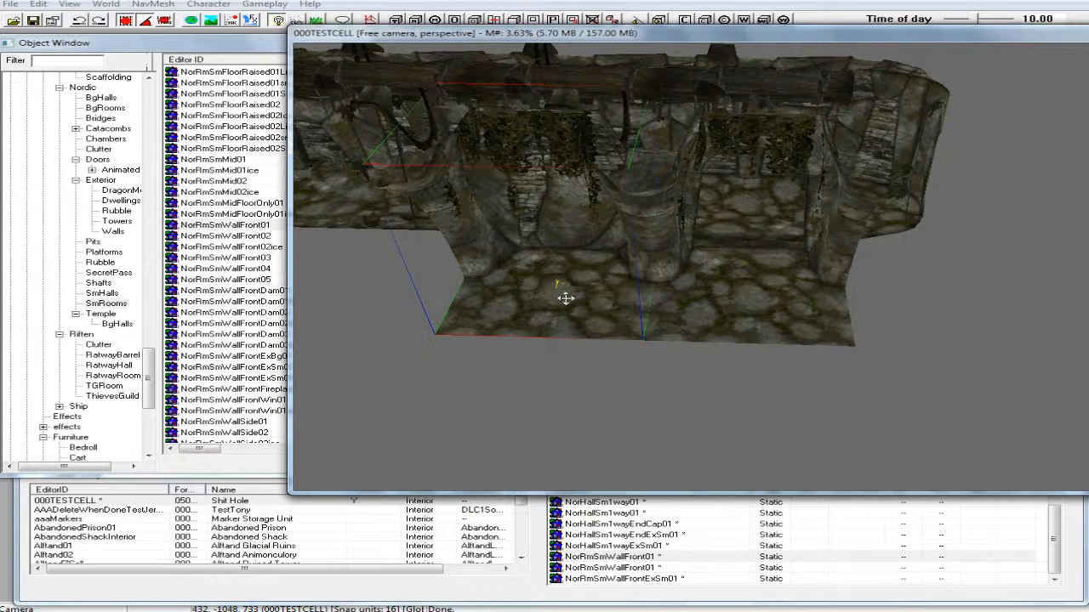
{"action": "left_click_drag", "start_coordinate": [568, 303], "coordinate": [942, 292]}
{"action": "scroll", "coordinate": [970, 308], "scroll_direction": "down", "scroll_amount": 3}
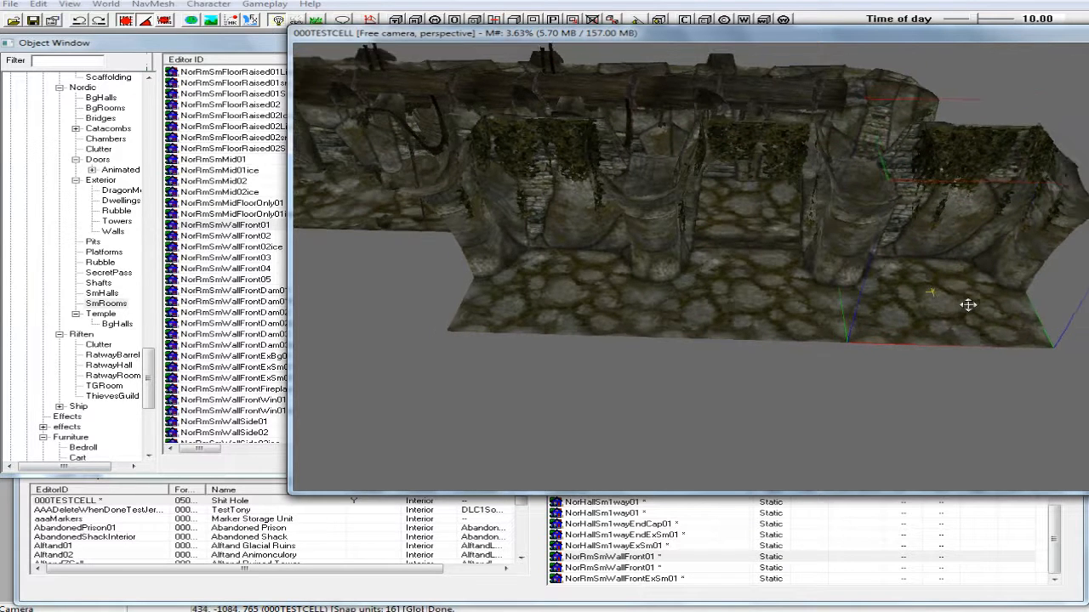
{"action": "middle_click_drag", "start_coordinate": [977, 324], "coordinate": [977, 323], "text": "shift"}
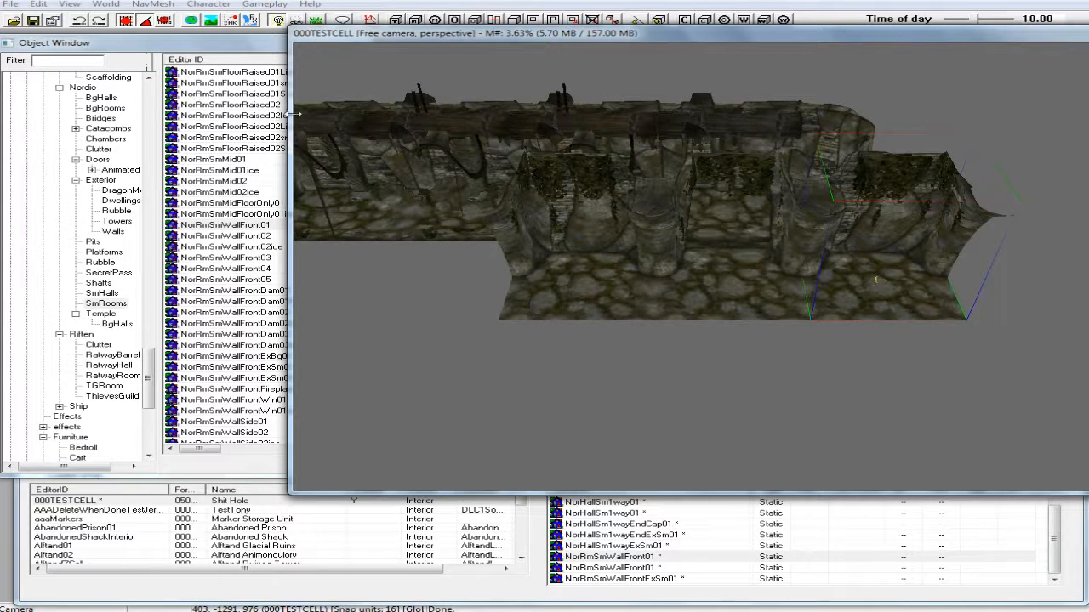
Step: Find the inner corner pieces in the SmRooms list and preview NorRmSmCorIn01ice, turning it to examine its shape
{"action": "left_click", "coordinate": [250, 42]}
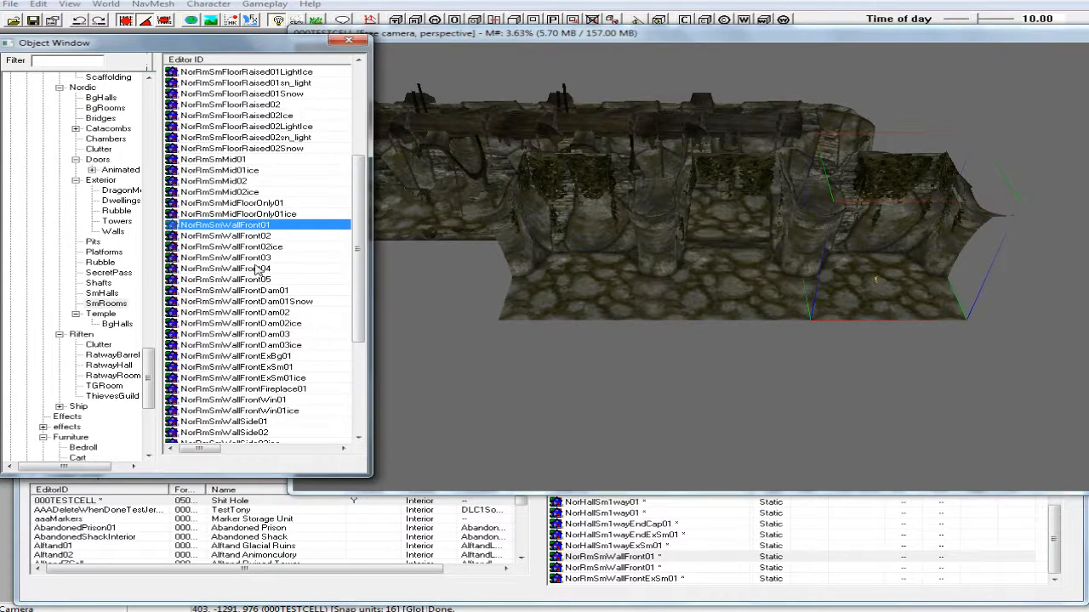
{"action": "scroll", "coordinate": [255, 270], "scroll_direction": "up", "scroll_amount": 5}
{"action": "scroll", "coordinate": [255, 270], "scroll_direction": "up", "scroll_amount": 1}
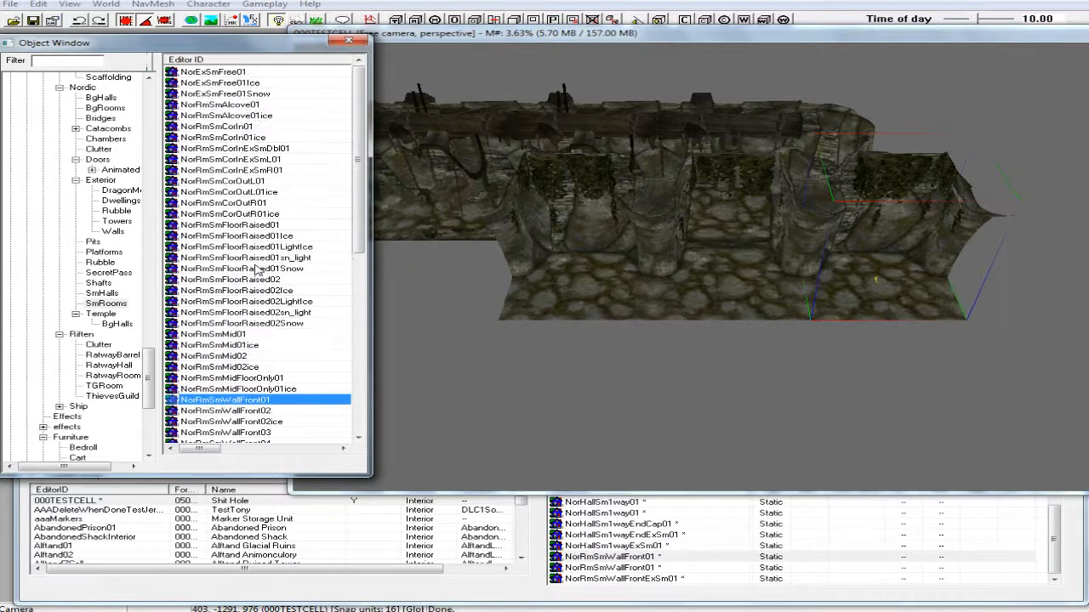
{"action": "left_click", "coordinate": [223, 127]}
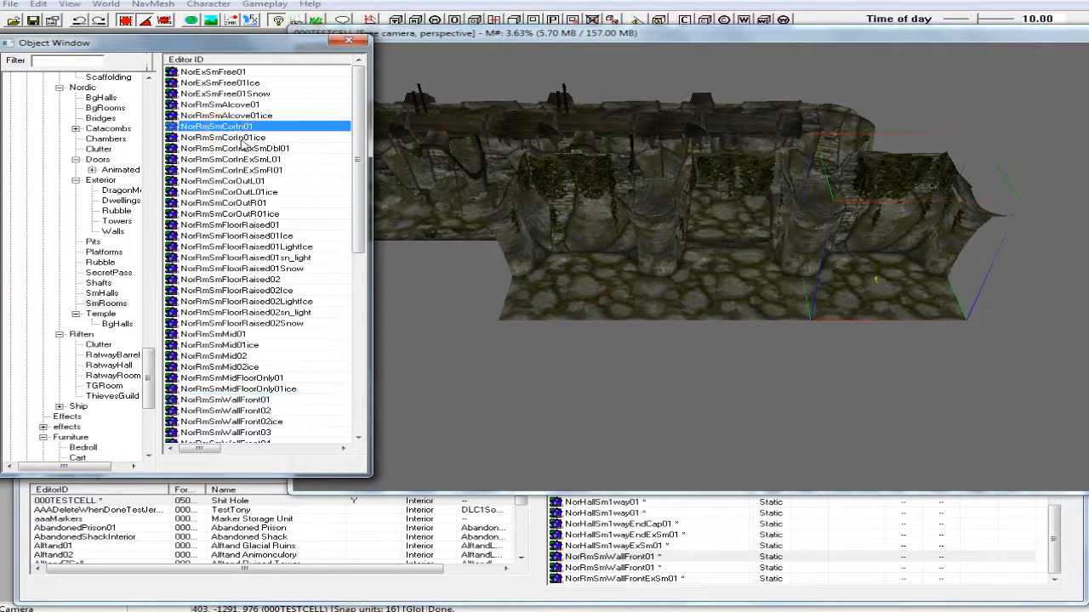
{"action": "right_click", "coordinate": [243, 138]}
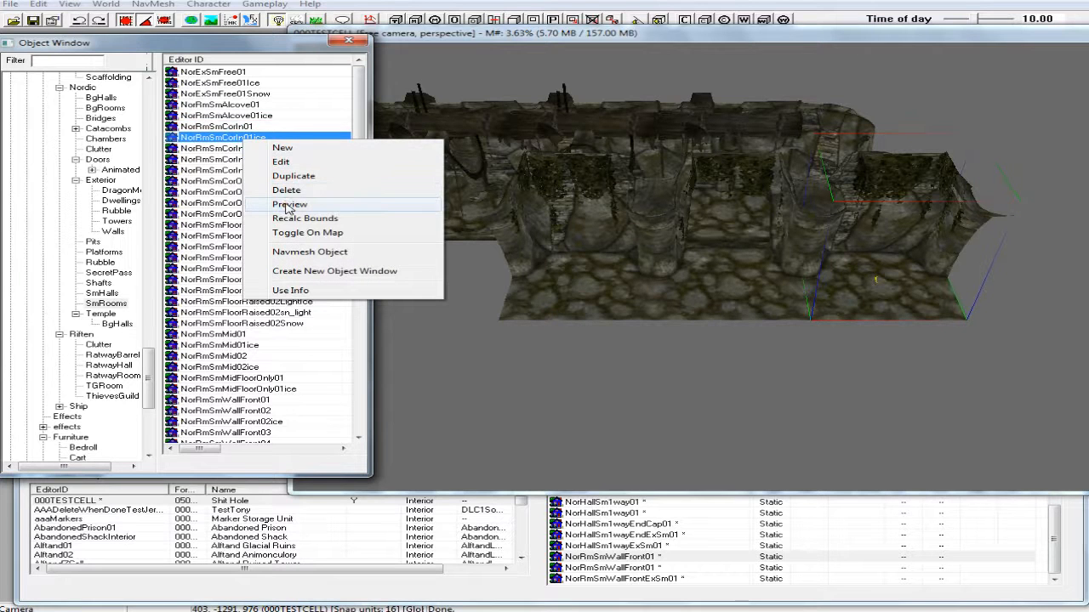
{"action": "left_click", "coordinate": [288, 205]}
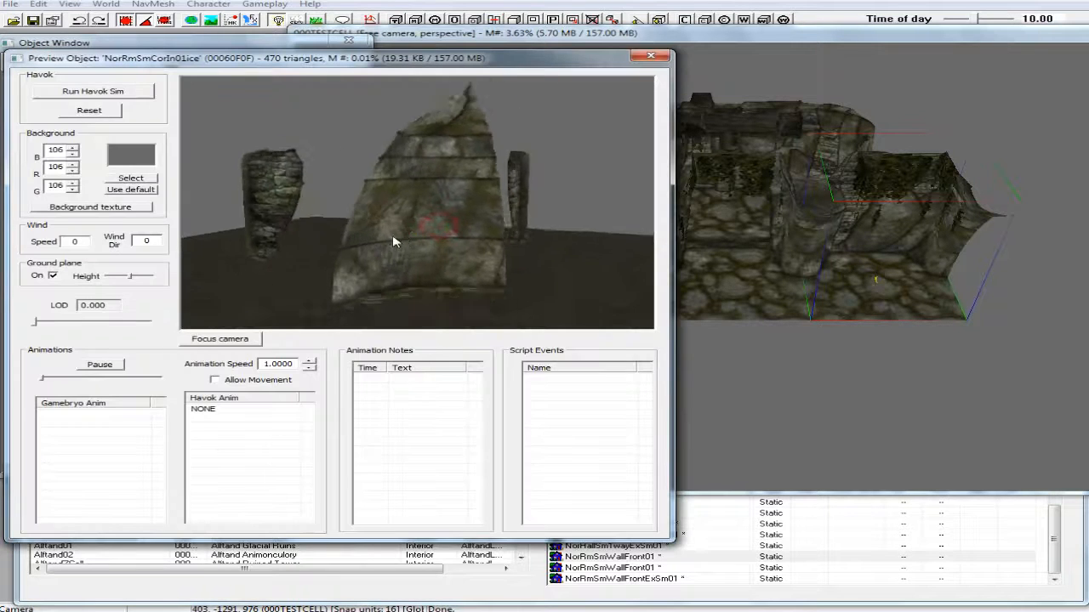
{"action": "left_click_drag", "start_coordinate": [367, 247], "coordinate": [426, 254]}
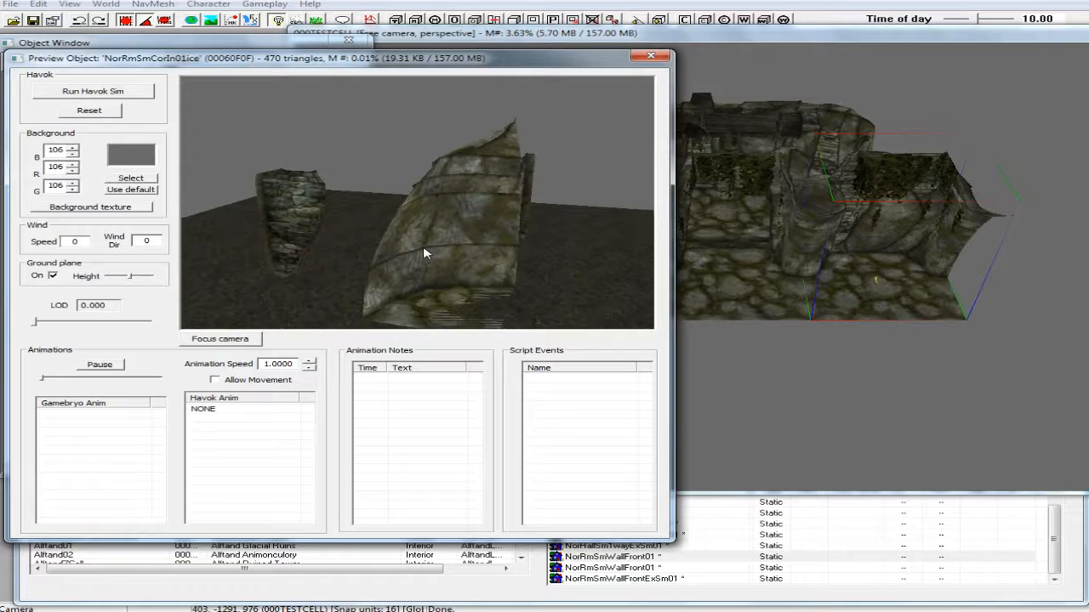
{"action": "left_click", "coordinate": [651, 55]}
Step: Place the NorRmSmCorIn01 corner against the left end of the room's front wall row
{"action": "left_click", "coordinate": [203, 127]}
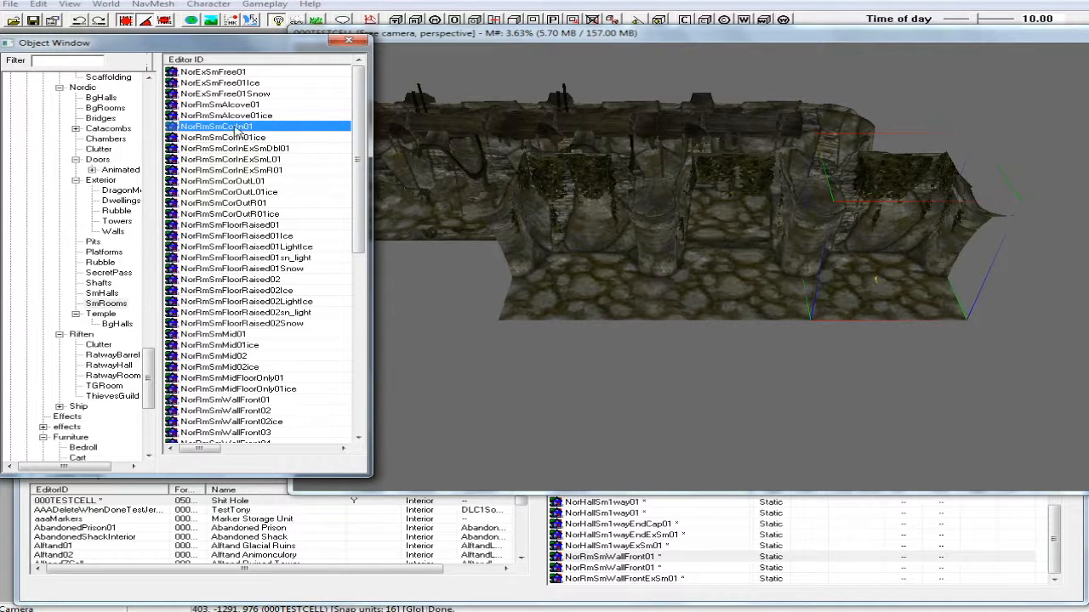
{"action": "left_click_drag", "start_coordinate": [170, 132], "coordinate": [438, 295]}
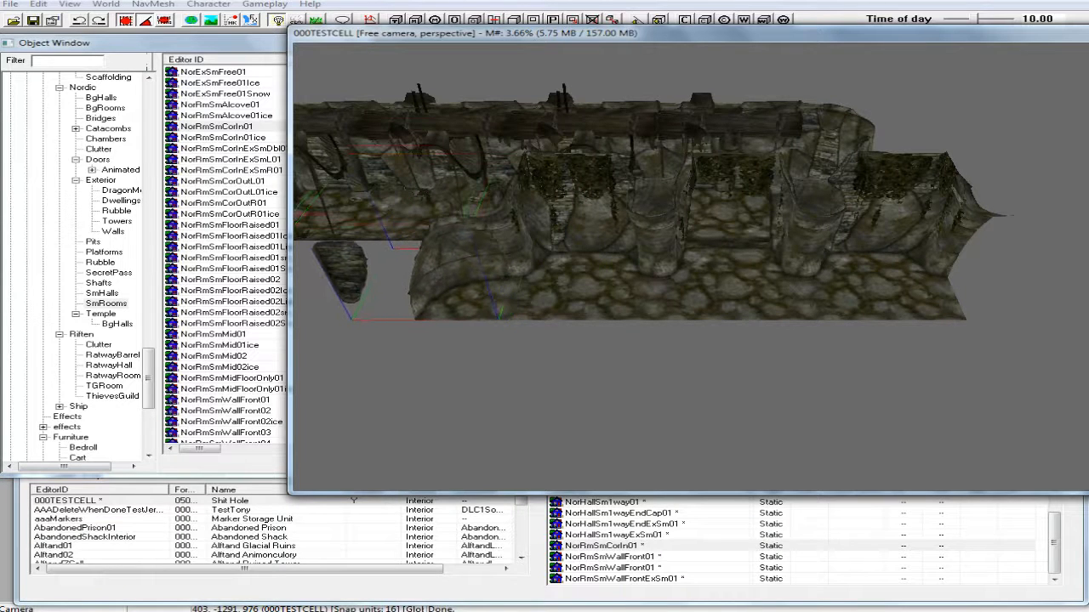
{"action": "middle_click_drag", "start_coordinate": [428, 290], "coordinate": [529, 331], "text": "shift"}
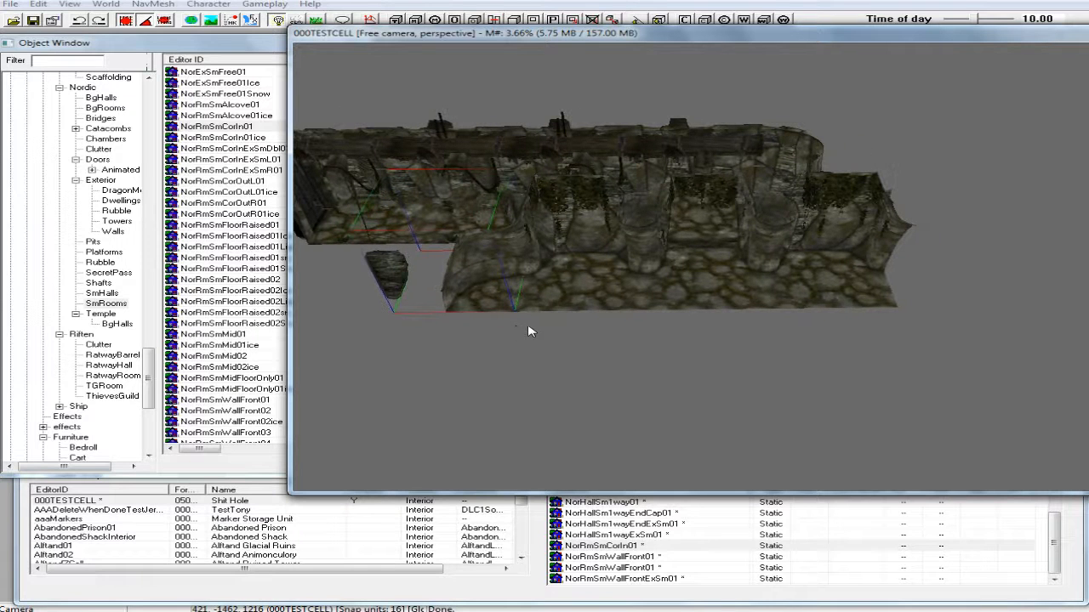
Step: Duplicate the NorRmSmCorIn01 corner, rotate the copy to face into the room, and attach it to the wall row's right end
{"action": "right_click", "coordinate": [481, 302]}
{"action": "left_click", "coordinate": [559, 436]}
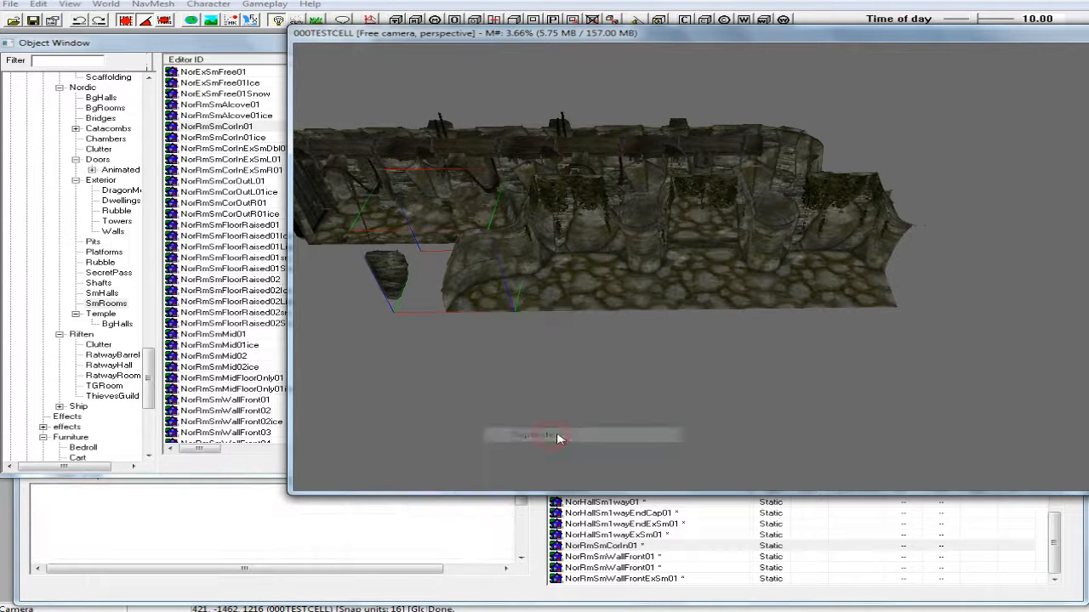
{"action": "left_click_drag", "start_coordinate": [482, 291], "coordinate": [639, 366]}
{"action": "right_click_drag", "start_coordinate": [639, 366], "coordinate": [606, 354]}
{"action": "left_click_drag", "start_coordinate": [628, 369], "coordinate": [1013, 279]}
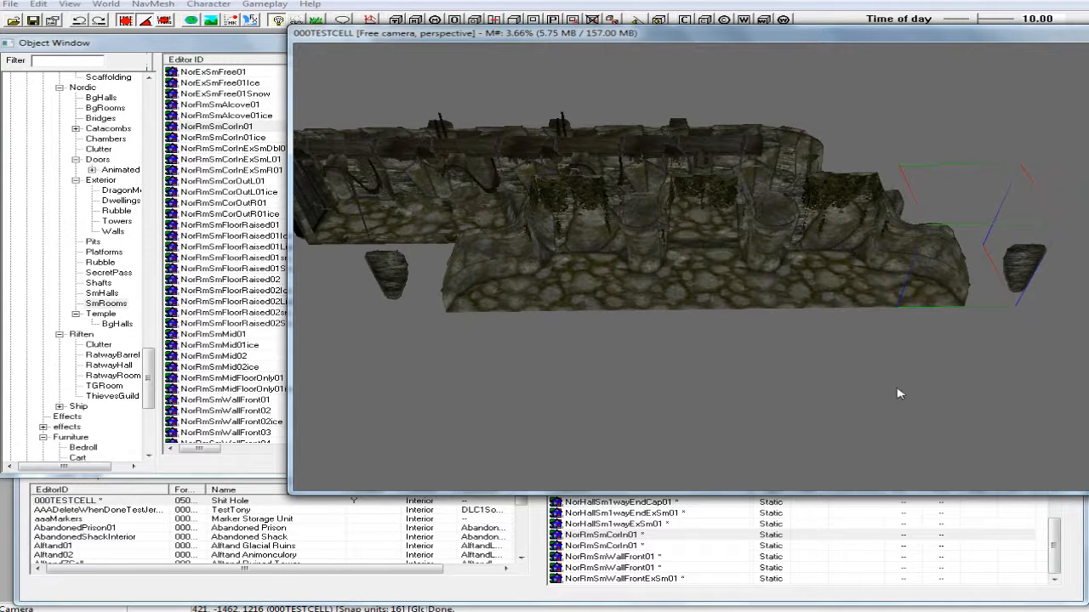
Step: Find NorRmSmWallSide01 in the SmRooms list and add it to the cell near the room's left corner
{"action": "left_click_drag", "start_coordinate": [927, 300], "coordinate": [927, 299]}
{"action": "mouse_move", "coordinate": [936, 293]}
{"action": "middle_mouse_down", "text": "shift"}
{"action": "mouse_move", "coordinate": [954, 296]}
{"action": "mouse_move", "coordinate": [933, 294]}
{"action": "middle_mouse_up", "text": "shift"}
{"action": "scroll", "coordinate": [953, 298], "scroll_direction": "down", "scroll_amount": 1}
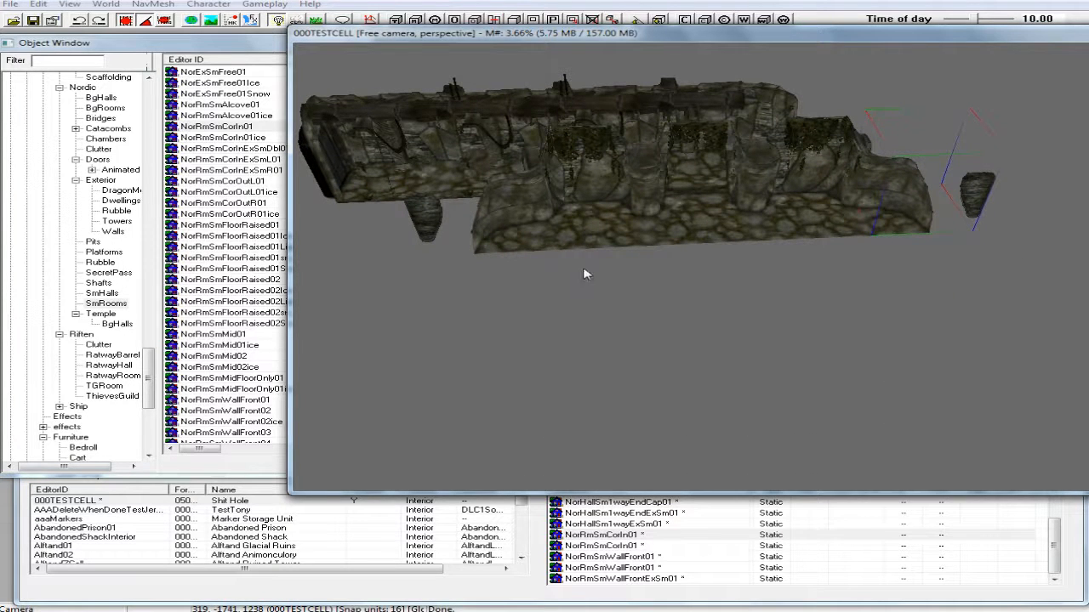
{"action": "left_click", "coordinate": [251, 256]}
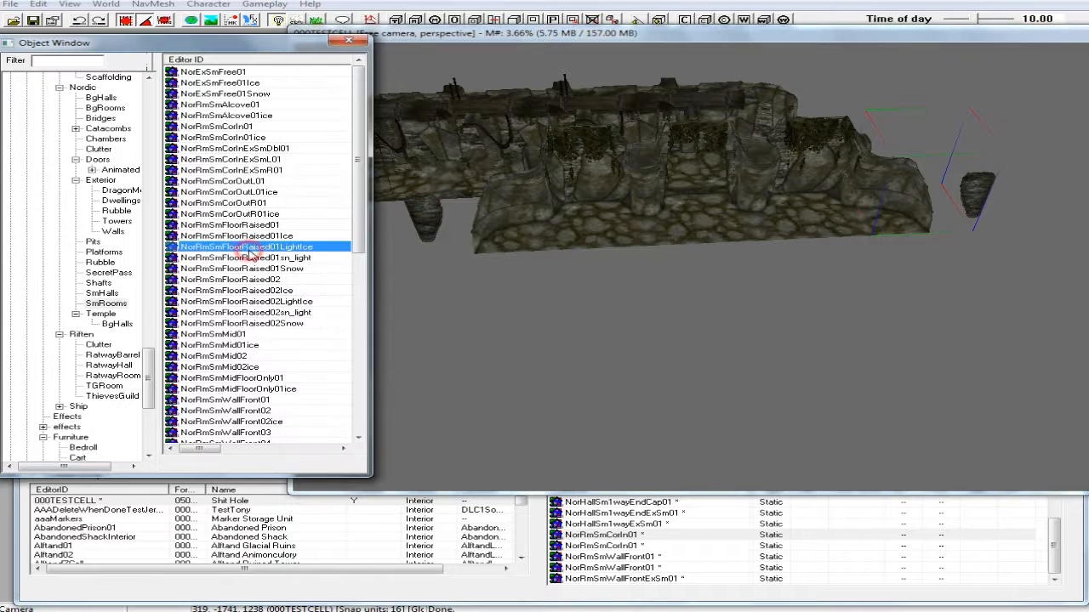
{"action": "scroll", "coordinate": [255, 256], "scroll_direction": "down", "scroll_amount": 6}
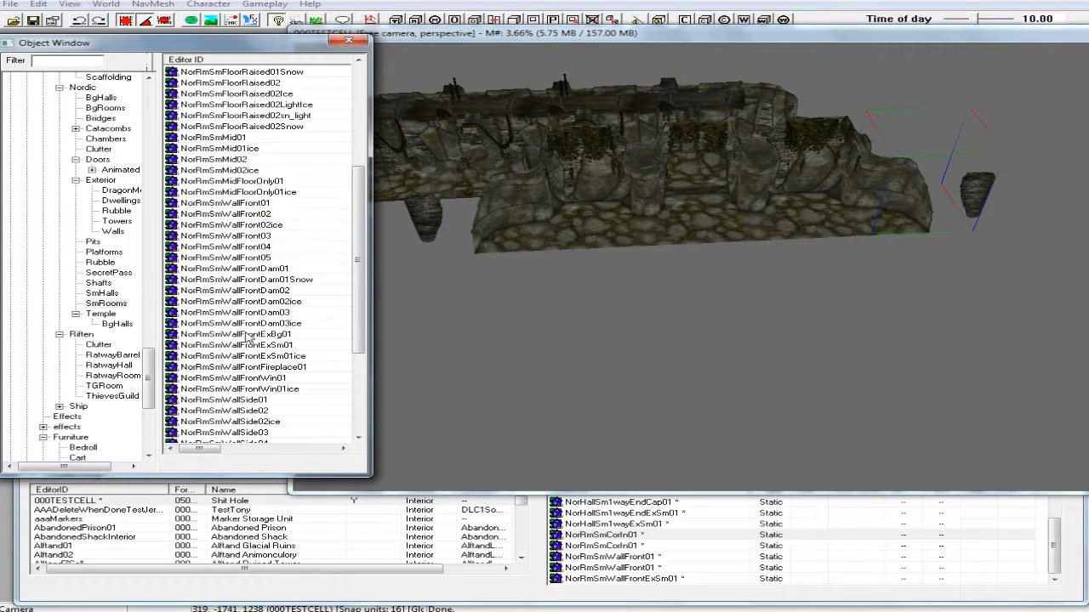
{"action": "scroll", "coordinate": [248, 338], "scroll_direction": "down", "scroll_amount": 2}
{"action": "left_click_drag", "start_coordinate": [257, 336], "coordinate": [518, 251]}
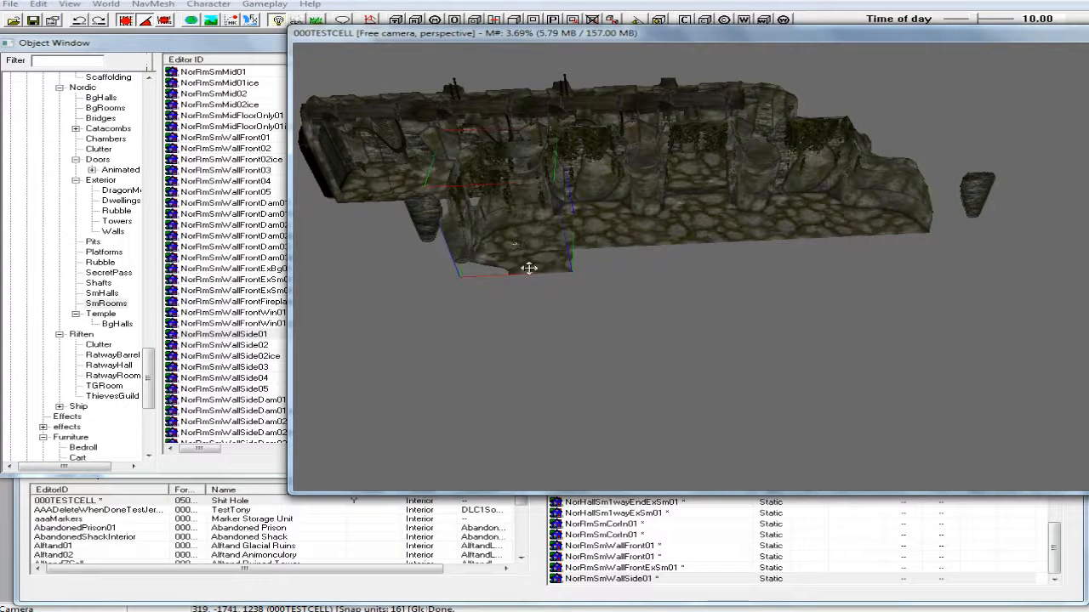
Step: Align the NorRmSmWallSide01 piece with the open side of the room's left corner
{"action": "left_click_drag", "start_coordinate": [496, 296], "coordinate": [493, 321]}
{"action": "middle_click_drag", "start_coordinate": [494, 321], "coordinate": [480, 364], "text": "shift"}
{"action": "left_click_drag", "start_coordinate": [480, 312], "coordinate": [470, 295]}
{"action": "middle_click_drag", "start_coordinate": [470, 294], "coordinate": [483, 230], "text": "shift"}
{"action": "scroll", "coordinate": [464, 246], "scroll_direction": "up", "scroll_amount": 6}
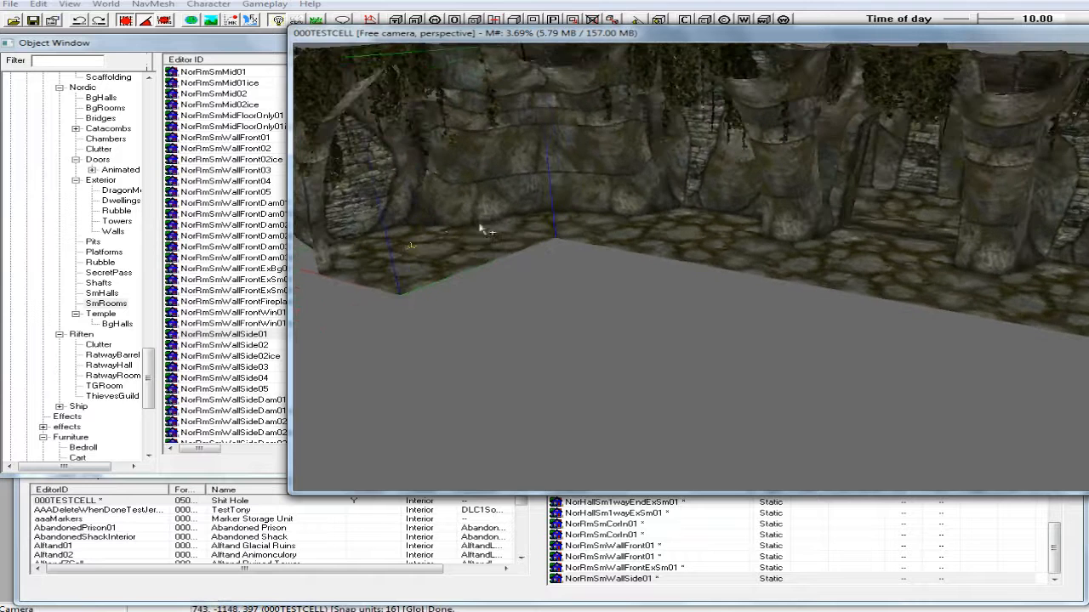
{"action": "left_click_drag", "start_coordinate": [455, 235], "coordinate": [443, 237]}
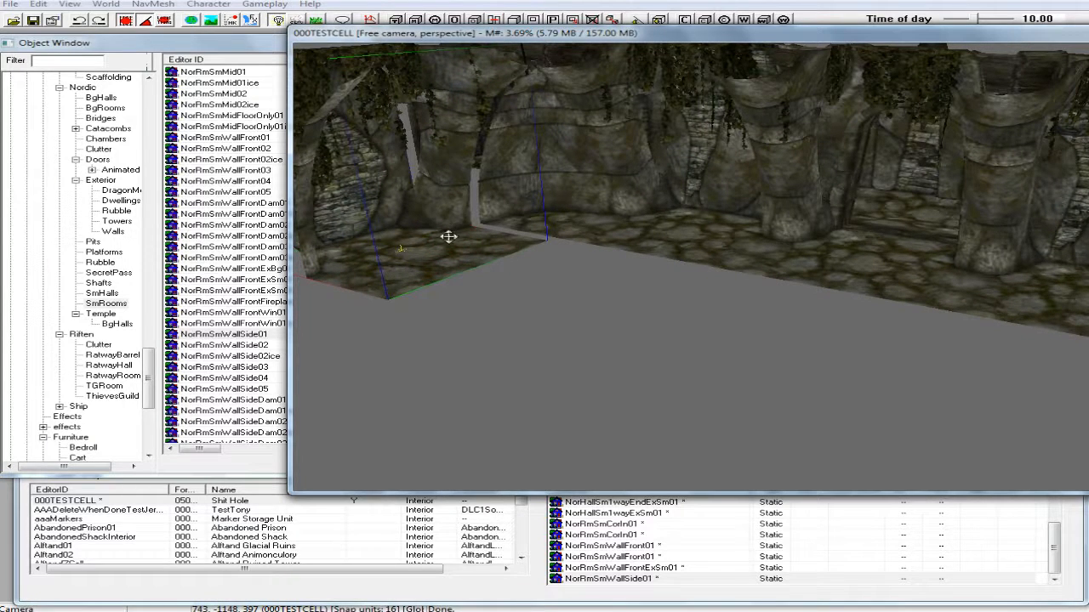
{"action": "left_click_drag", "start_coordinate": [451, 242], "coordinate": [470, 241]}
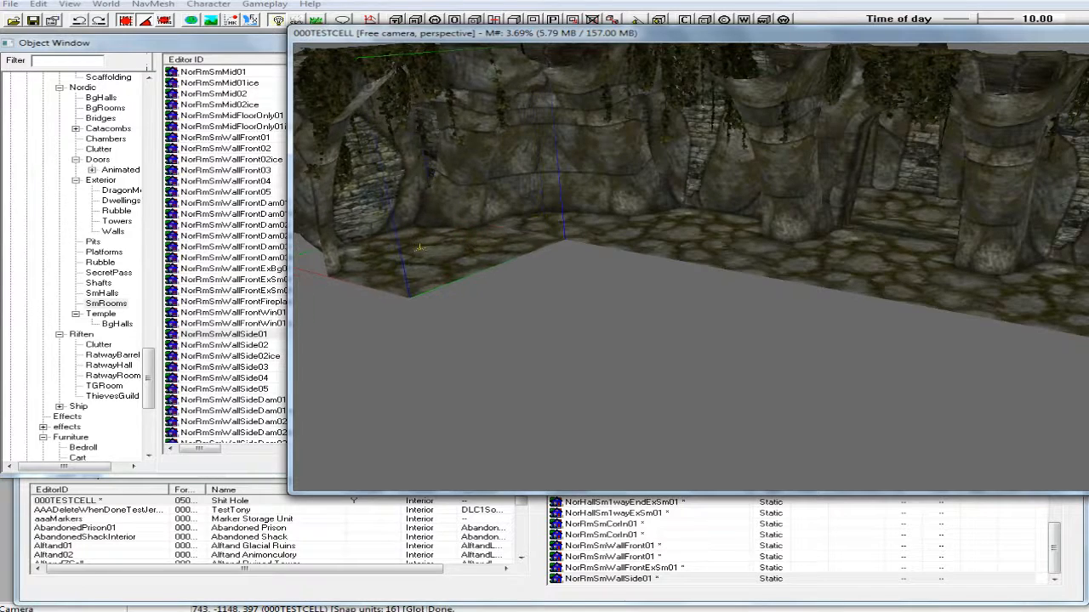
Step: Examine the seam between the side wall piece and the left corner for gaps, up close and from above
{"action": "middle_click_drag", "start_coordinate": [460, 229], "coordinate": [369, 265], "text": "shift"}
{"action": "scroll", "coordinate": [370, 238], "scroll_direction": "up", "scroll_amount": 5}
{"action": "scroll", "coordinate": [394, 263], "scroll_direction": "down", "scroll_amount": 3}
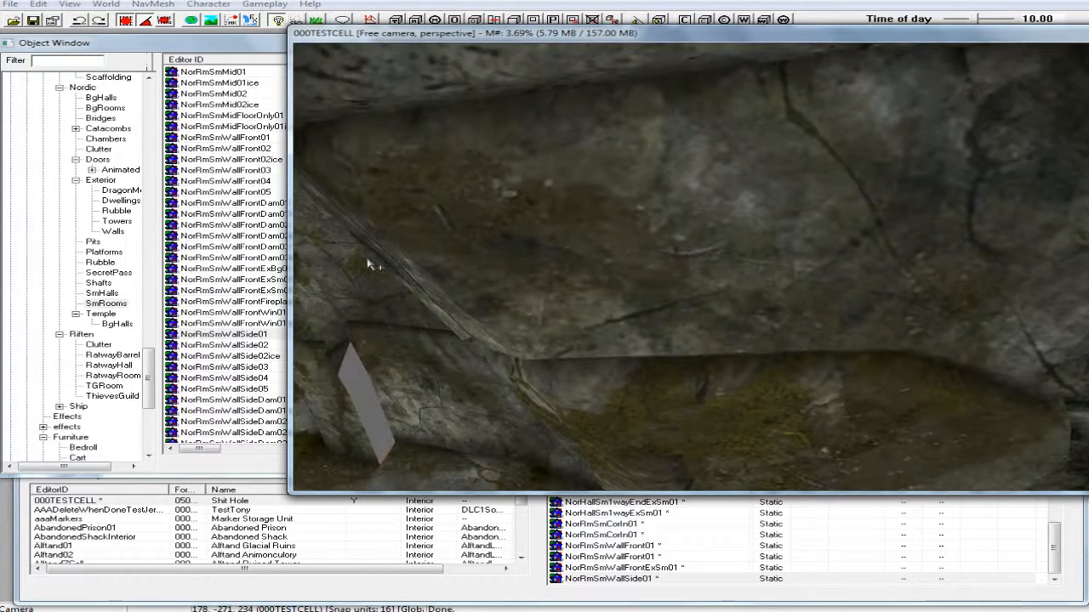
{"action": "scroll", "coordinate": [377, 279], "scroll_direction": "down", "scroll_amount": 3}
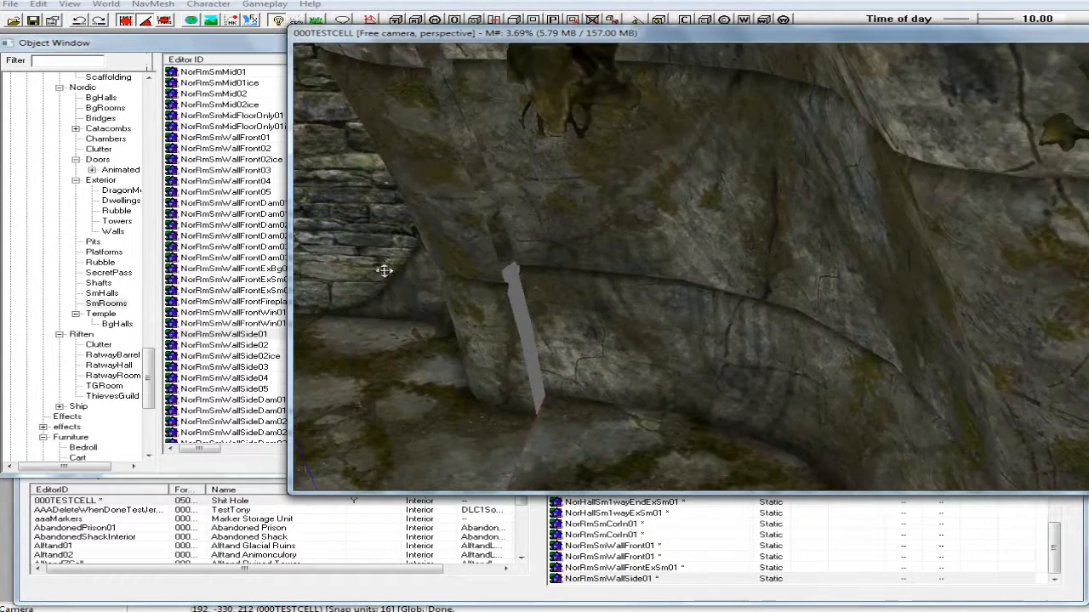
{"action": "scroll", "coordinate": [383, 274], "scroll_direction": "down", "scroll_amount": 5}
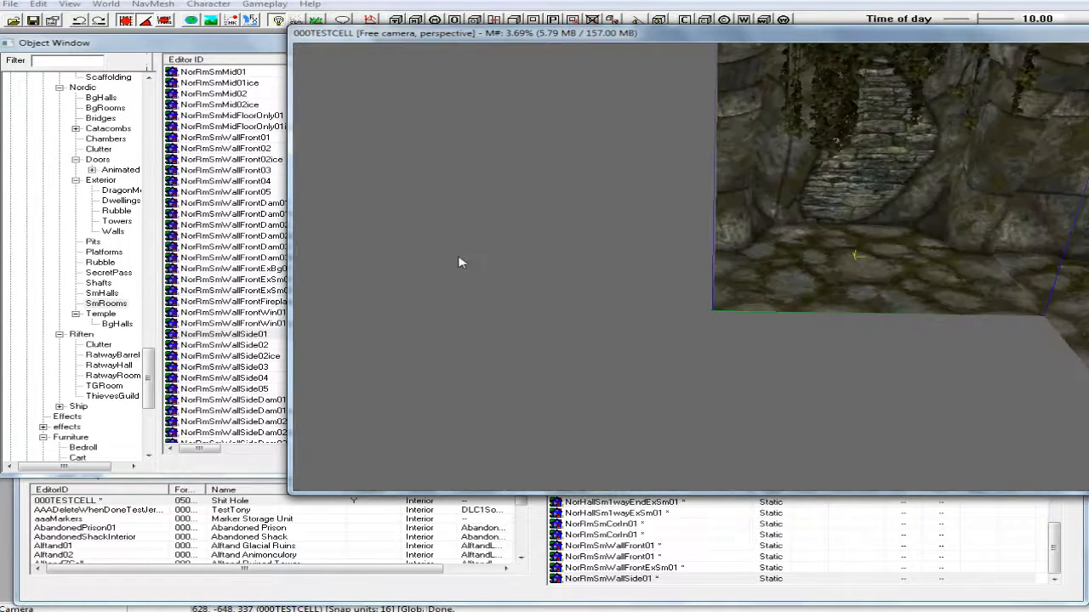
{"action": "middle_click_drag", "start_coordinate": [518, 277], "coordinate": [649, 300], "text": "shift"}
{"action": "middle_click_drag", "start_coordinate": [803, 324], "coordinate": [876, 321], "text": "shift"}
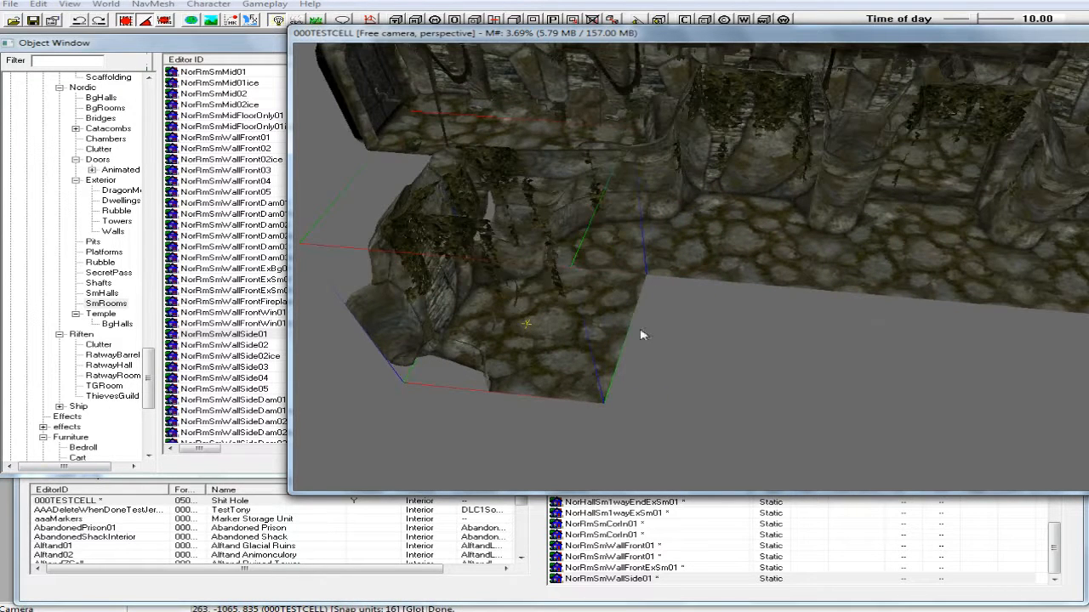
Step: Duplicate the NorRmSmWallSide01 piece and attach the copy to its free end to extend the left wall
{"action": "mouse_move", "coordinate": [564, 321]}
{"action": "middle_mouse_down", "text": "shift"}
{"action": "mouse_move", "coordinate": [508, 306]}
{"action": "mouse_move", "coordinate": [590, 315]}
{"action": "mouse_move", "coordinate": [554, 312]}
{"action": "middle_mouse_up", "text": "shift"}
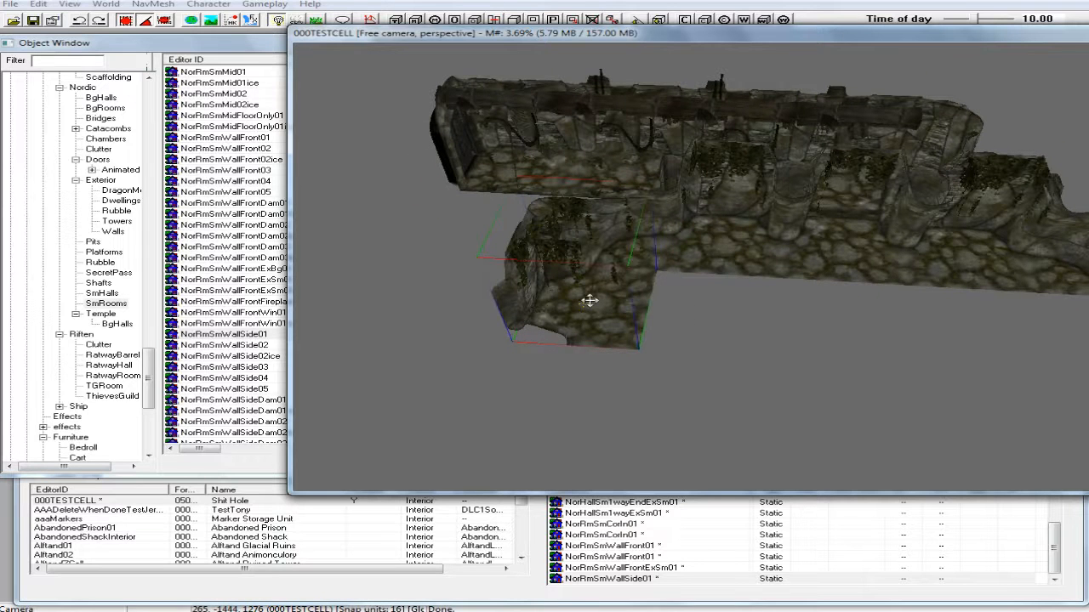
{"action": "right_click", "coordinate": [589, 301]}
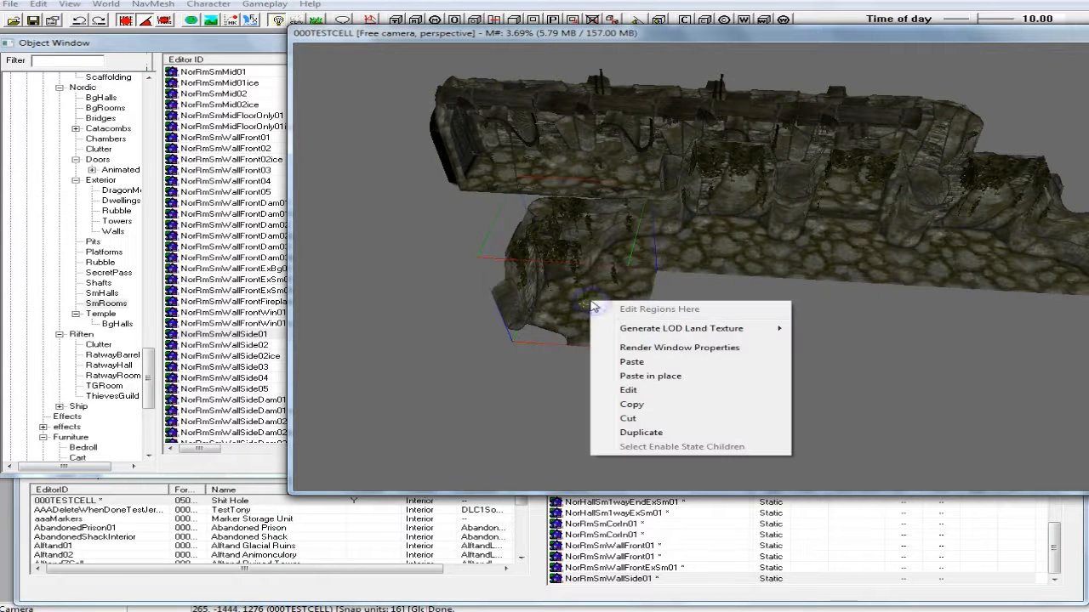
{"action": "left_click", "coordinate": [639, 434]}
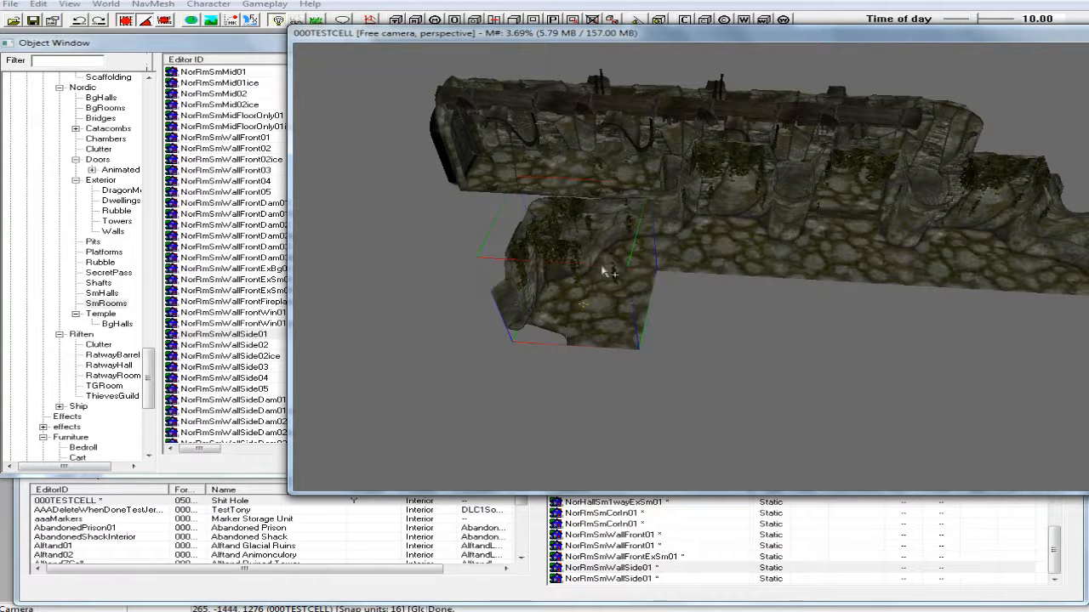
{"action": "left_click_drag", "start_coordinate": [590, 310], "coordinate": [555, 390]}
{"action": "middle_click_drag", "start_coordinate": [560, 399], "coordinate": [513, 385], "text": "shift"}
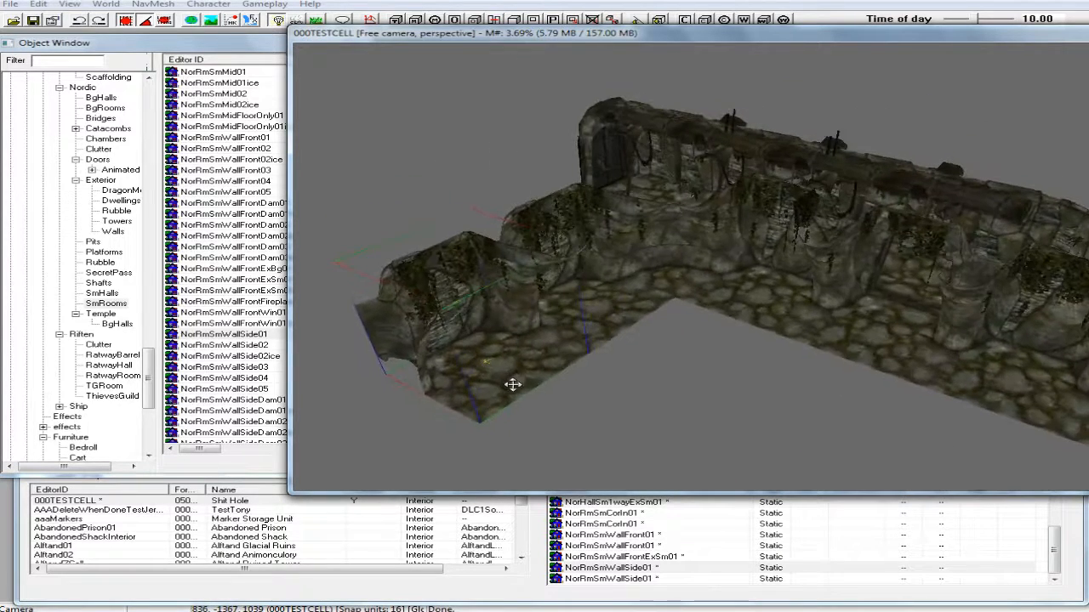
Step: Duplicate both left side wall pieces together, rotate the copies to face into the room, and move them beside the right corner
{"action": "left_click", "coordinate": [612, 313], "text": "ctrl"}
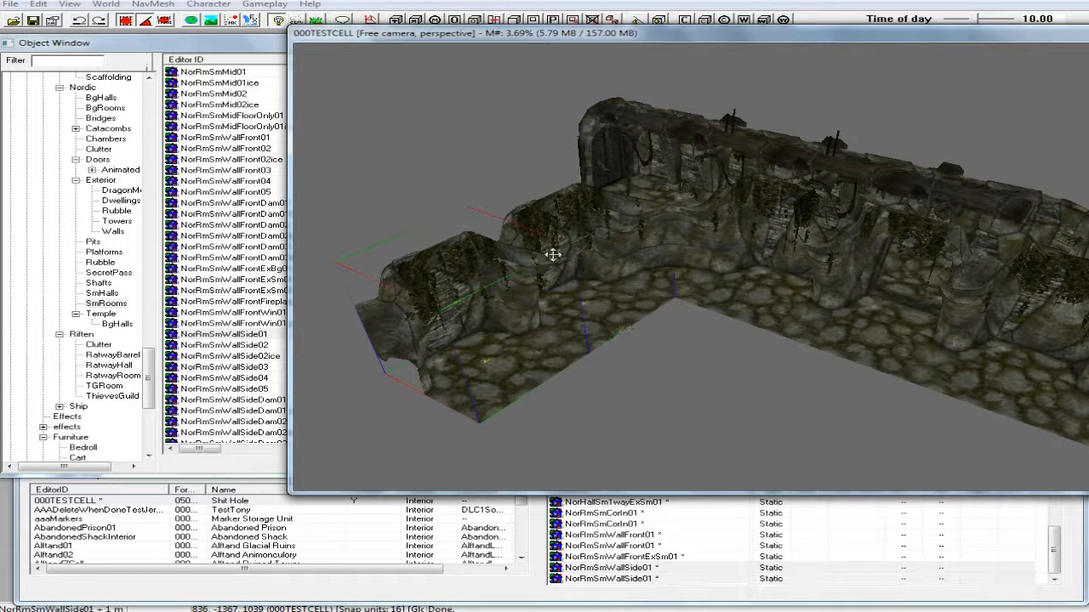
{"action": "middle_click_drag", "start_coordinate": [544, 273], "coordinate": [602, 324], "text": "shift"}
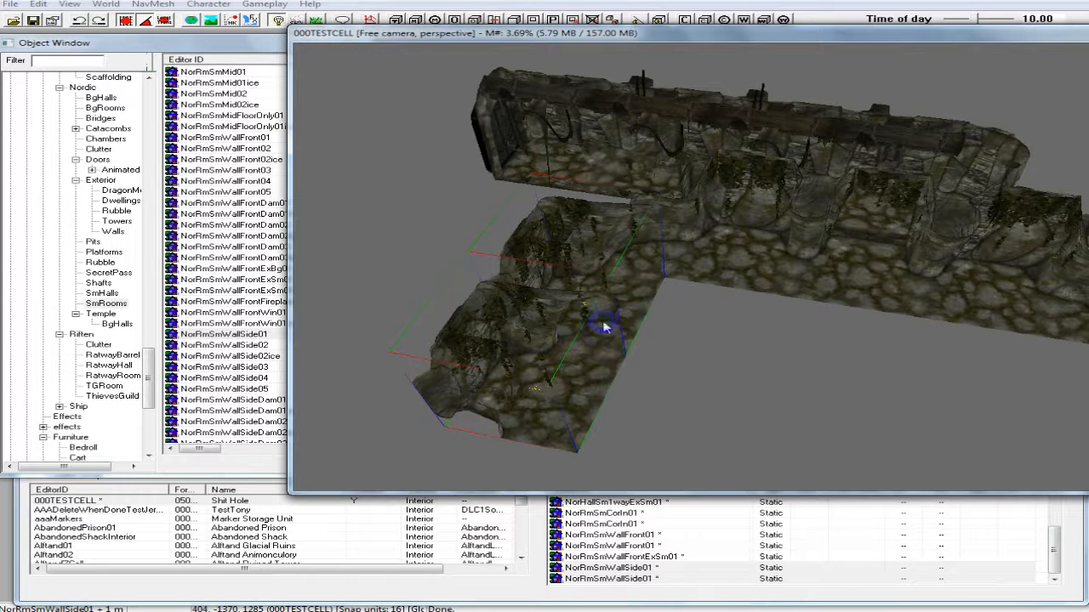
{"action": "right_click", "coordinate": [604, 323]}
{"action": "left_click", "coordinate": [652, 453]}
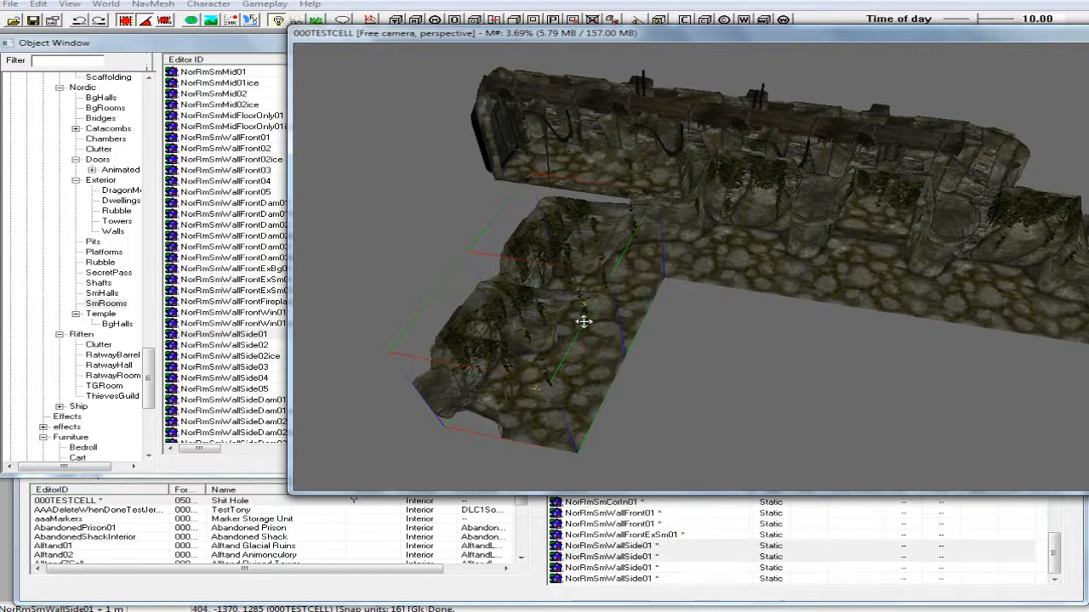
{"action": "left_click_drag", "start_coordinate": [583, 322], "coordinate": [898, 380]}
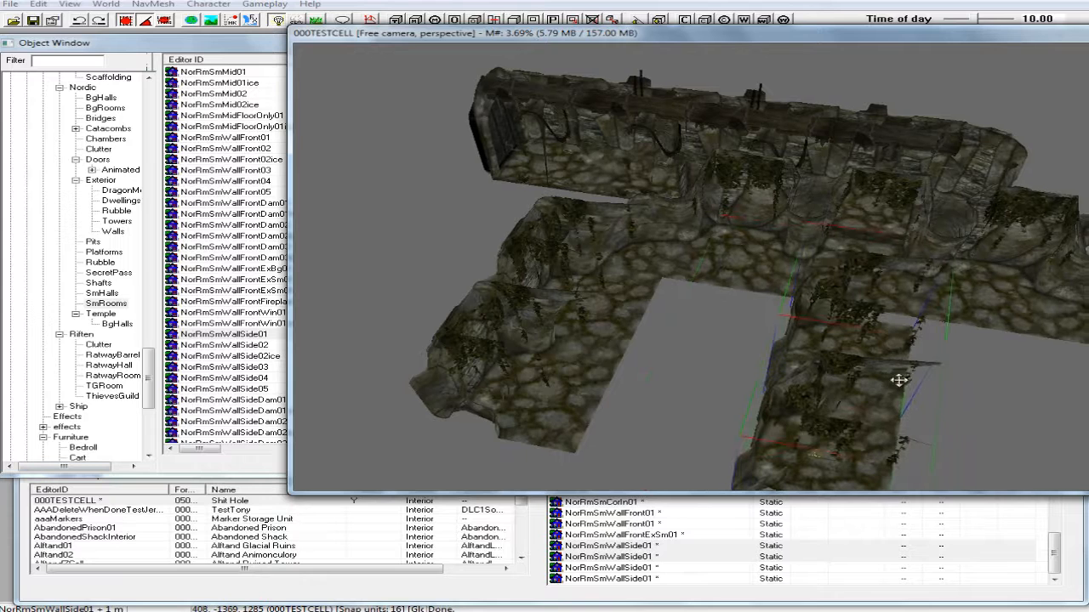
{"action": "middle_click_drag", "start_coordinate": [898, 380], "coordinate": [822, 350]}
{"action": "right_click_drag", "start_coordinate": [583, 269], "coordinate": [628, 256]}
{"action": "left_click_drag", "start_coordinate": [564, 240], "coordinate": [891, 268]}
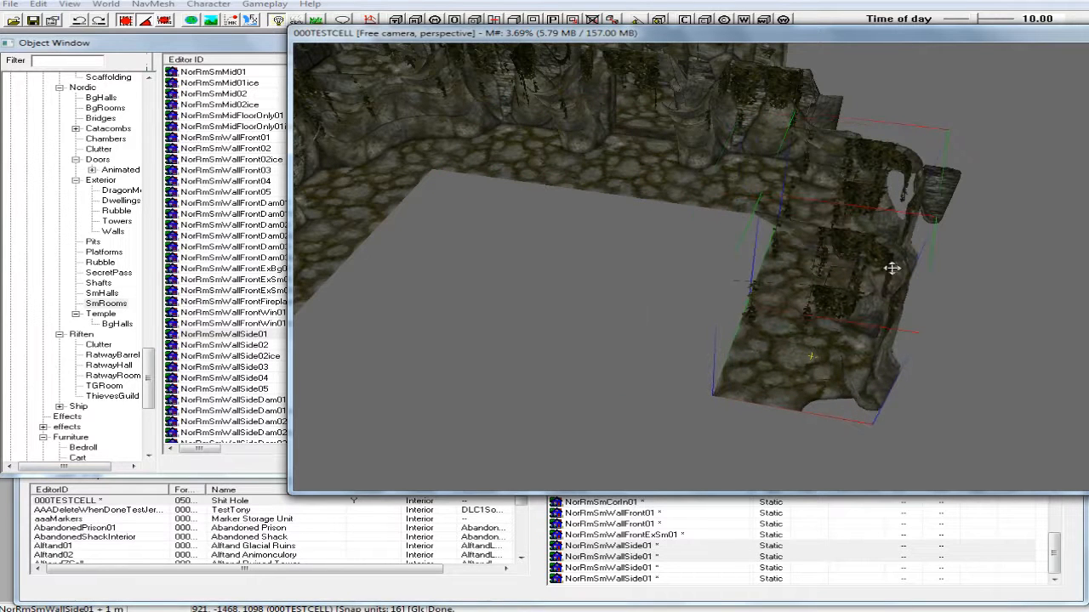
Step: Align the copied pair of side walls flush with the open side of the room's right corner
{"action": "middle_click_drag", "start_coordinate": [896, 275], "coordinate": [1047, 371], "text": "shift"}
{"action": "scroll", "coordinate": [1047, 370], "scroll_direction": "up", "scroll_amount": 2}
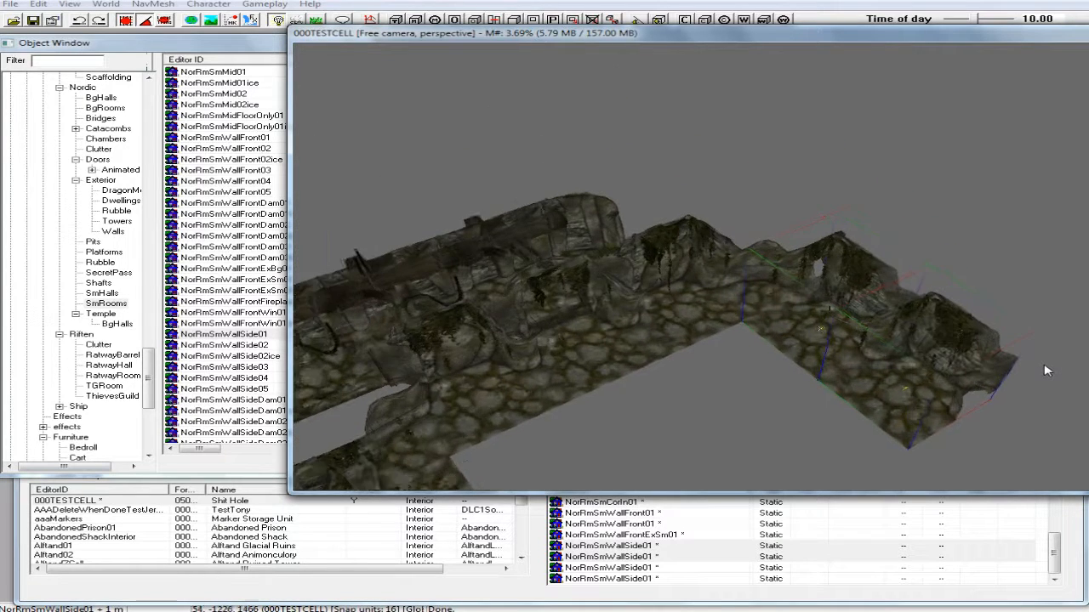
{"action": "scroll", "coordinate": [1047, 371], "scroll_direction": "up", "scroll_amount": 2}
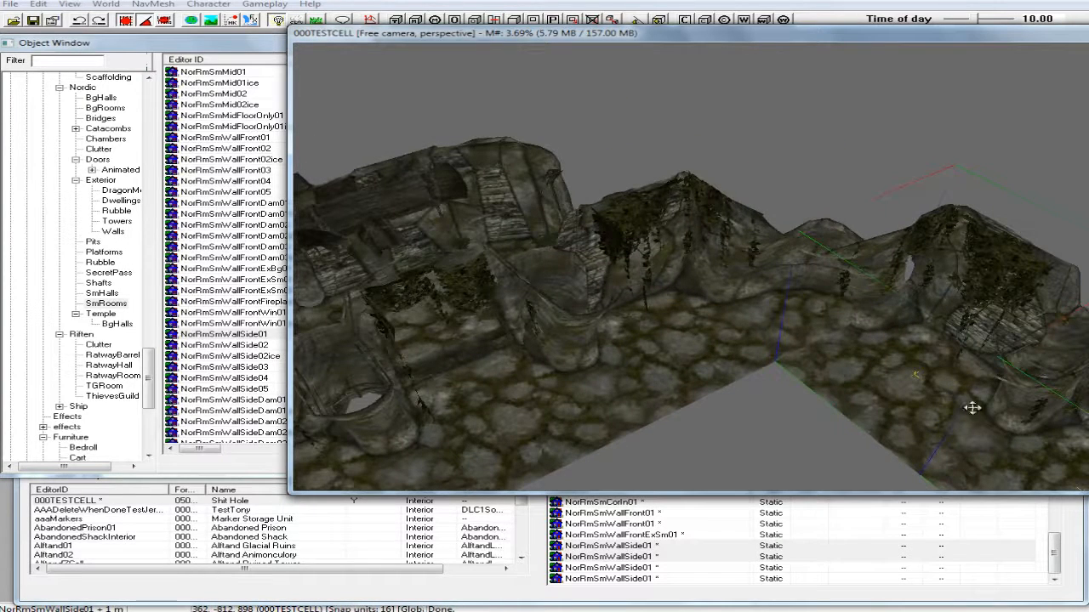
{"action": "left_click_drag", "start_coordinate": [975, 413], "coordinate": [994, 402]}
{"action": "middle_click_drag", "start_coordinate": [996, 396], "coordinate": [1018, 392], "text": "shift"}
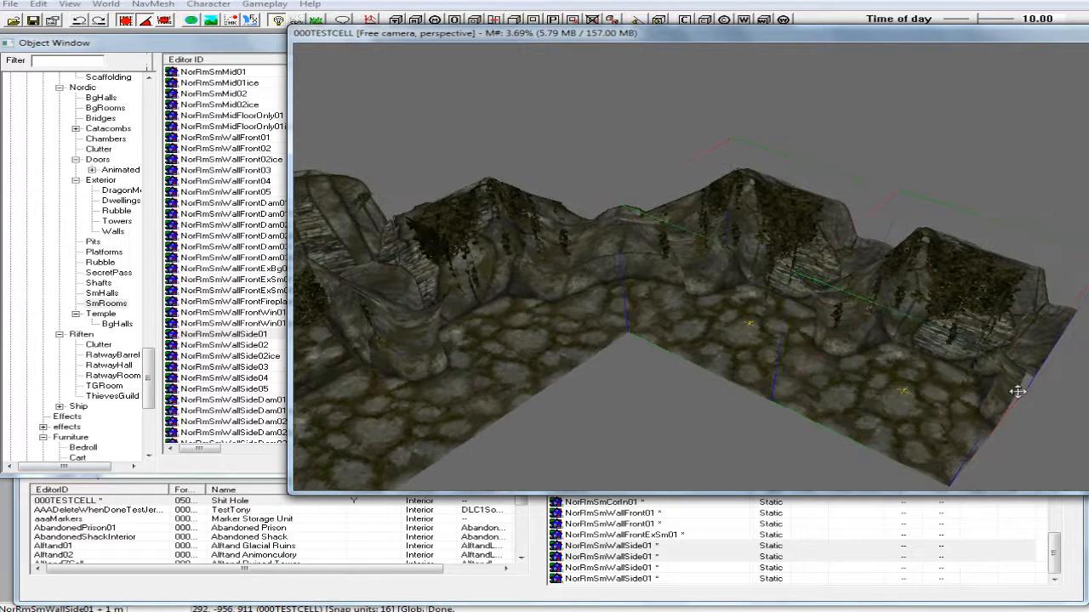
{"action": "middle_click_drag", "start_coordinate": [694, 279], "coordinate": [824, 299], "text": "shift"}
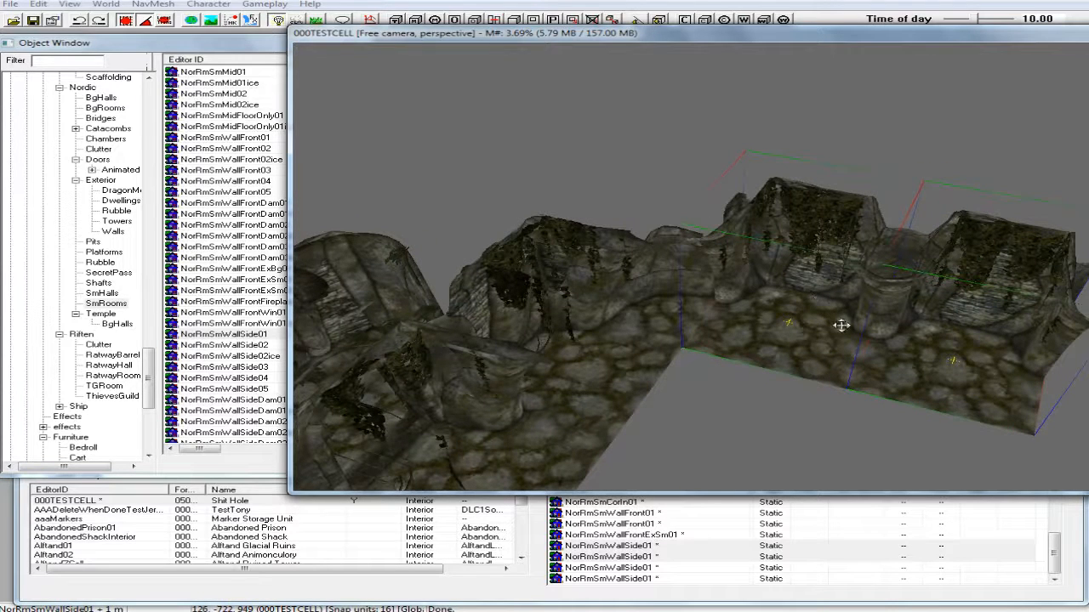
{"action": "mouse_move", "coordinate": [824, 298]}
{"action": "left_mouse_down"}
{"action": "mouse_move", "coordinate": [838, 295]}
{"action": "mouse_move", "coordinate": [827, 292]}
{"action": "left_mouse_up"}
{"action": "middle_click_drag", "start_coordinate": [847, 316], "coordinate": [685, 289], "text": "shift"}
{"action": "scroll", "coordinate": [663, 292], "scroll_direction": "down", "scroll_amount": 4}
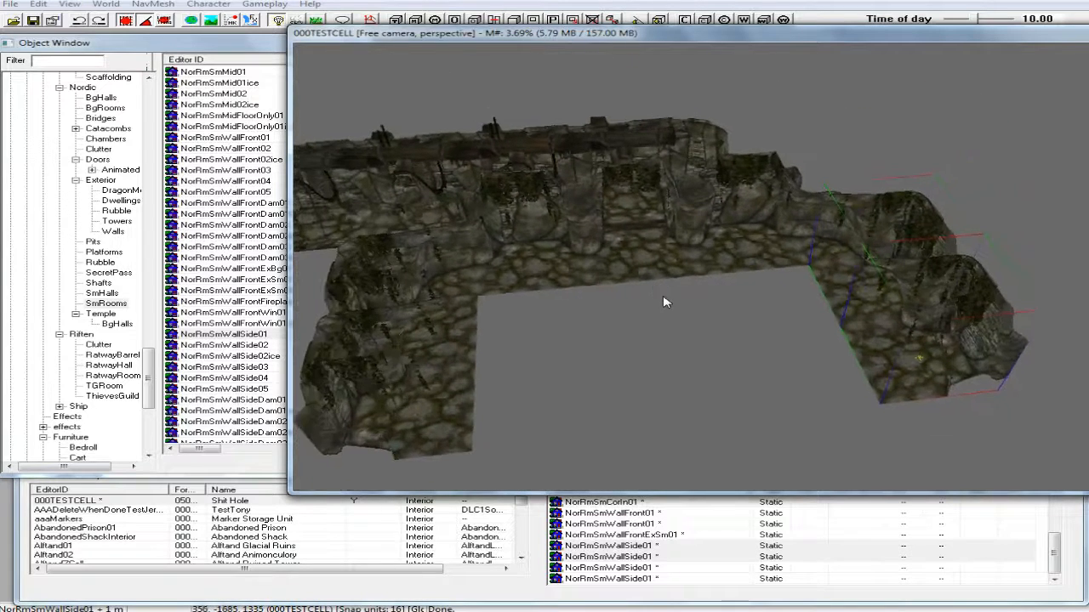
Step: Duplicate the right NorRmSmCorIn01 corner, rotate the copy, and place it at the free end of the right wall
{"action": "middle_click_drag", "start_coordinate": [624, 344], "coordinate": [620, 312]}
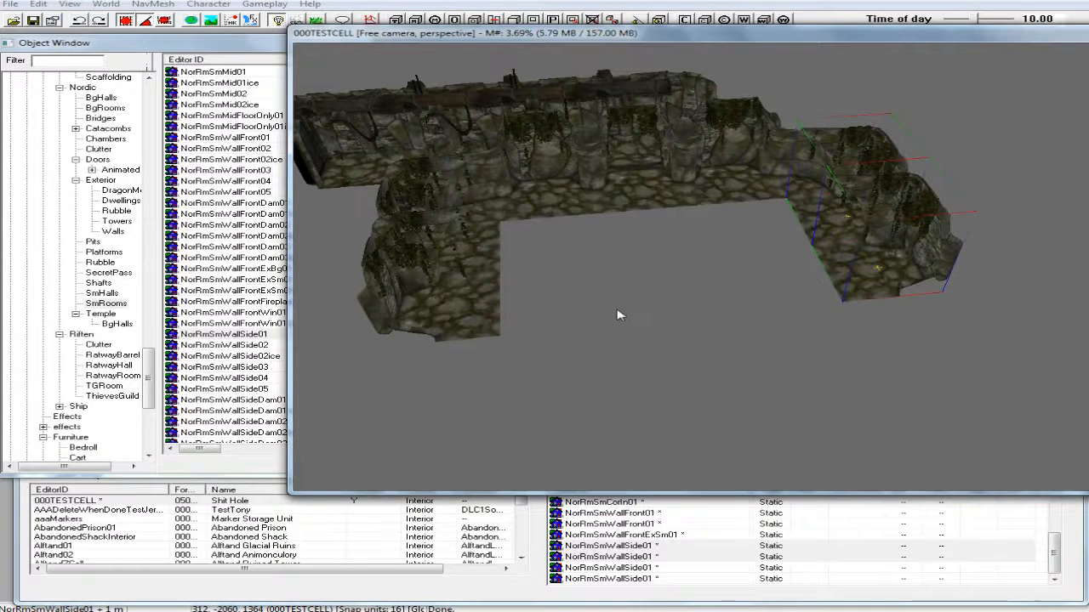
{"action": "left_click", "coordinate": [780, 178]}
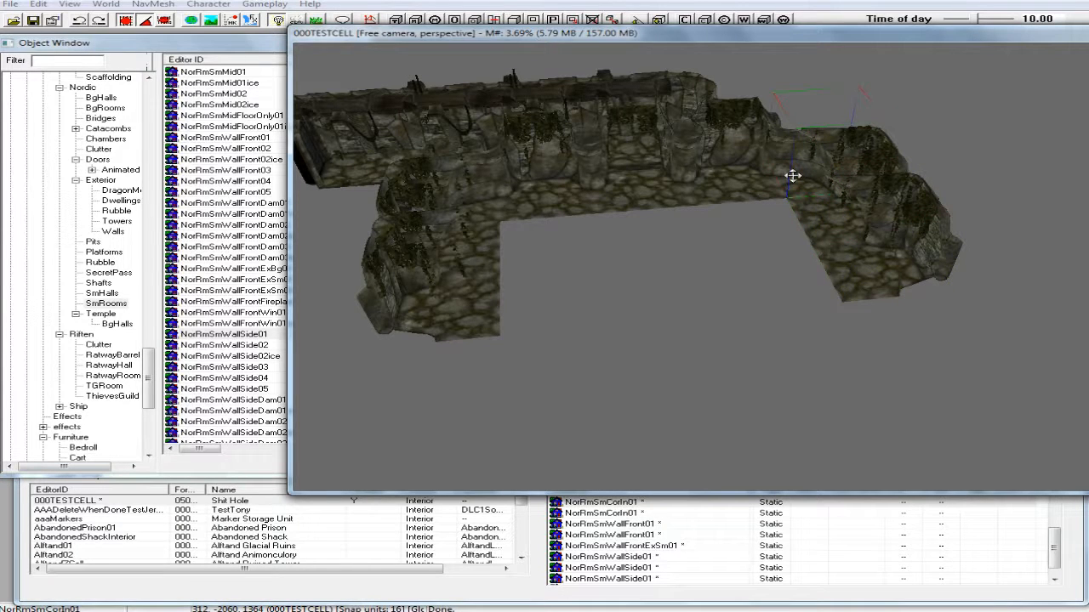
{"action": "right_click", "coordinate": [791, 176]}
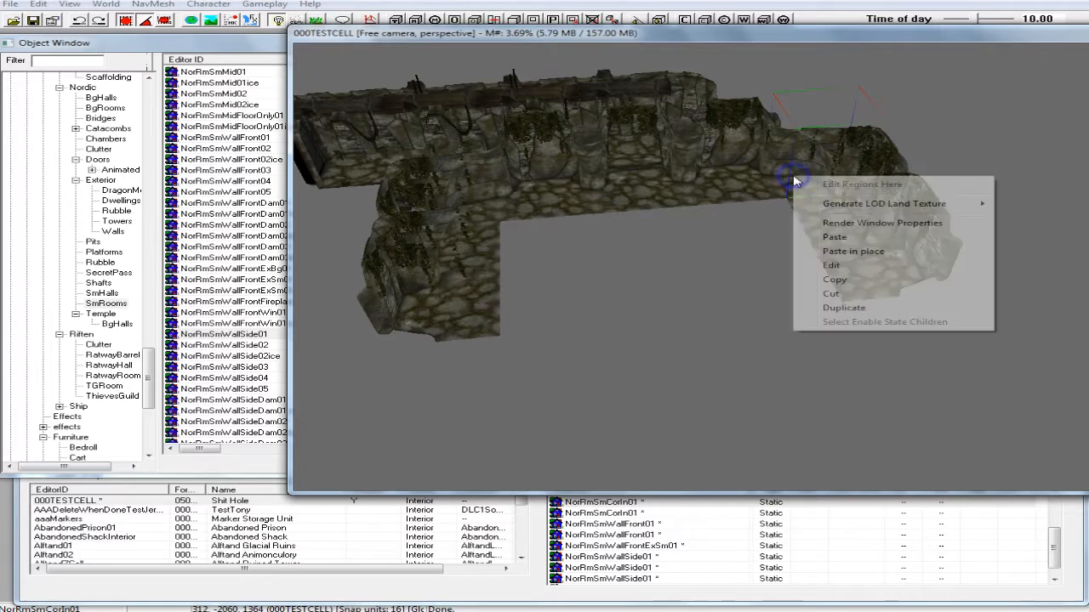
{"action": "left_click", "coordinate": [827, 307]}
{"action": "left_click_drag", "start_coordinate": [797, 175], "coordinate": [822, 348]}
{"action": "right_click_drag", "start_coordinate": [822, 348], "coordinate": [828, 348]}
{"action": "left_click_drag", "start_coordinate": [807, 320], "coordinate": [880, 322]}
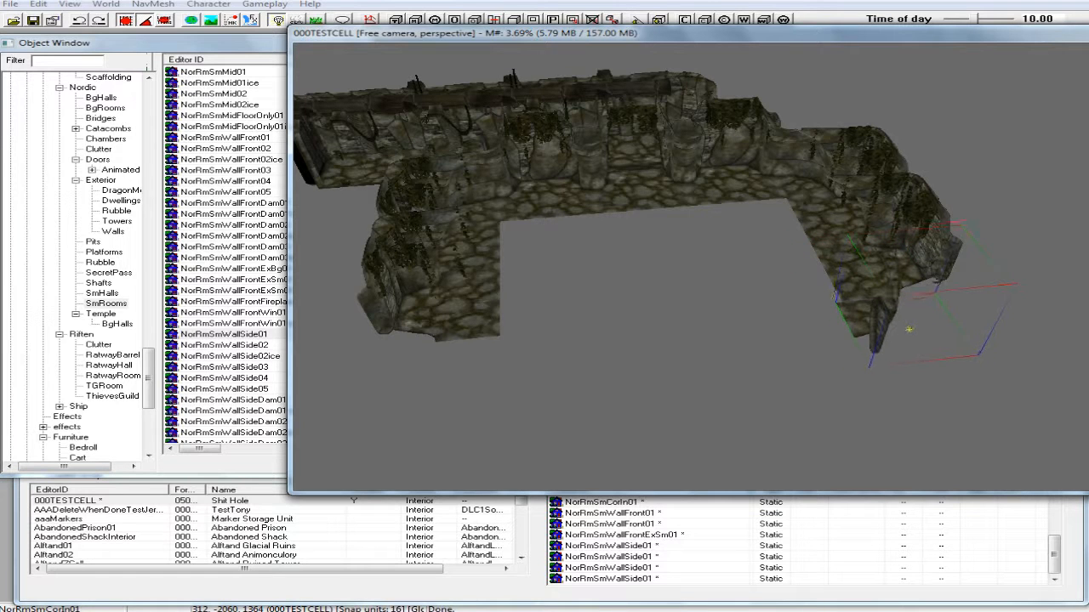
{"action": "left_click_drag", "start_coordinate": [908, 329], "coordinate": [916, 329]}
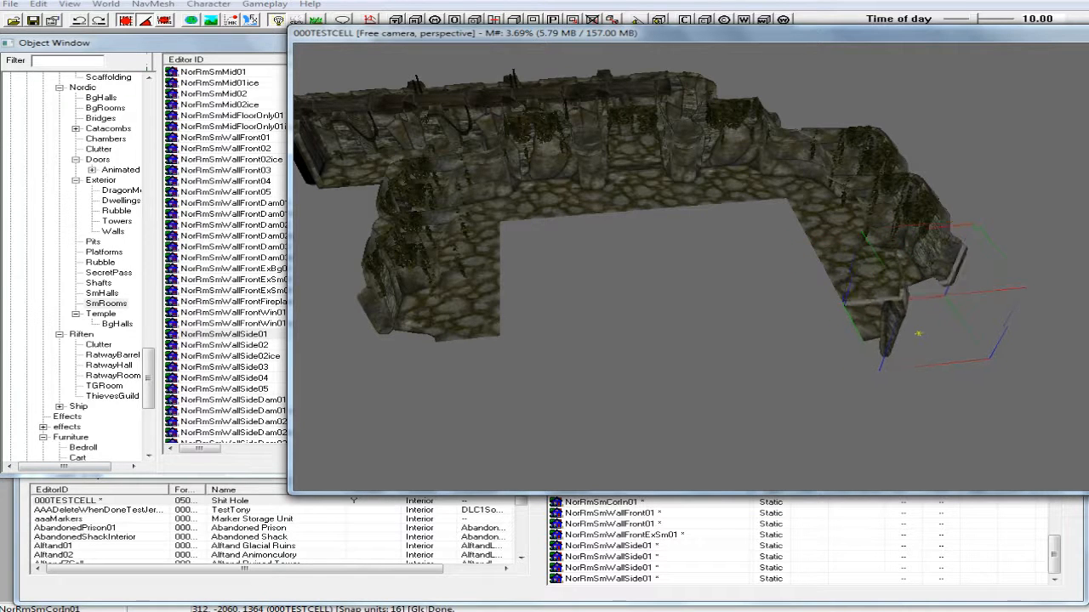
Step: Duplicate the new front right corner, rotate the copy, and attach it to the free end of the left wall
{"action": "middle_click_drag", "start_coordinate": [886, 305], "coordinate": [858, 328], "text": "shift"}
{"action": "right_click", "coordinate": [821, 319]}
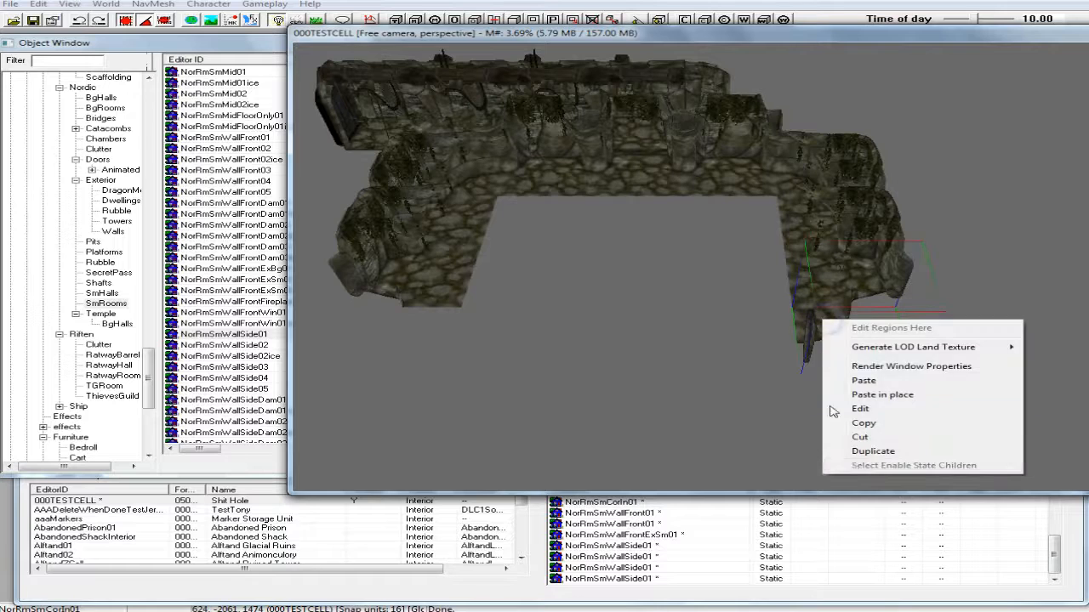
{"action": "left_click", "coordinate": [885, 451]}
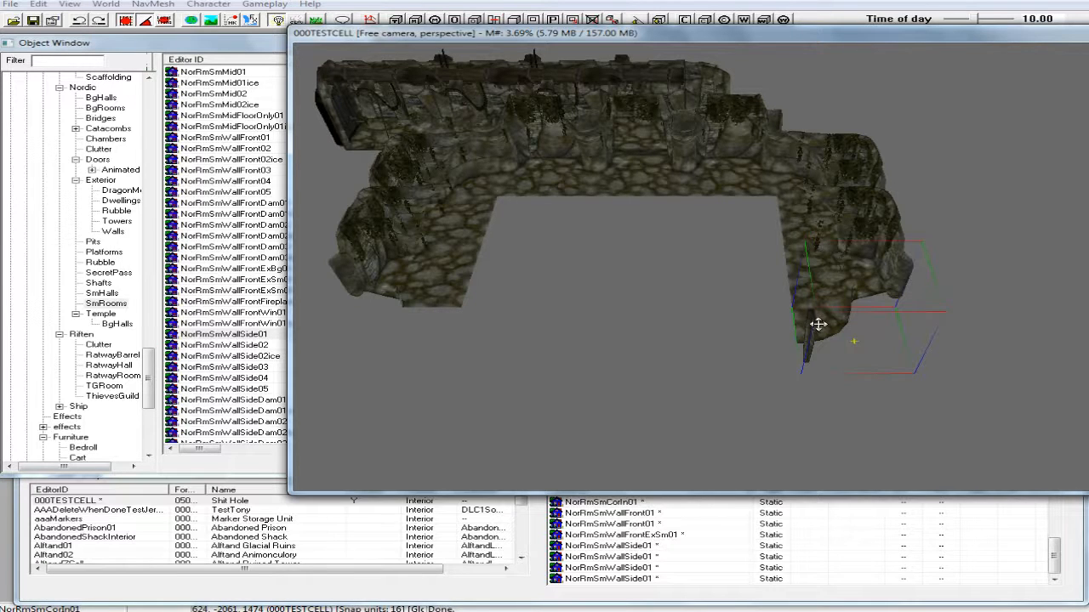
{"action": "left_click_drag", "start_coordinate": [821, 324], "coordinate": [401, 347]}
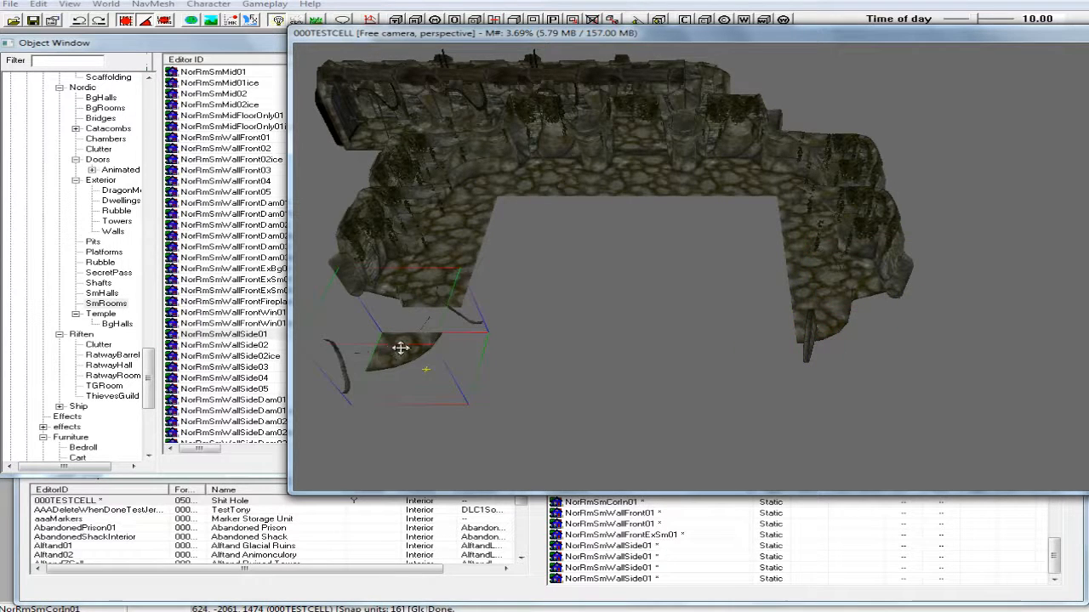
{"action": "right_click_drag", "start_coordinate": [402, 347], "coordinate": [444, 347]}
{"action": "left_click_drag", "start_coordinate": [476, 345], "coordinate": [461, 326]}
{"action": "left_click_drag", "start_coordinate": [410, 350], "coordinate": [392, 341]}
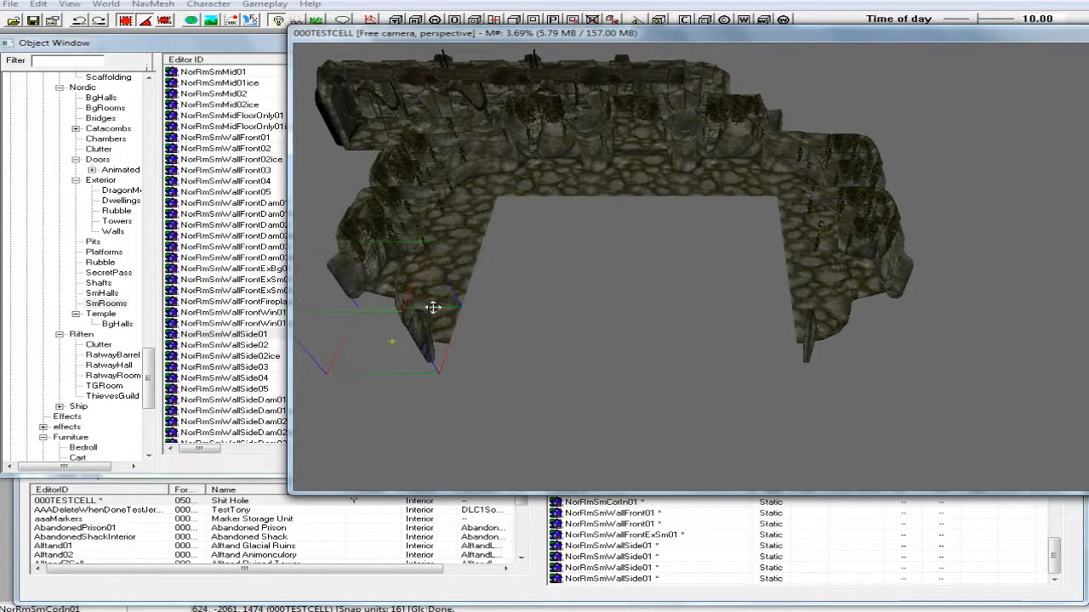
{"action": "mouse_move", "coordinate": [460, 308]}
{"action": "middle_mouse_down"}
{"action": "mouse_move", "coordinate": [487, 309]}
{"action": "mouse_move", "coordinate": [462, 305]}
{"action": "middle_mouse_up"}
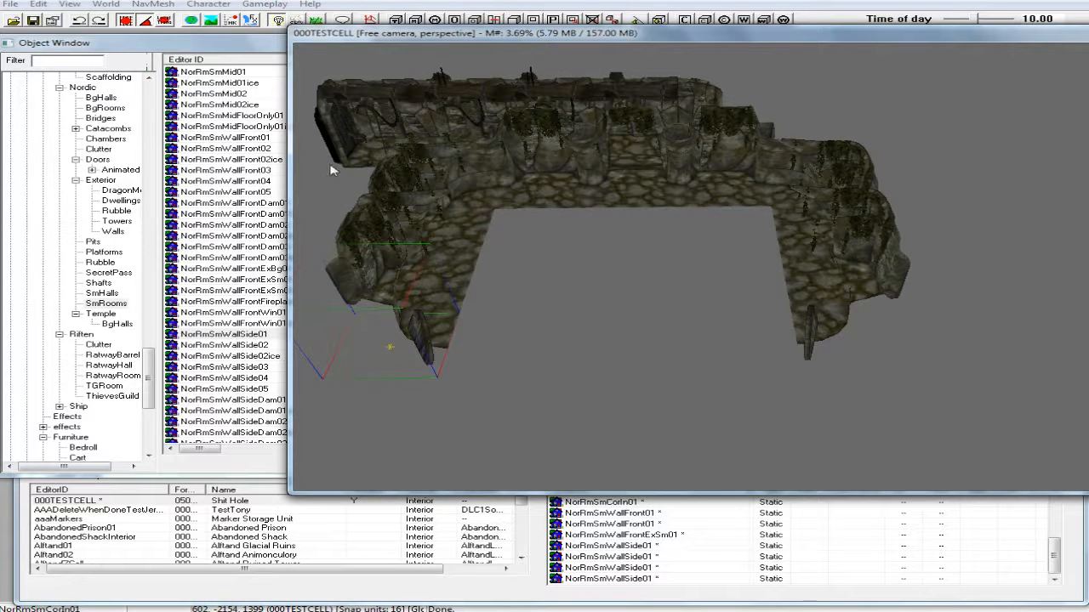
Step: Duplicate the left NorRmSmWallFront01 back wall, move the copy to the room's open front, and rotate it to face inward
{"action": "left_click", "coordinate": [542, 187]}
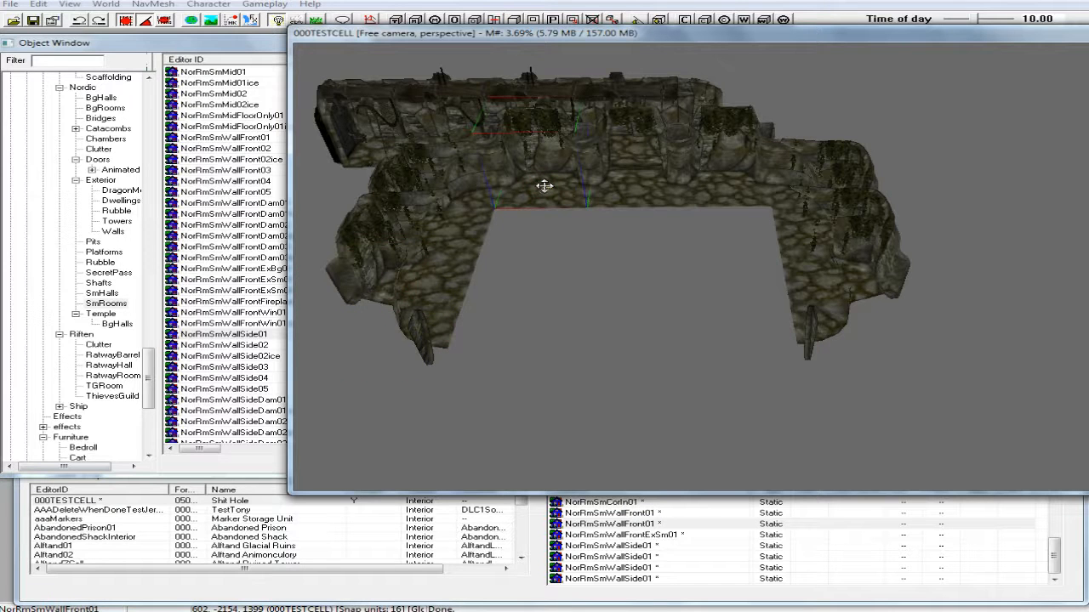
{"action": "right_click", "coordinate": [545, 190]}
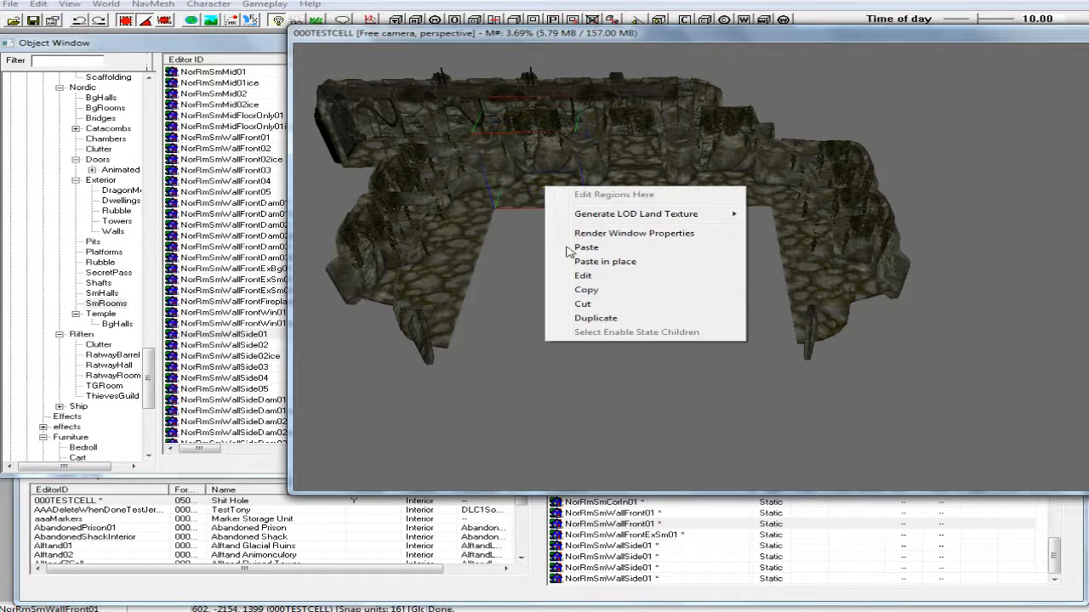
{"action": "left_click", "coordinate": [593, 318]}
{"action": "left_click_drag", "start_coordinate": [554, 182], "coordinate": [522, 337]}
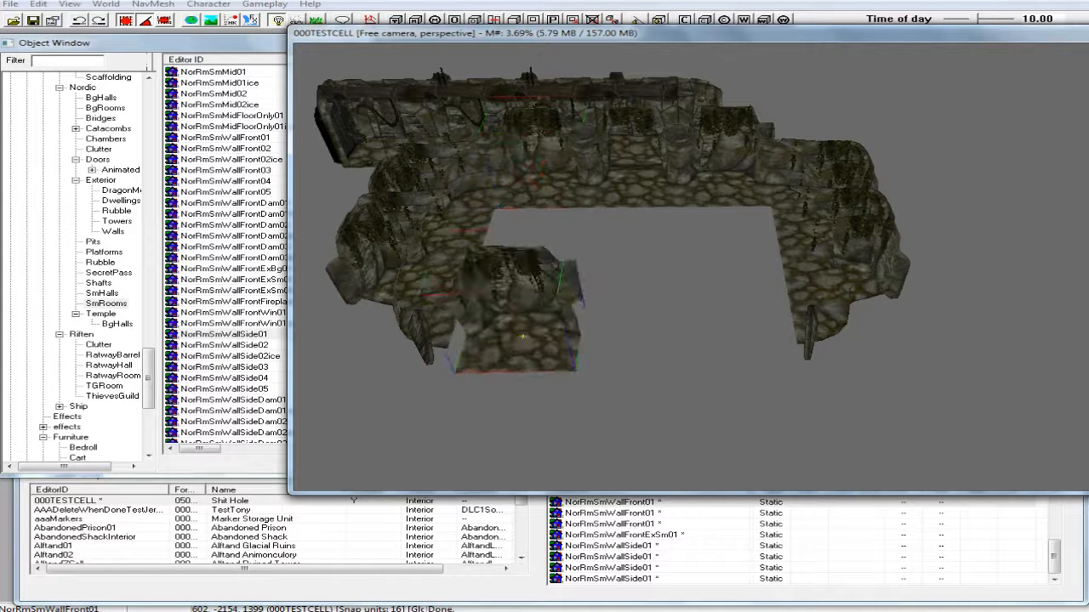
{"action": "right_click_drag", "start_coordinate": [533, 311], "coordinate": [561, 311]}
{"action": "middle_click_drag", "start_coordinate": [519, 306], "coordinate": [491, 347], "text": "shift"}
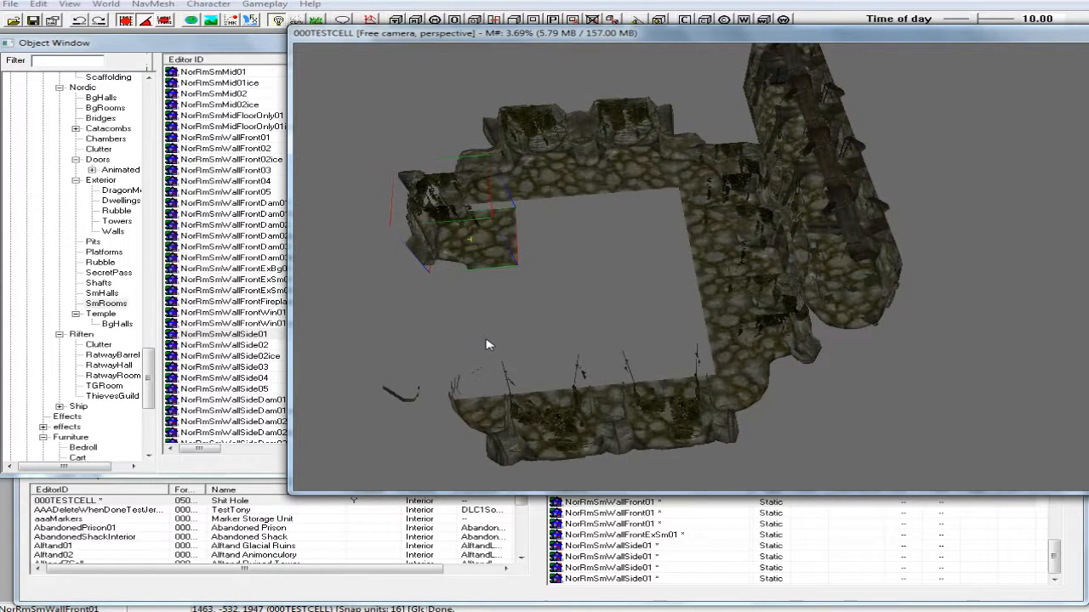
Step: Align the copied front wall flush with the open side of the room's front left corner
{"action": "scroll", "coordinate": [489, 345], "scroll_direction": "up", "scroll_amount": 8}
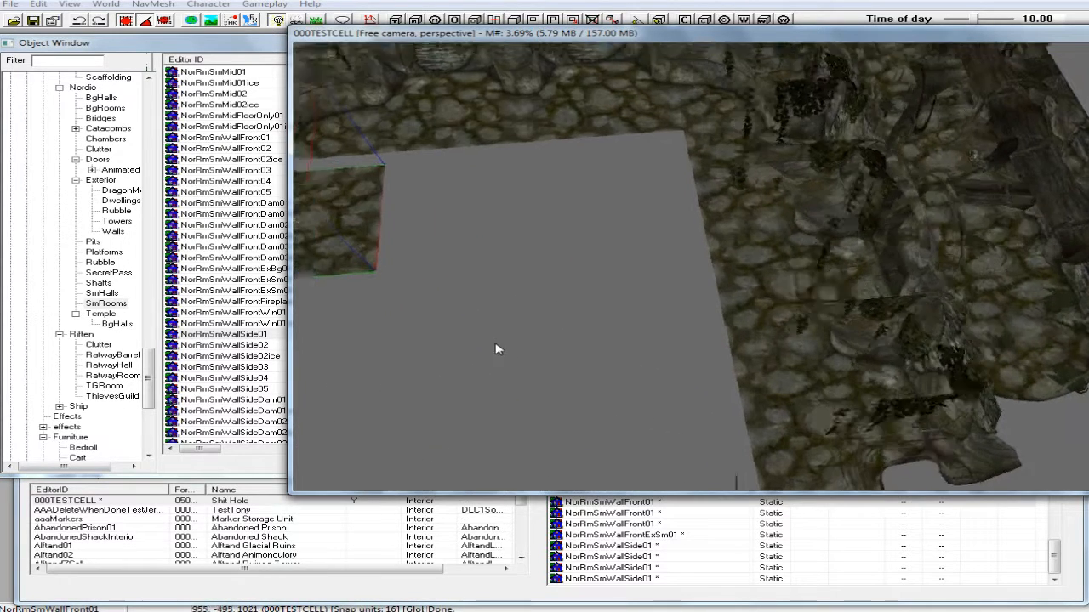
{"action": "scroll", "coordinate": [497, 349], "scroll_direction": "down", "scroll_amount": 5}
{"action": "middle_click_drag", "start_coordinate": [534, 301], "coordinate": [450, 338], "text": "shift"}
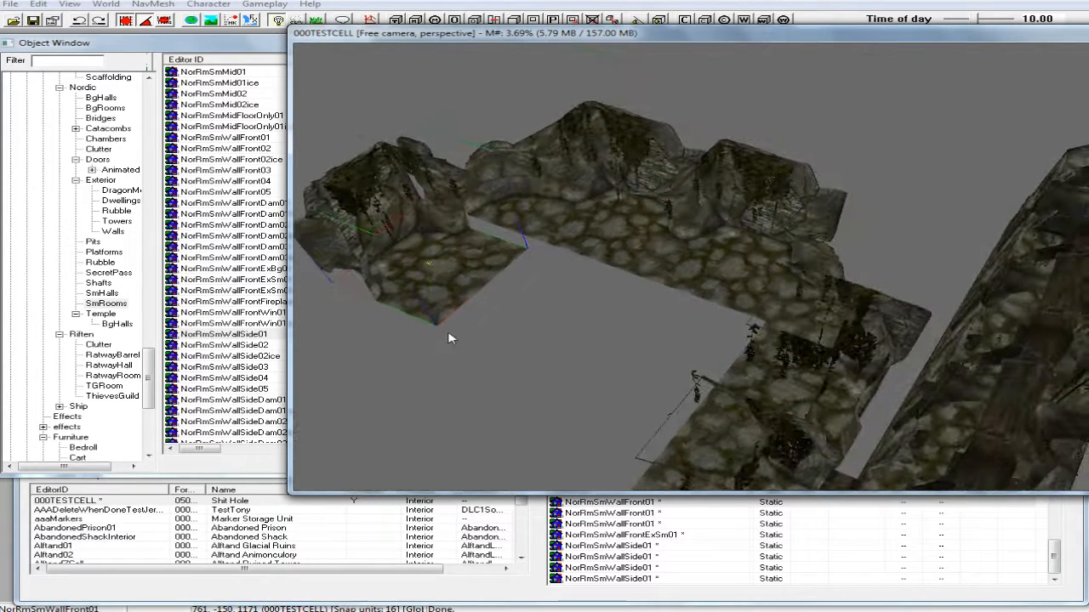
{"action": "left_click_drag", "start_coordinate": [457, 287], "coordinate": [461, 266]}
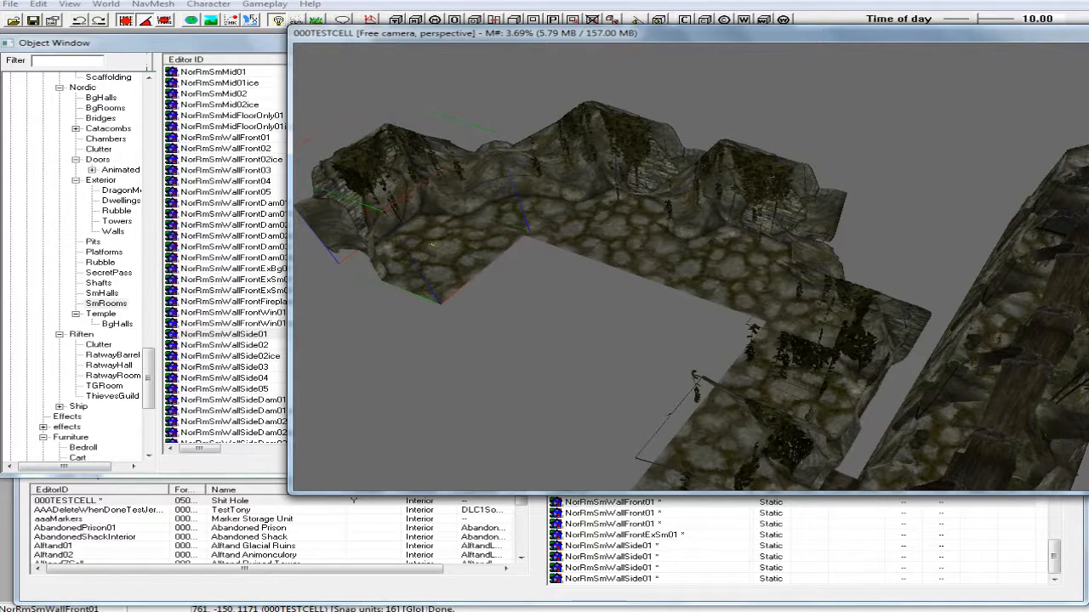
{"action": "middle_click_drag", "start_coordinate": [457, 259], "coordinate": [346, 301], "text": "shift"}
{"action": "scroll", "coordinate": [344, 301], "scroll_direction": "up", "scroll_amount": 3}
{"action": "scroll", "coordinate": [345, 301], "scroll_direction": "up", "scroll_amount": 5}
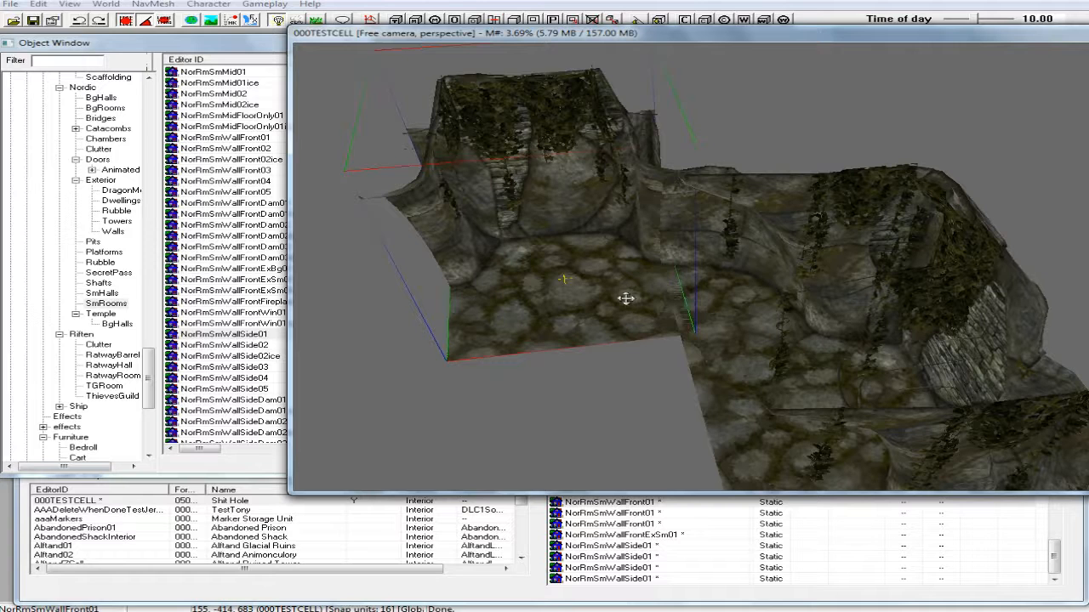
{"action": "mouse_move", "coordinate": [684, 323]}
{"action": "middle_mouse_down", "text": "shift"}
{"action": "mouse_move", "coordinate": [695, 329]}
{"action": "mouse_move", "coordinate": [654, 323]}
{"action": "mouse_move", "coordinate": [684, 324]}
{"action": "middle_mouse_up", "text": "shift"}
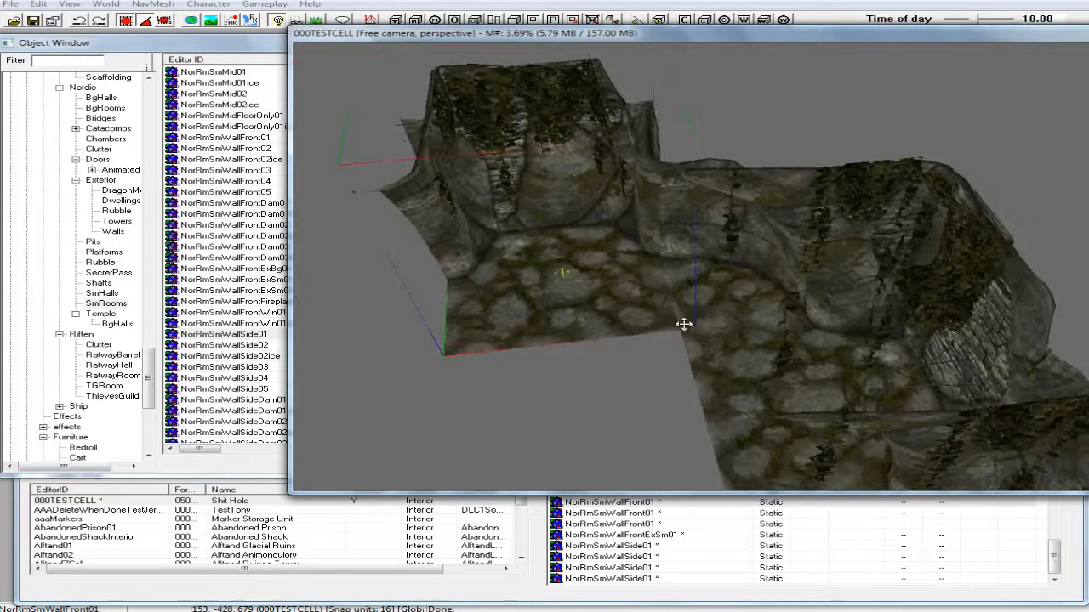
{"action": "left_click_drag", "start_coordinate": [636, 307], "coordinate": [605, 310]}
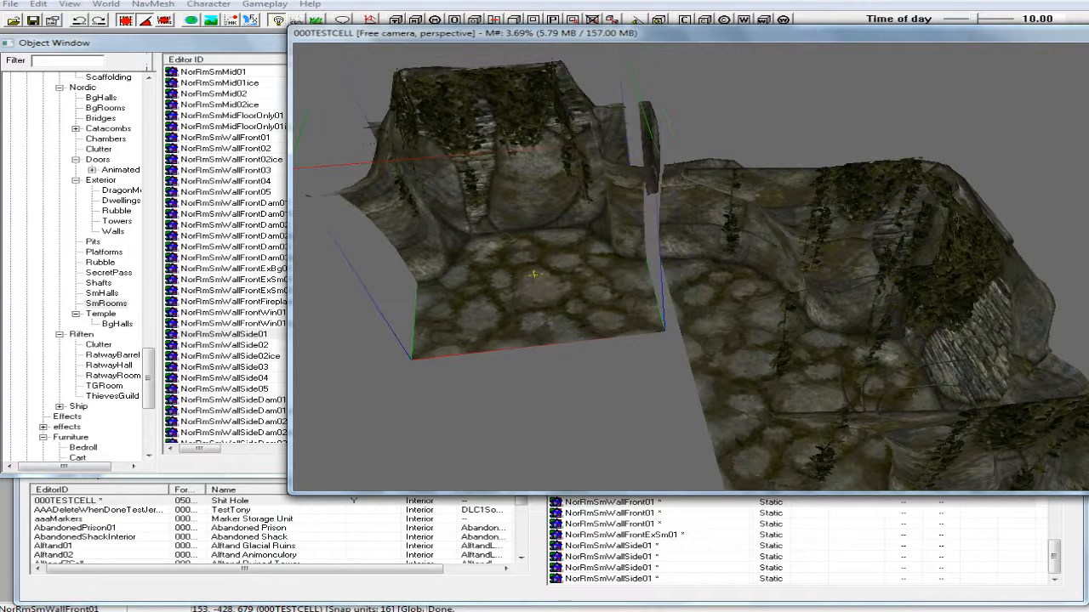
{"action": "left_click_drag", "start_coordinate": [534, 274], "coordinate": [548, 273]}
Step: Duplicate the front wall piece twice and line the copies up side by side to close the gap to the front right corner
{"action": "middle_click_drag", "start_coordinate": [618, 304], "coordinate": [614, 393], "text": "shift"}
{"action": "scroll", "coordinate": [642, 310], "scroll_direction": "down", "scroll_amount": 5}
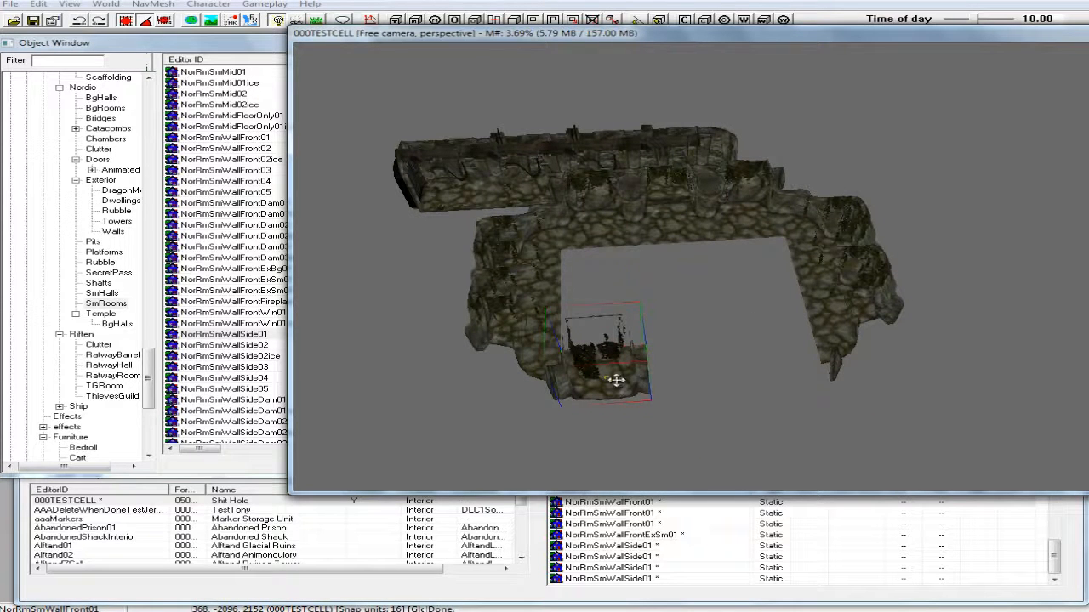
{"action": "right_click", "coordinate": [617, 381]}
{"action": "left_click", "coordinate": [665, 513]}
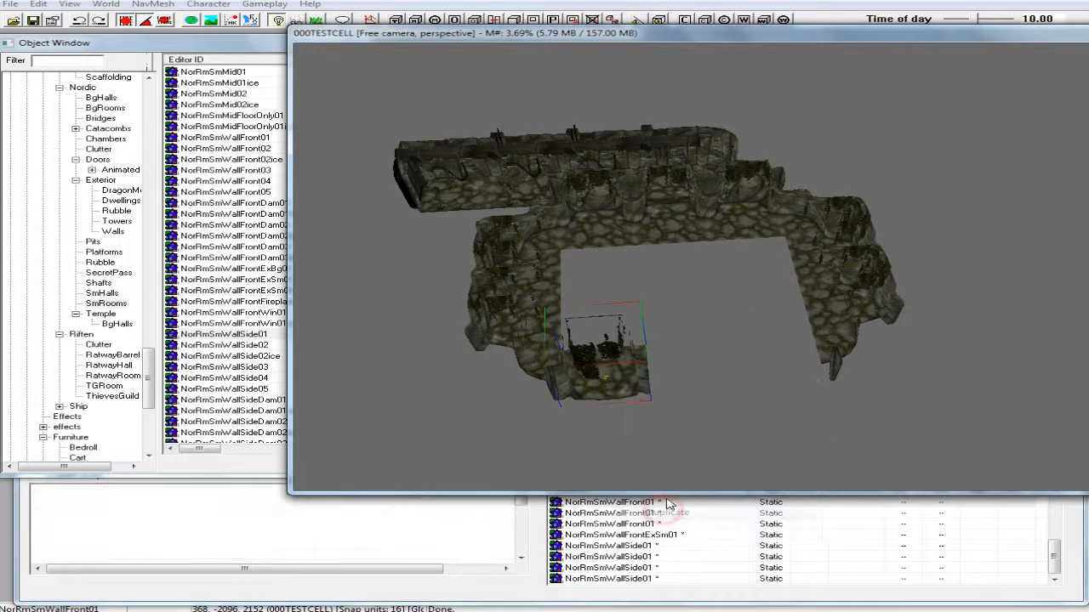
{"action": "left_click_drag", "start_coordinate": [621, 378], "coordinate": [706, 363]}
{"action": "right_click", "coordinate": [687, 380]}
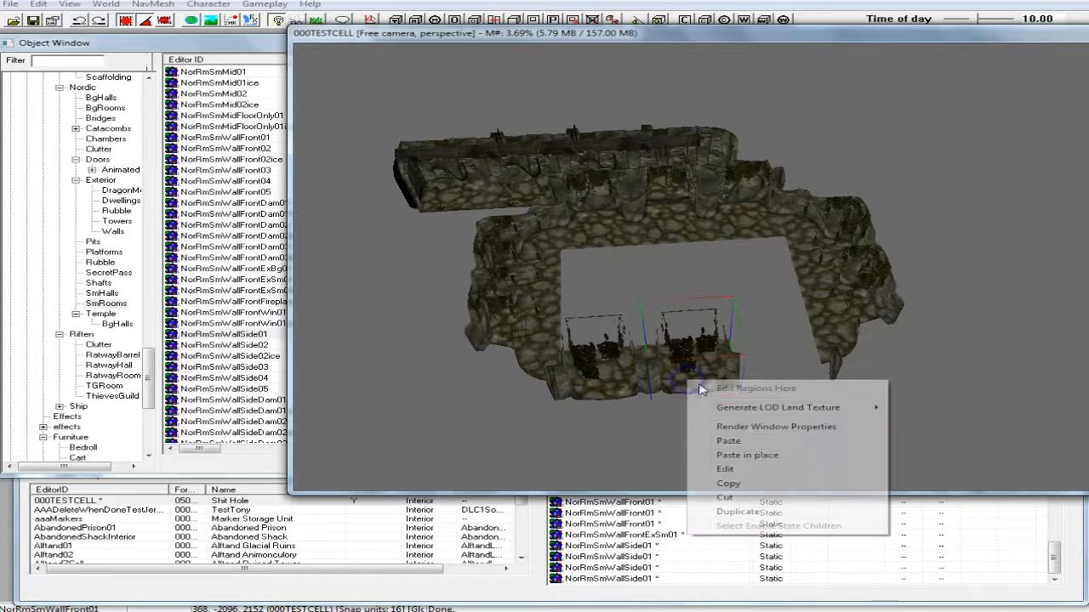
{"action": "left_click", "coordinate": [737, 512]}
{"action": "left_click_drag", "start_coordinate": [700, 360], "coordinate": [804, 361]}
{"action": "middle_click_drag", "start_coordinate": [766, 373], "coordinate": [748, 409], "text": "shift"}
{"action": "scroll", "coordinate": [749, 409], "scroll_direction": "up", "scroll_amount": 6}
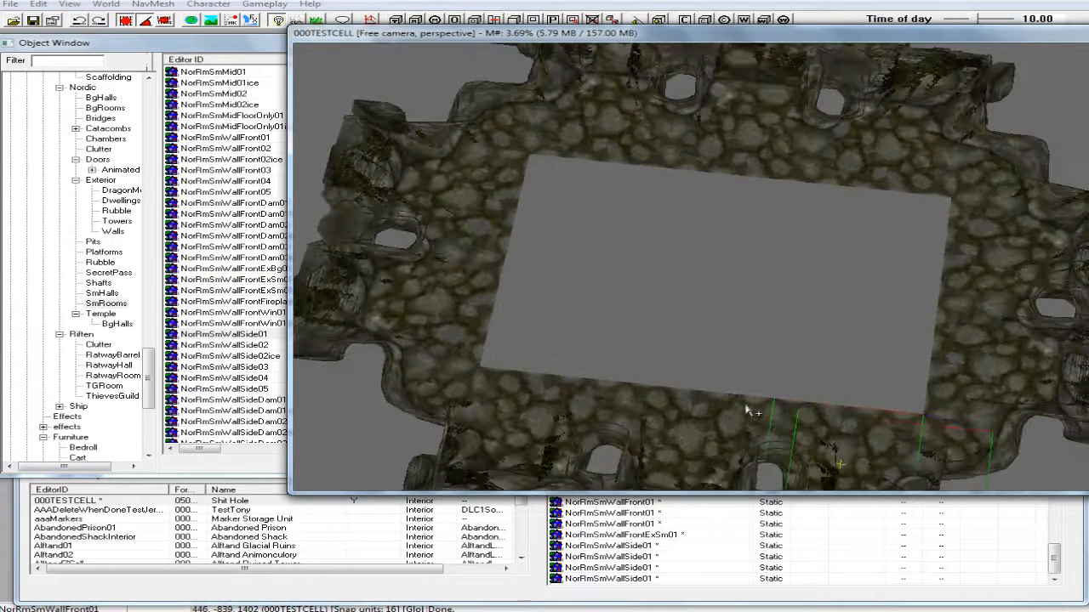
{"action": "scroll", "coordinate": [749, 409], "scroll_direction": "down", "scroll_amount": 5}
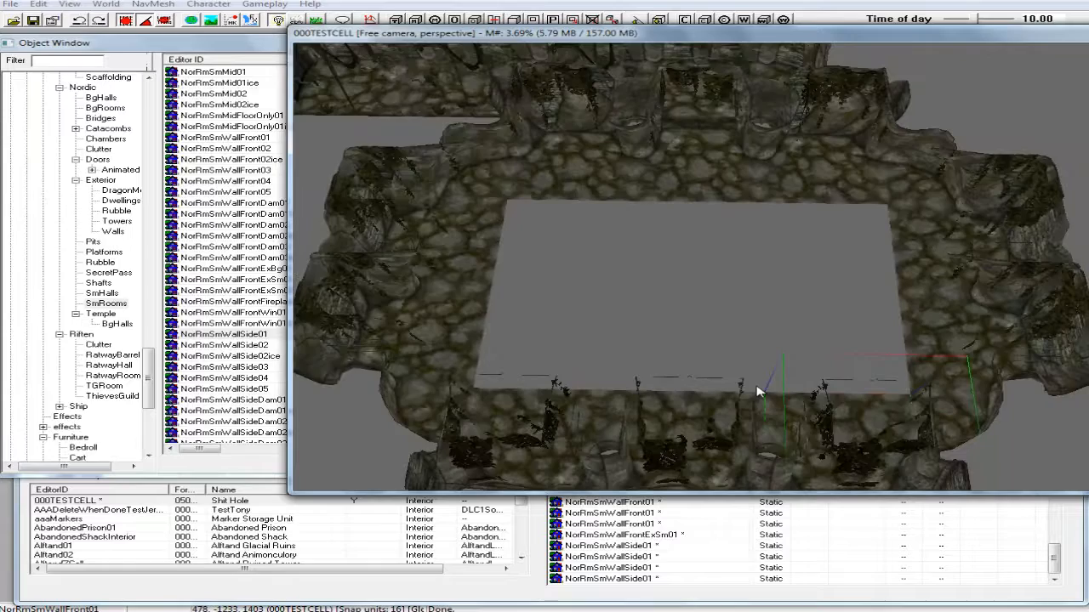
{"action": "middle_click_drag", "start_coordinate": [749, 409], "coordinate": [747, 236], "text": "shift"}
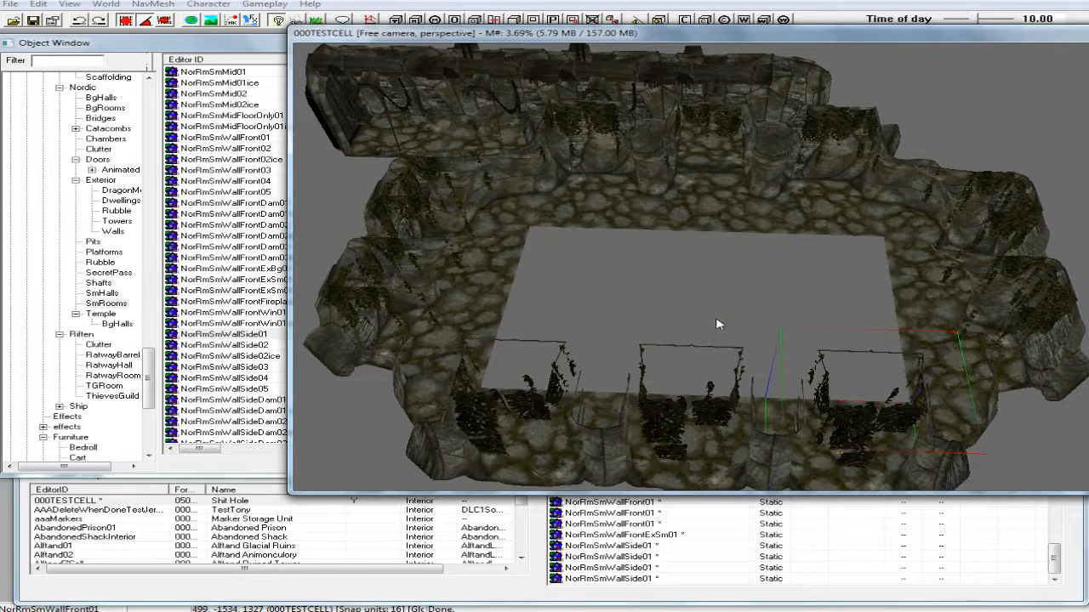
Step: Preview the NorRmSmMid02 room middle piece to examine its pillar shape, and close the preview
{"action": "left_click", "coordinate": [213, 51]}
{"action": "left_click_drag", "start_coordinate": [359, 247], "coordinate": [359, 196]}
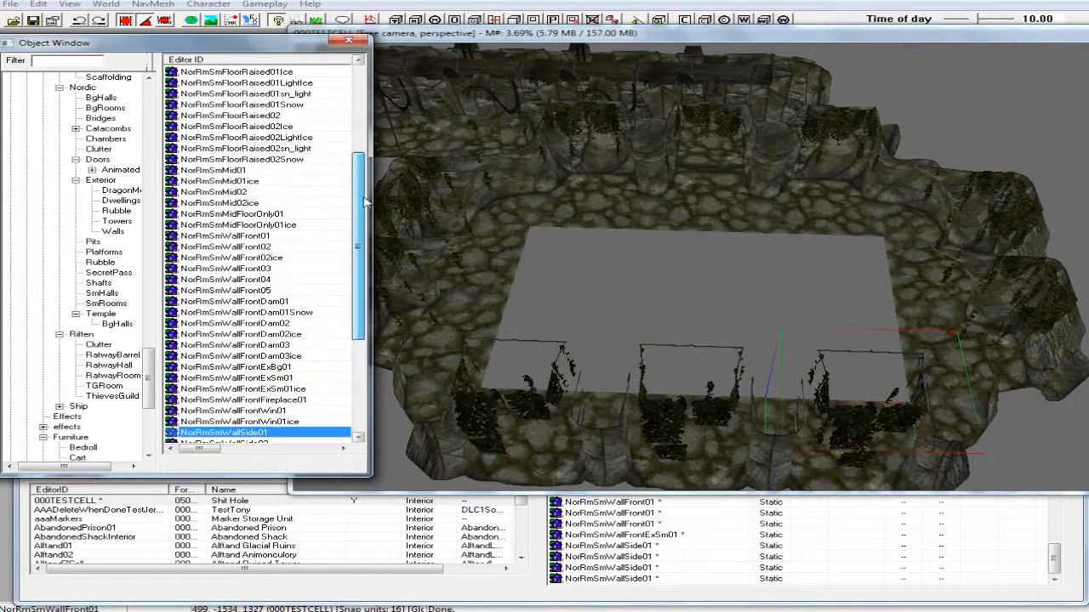
{"action": "left_click", "coordinate": [251, 193]}
{"action": "right_click", "coordinate": [252, 193]}
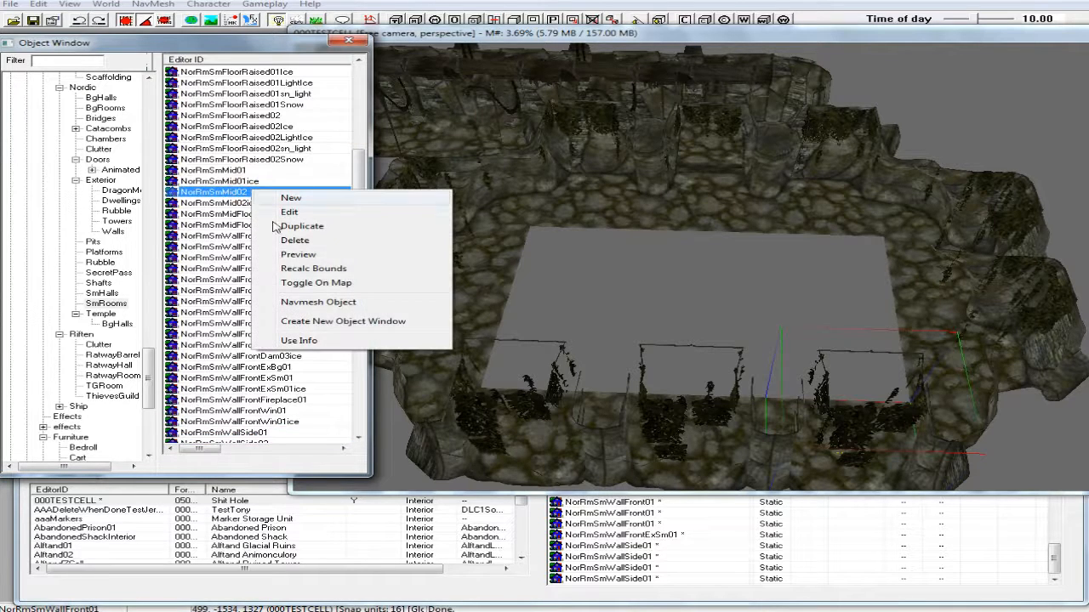
{"action": "left_click", "coordinate": [294, 254]}
{"action": "left_click", "coordinate": [451, 230]}
{"action": "left_click_drag", "start_coordinate": [410, 217], "coordinate": [441, 267]}
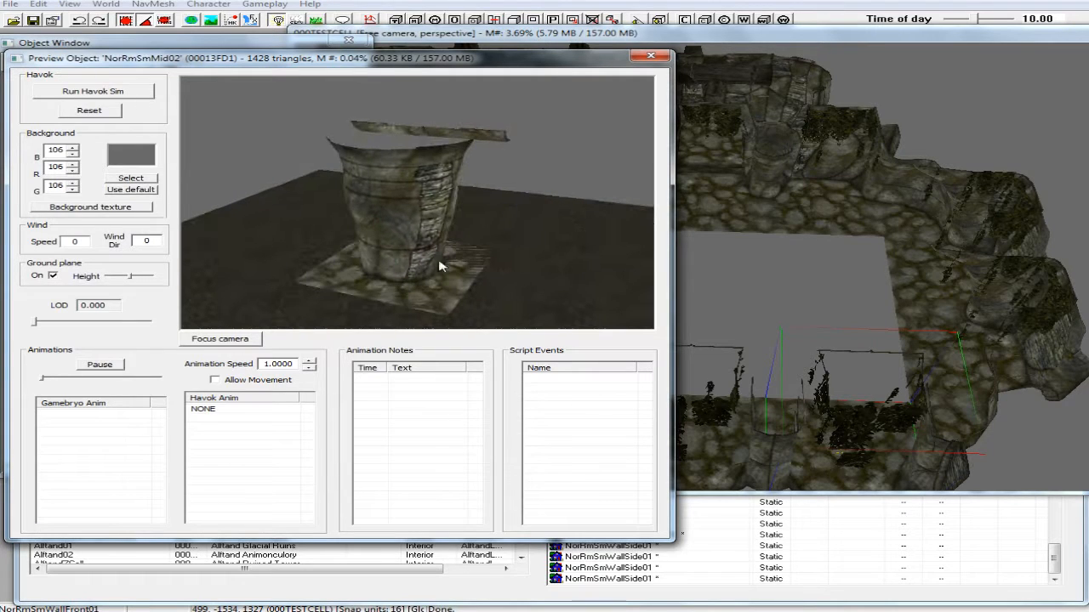
{"action": "left_click", "coordinate": [652, 58]}
Step: Place a NorRmSmMid01 middle piece in the back left of the floor opening and rotate it to line up with the surrounding walls
{"action": "left_click", "coordinate": [220, 171]}
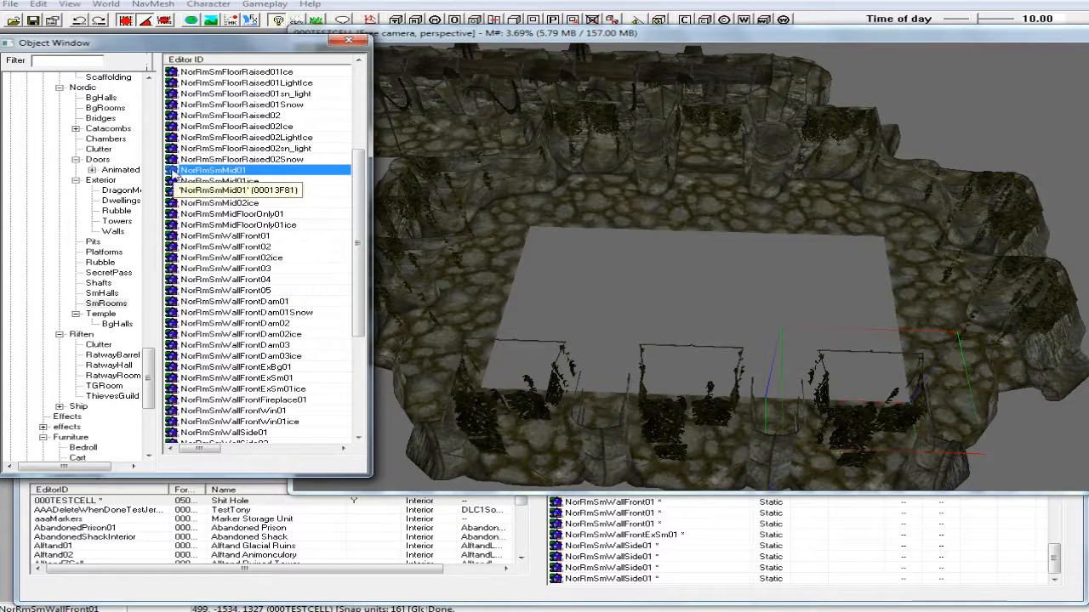
{"action": "left_click_drag", "start_coordinate": [173, 171], "coordinate": [510, 261]}
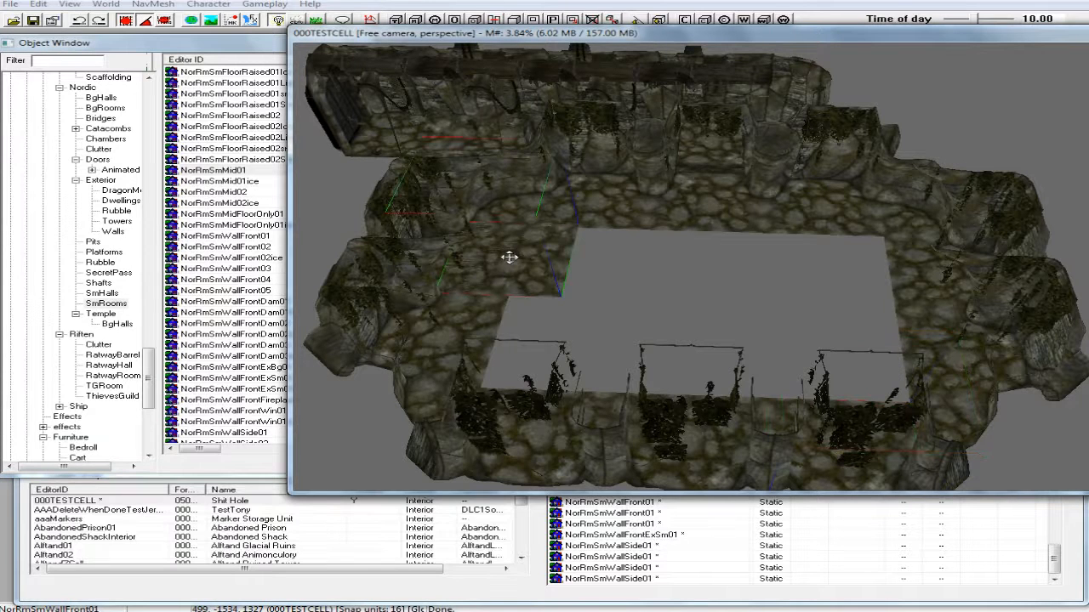
{"action": "left_click_drag", "start_coordinate": [517, 256], "coordinate": [579, 264]}
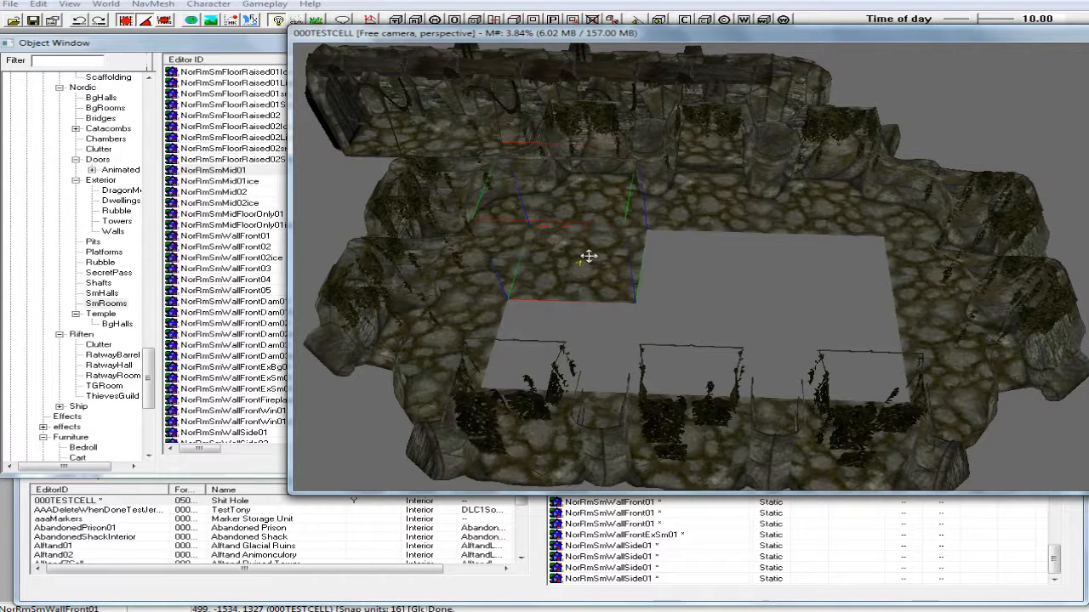
{"action": "middle_click_drag", "start_coordinate": [596, 254], "coordinate": [615, 190], "text": "shift"}
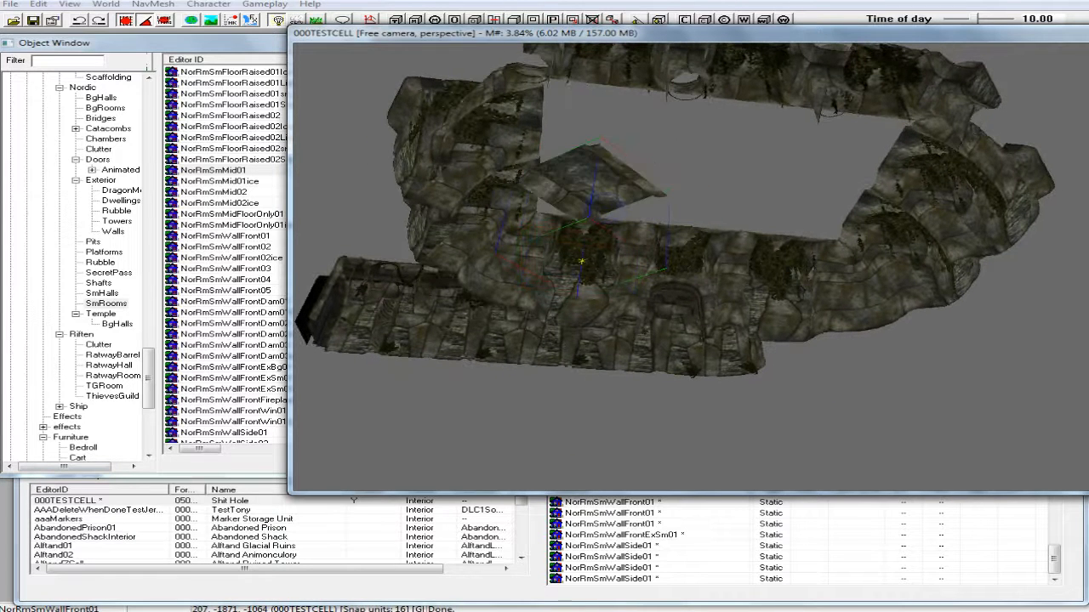
{"action": "right_click_drag", "start_coordinate": [611, 195], "coordinate": [600, 196]}
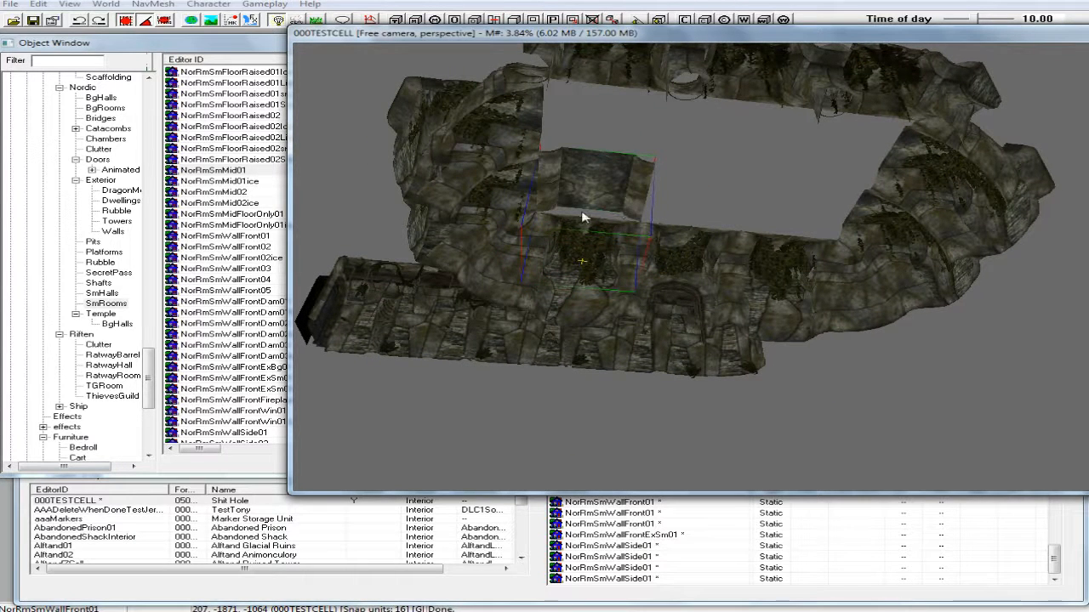
{"action": "right_click_drag", "start_coordinate": [624, 209], "coordinate": [611, 214]}
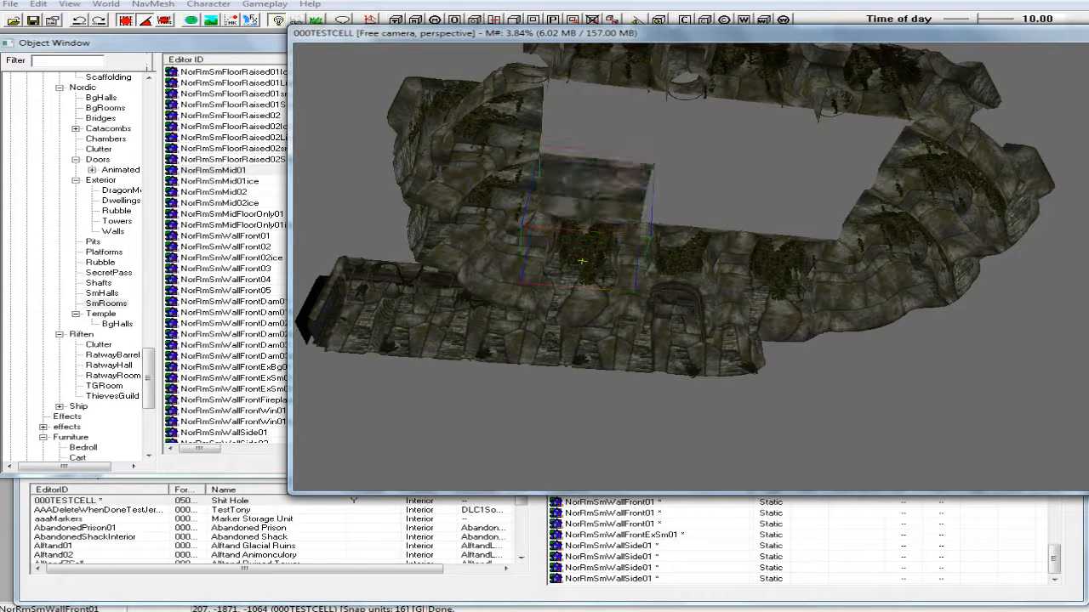
{"action": "middle_click_drag", "start_coordinate": [556, 185], "coordinate": [595, 274], "text": "shift"}
Step: Duplicate the NorRmSmMid01 piece twice, placing the copies side by side to fill the back row of the floor opening
{"action": "right_click", "coordinate": [598, 276]}
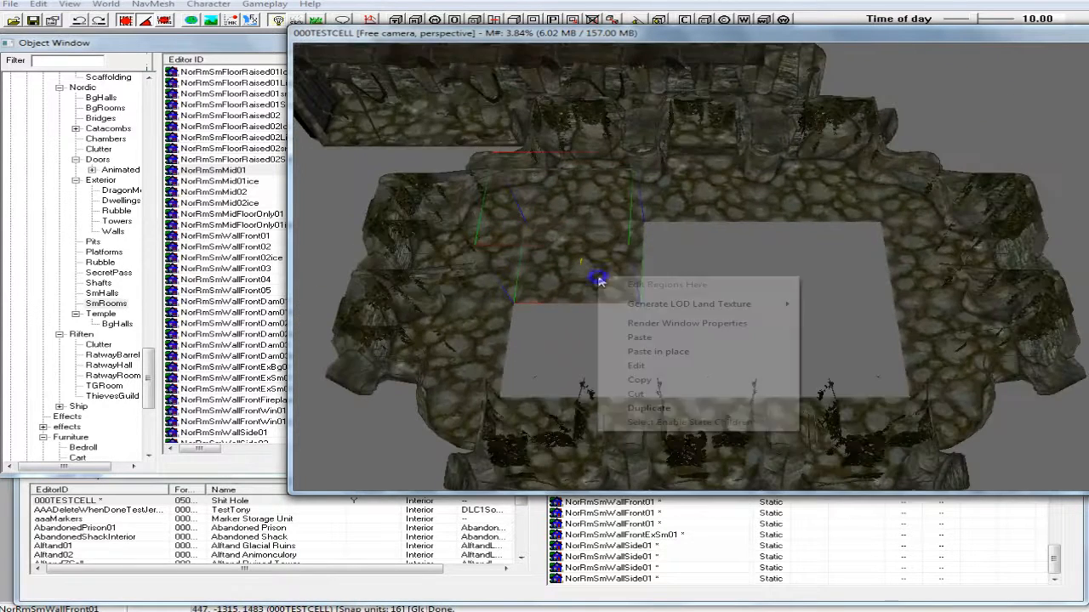
{"action": "left_click", "coordinate": [657, 413]}
{"action": "left_click_drag", "start_coordinate": [605, 260], "coordinate": [734, 257]}
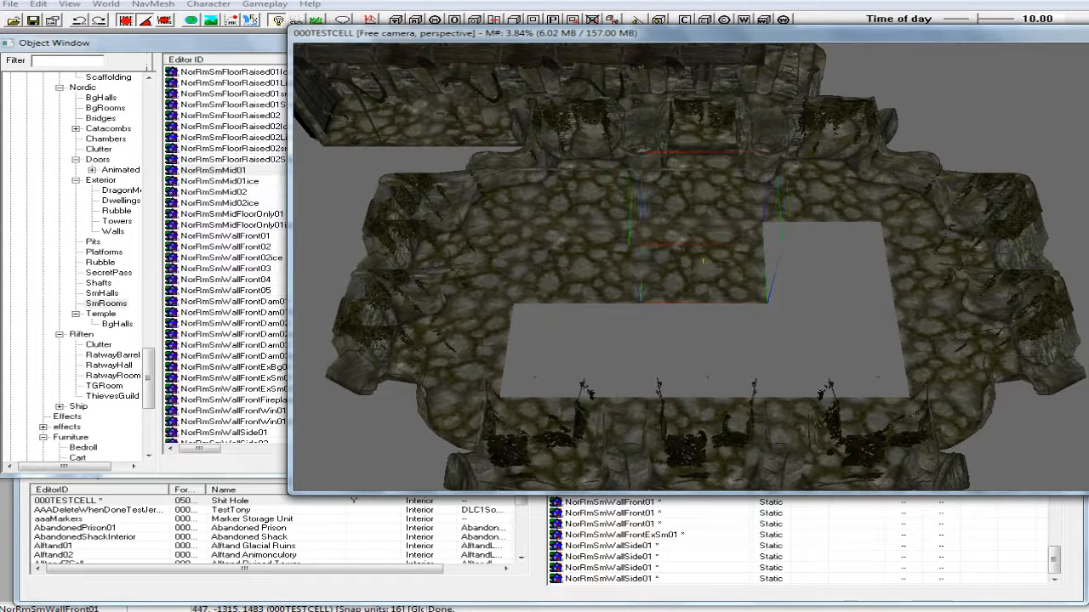
{"action": "right_click", "coordinate": [754, 256]}
{"action": "left_click", "coordinate": [803, 386]}
{"action": "left_click_drag", "start_coordinate": [703, 262], "coordinate": [825, 261]}
Step: Duplicate all three NorRmSmMid01 pieces together and move the copies forward to fill the front row of the floor opening
{"action": "mouse_move", "coordinate": [780, 260]}
{"action": "middle_mouse_down", "text": "shift"}
{"action": "mouse_move", "coordinate": [790, 136]}
{"action": "mouse_move", "coordinate": [792, 236]}
{"action": "mouse_move", "coordinate": [804, 249]}
{"action": "mouse_move", "coordinate": [775, 258]}
{"action": "middle_mouse_up", "text": "shift"}
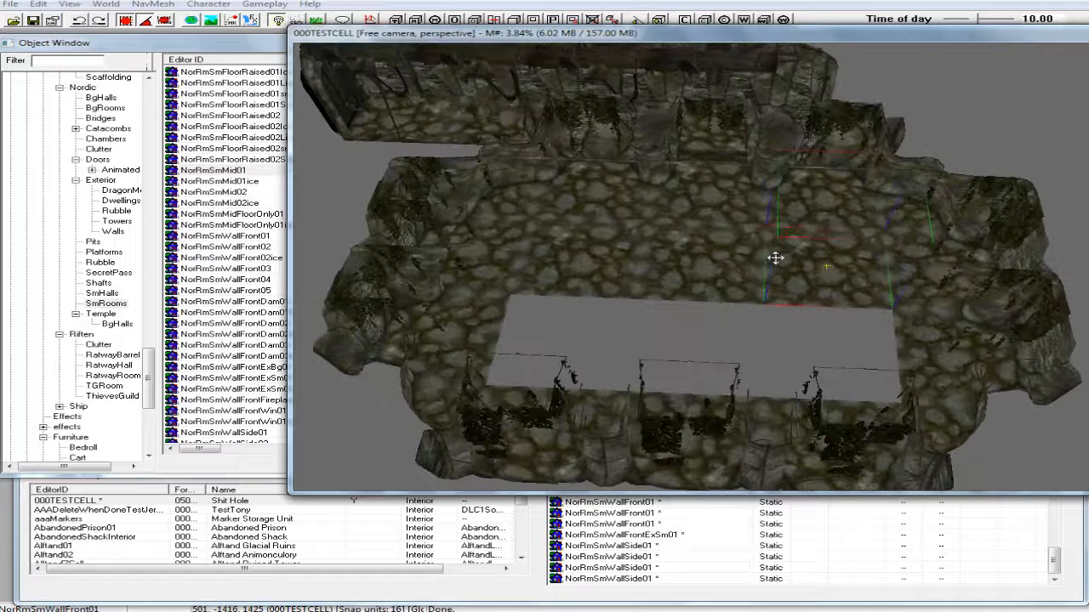
{"action": "left_click", "coordinate": [713, 268], "text": "ctrl"}
{"action": "left_click", "coordinate": [595, 264], "text": "ctrl"}
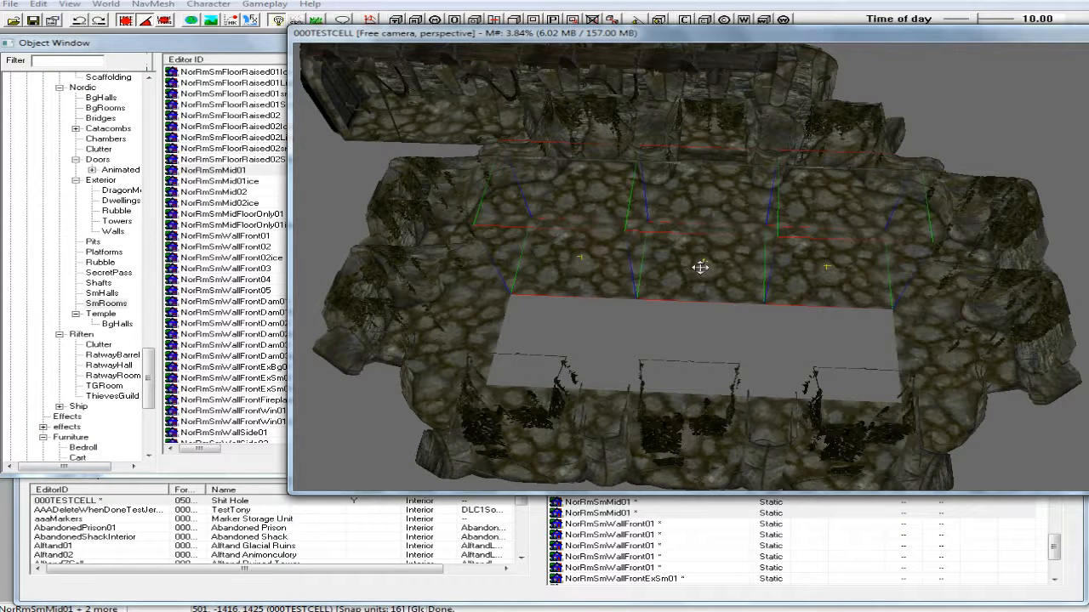
{"action": "right_click", "coordinate": [699, 267]}
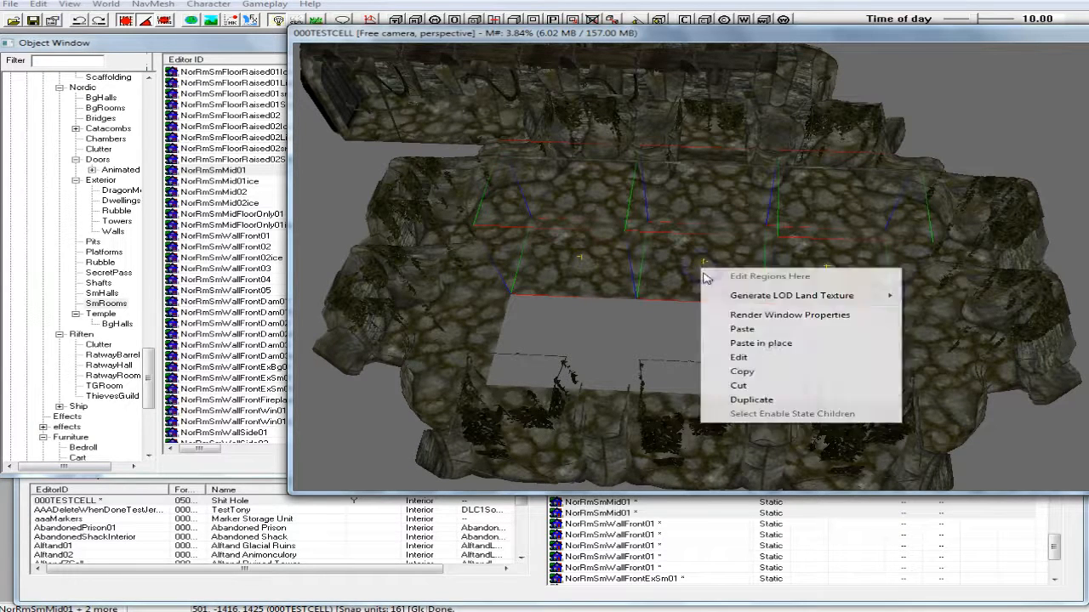
{"action": "left_click", "coordinate": [754, 401]}
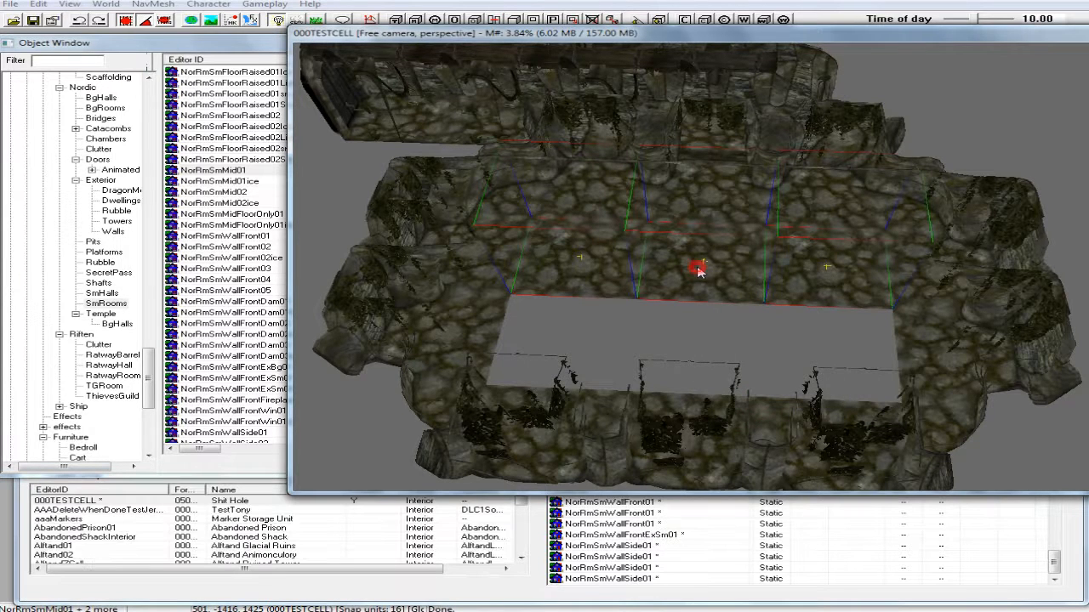
{"action": "left_click_drag", "start_coordinate": [698, 269], "coordinate": [697, 365]}
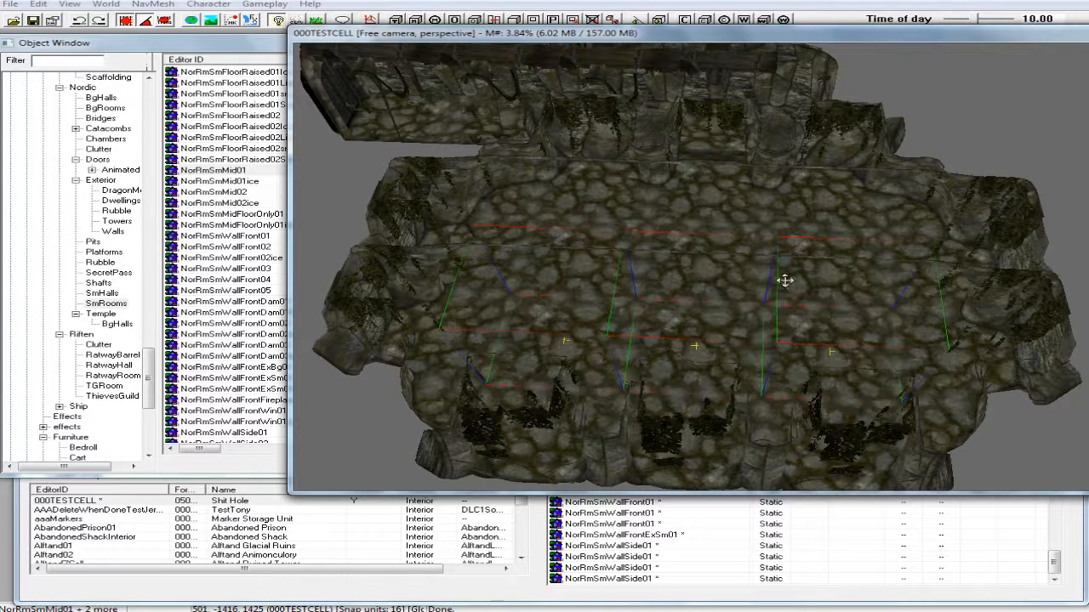
{"action": "left_click", "coordinate": [1039, 89]}
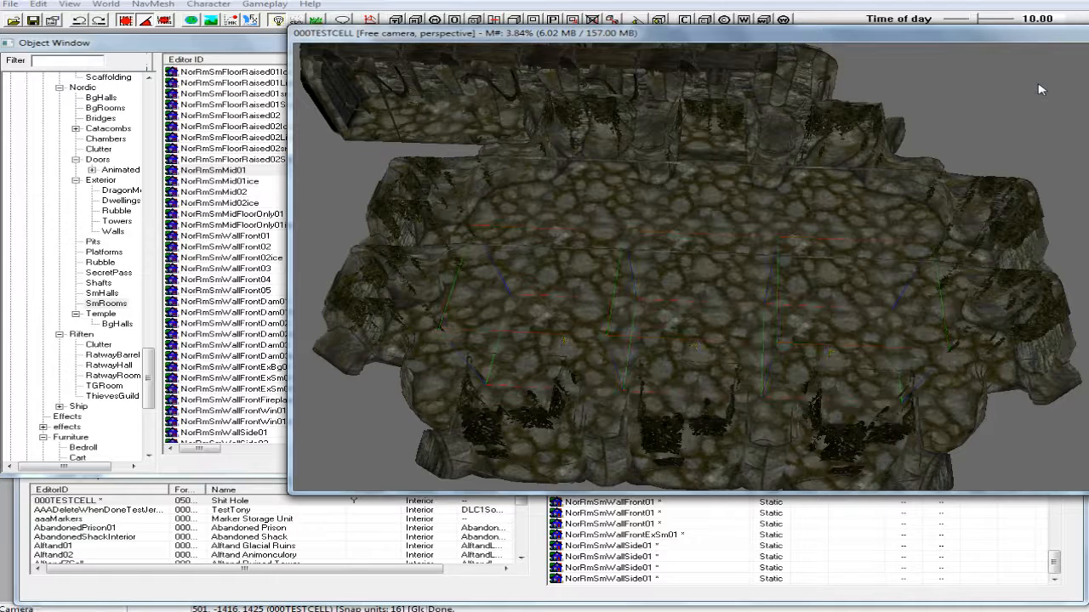
Step: Search all objects for "coc" and place a COCMarkerHeading on the hall floor near the door end
{"action": "middle_click_drag", "start_coordinate": [946, 165], "coordinate": [936, 236], "text": "shift"}
{"action": "scroll", "coordinate": [935, 261], "scroll_direction": "up", "scroll_amount": 10}
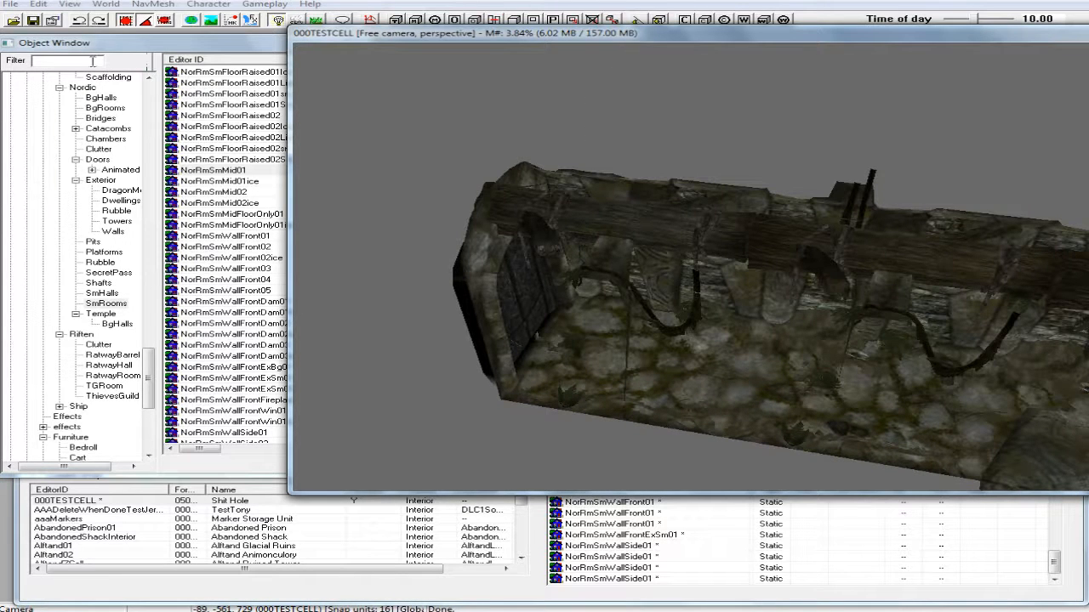
{"action": "left_click_drag", "start_coordinate": [149, 374], "coordinate": [156, 415]}
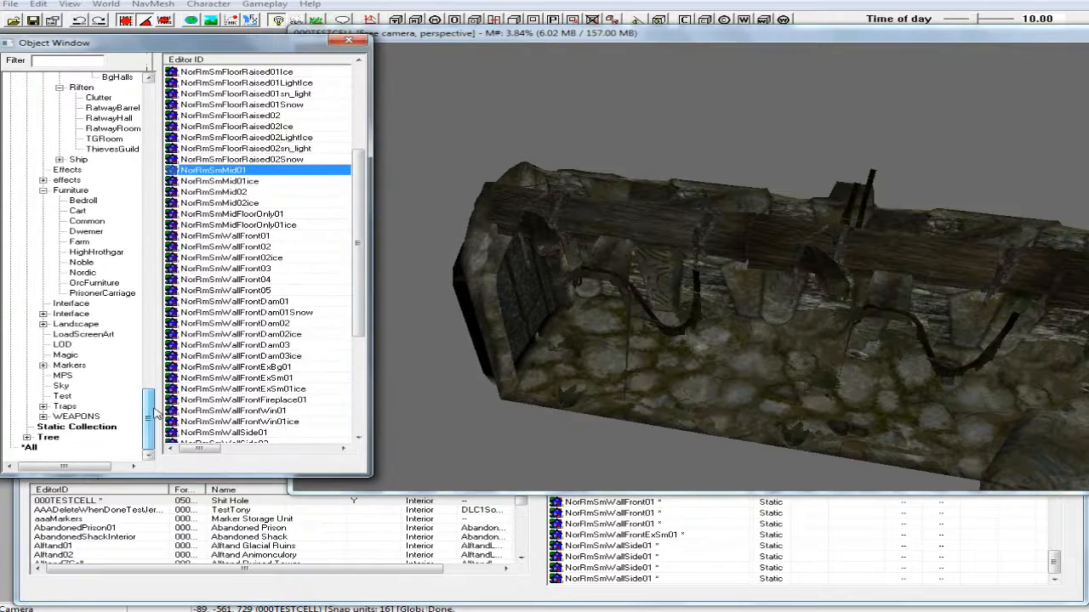
{"action": "left_click", "coordinate": [80, 61]}
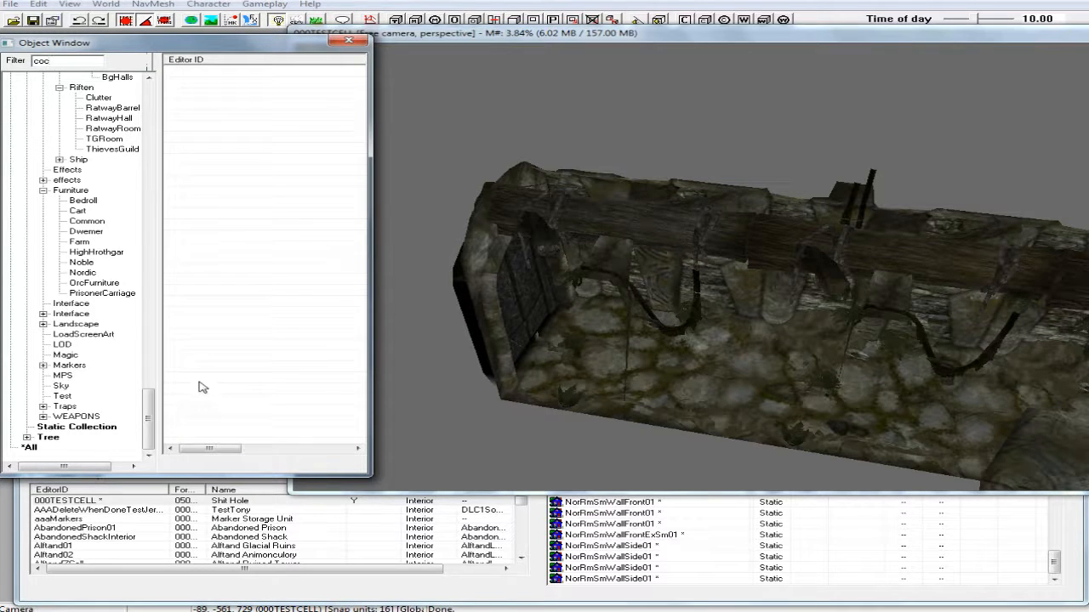
{"action": "left_click", "coordinate": [29, 448]}
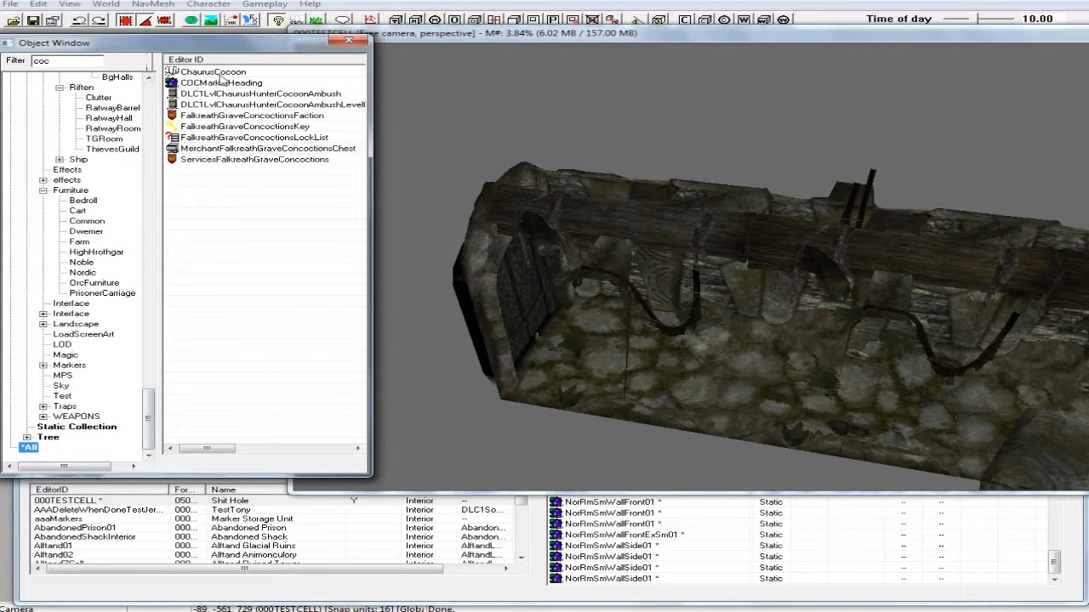
{"action": "mouse_move", "coordinate": [173, 82]}
{"action": "left_mouse_down"}
{"action": "mouse_move", "coordinate": [382, 180]}
{"action": "mouse_move", "coordinate": [591, 334]}
{"action": "mouse_move", "coordinate": [623, 372]}
{"action": "mouse_move", "coordinate": [202, 83]}
{"action": "mouse_move", "coordinate": [190, 94]}
{"action": "mouse_move", "coordinate": [170, 82]}
{"action": "mouse_move", "coordinate": [513, 245]}
{"action": "mouse_move", "coordinate": [618, 368]}
{"action": "mouse_move", "coordinate": [606, 344]}
{"action": "mouse_move", "coordinate": [593, 345]}
{"action": "mouse_move", "coordinate": [610, 339]}
{"action": "left_mouse_up"}
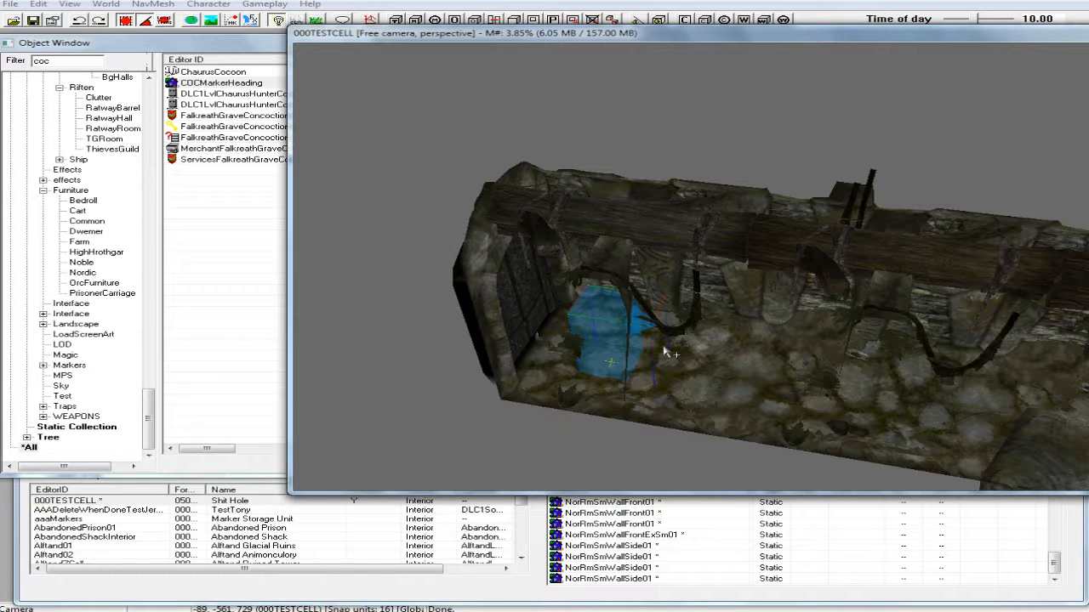
{"action": "middle_click_drag", "start_coordinate": [666, 351], "coordinate": [687, 346], "text": "shift"}
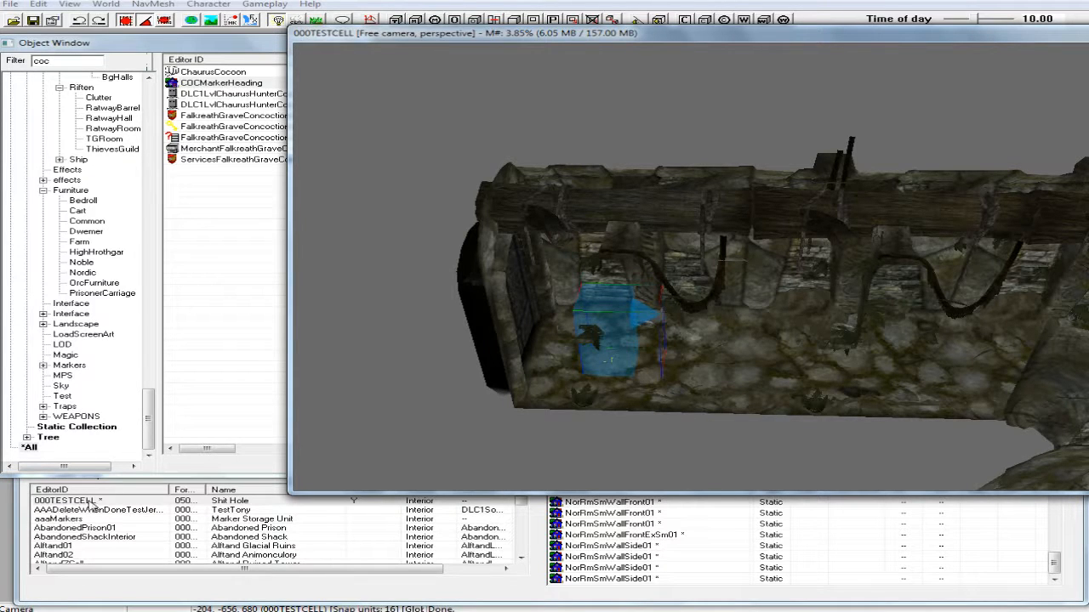
{"action": "middle_click_drag", "start_coordinate": [632, 396], "coordinate": [613, 364]}
{"action": "mouse_move", "coordinate": [699, 386]}
{"action": "middle_mouse_down"}
{"action": "mouse_move", "coordinate": [663, 388]}
{"action": "mouse_move", "coordinate": [696, 392]}
{"action": "mouse_move", "coordinate": [696, 404]}
{"action": "mouse_move", "coordinate": [717, 395]}
{"action": "middle_mouse_up"}
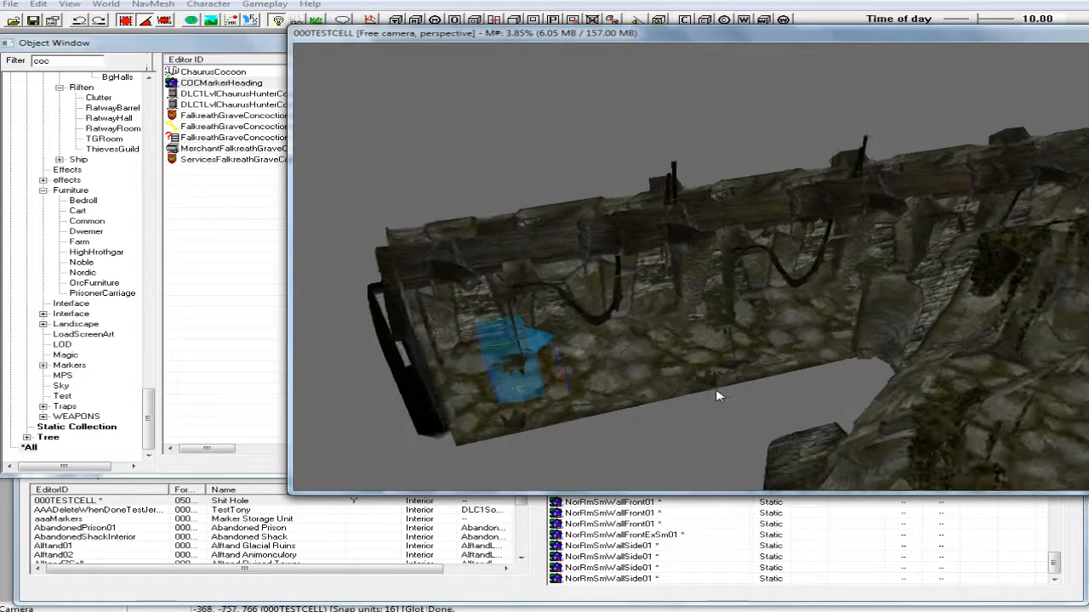
{"action": "scroll", "coordinate": [718, 394], "scroll_direction": "down", "scroll_amount": 2}
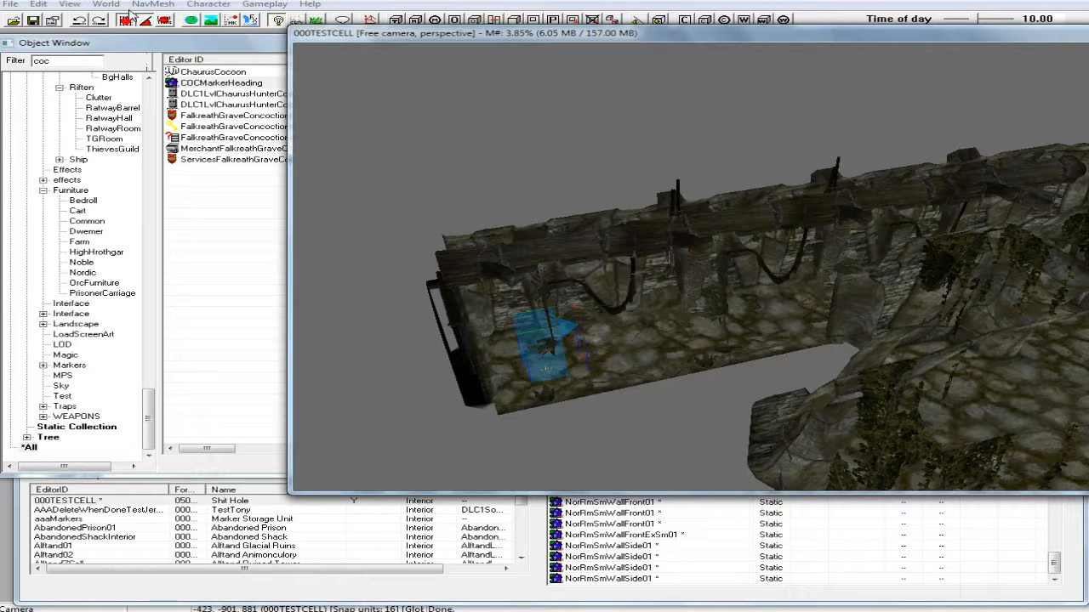
Step: Save the plugin as TEST CELL 01 in the Skyrim Data folder
{"action": "left_click", "coordinate": [34, 20]}
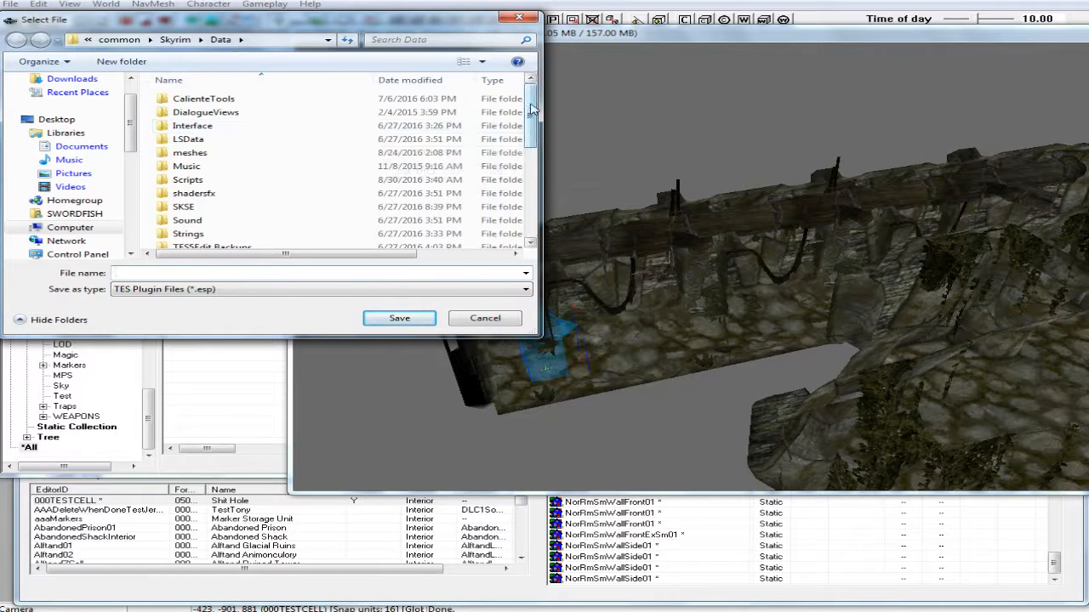
{"action": "left_click_drag", "start_coordinate": [531, 109], "coordinate": [536, 217]}
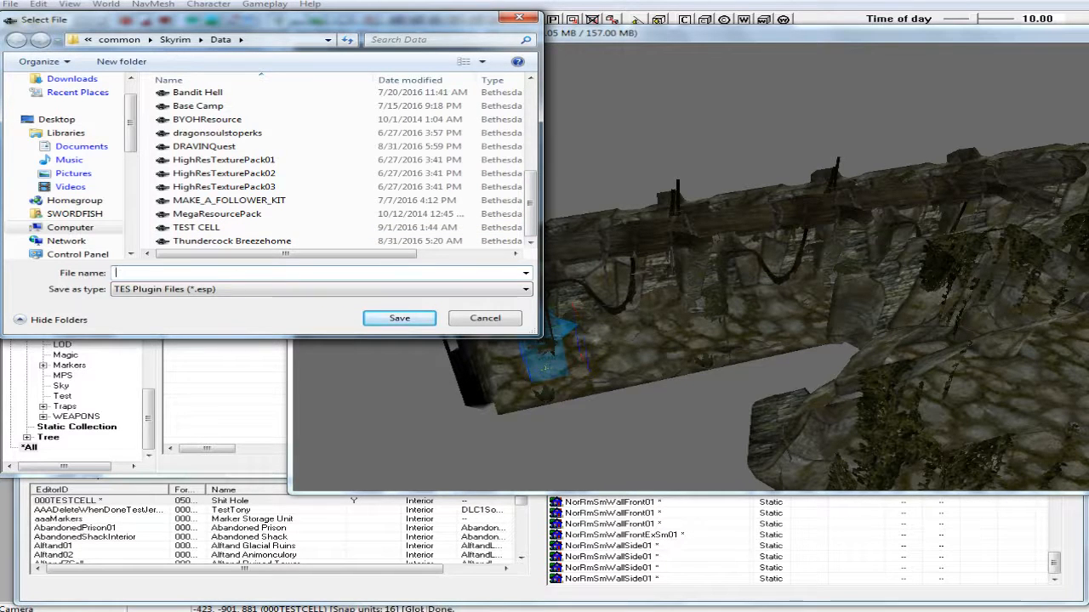
{"action": "type", "text": "TEST CELL 01"}
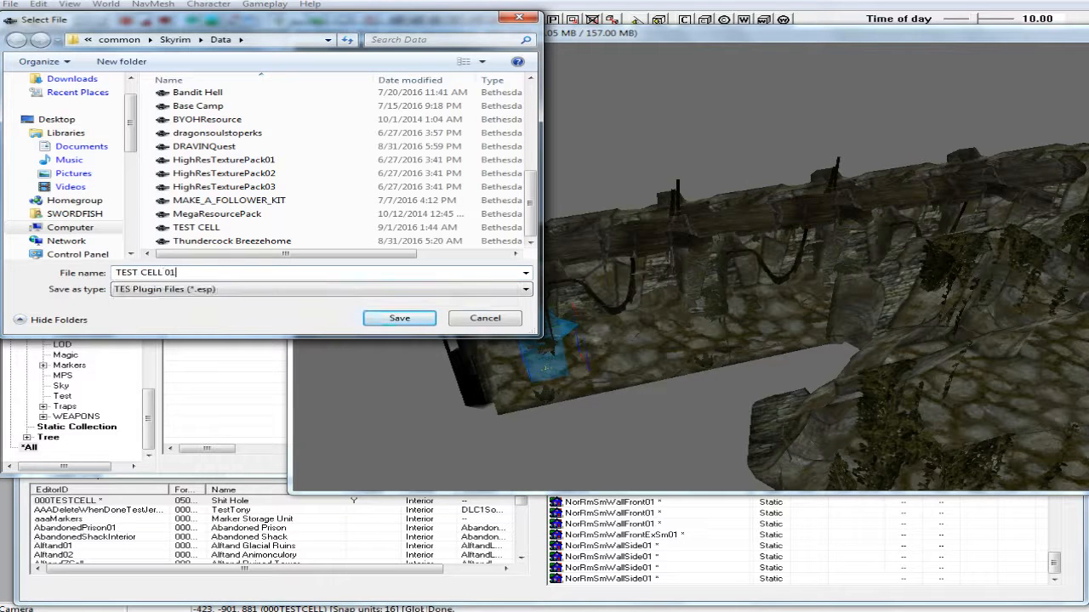
{"action": "left_click", "coordinate": [394, 322]}
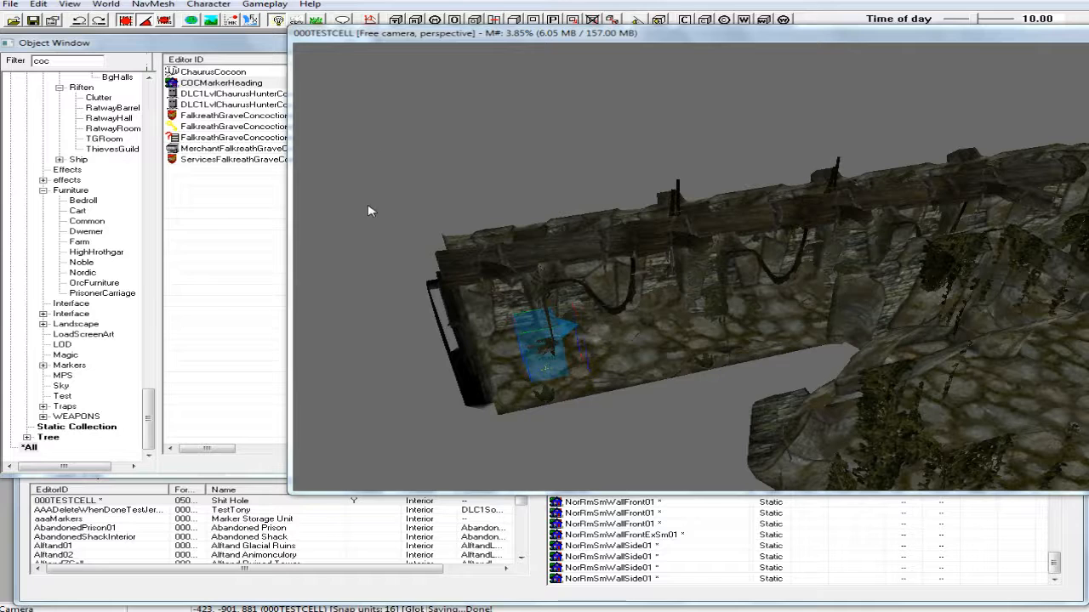
Step: Open the cell settings and load 000TESTCELL for editing with its lighting data shown
{"action": "left_click", "coordinate": [114, 5]}
{"action": "left_click", "coordinate": [127, 48]}
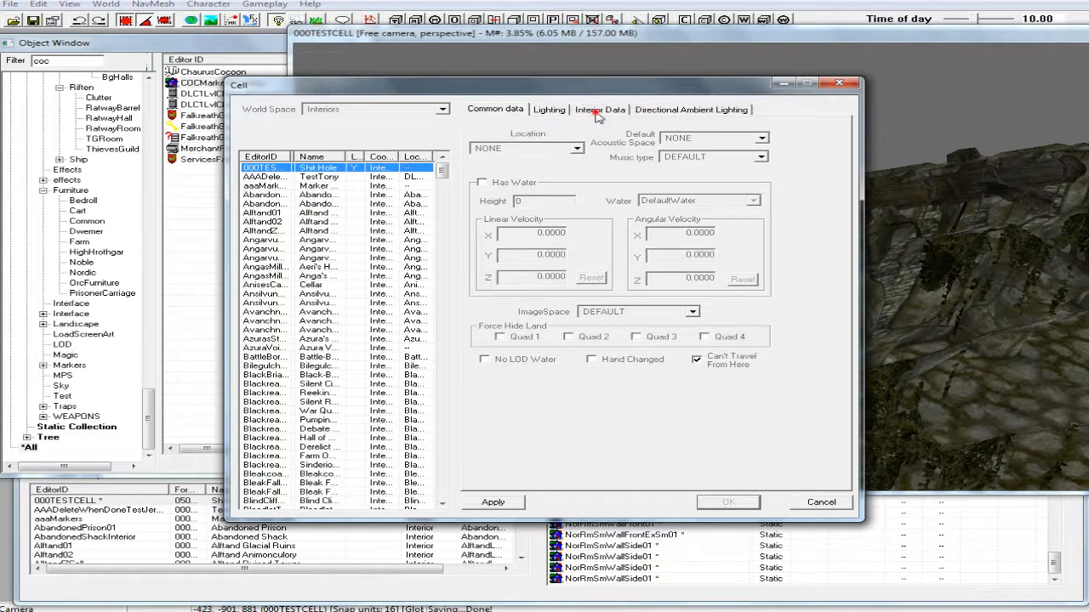
{"action": "left_click", "coordinate": [599, 111]}
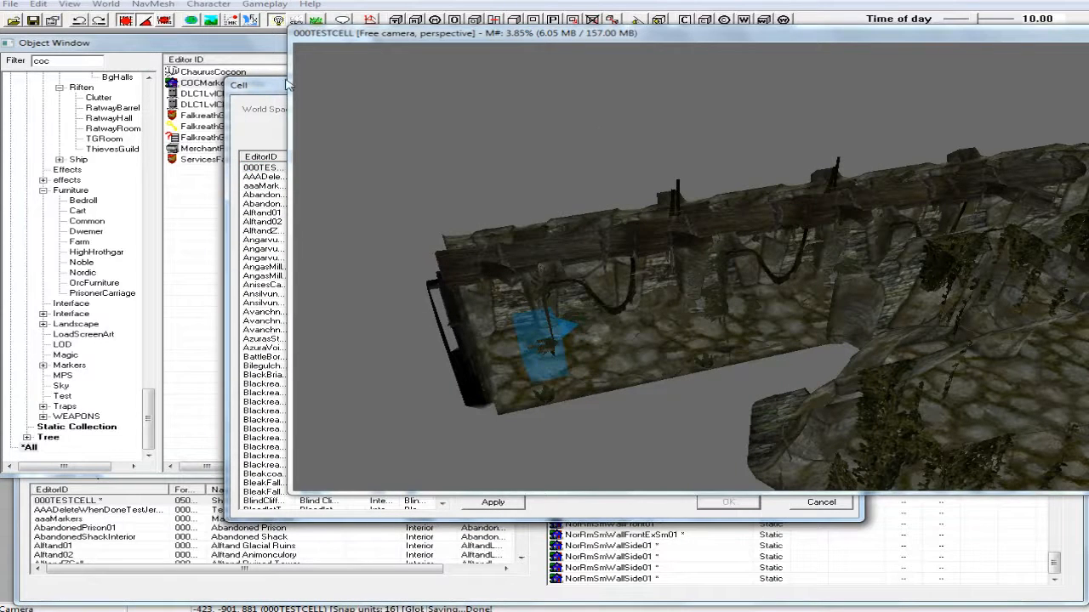
{"action": "left_click", "coordinate": [286, 82]}
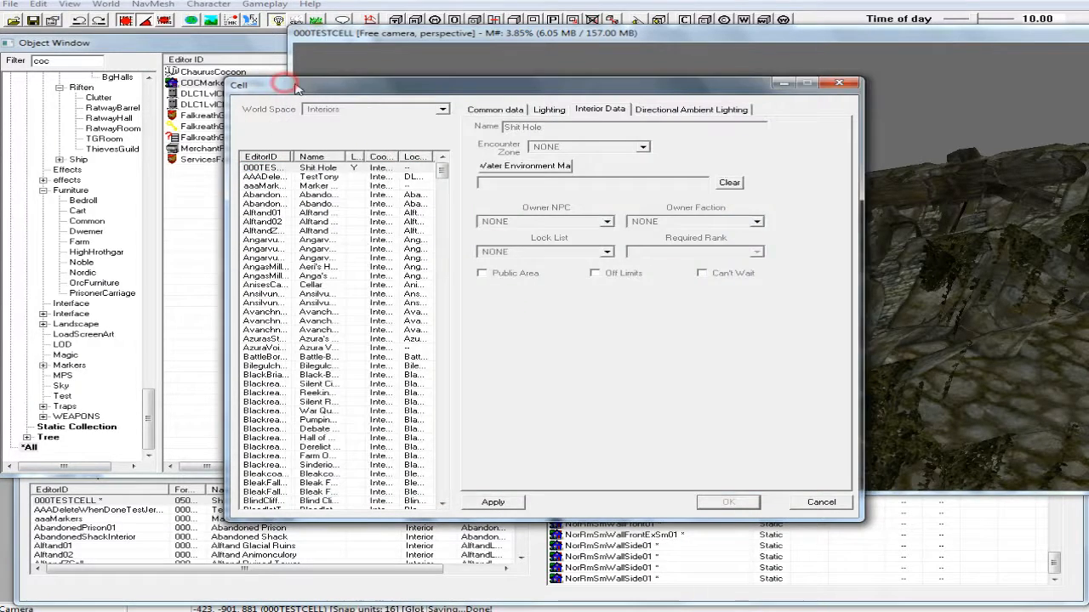
{"action": "left_click", "coordinate": [553, 112]}
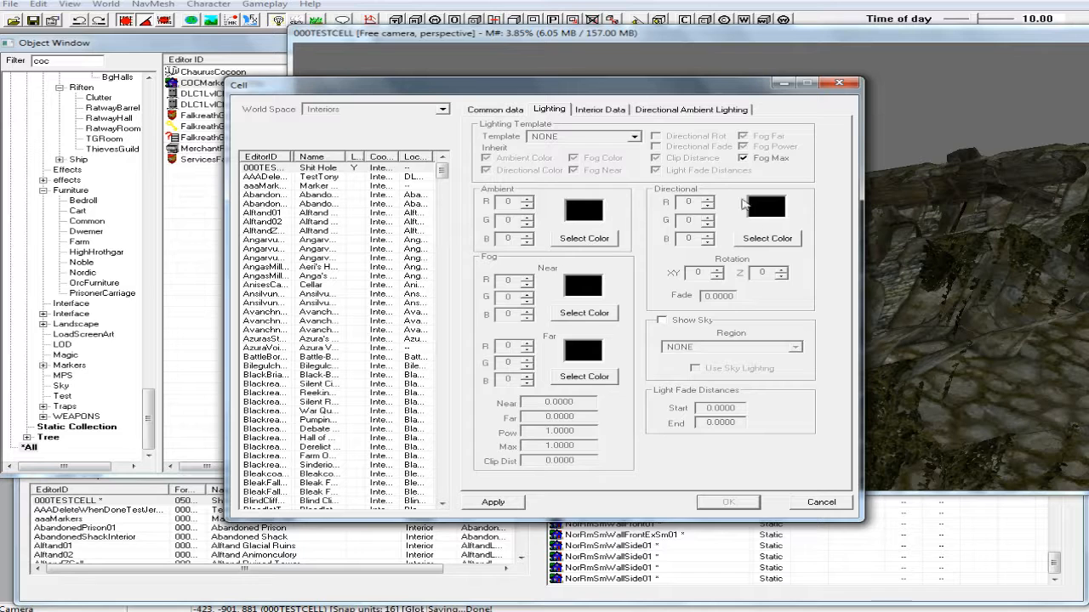
{"action": "left_click", "coordinate": [331, 170]}
{"action": "left_click", "coordinate": [321, 176]}
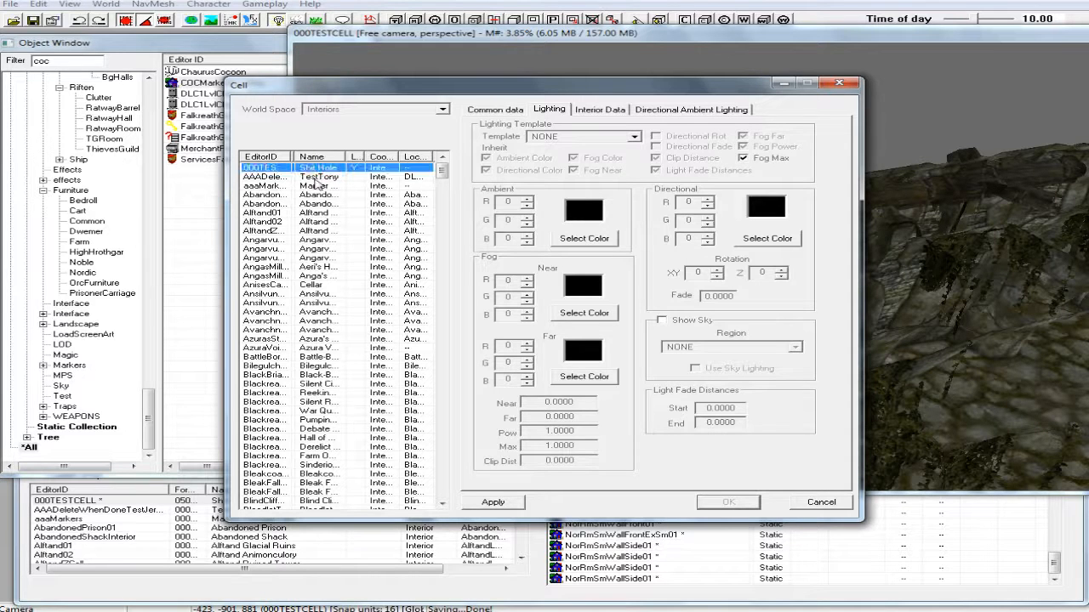
{"action": "left_click", "coordinate": [318, 169]}
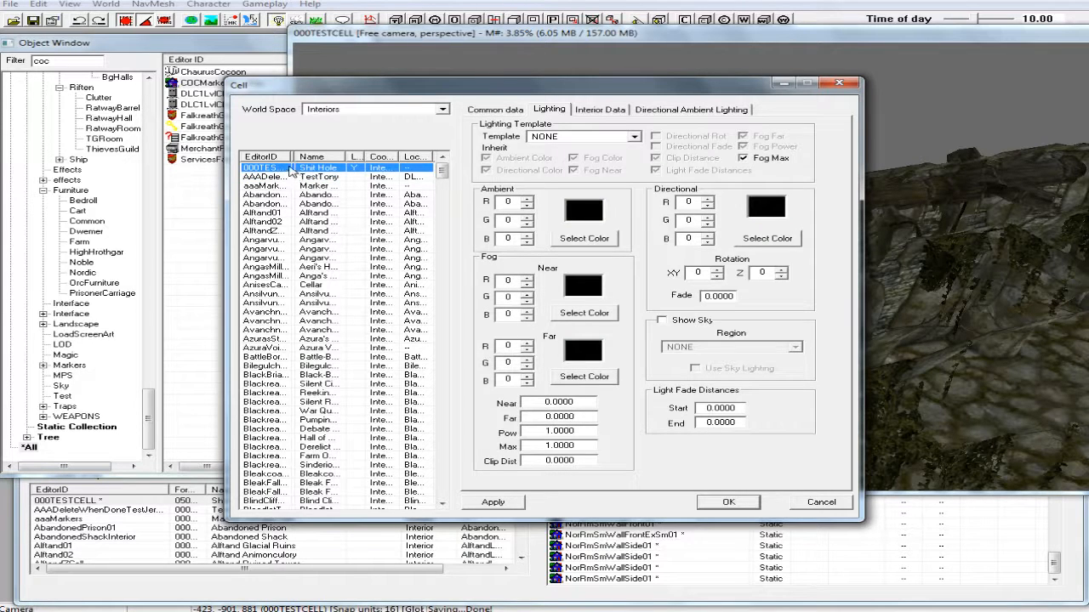
Step: Set the lighting template of 000TESTCELL to BleakFallsBarrowClose, apply it and close the cell settings
{"action": "left_click", "coordinate": [637, 136]}
{"action": "scroll", "coordinate": [606, 184], "scroll_direction": "down", "scroll_amount": 5}
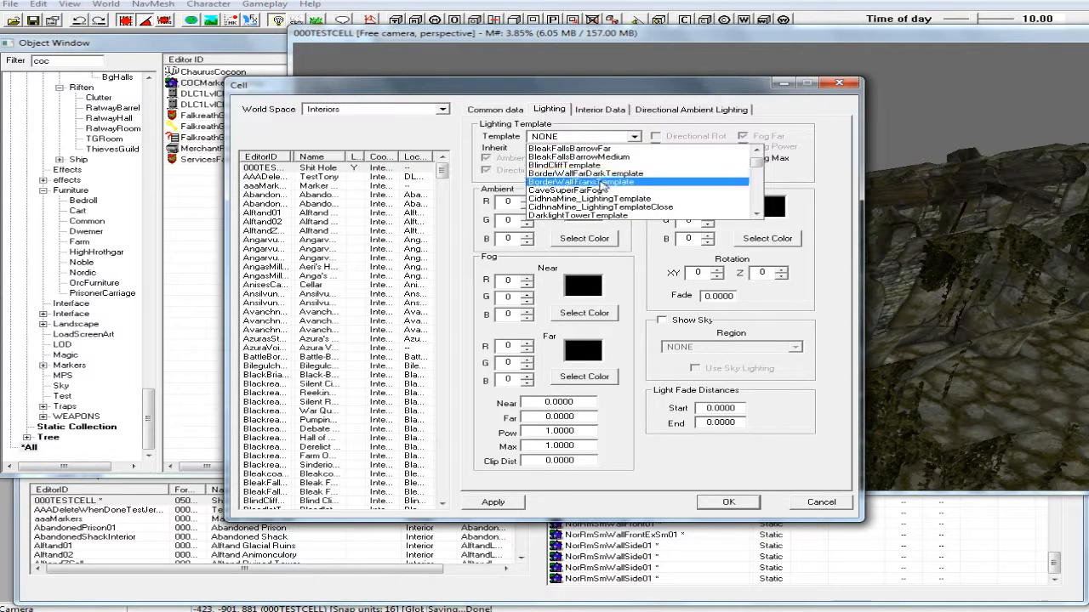
{"action": "scroll", "coordinate": [601, 186], "scroll_direction": "up", "scroll_amount": 5}
{"action": "scroll", "coordinate": [601, 183], "scroll_direction": "down", "scroll_amount": 3}
{"action": "scroll", "coordinate": [602, 186], "scroll_direction": "down", "scroll_amount": 2}
{"action": "scroll", "coordinate": [610, 187], "scroll_direction": "up", "scroll_amount": 3}
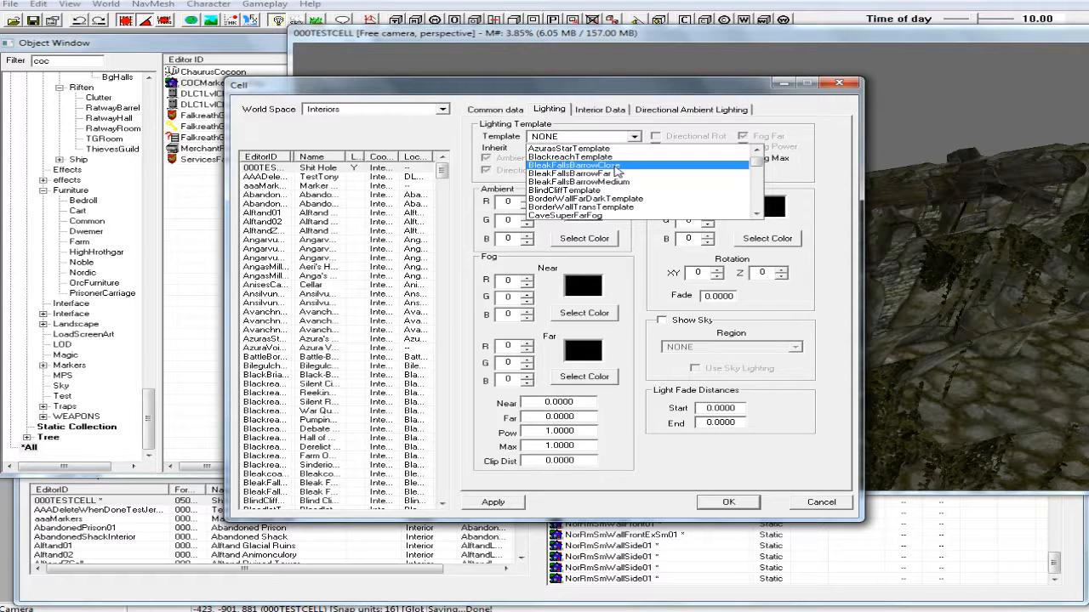
{"action": "left_click", "coordinate": [614, 166]}
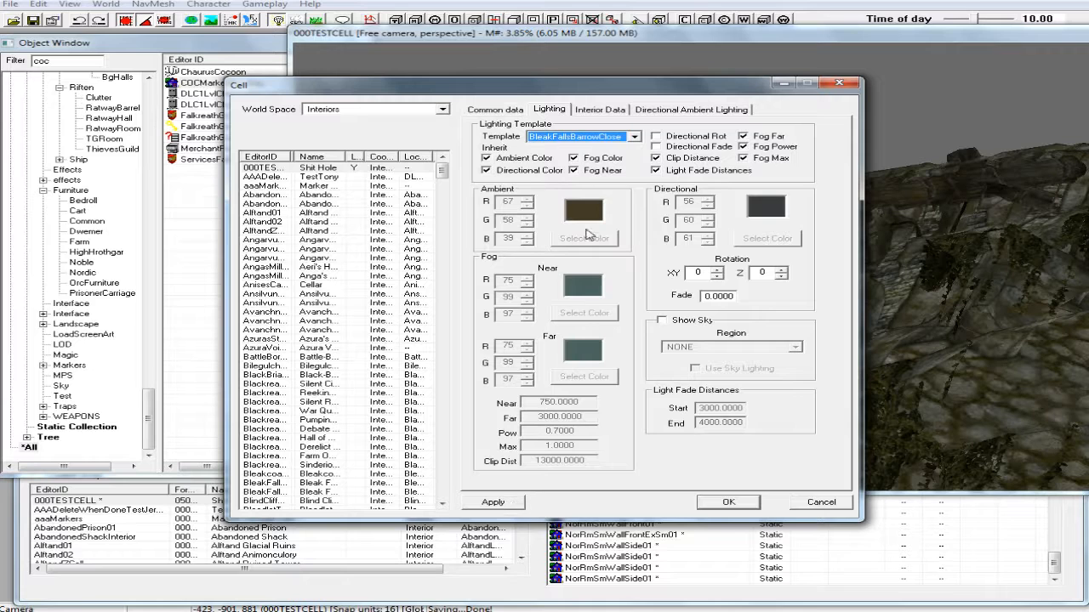
{"action": "left_click", "coordinate": [494, 502]}
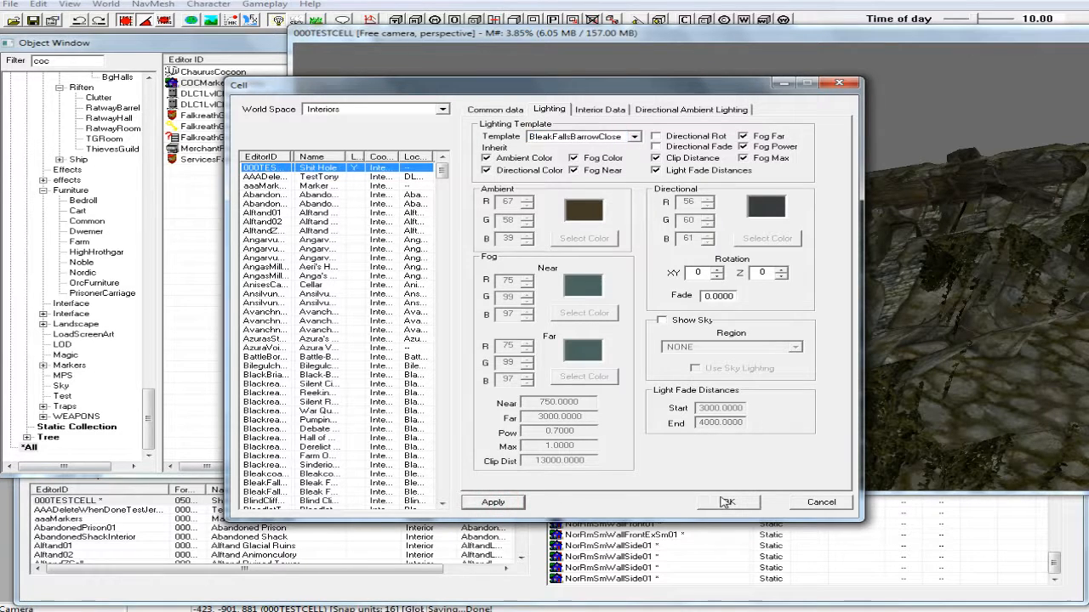
{"action": "left_click", "coordinate": [729, 502]}
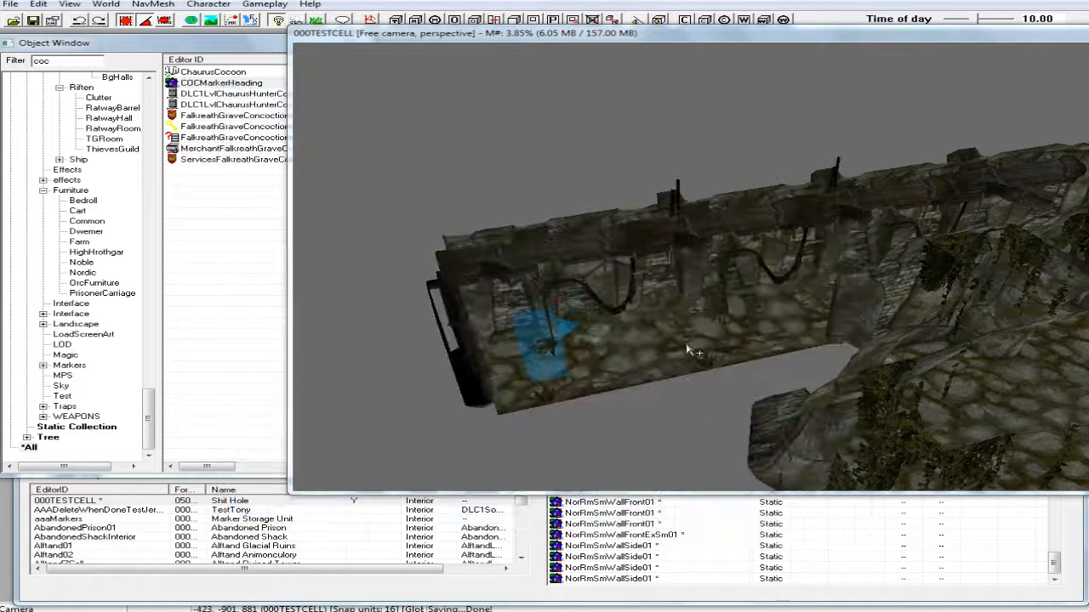
Step: Reopen the cell settings and load the interior data of 000TESTCELL for editing
{"action": "left_click", "coordinate": [113, 7]}
{"action": "left_click", "coordinate": [147, 46]}
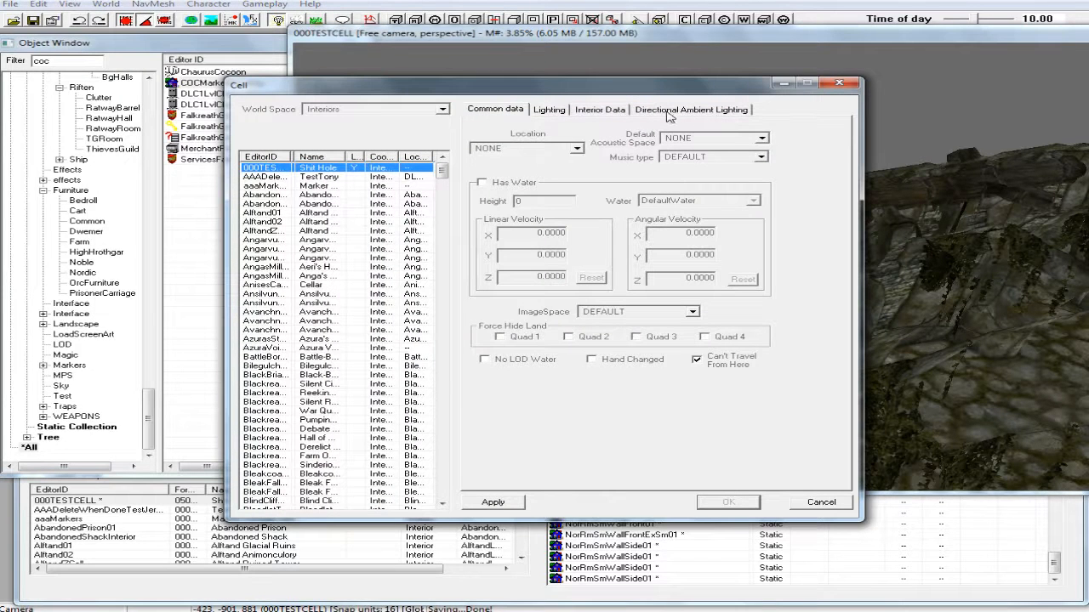
{"action": "left_click", "coordinate": [603, 111]}
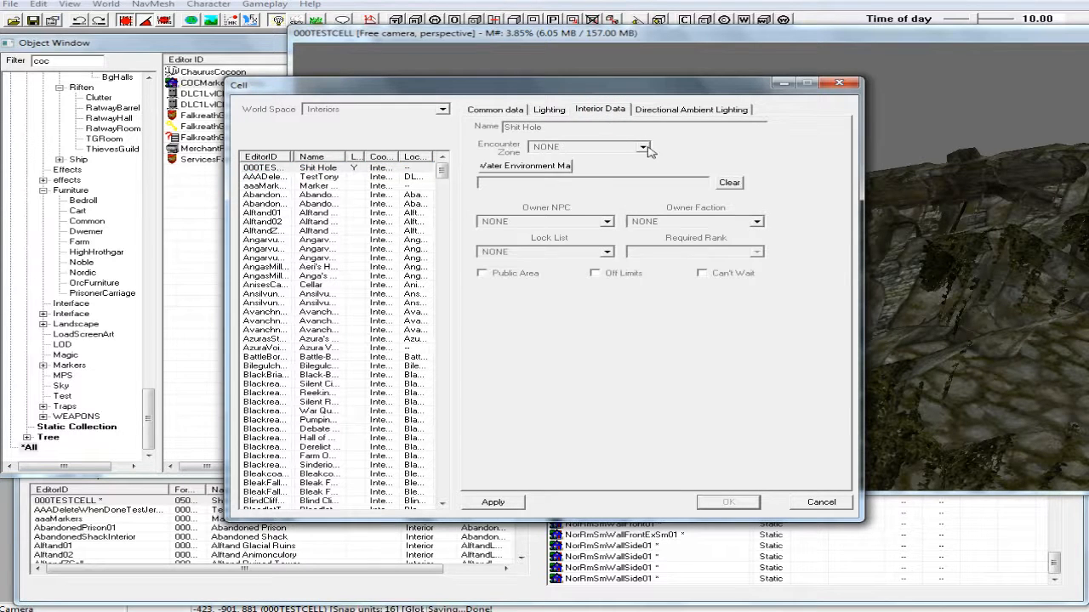
{"action": "left_click", "coordinate": [317, 176]}
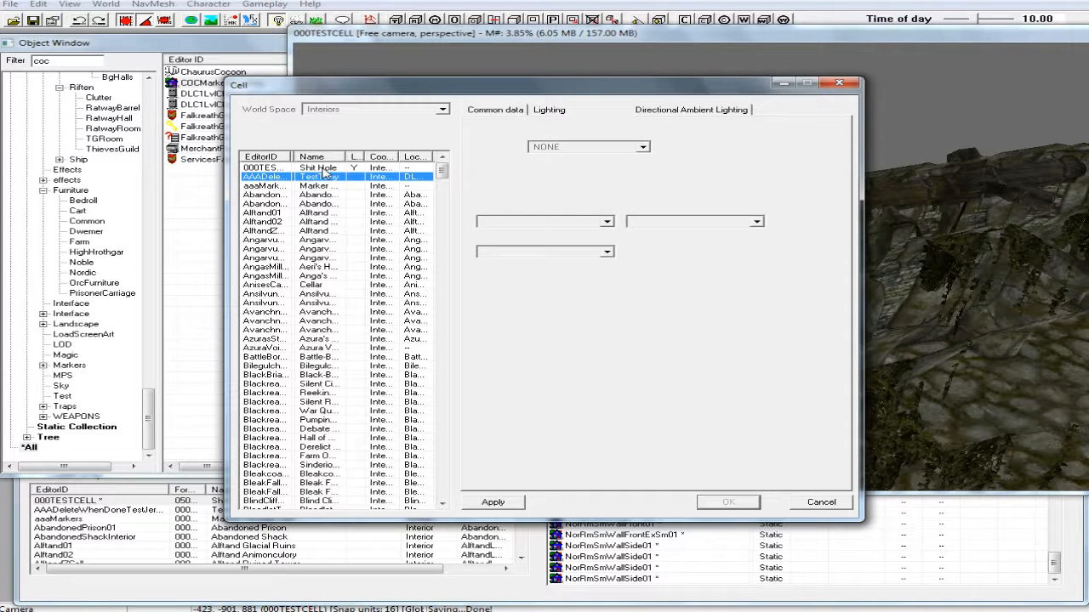
{"action": "left_click", "coordinate": [323, 168]}
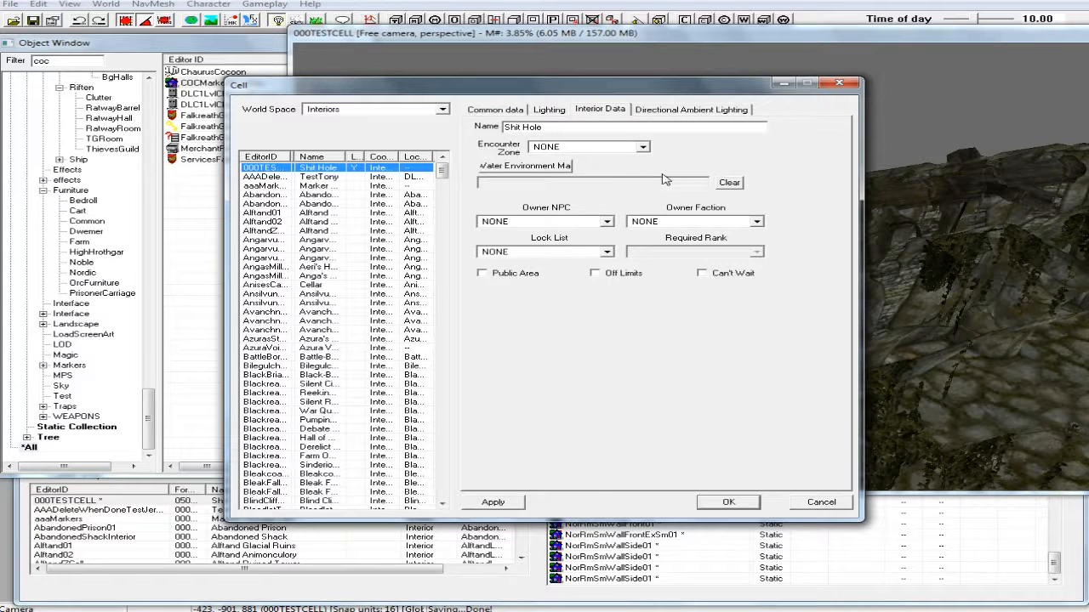
Step: Set the Owner NPC of 000TESTCELL to Player
{"action": "left_click", "coordinate": [607, 223]}
{"action": "scroll", "coordinate": [573, 277], "scroll_direction": "down", "scroll_amount": 10}
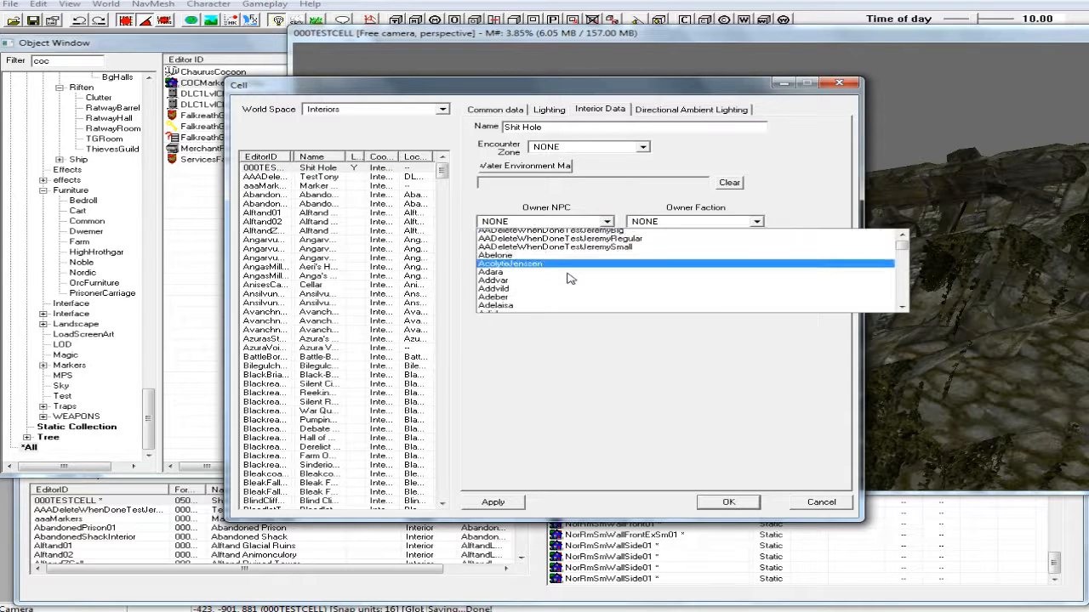
{"action": "scroll", "coordinate": [573, 277], "scroll_direction": "down", "scroll_amount": 15}
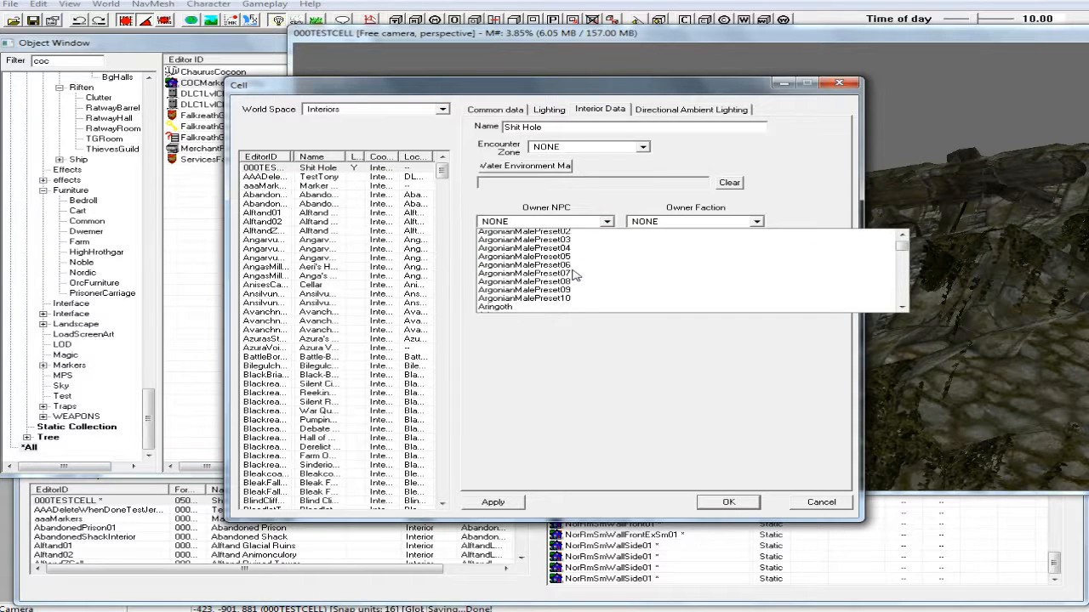
{"action": "scroll", "coordinate": [583, 275], "scroll_direction": "down", "scroll_amount": 5}
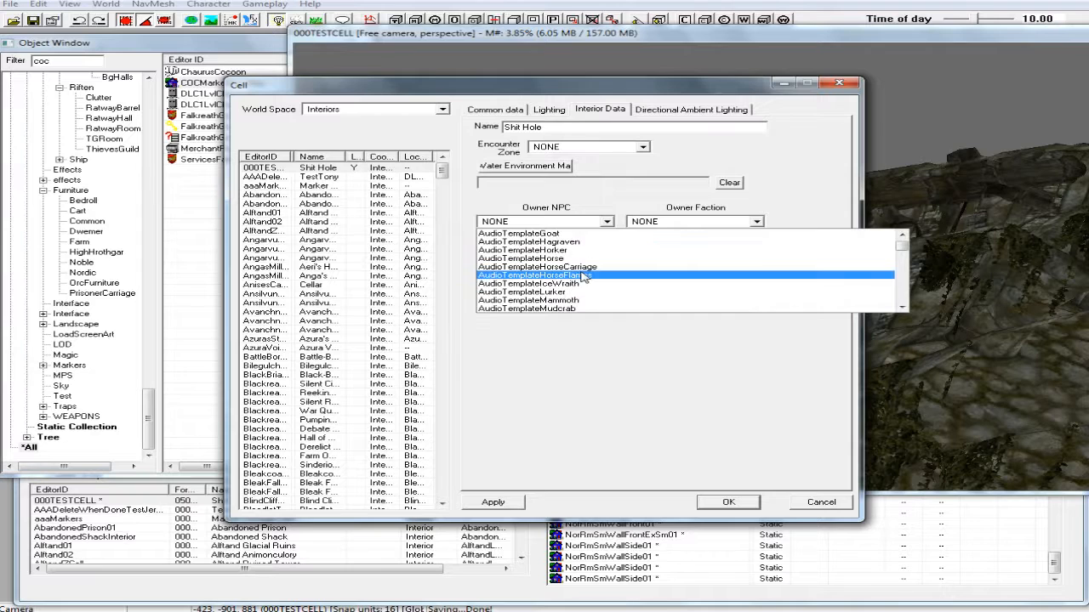
{"action": "left_click", "coordinate": [544, 225]}
{"action": "left_click", "coordinate": [545, 225]}
{"action": "left_click", "coordinate": [544, 226]}
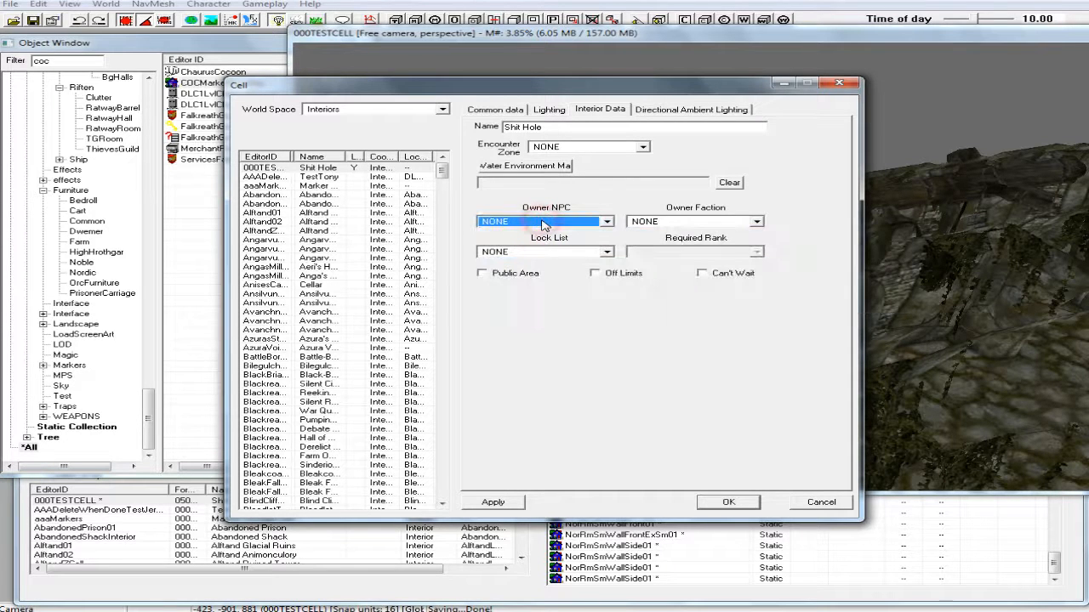
{"action": "key", "text": "p"}
{"action": "key", "text": "l"}
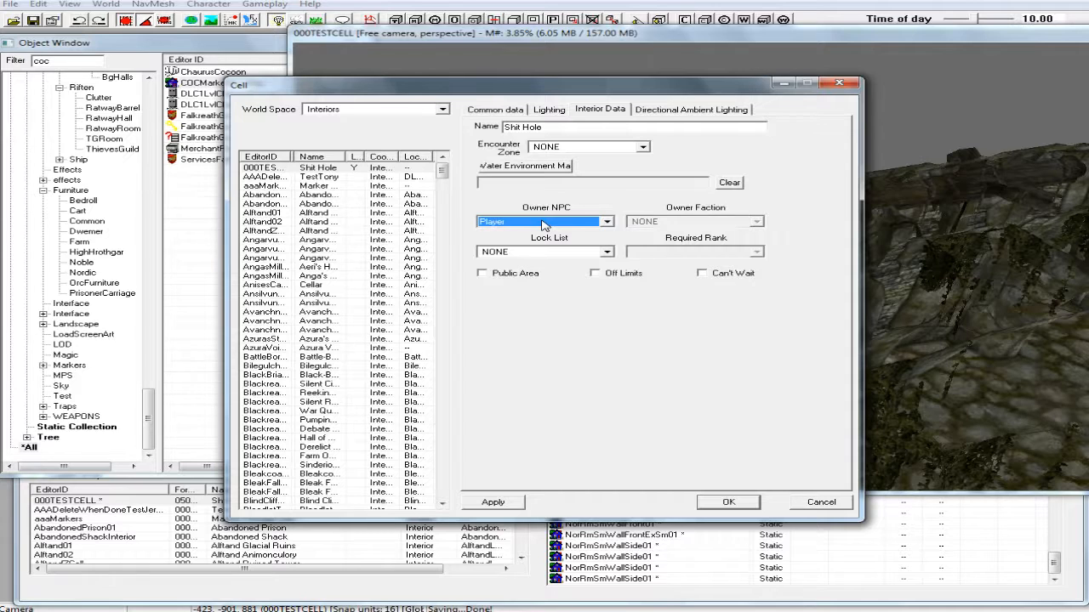
{"action": "left_click", "coordinate": [606, 222]}
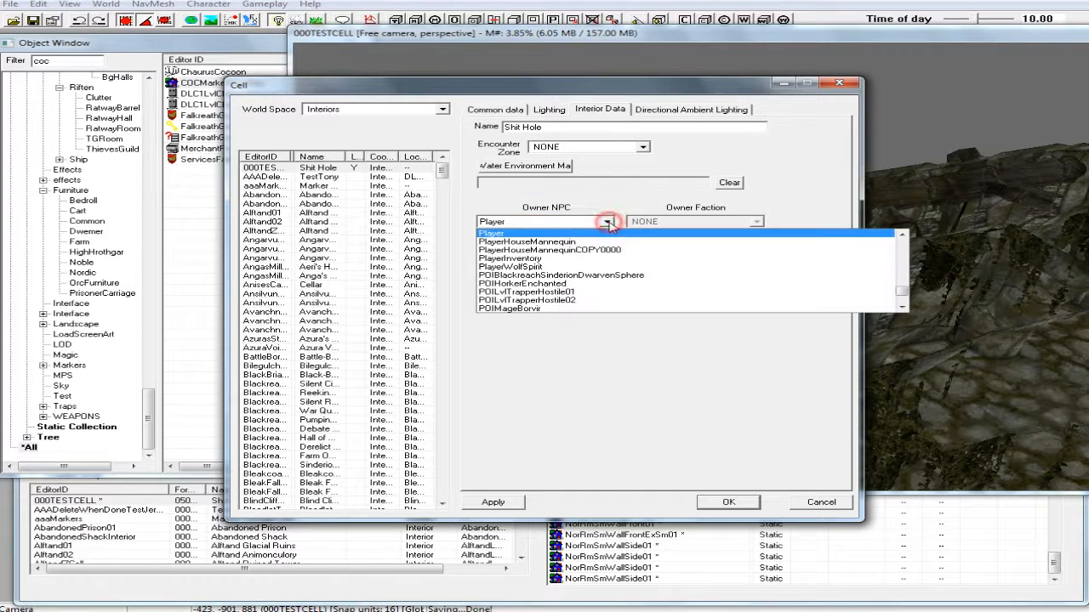
{"action": "left_click", "coordinate": [568, 233]}
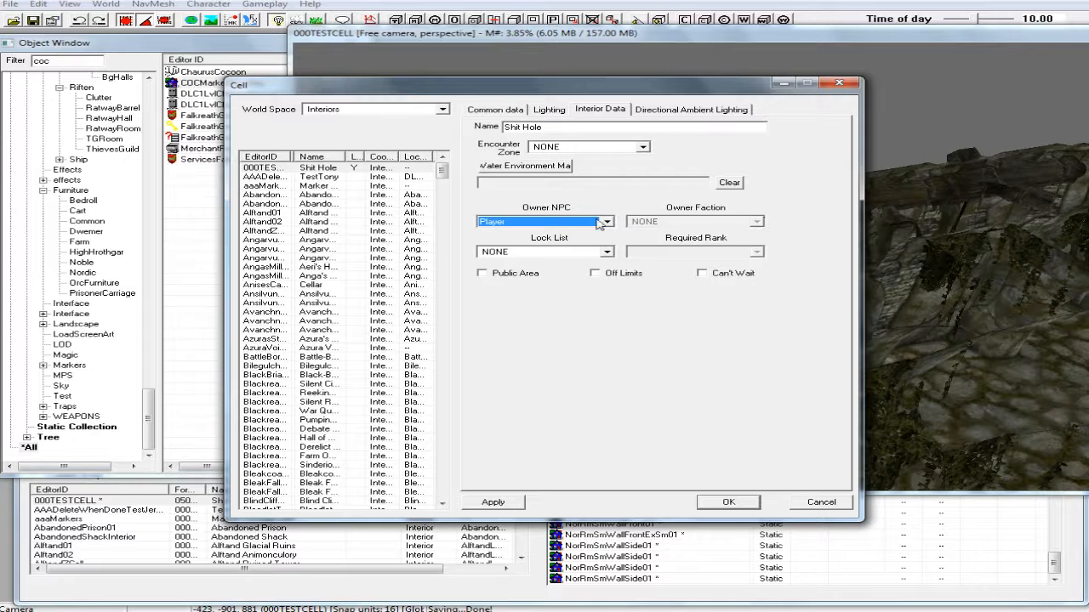
Step: Reset the Owner NPC of 000TESTCELL to NONE
{"action": "left_click", "coordinate": [606, 222]}
{"action": "left_click_drag", "start_coordinate": [899, 291], "coordinate": [902, 238]}
{"action": "left_click", "coordinate": [700, 223]}
{"action": "left_click", "coordinate": [606, 223]}
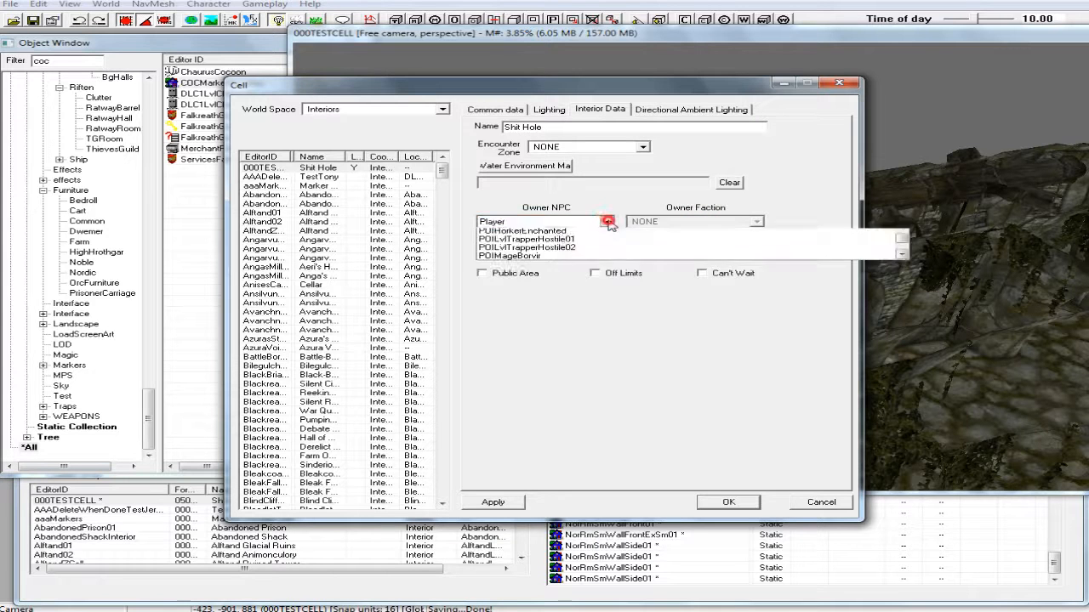
{"action": "left_click_drag", "start_coordinate": [903, 290], "coordinate": [906, 241]}
{"action": "left_click", "coordinate": [515, 233]}
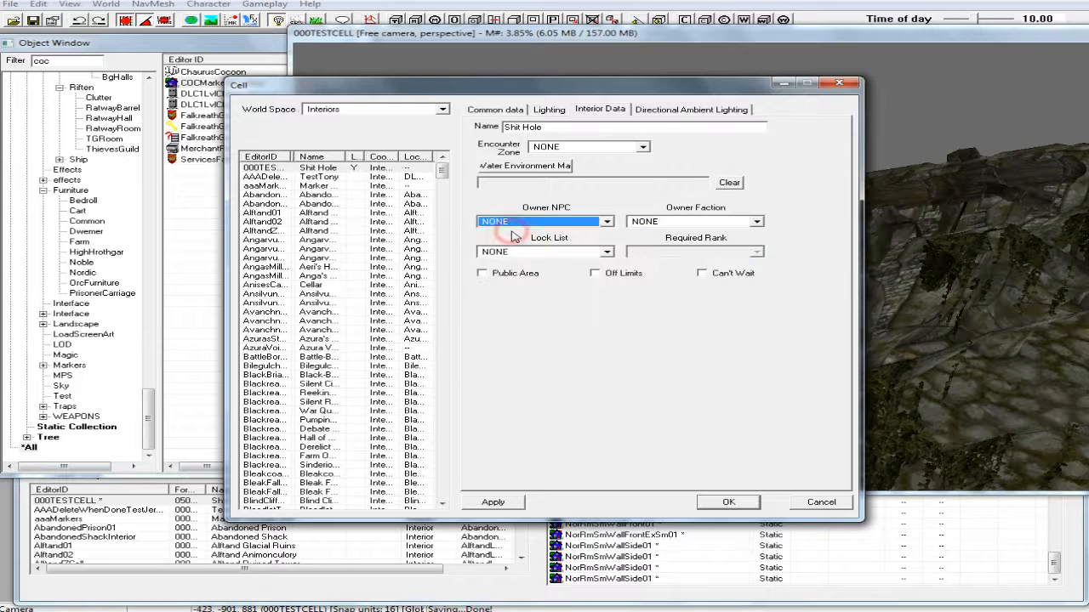
Step: Set the Owner Faction of 000TESTCELL to PlayerBedOwnership and look through the neighbouring faction options
{"action": "left_click", "coordinate": [665, 222]}
{"action": "left_click", "coordinate": [671, 224]}
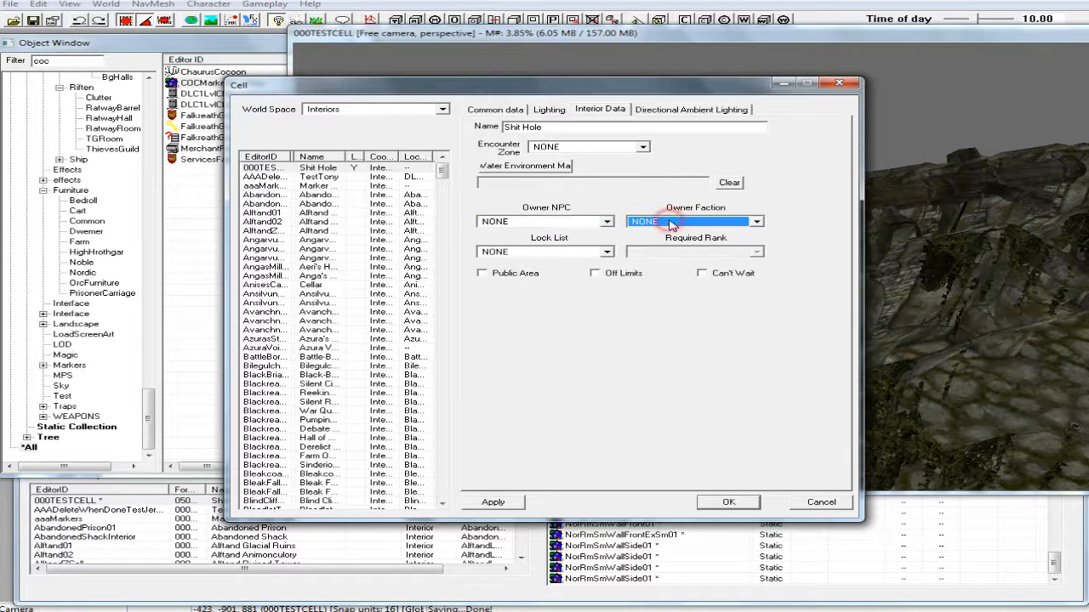
{"action": "key", "text": "p"}
{"action": "key", "text": "p"}
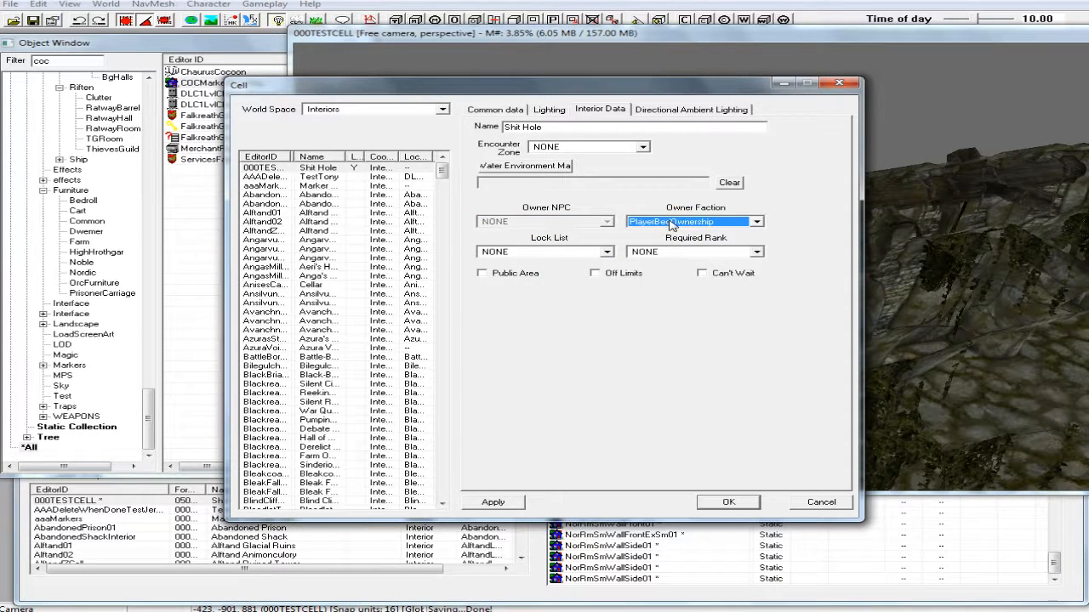
{"action": "left_click", "coordinate": [756, 222]}
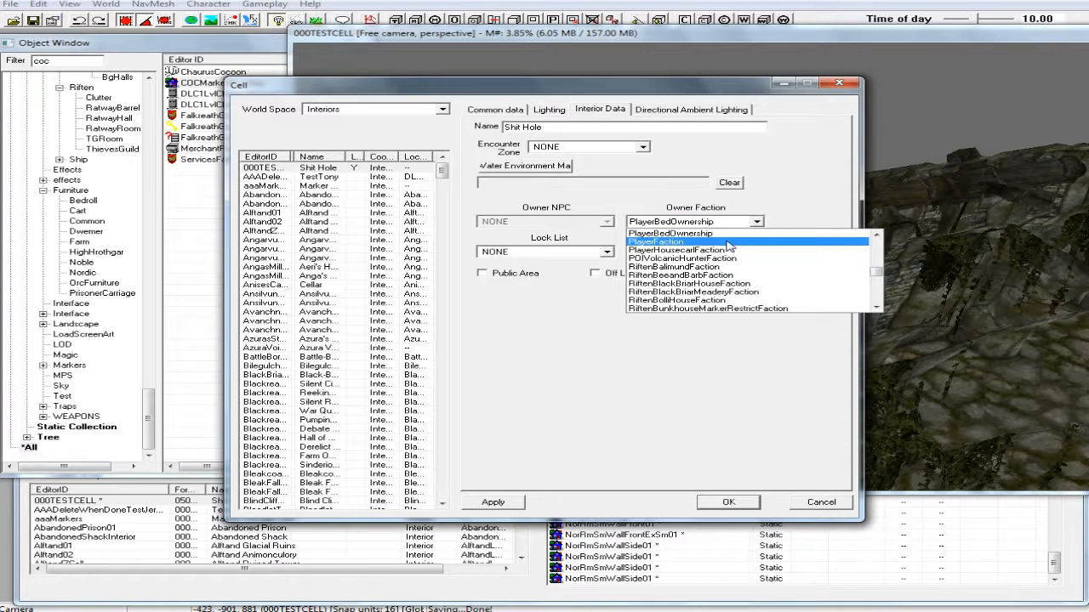
{"action": "scroll", "coordinate": [727, 247], "scroll_direction": "up", "scroll_amount": 2}
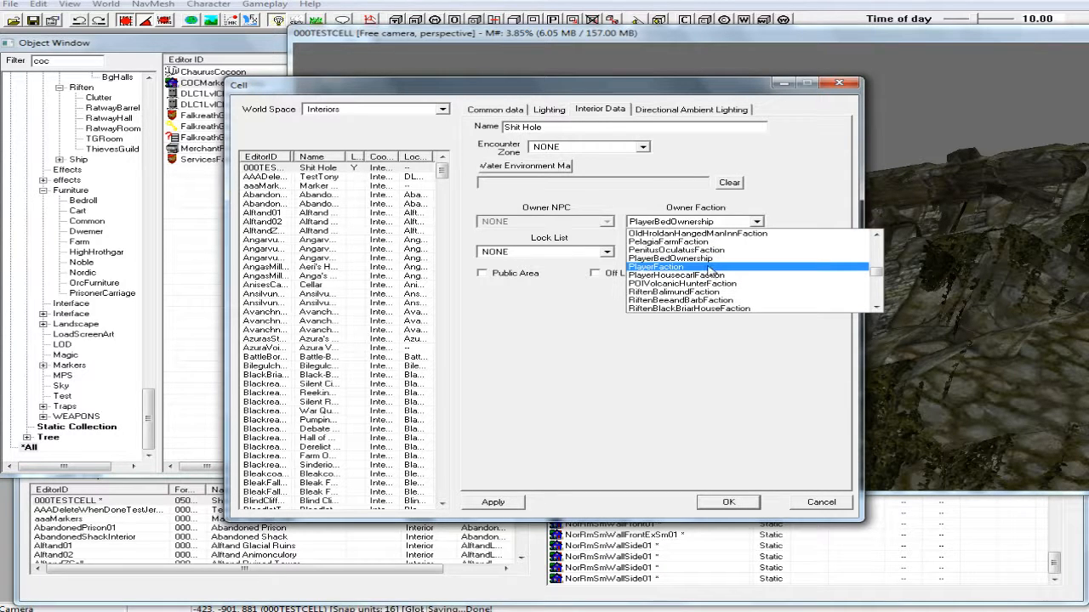
{"action": "left_click", "coordinate": [560, 315]}
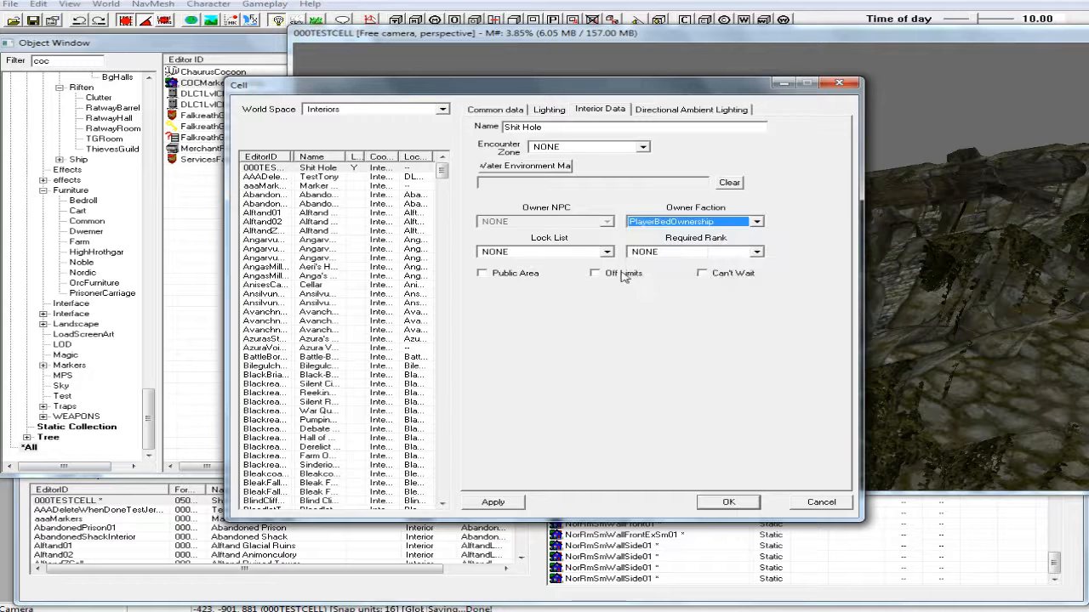
Step: Reset the Owner Faction of 000TESTCELL to NONE
{"action": "left_click", "coordinate": [749, 223]}
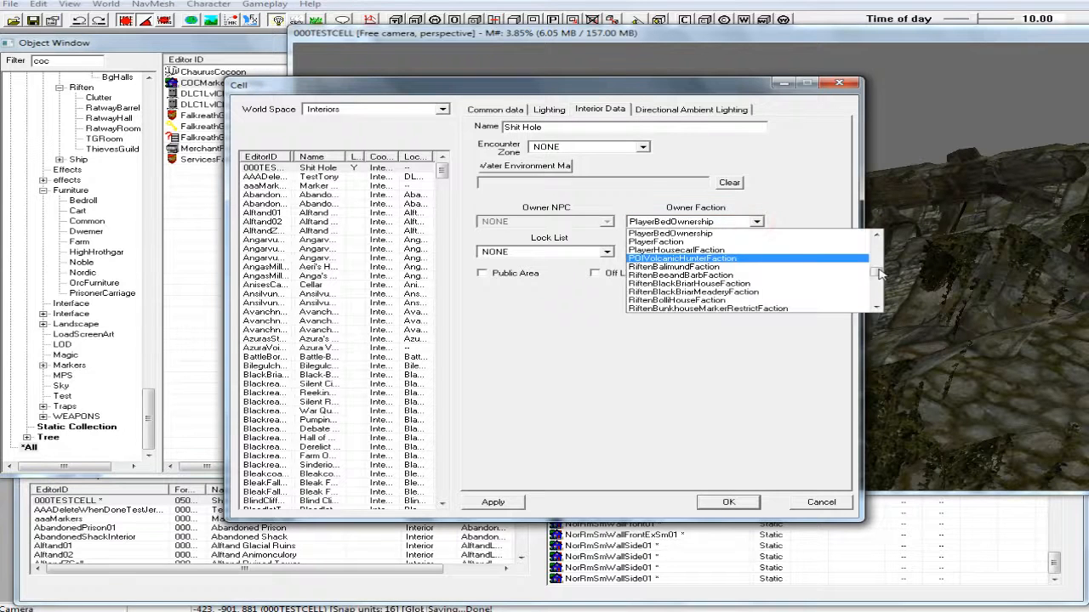
{"action": "left_click_drag", "start_coordinate": [881, 271], "coordinate": [876, 243]}
{"action": "left_click", "coordinate": [693, 233]}
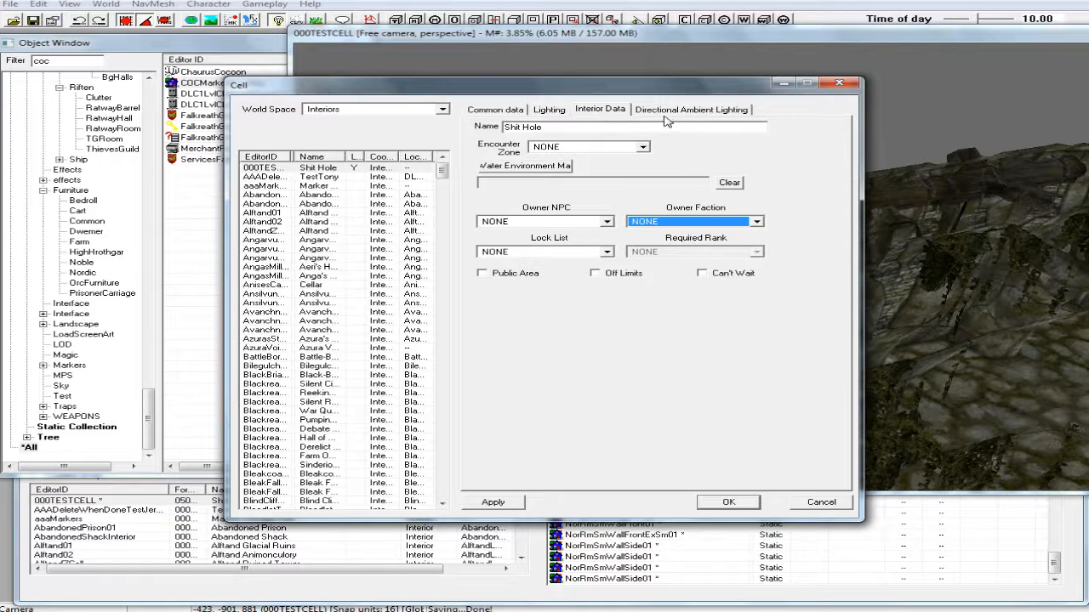
Step: Show the common data of 000TESTCELL and look through the available default acoustic spaces without choosing one
{"action": "left_click", "coordinate": [494, 111]}
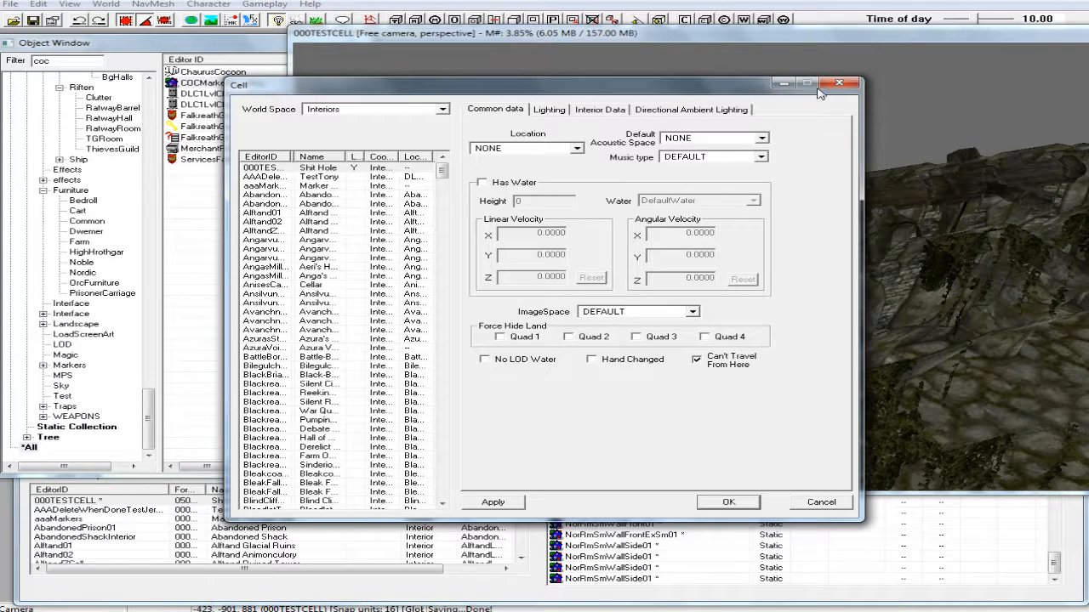
{"action": "left_click", "coordinate": [762, 138]}
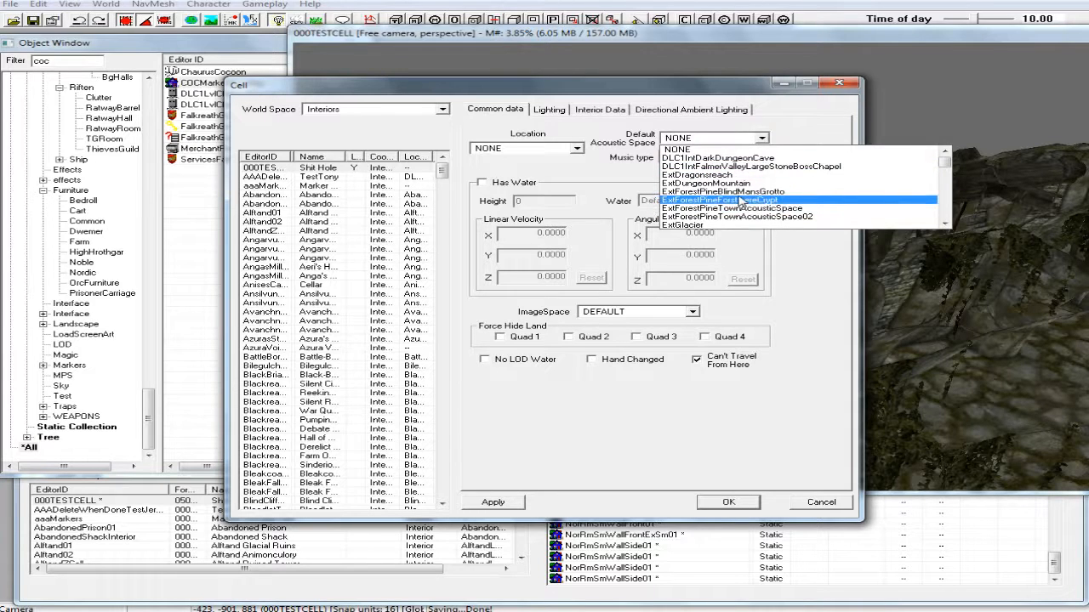
{"action": "scroll", "coordinate": [741, 201], "scroll_direction": "down", "scroll_amount": 2}
{"action": "scroll", "coordinate": [744, 201], "scroll_direction": "down", "scroll_amount": 4}
{"action": "scroll", "coordinate": [779, 195], "scroll_direction": "down", "scroll_amount": 3}
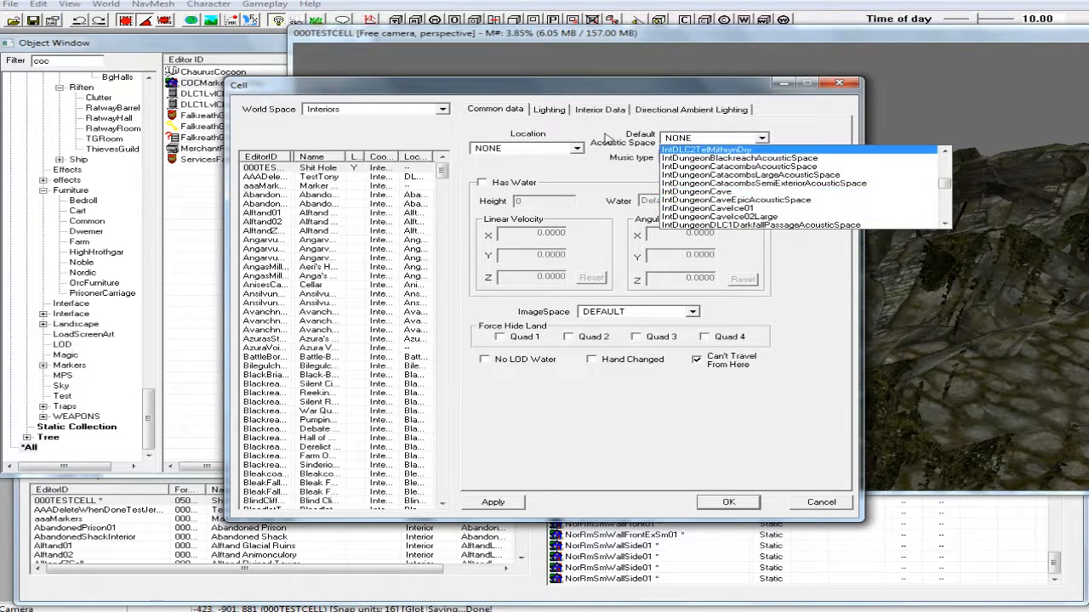
{"action": "left_click", "coordinate": [668, 120]}
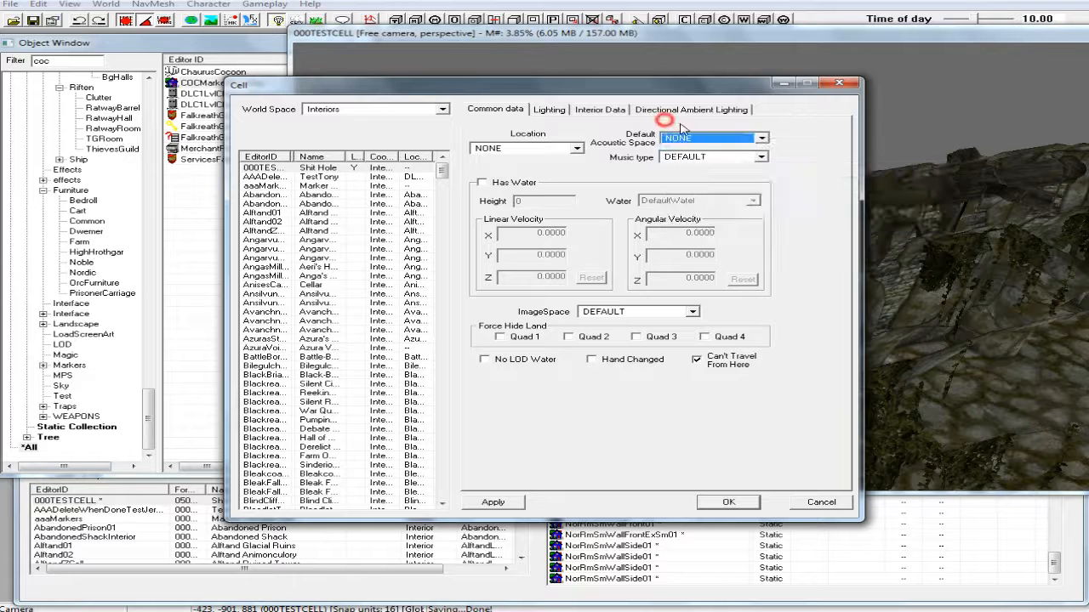
Step: Look through the available music types for the cell, leaving DEFAULT selected
{"action": "left_click", "coordinate": [761, 157]}
{"action": "scroll", "coordinate": [732, 213], "scroll_direction": "down", "scroll_amount": 2}
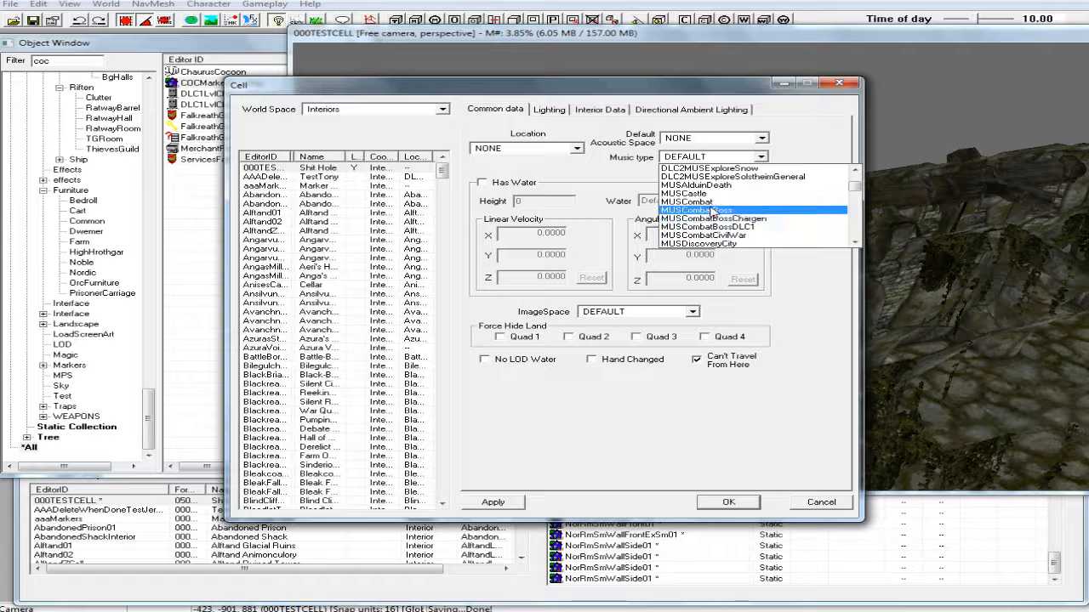
{"action": "scroll", "coordinate": [713, 213], "scroll_direction": "down", "scroll_amount": 5}
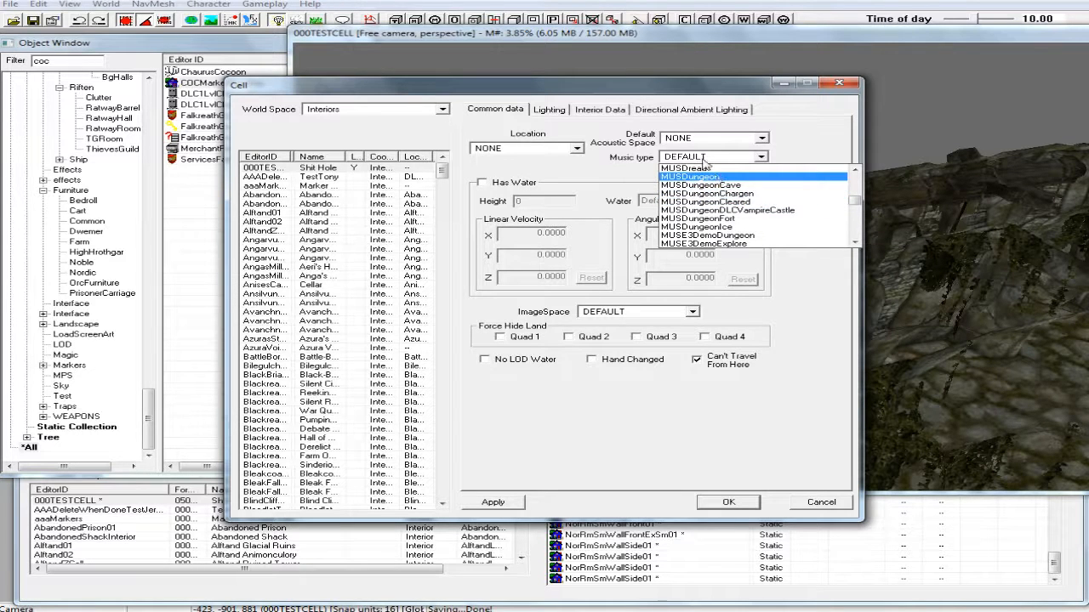
{"action": "left_click", "coordinate": [779, 122]}
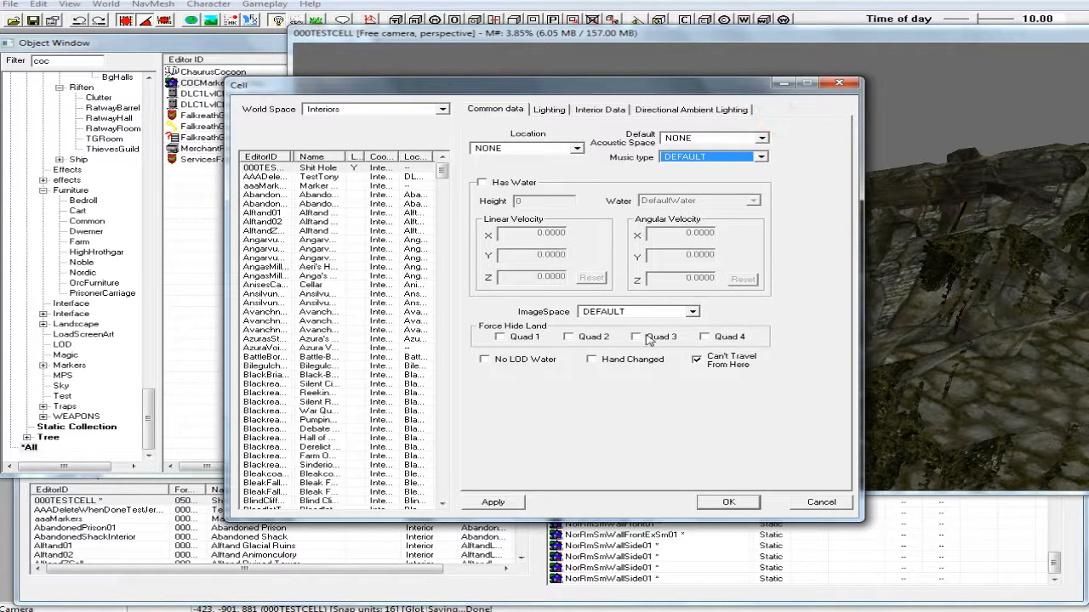
Step: Toggle Can't Travel From Here off and back on, then apply and close the cell settings
{"action": "left_click", "coordinate": [697, 360]}
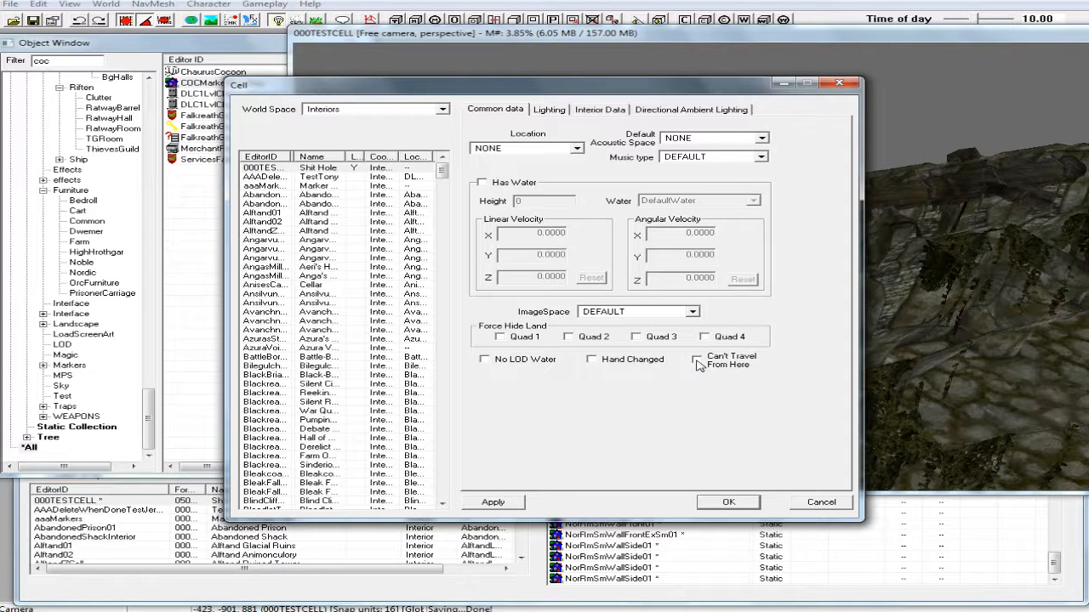
{"action": "left_click", "coordinate": [697, 360]}
{"action": "left_click", "coordinate": [504, 504]}
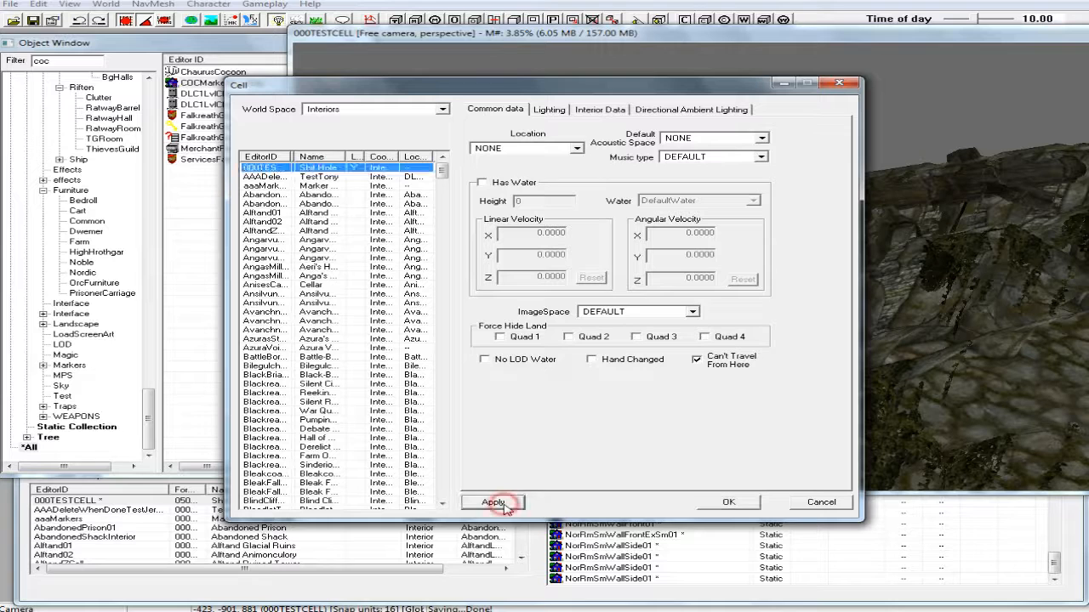
{"action": "left_click", "coordinate": [723, 504]}
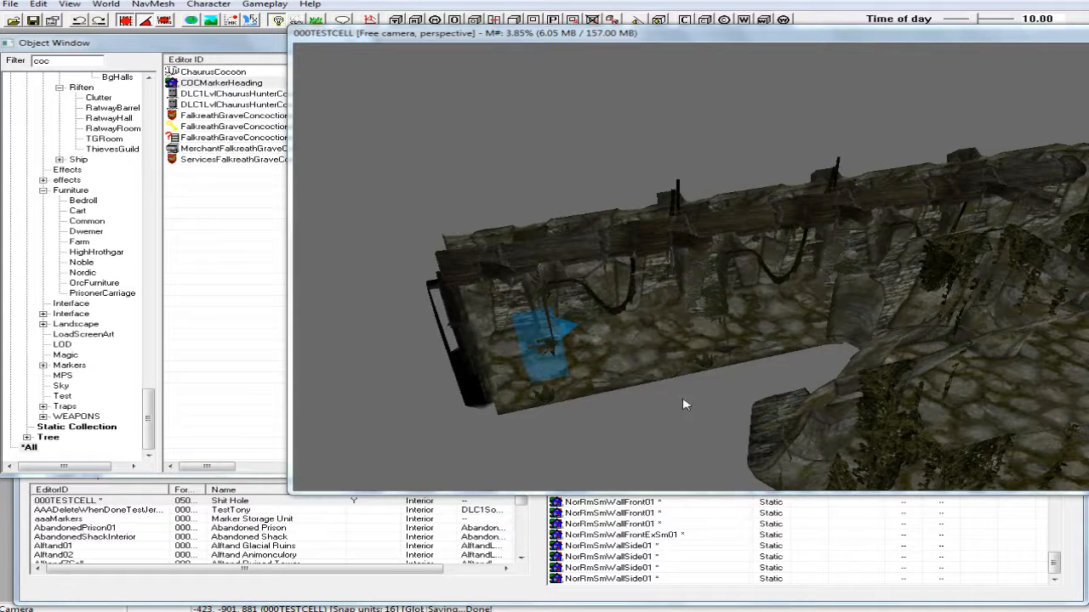
Step: Toggle the render view's bright light to compare it with the cell's own lighting, ending with the bright light off
{"action": "mouse_move", "coordinate": [649, 394]}
{"action": "middle_mouse_down", "text": "shift"}
{"action": "mouse_move", "coordinate": [628, 396]}
{"action": "mouse_move", "coordinate": [637, 401]}
{"action": "mouse_move", "coordinate": [629, 380]}
{"action": "middle_mouse_up", "text": "shift"}
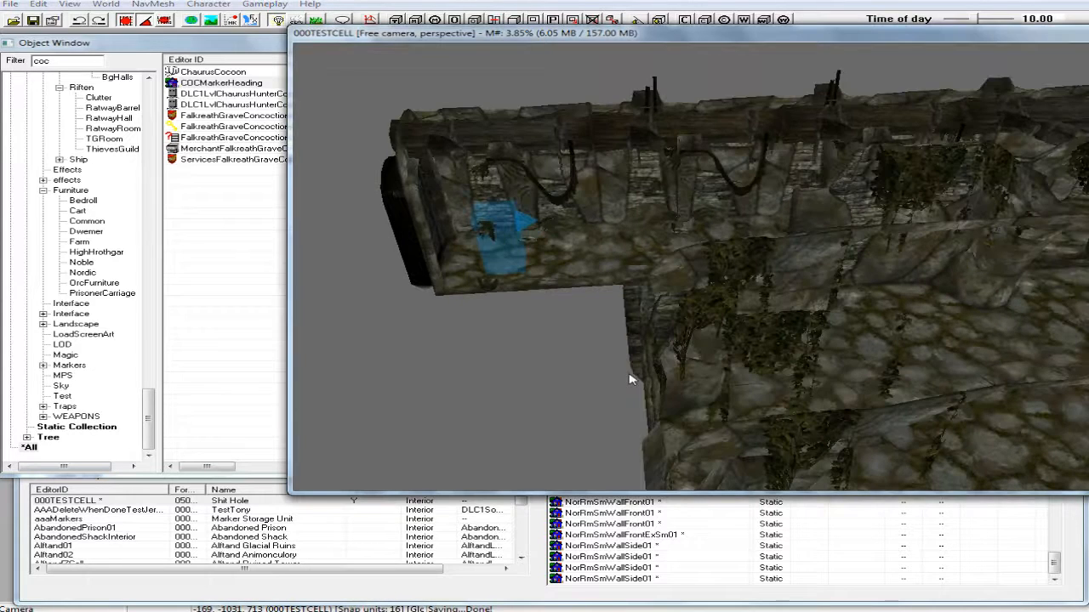
{"action": "left_click", "coordinate": [278, 20]}
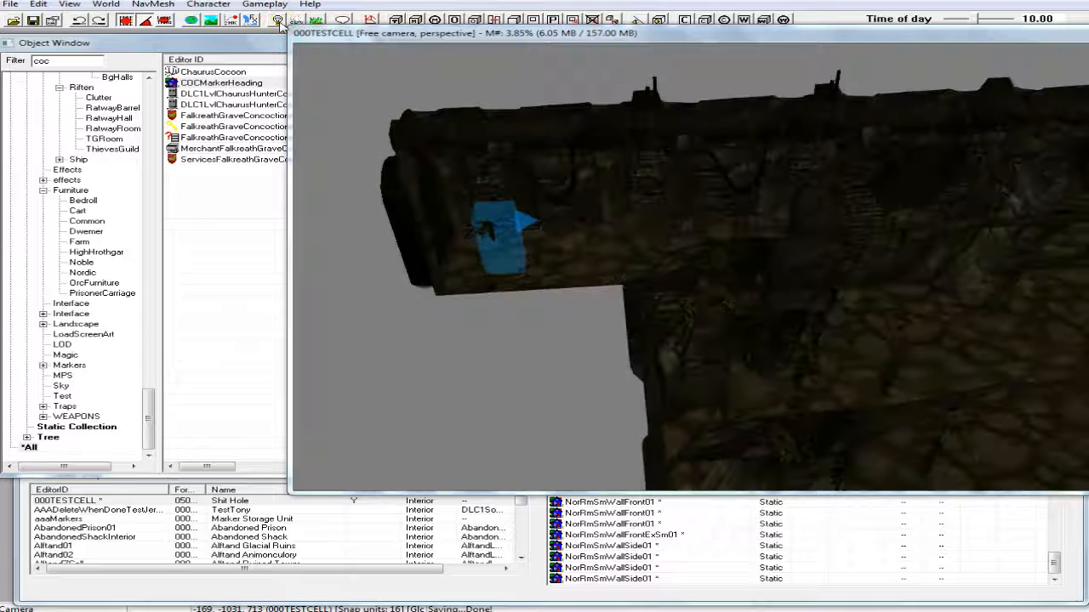
{"action": "middle_click_drag", "start_coordinate": [706, 199], "coordinate": [711, 199], "text": "shift"}
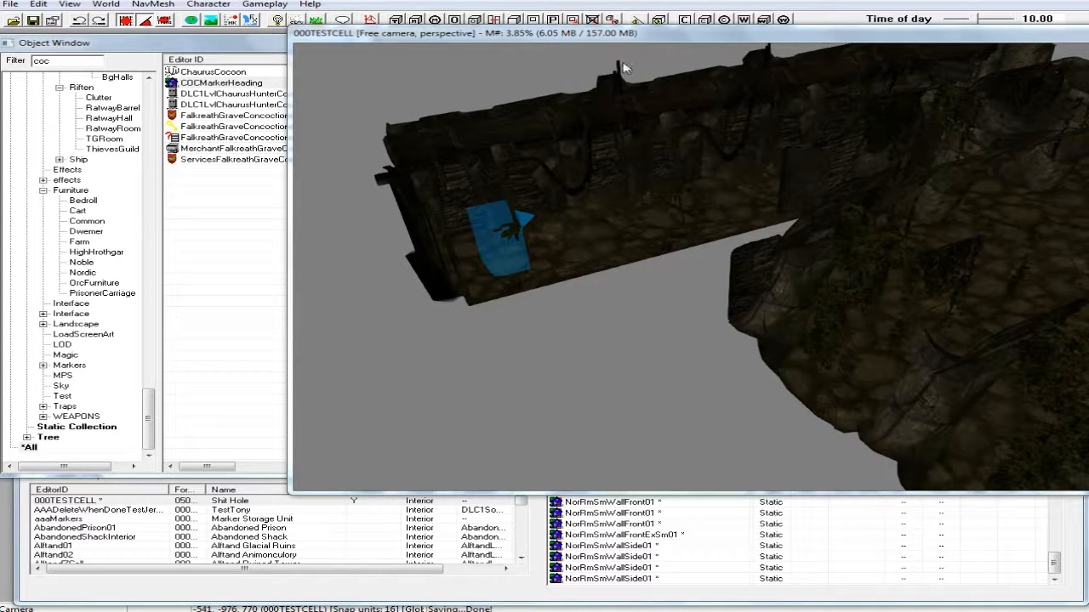
{"action": "left_click", "coordinate": [629, 32]}
{"action": "key", "text": "a"}
{"action": "key", "text": "a"}
{"action": "key", "text": "a"}
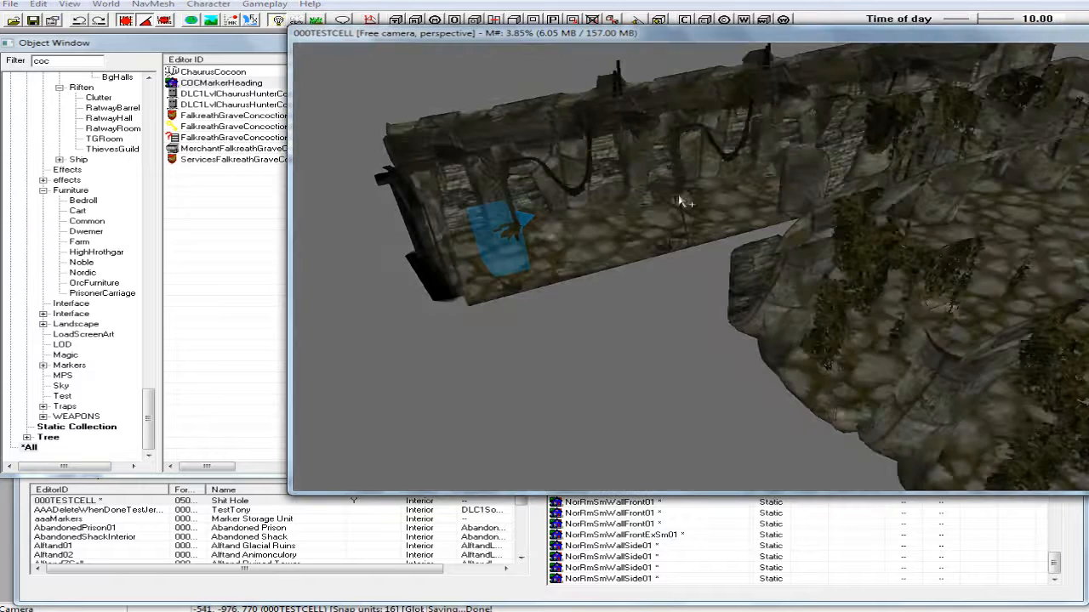
{"action": "key", "text": "a"}
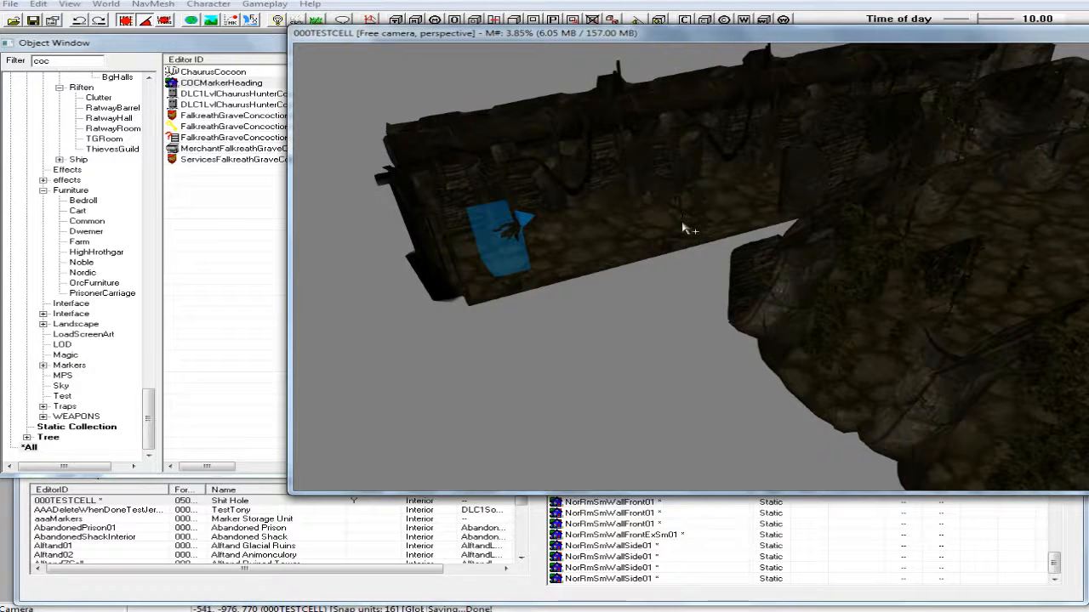
Step: Save the plugin with the updated cell settings
{"action": "middle_click_drag", "start_coordinate": [678, 243], "coordinate": [727, 331]}
{"action": "scroll", "coordinate": [689, 248], "scroll_direction": "down", "scroll_amount": 2}
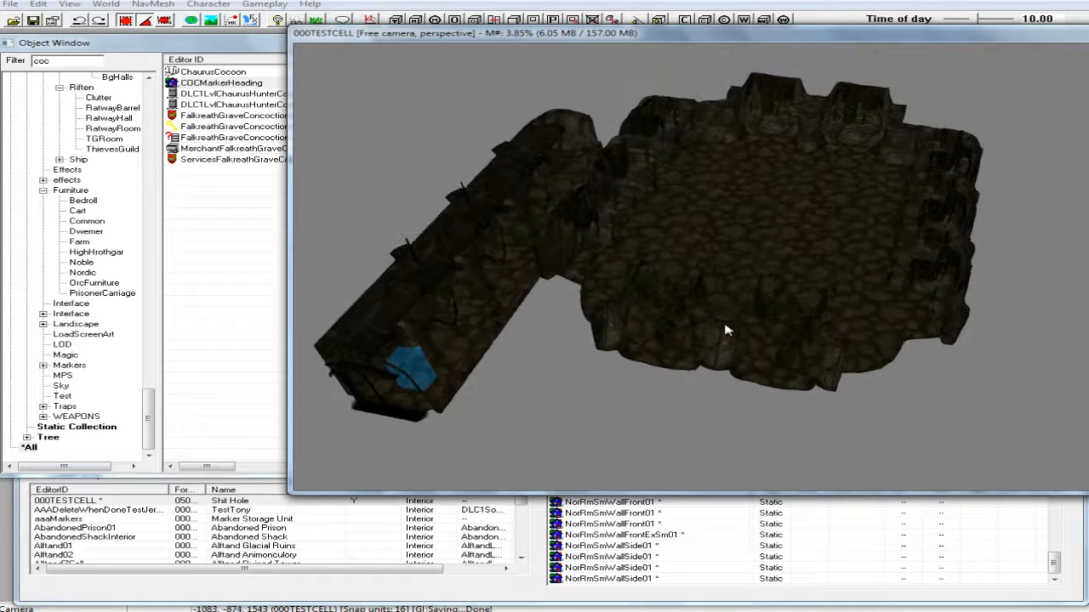
{"action": "left_click", "coordinate": [37, 20]}
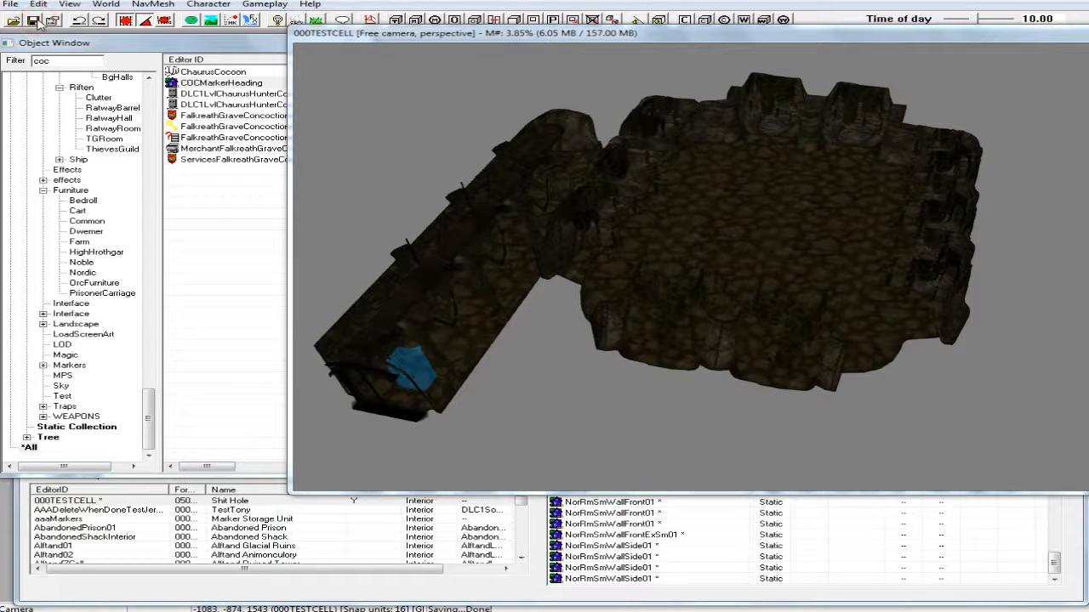